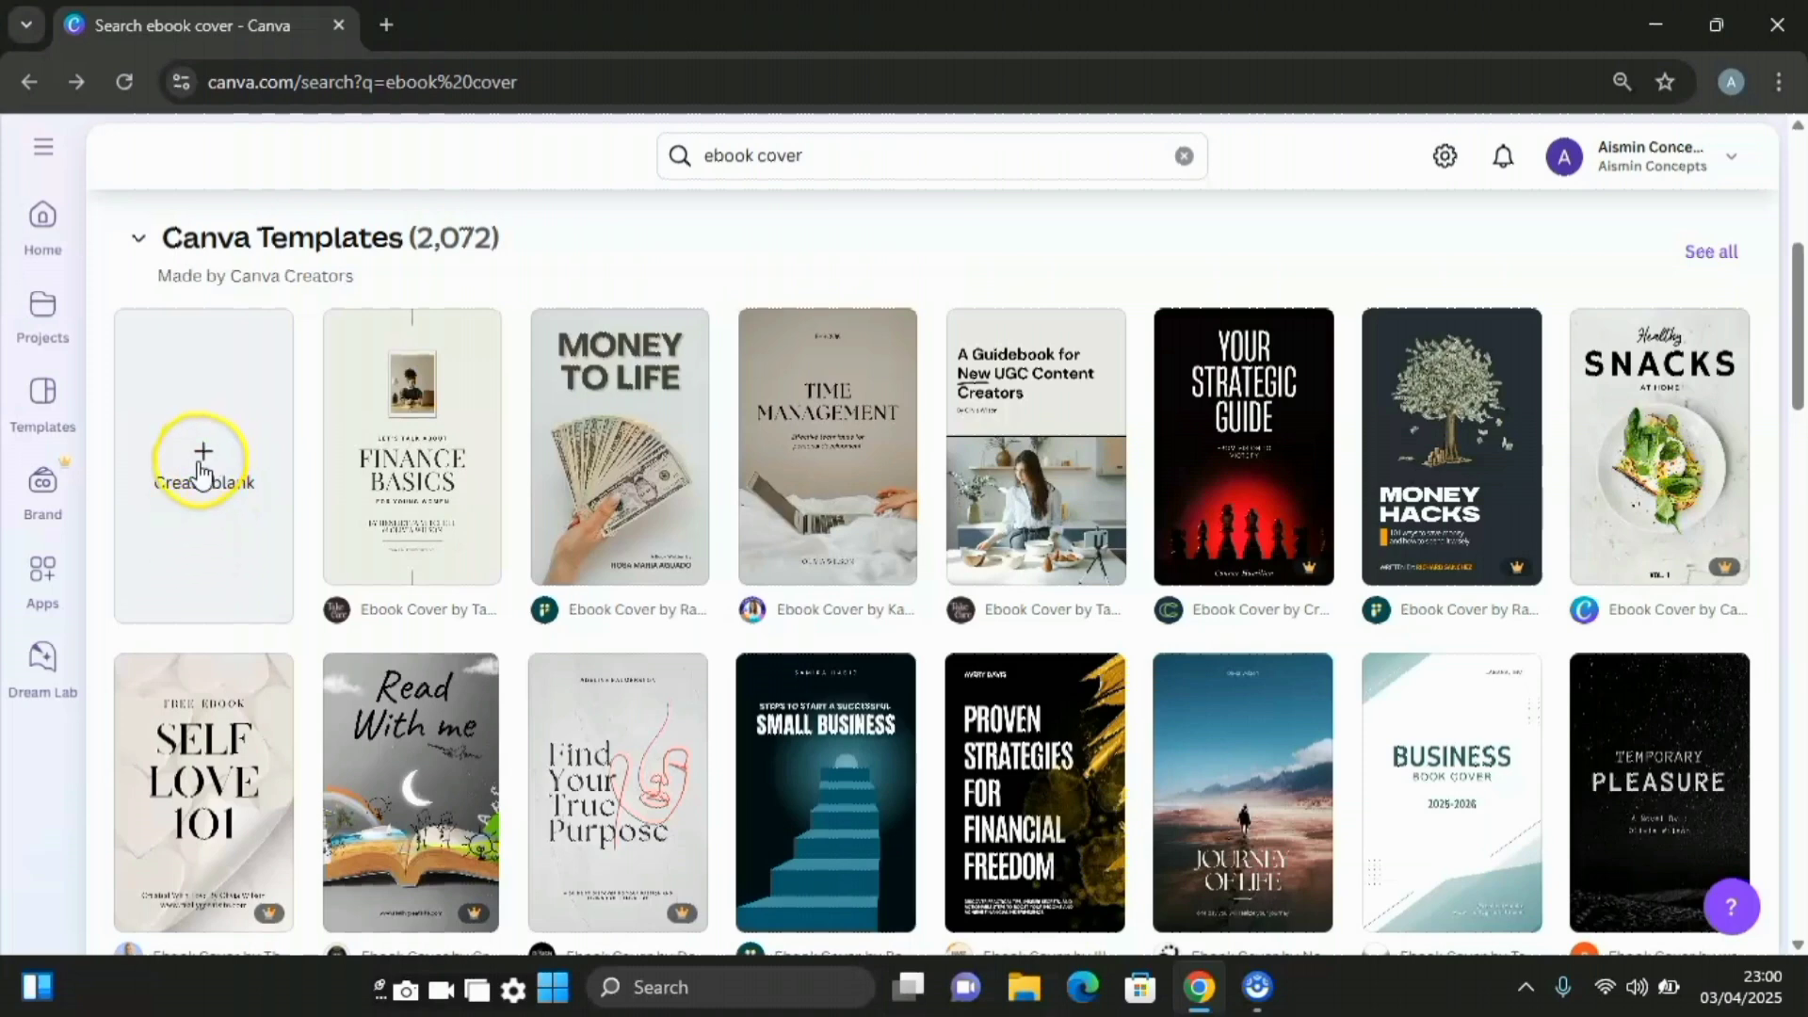
Create a blank Wattpad Book Cover design from the ebook cover search results
click(203, 461)
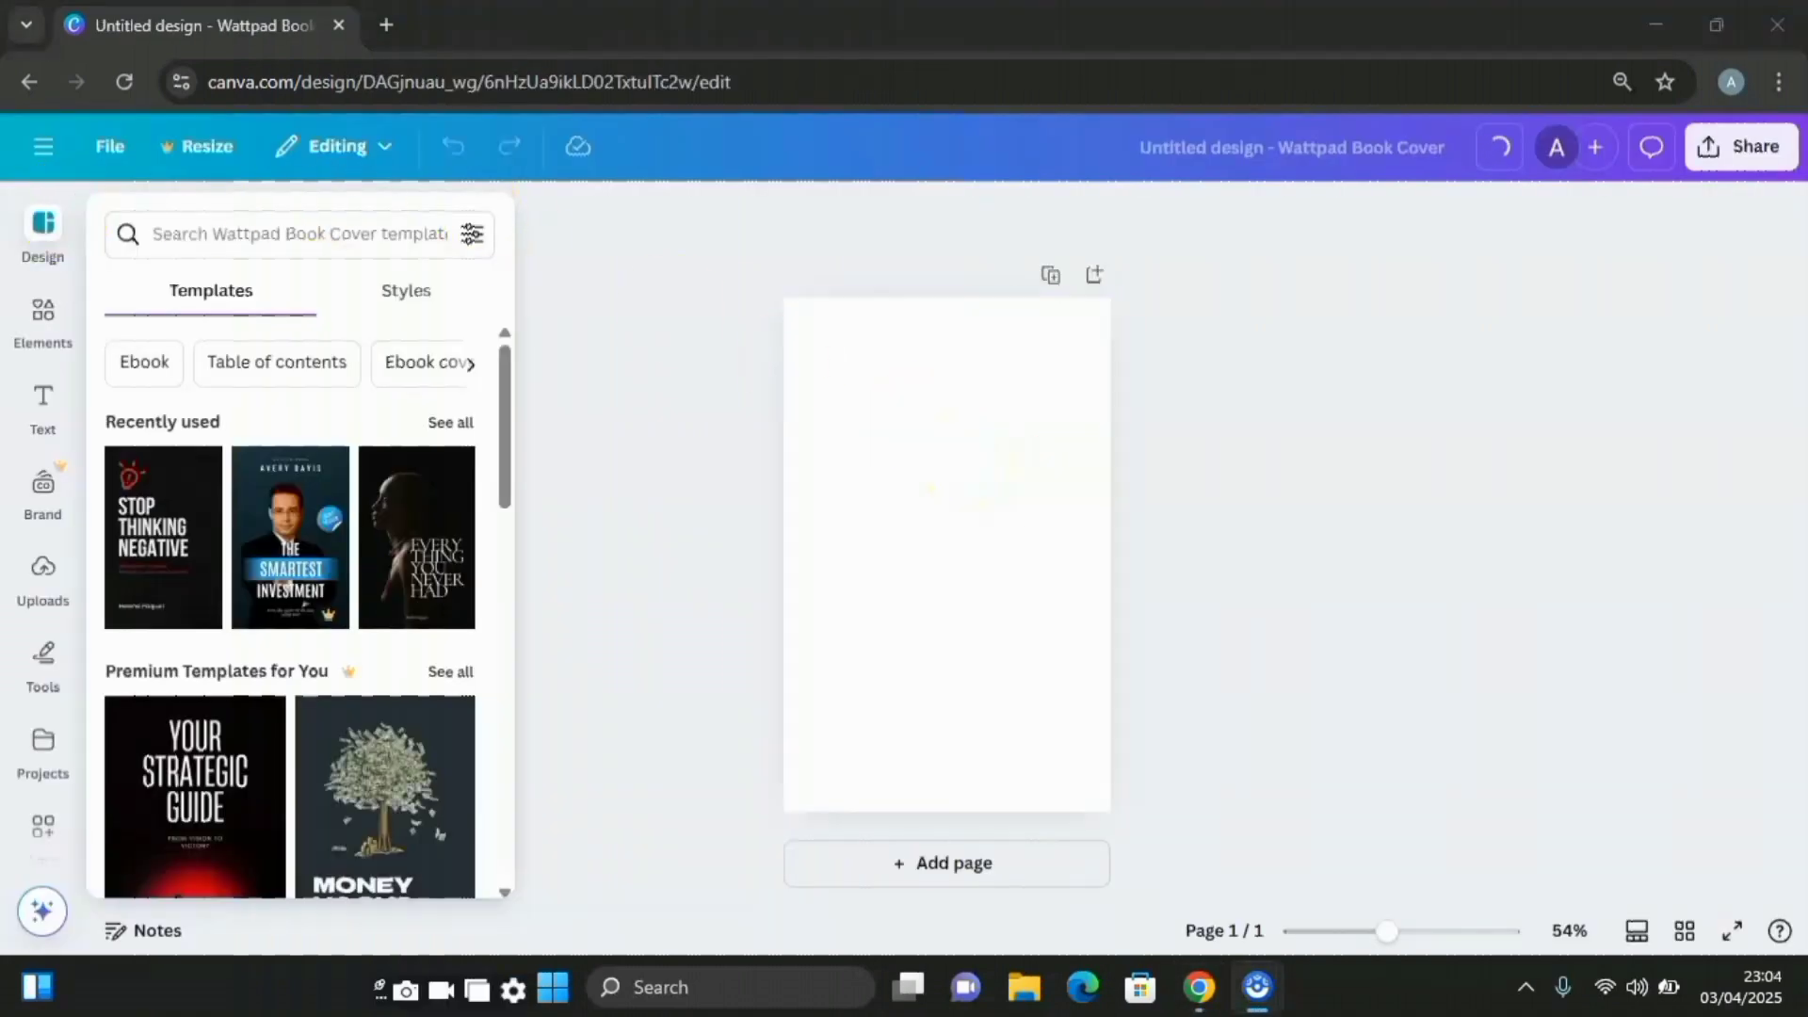
Add a red triangle from Shapes, enlarge it over most of the page and tilt it about 25°
click(28, 323)
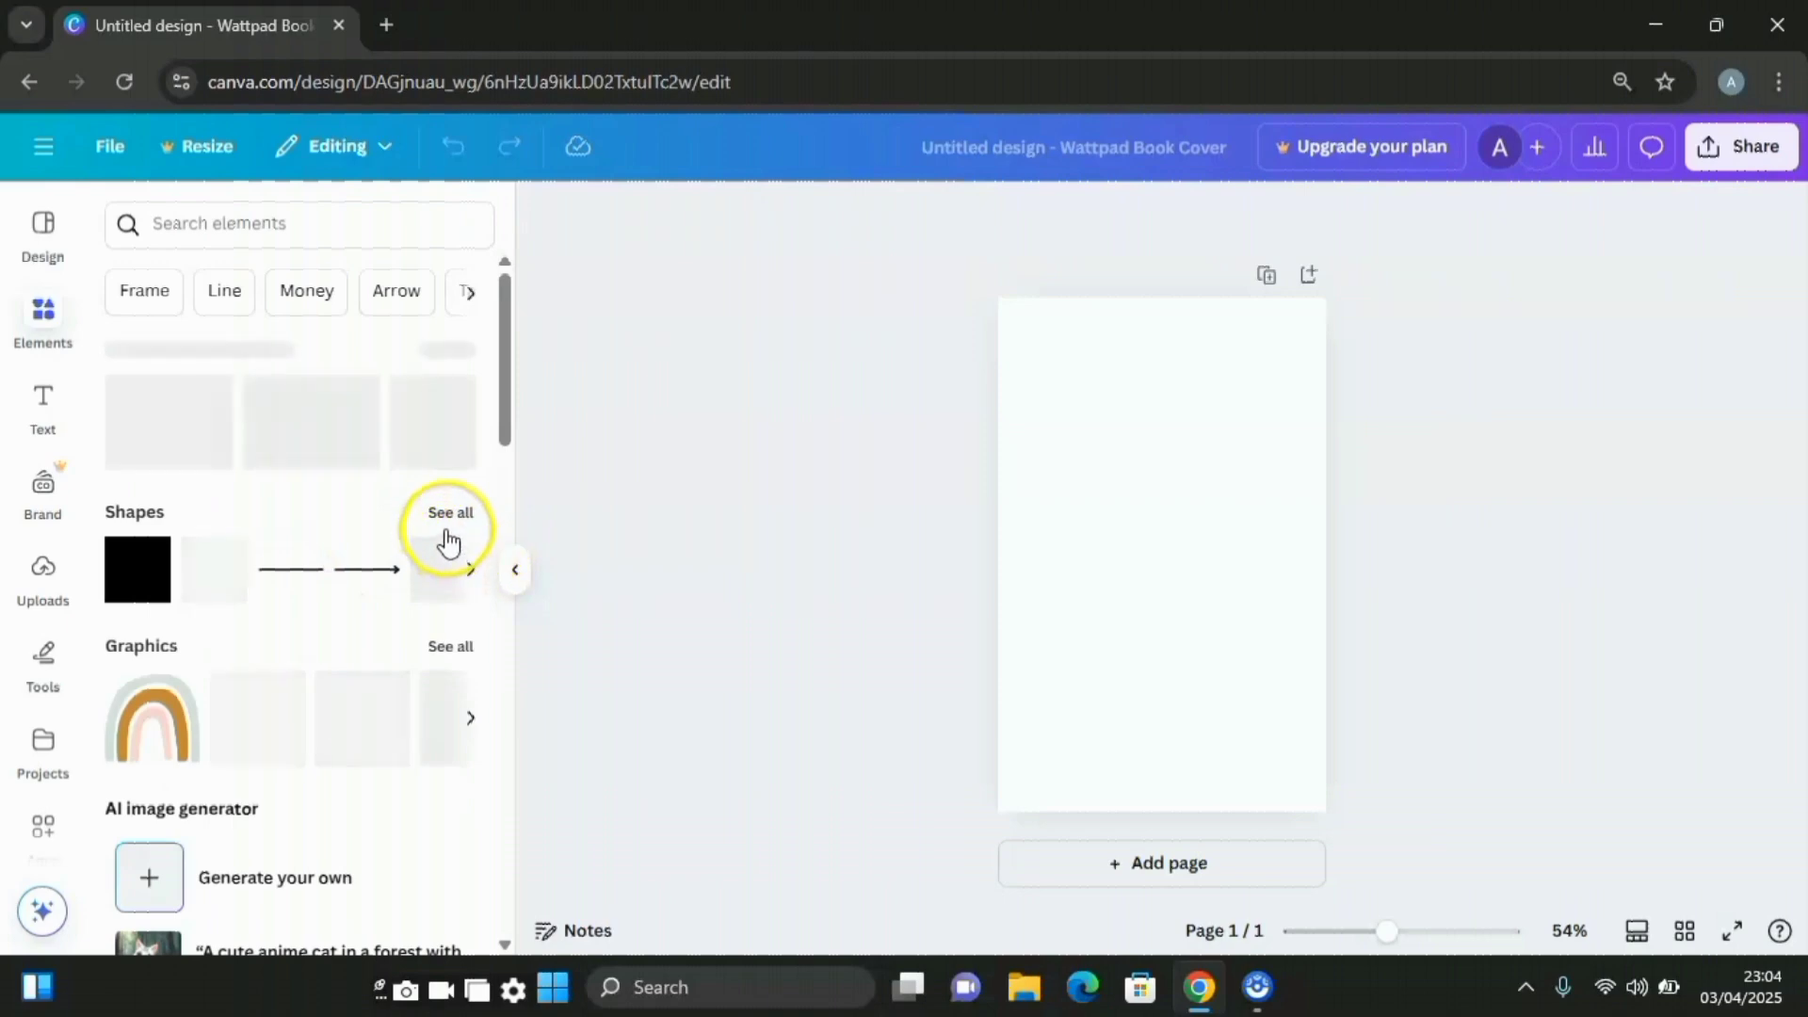
click(465, 515)
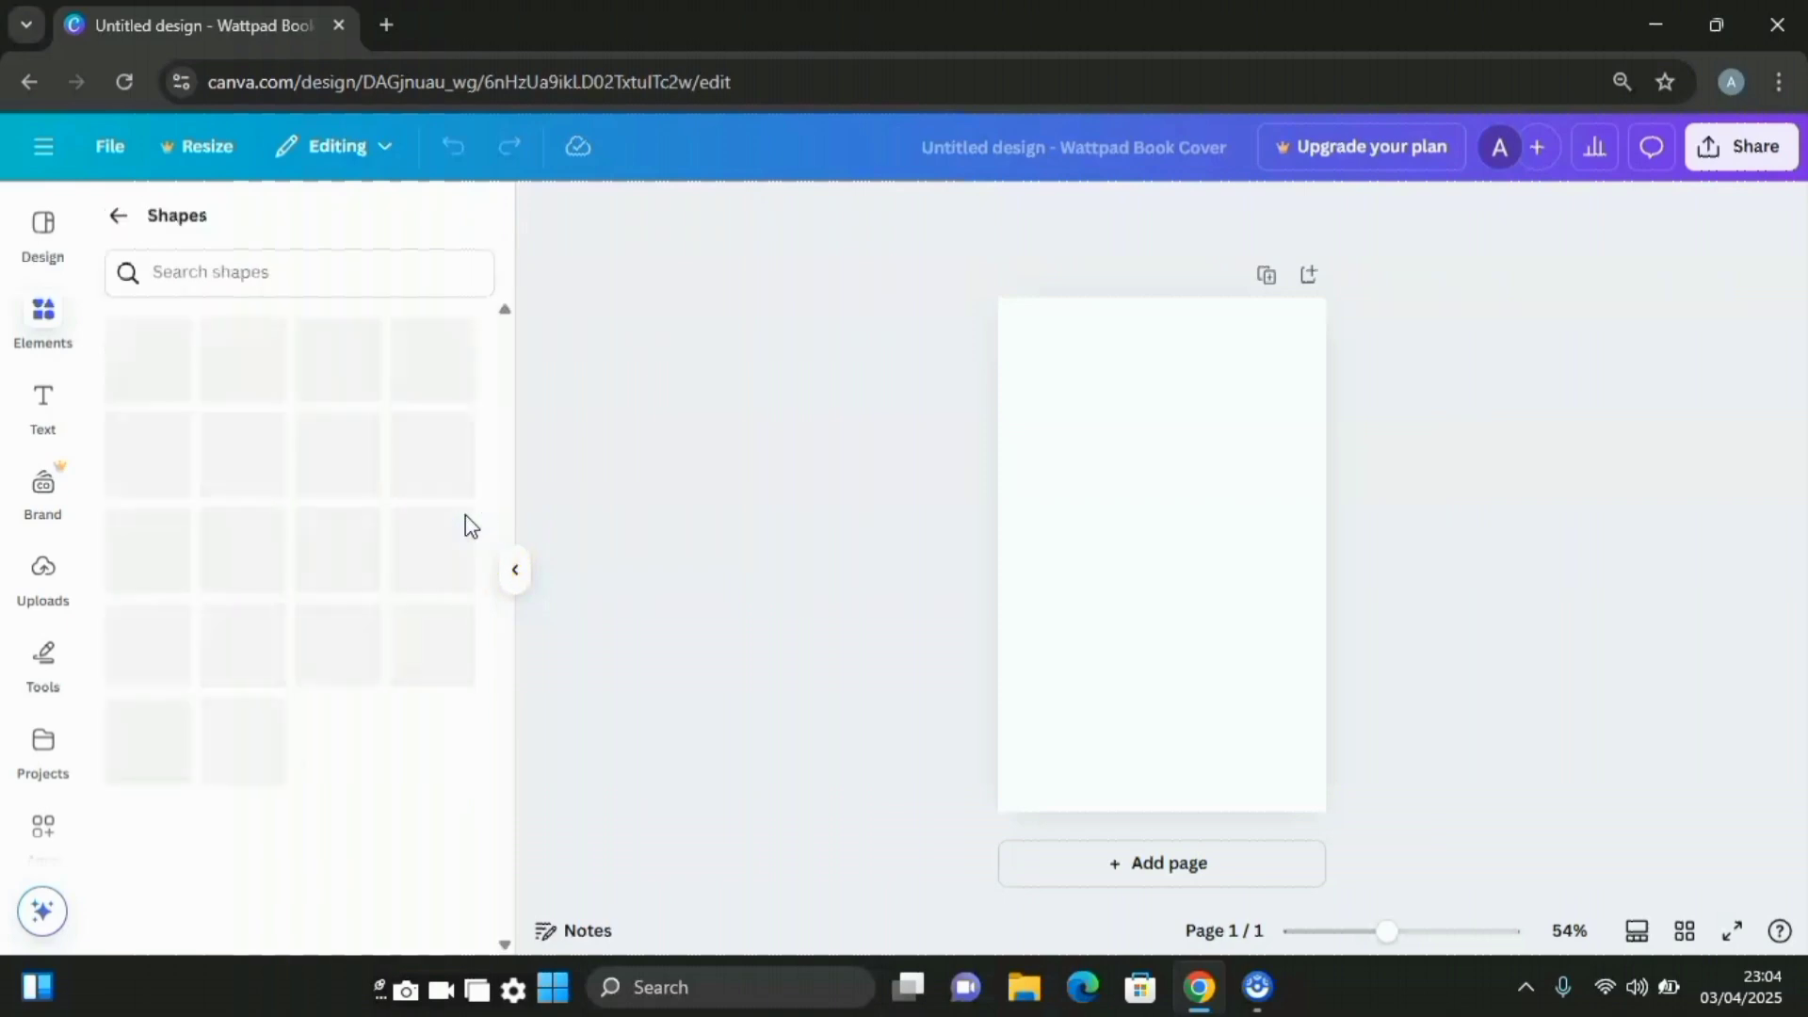
scroll(387, 494, down, 5)
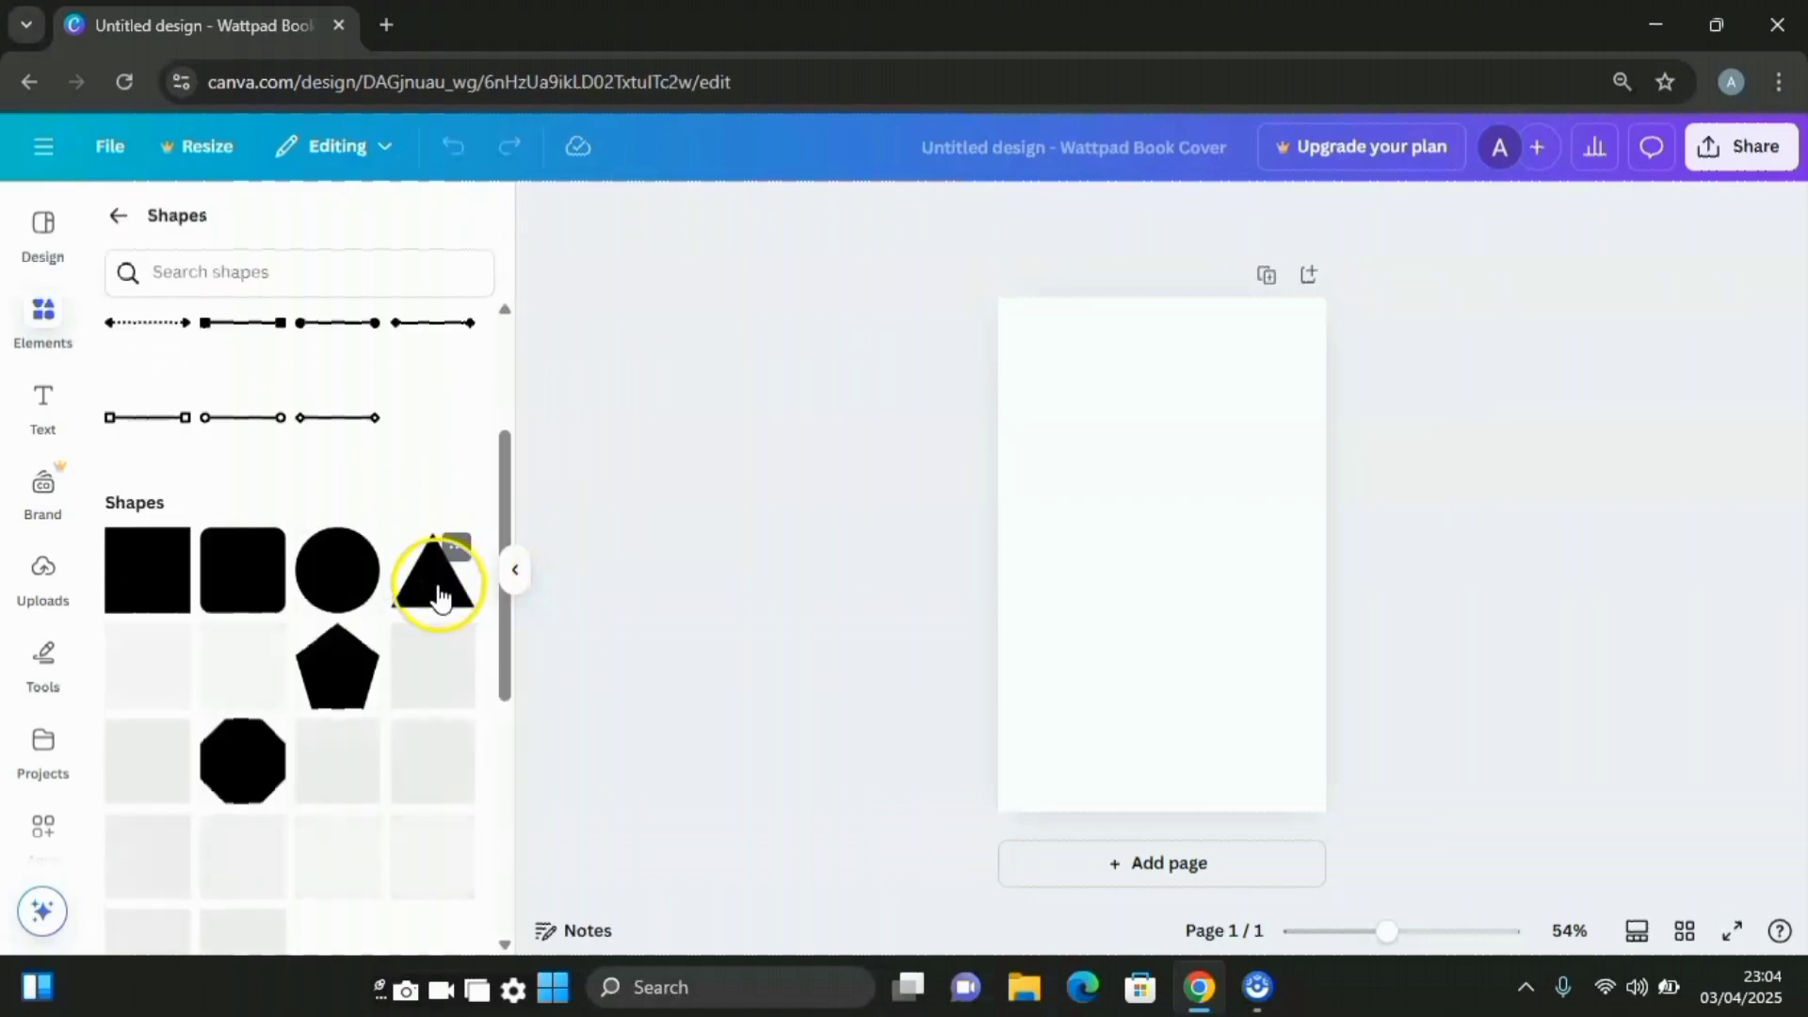
click(437, 595)
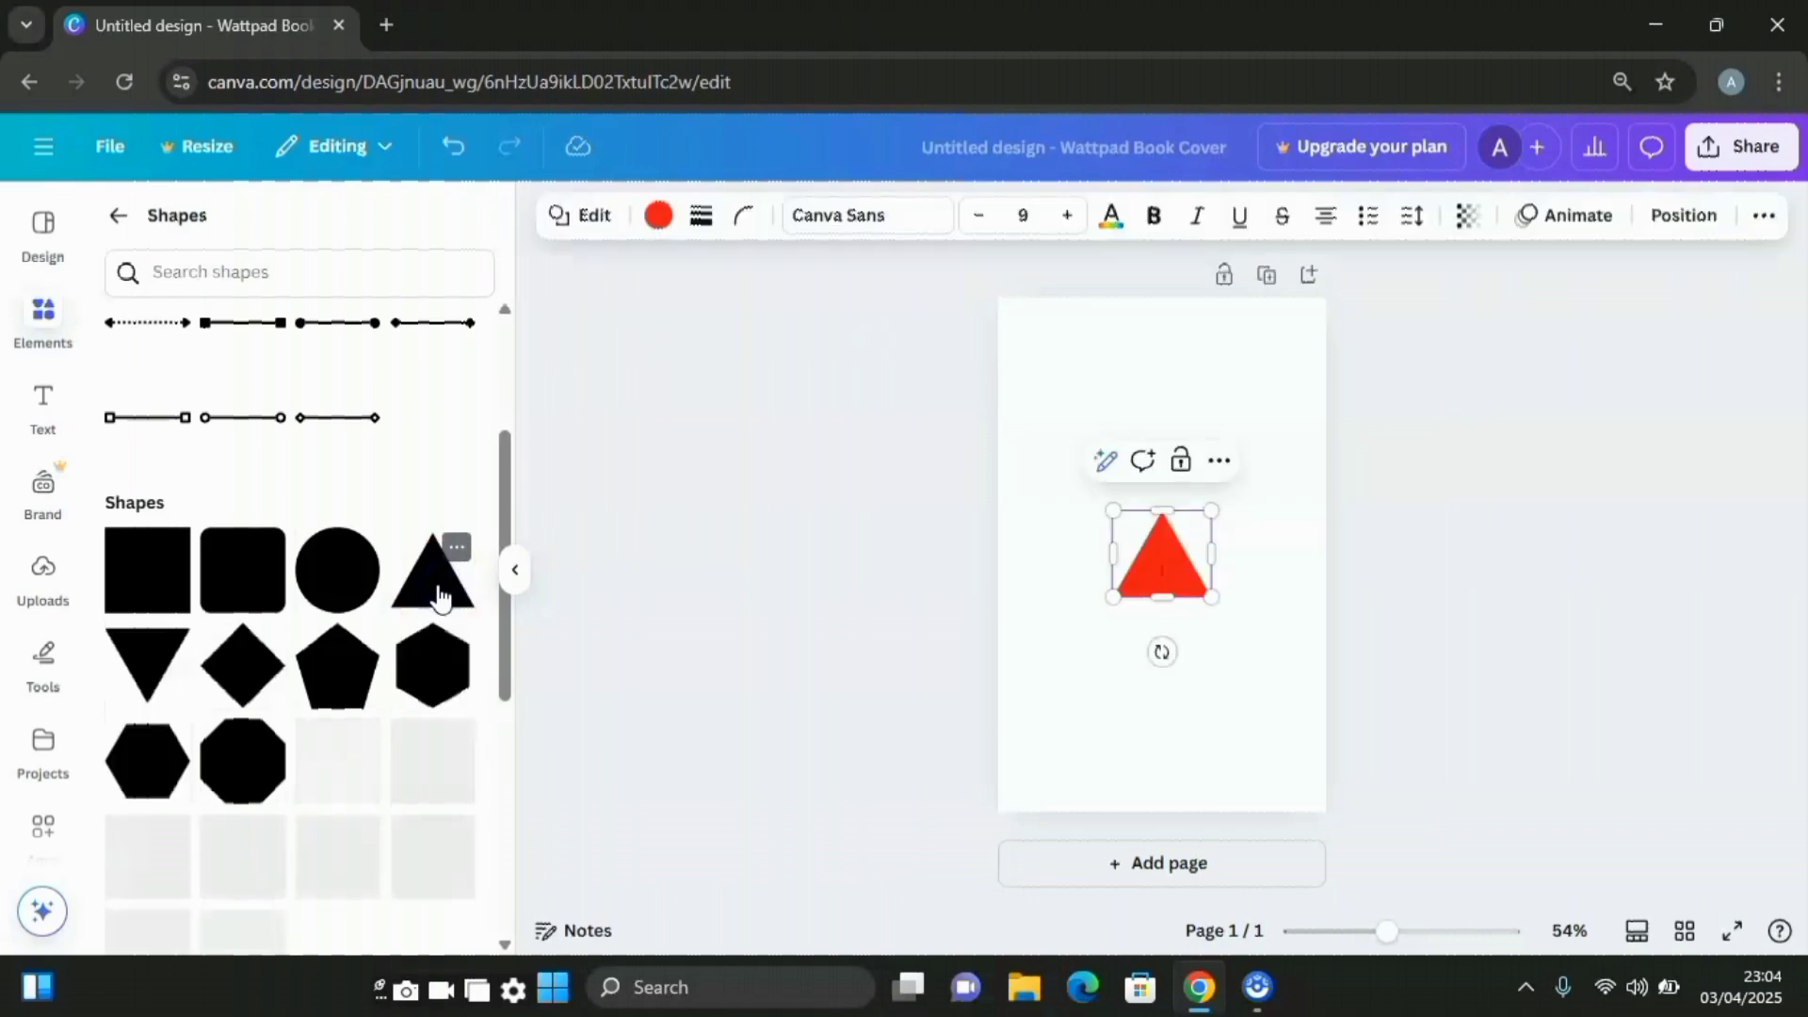
drag(1114, 514, 799, 235)
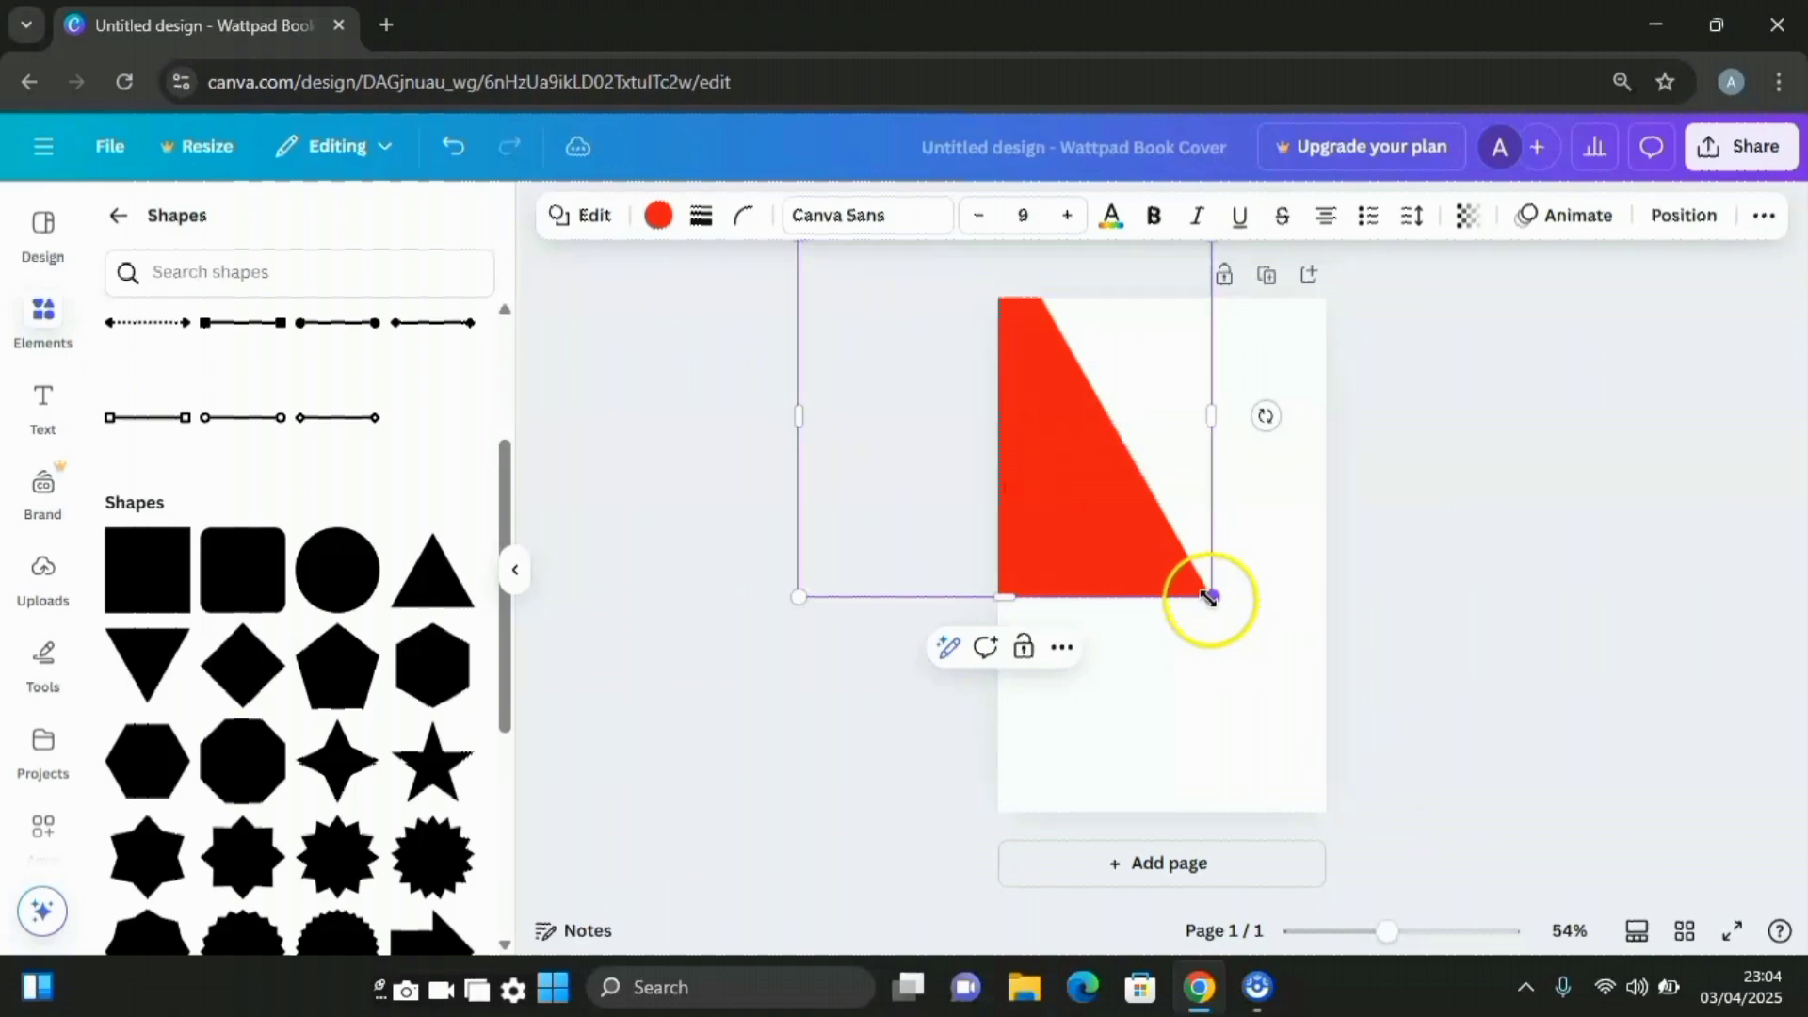
drag(1212, 596, 1549, 890)
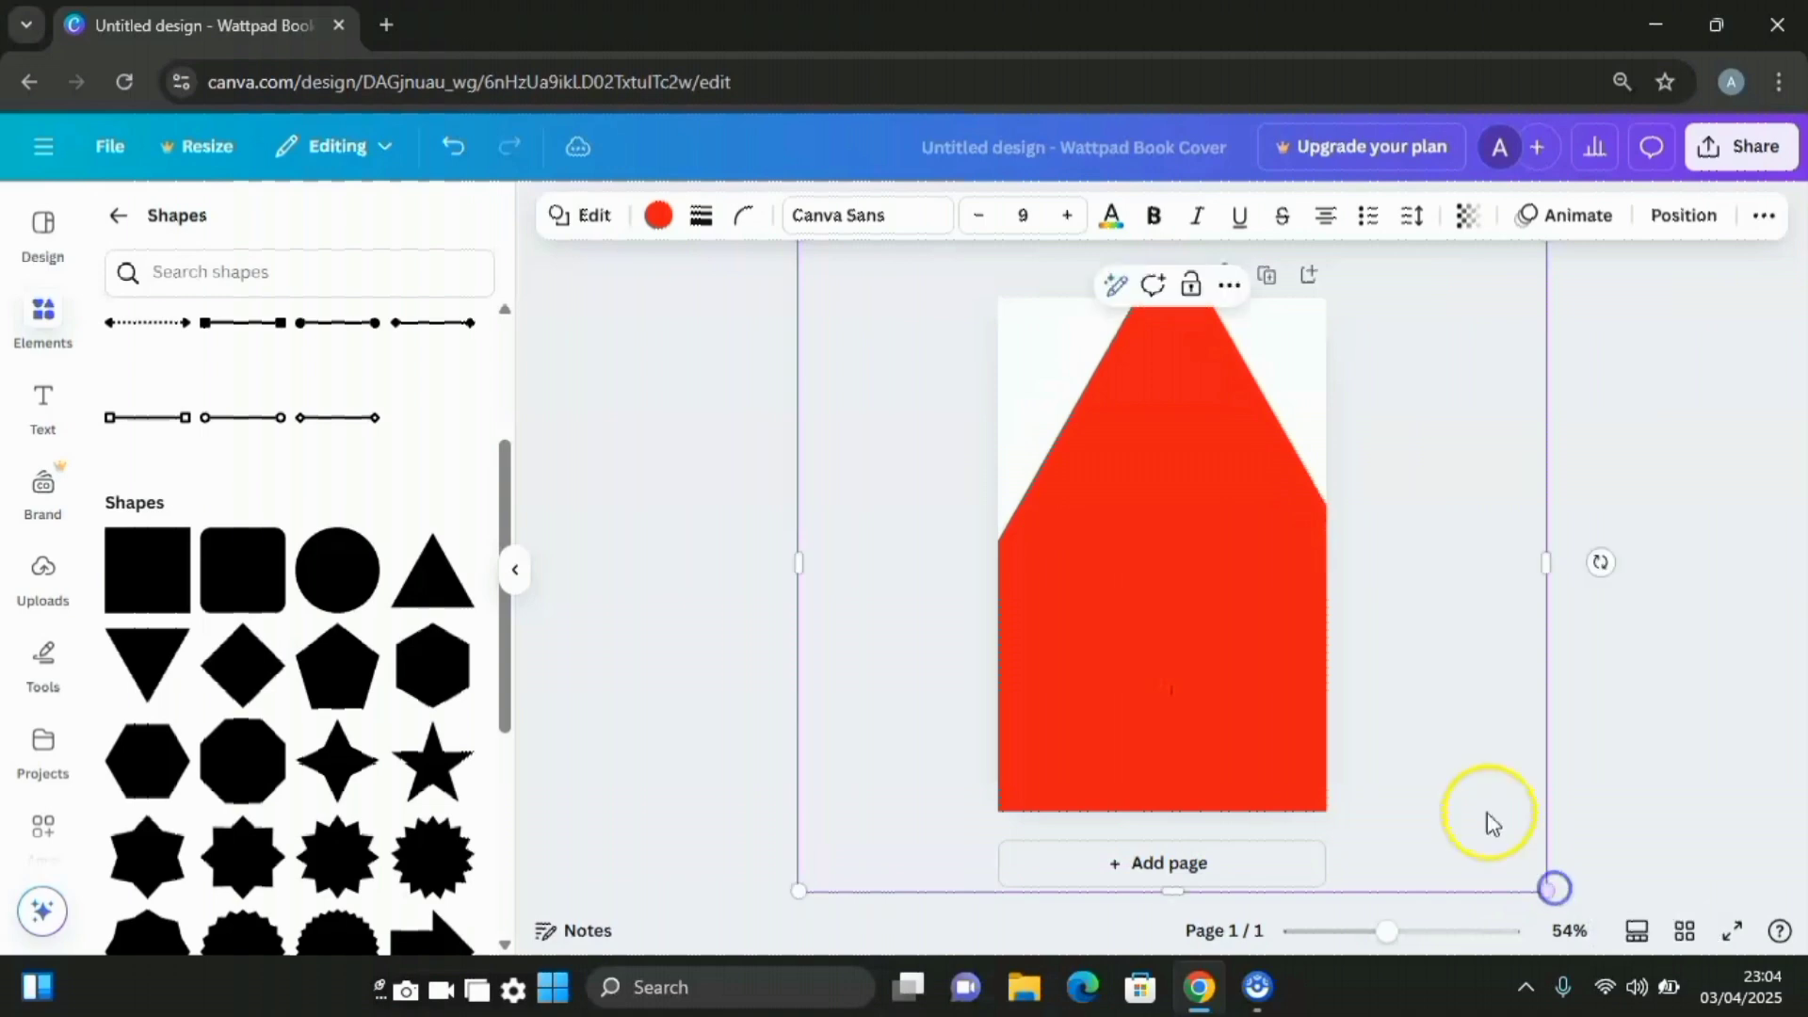
drag(1601, 562, 1210, 951)
drag(1240, 641, 1345, 746)
drag(1001, 263, 954, 240)
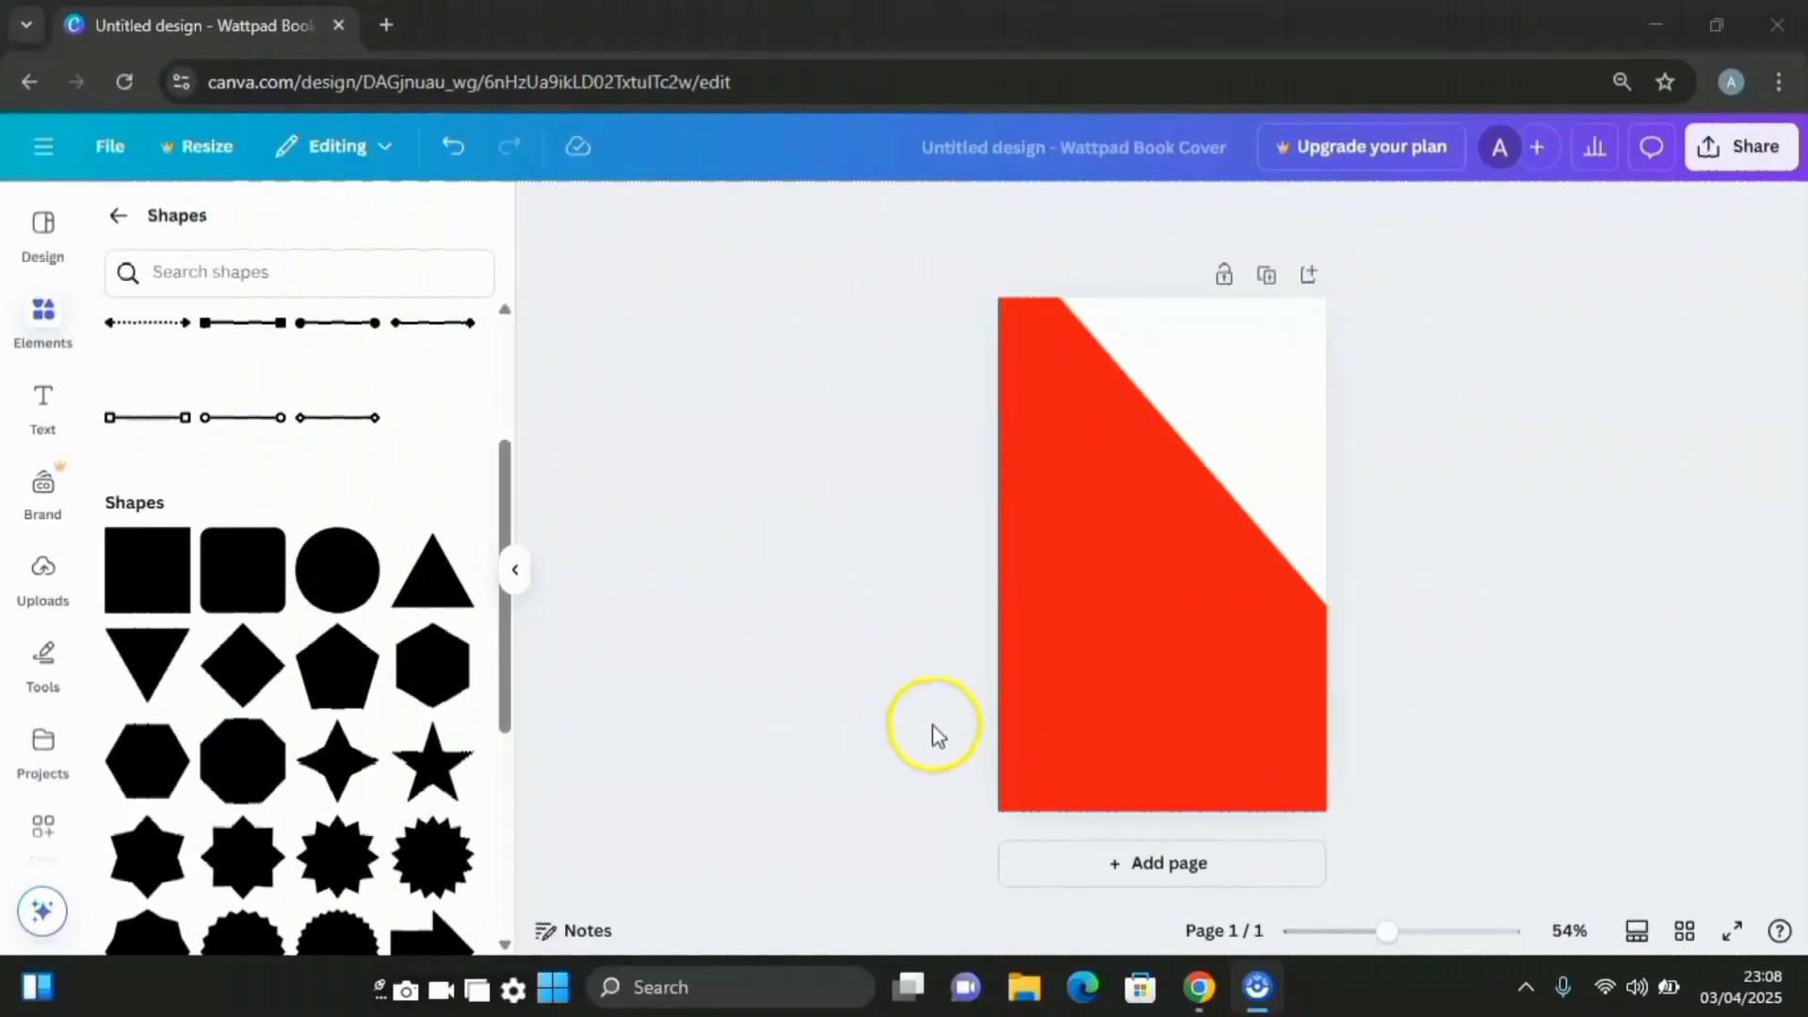
Recolour the large shape to the soft teal #1B9E83 using a custom colour
click(1163, 616)
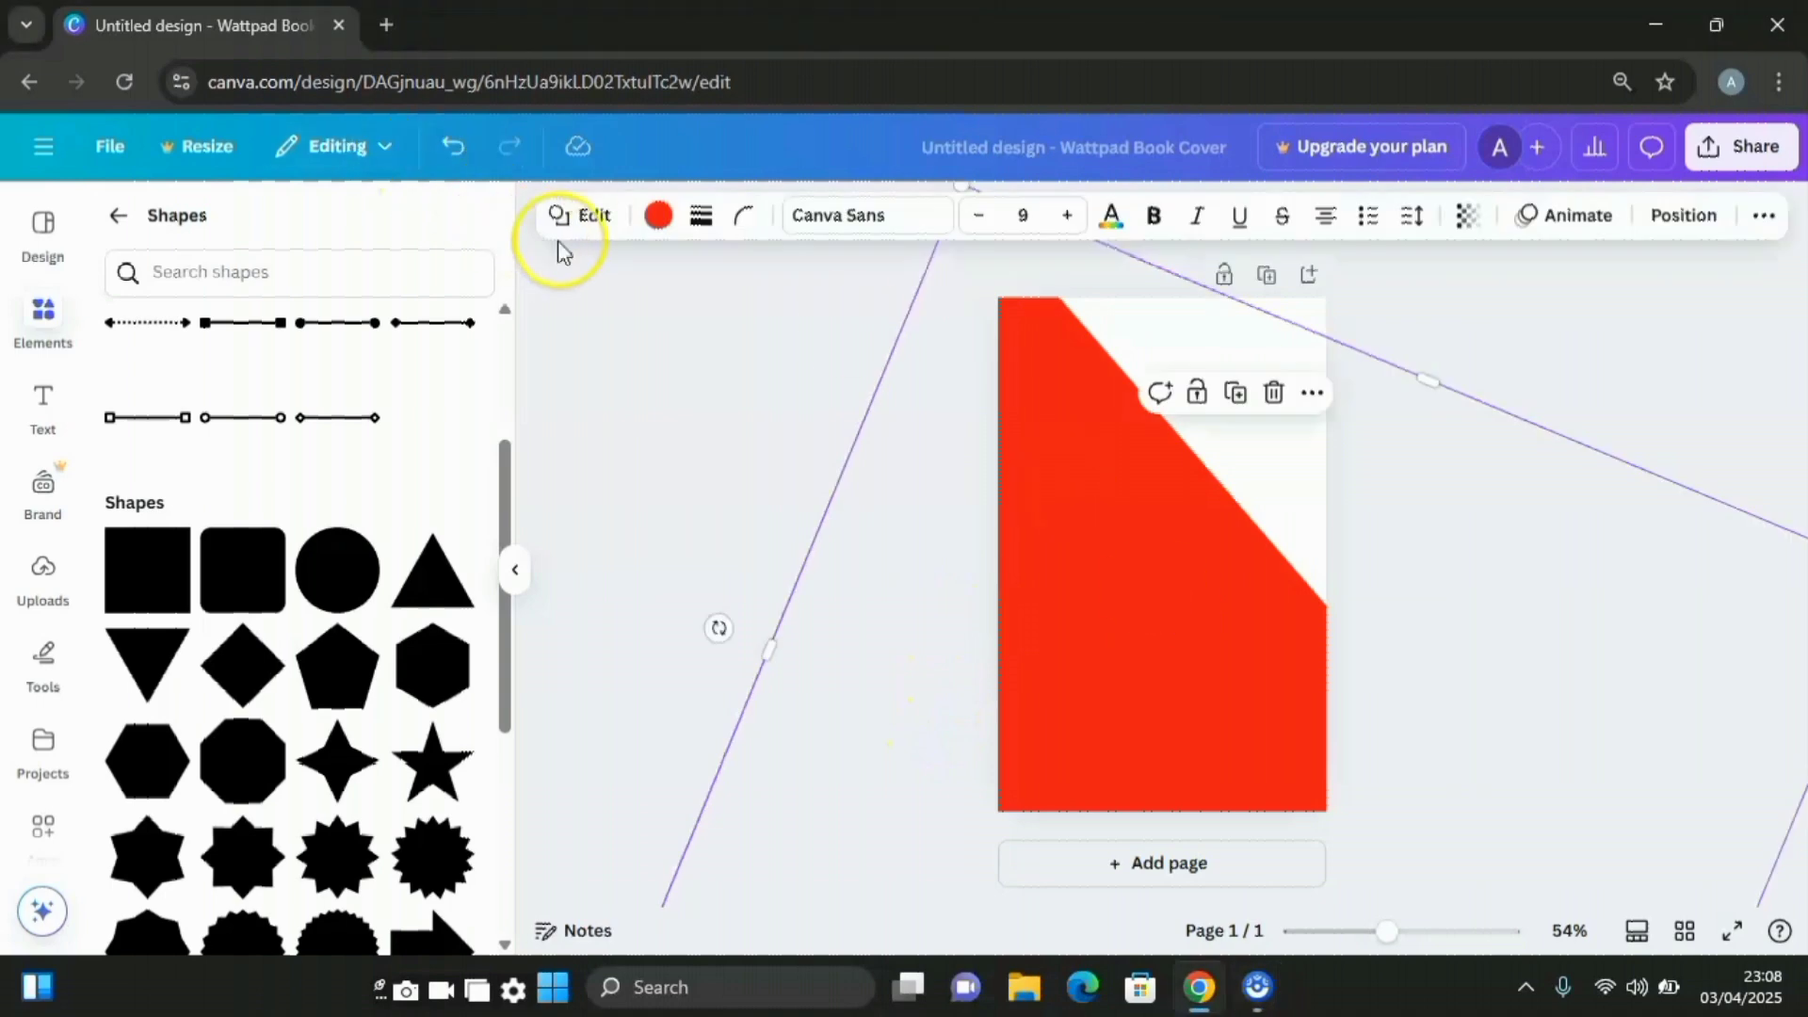
click(660, 226)
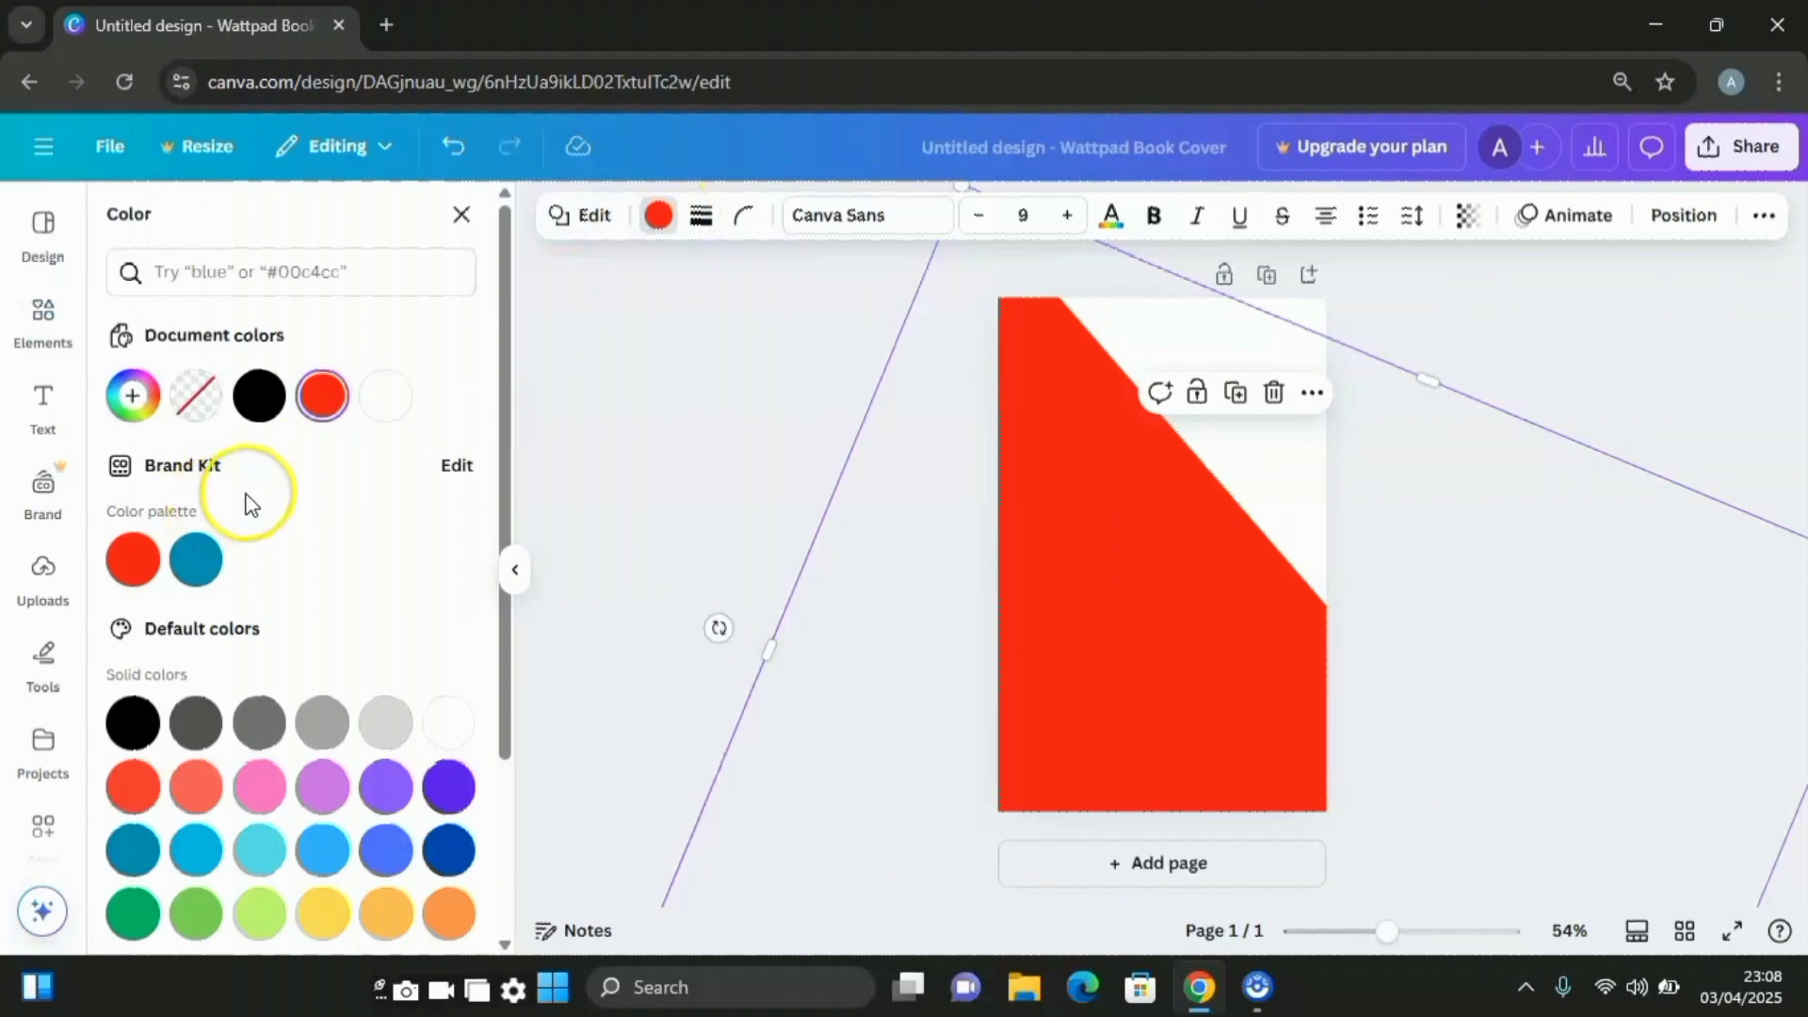
scroll(265, 508, down, 2)
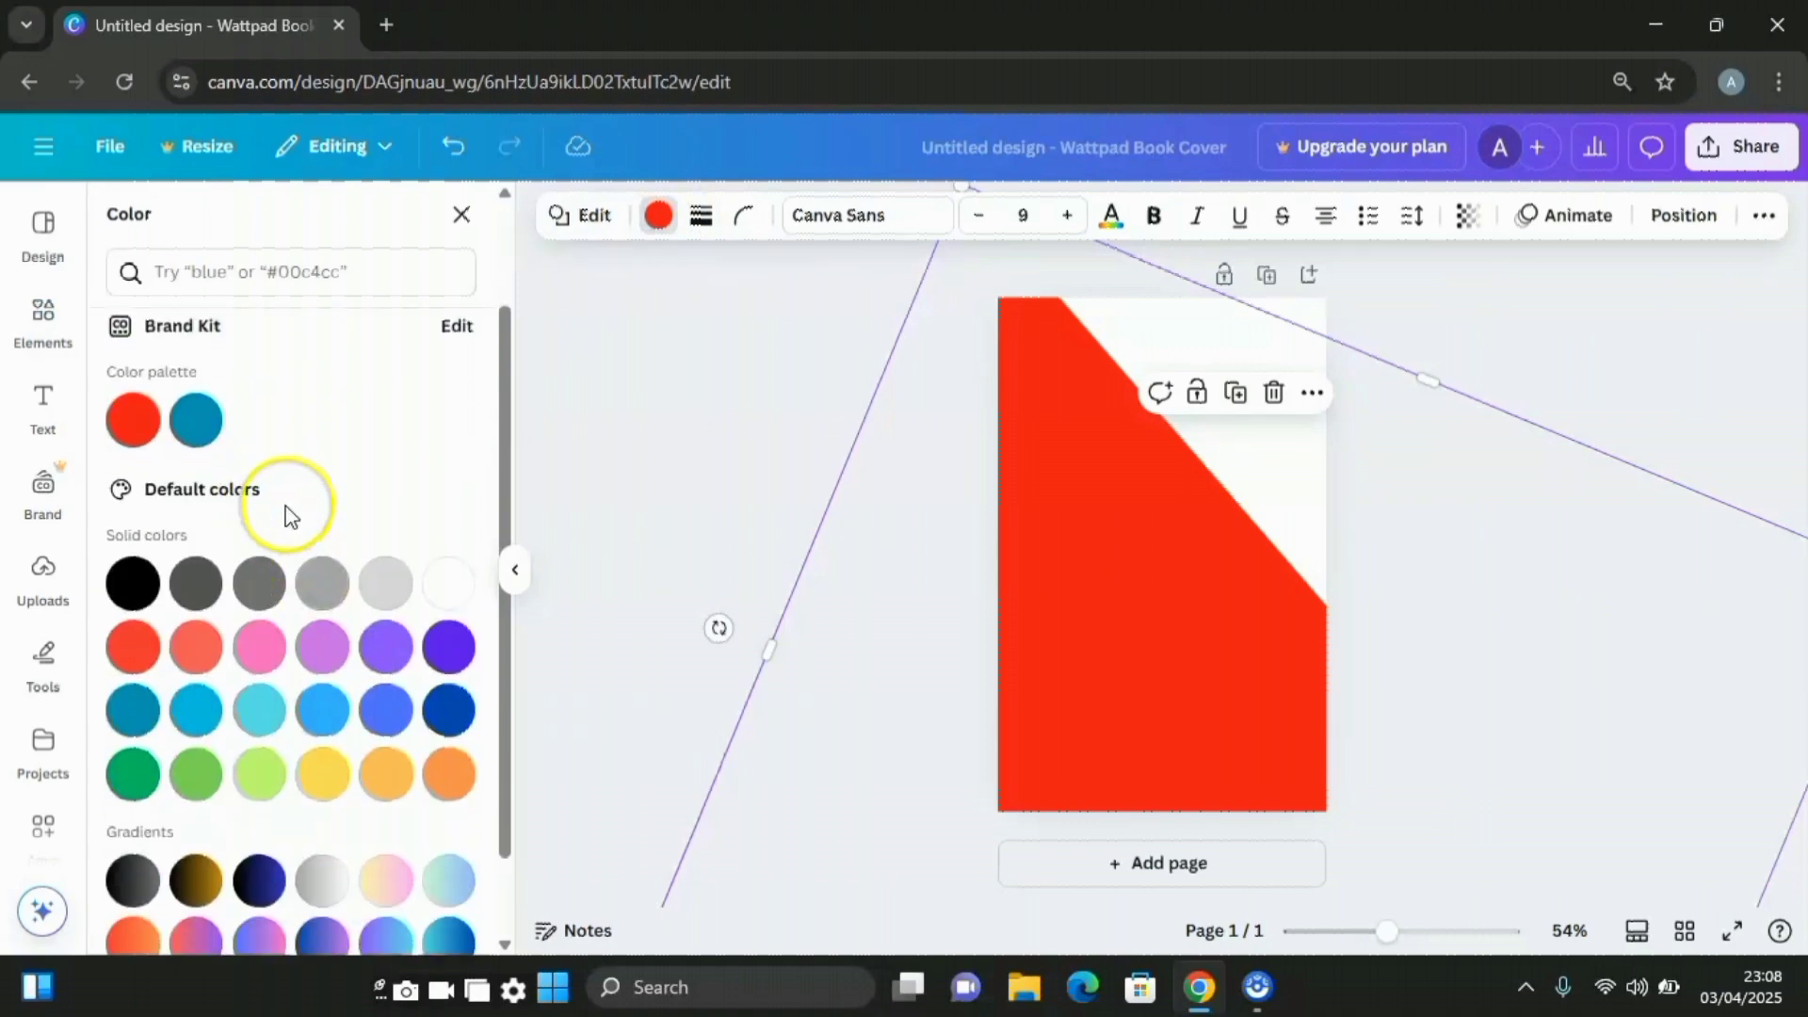
scroll(290, 514, down, 1)
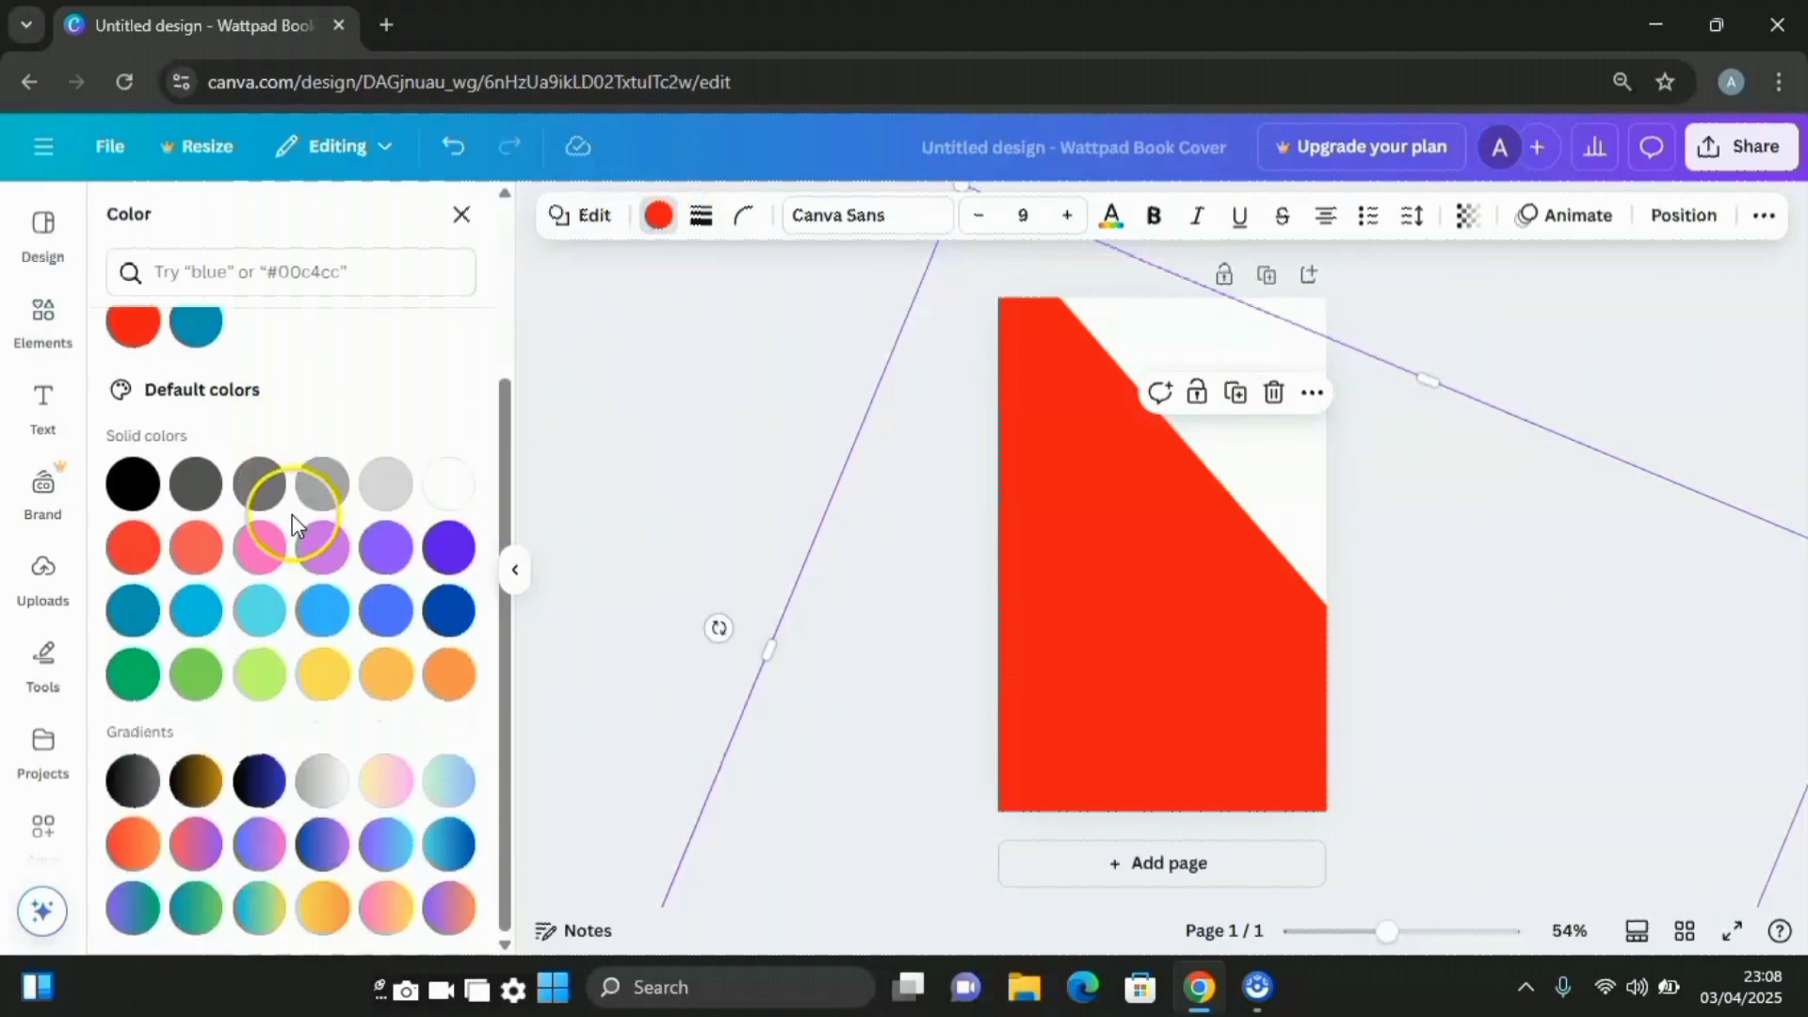
click(136, 614)
scroll(262, 527, up, 2)
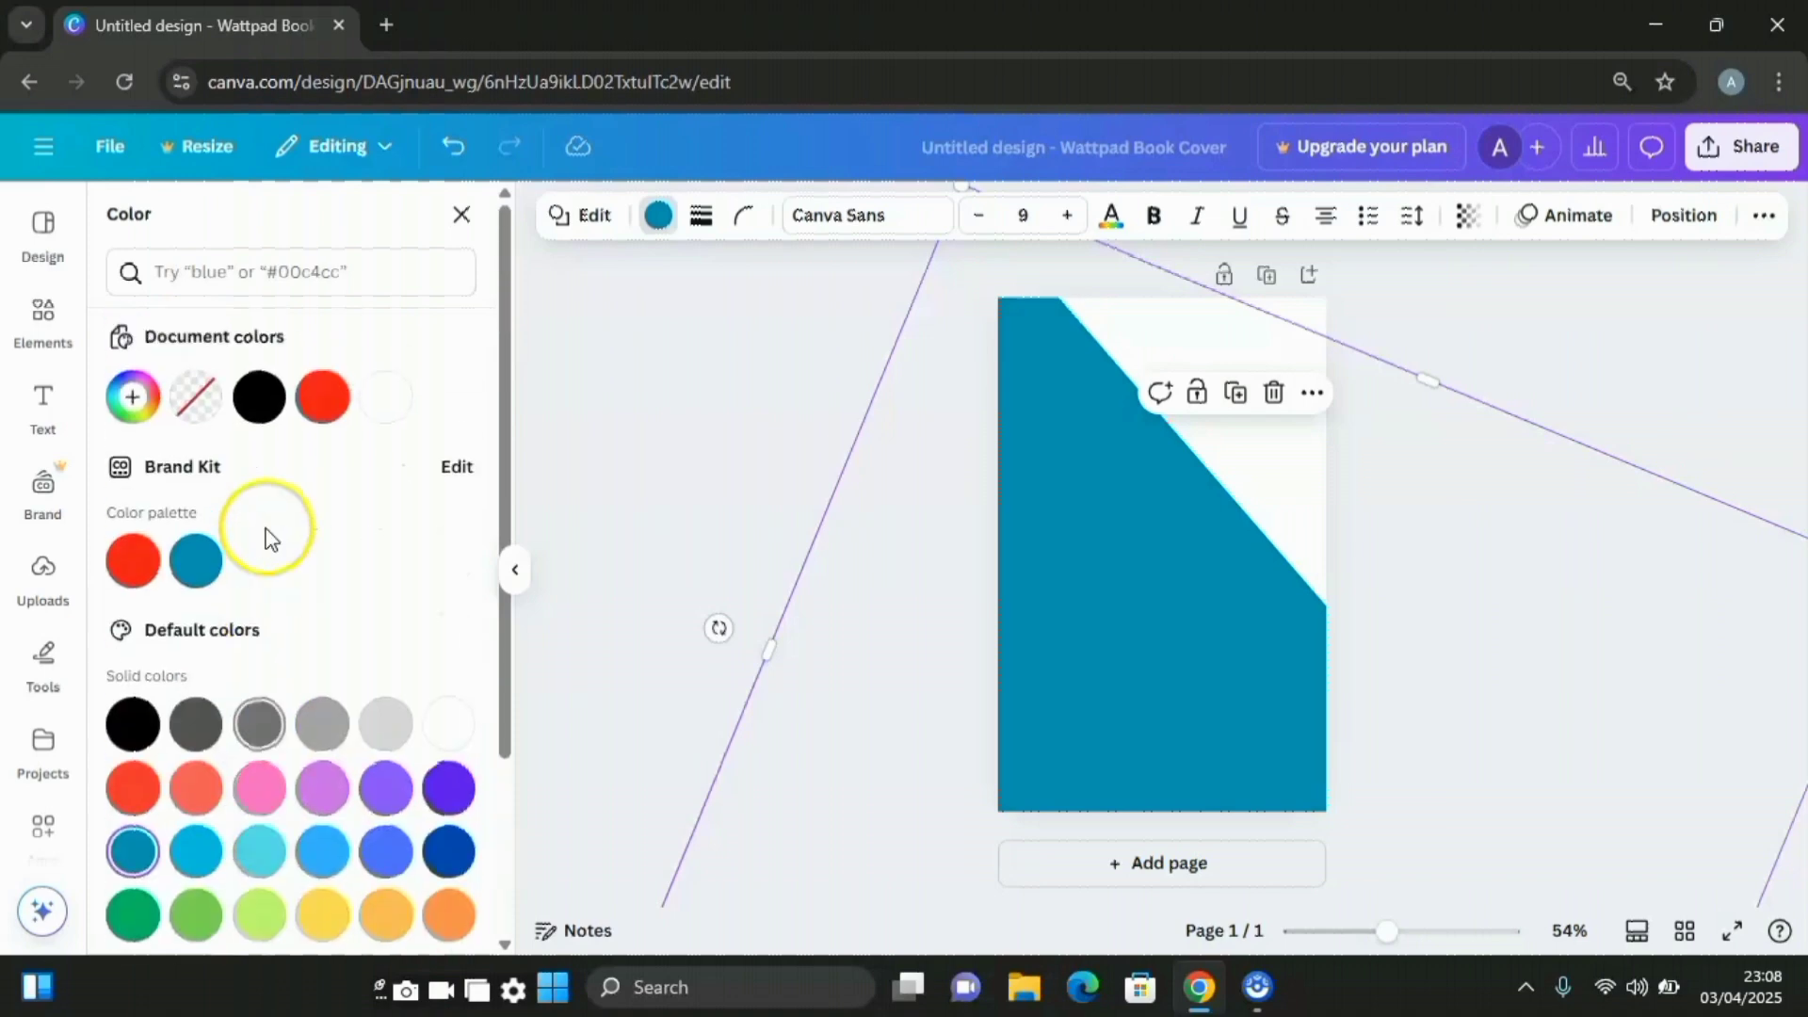
click(135, 400)
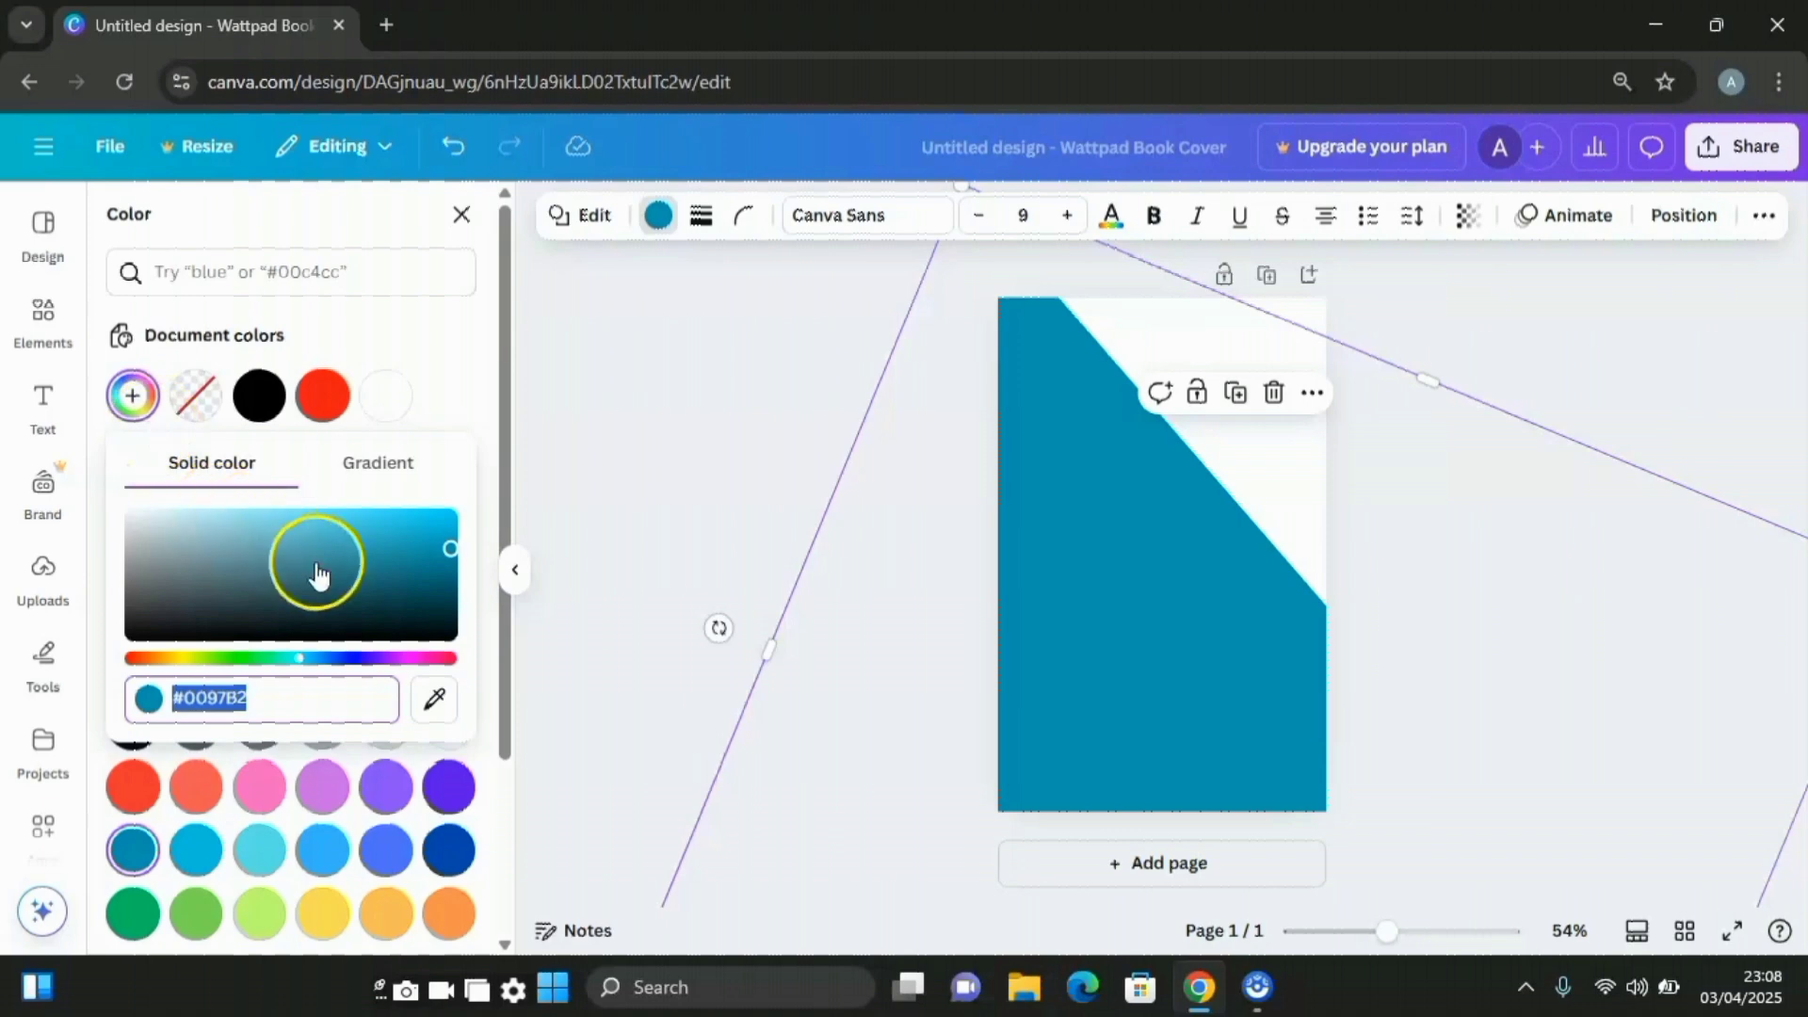
click(293, 659)
drag(295, 670, 283, 680)
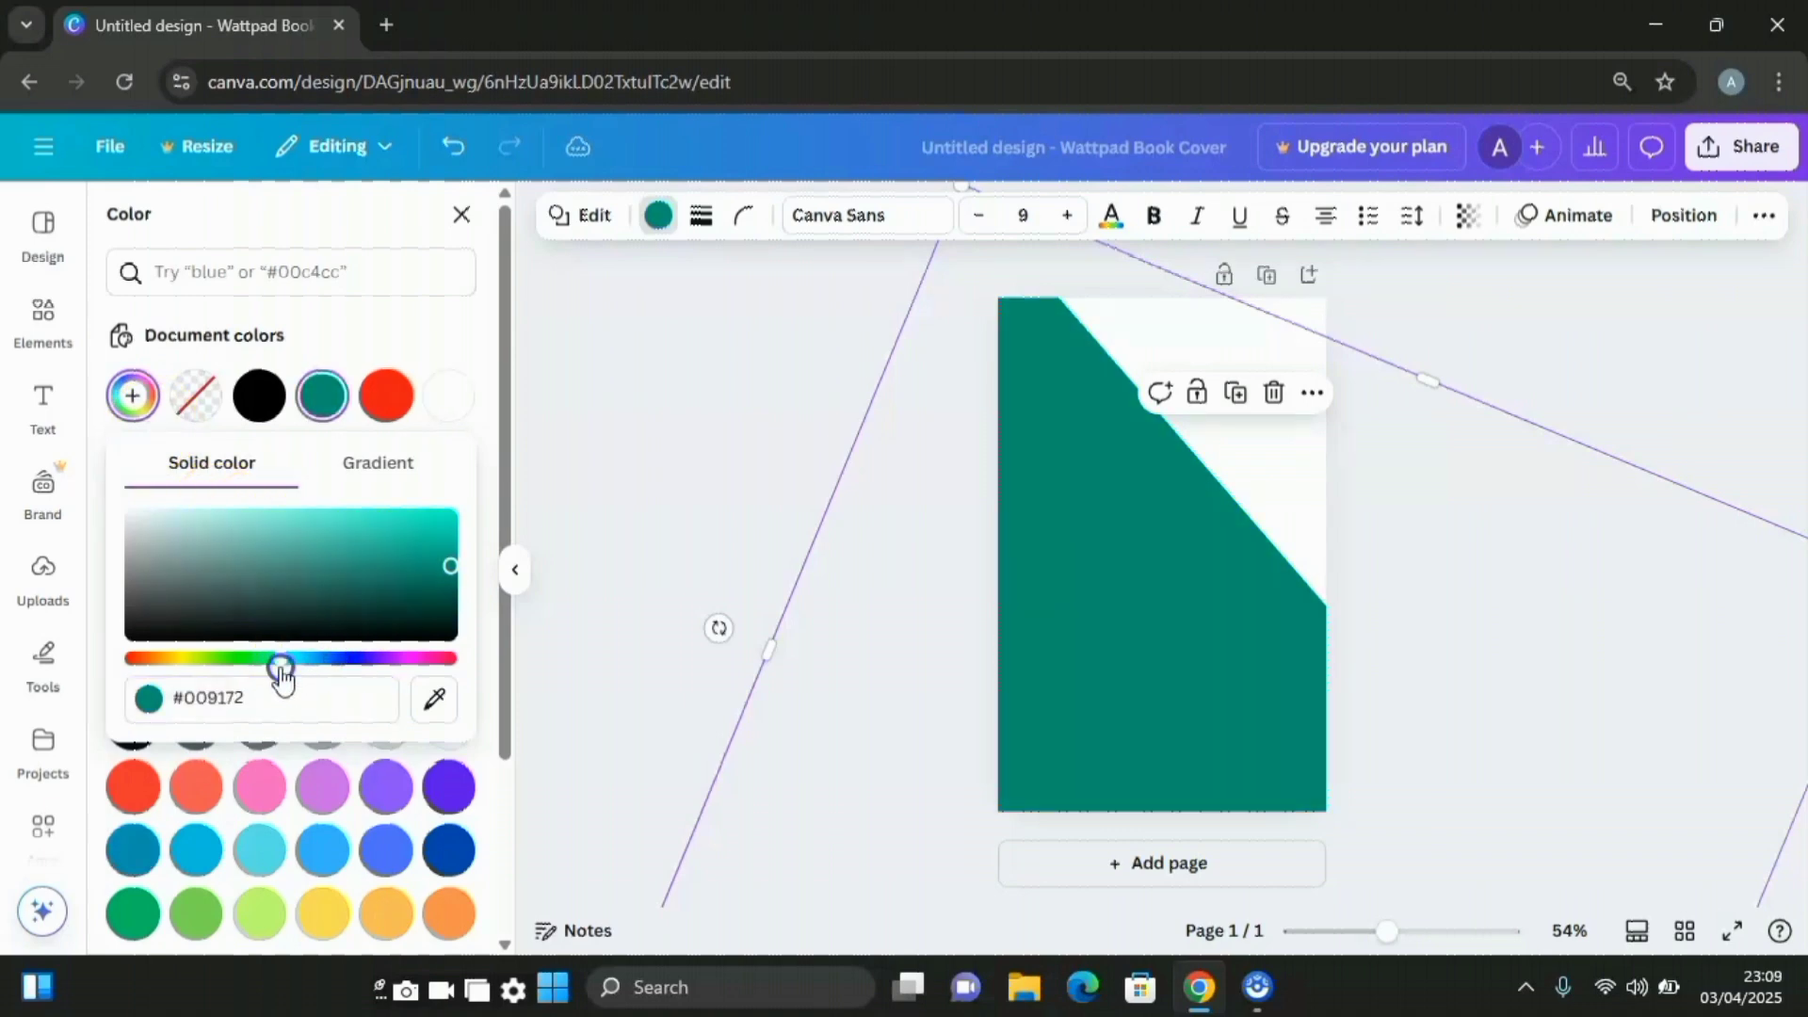
drag(451, 568, 403, 563)
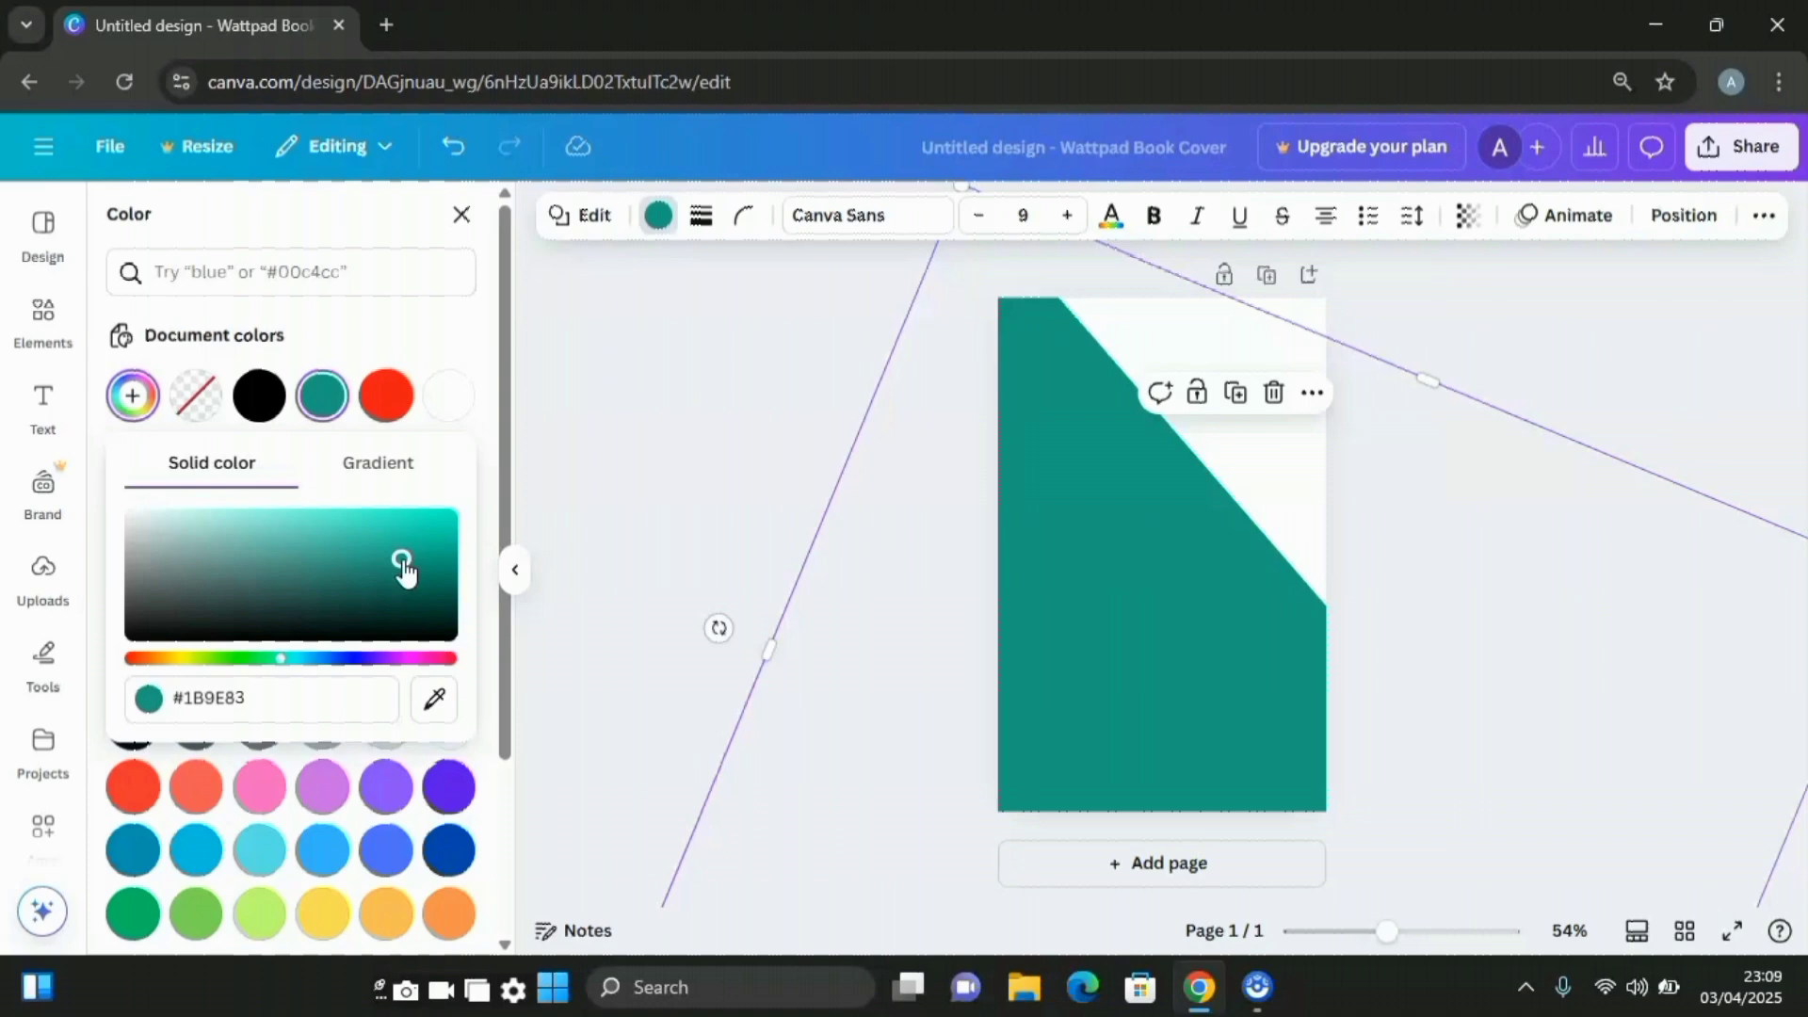
drag(405, 568, 718, 670)
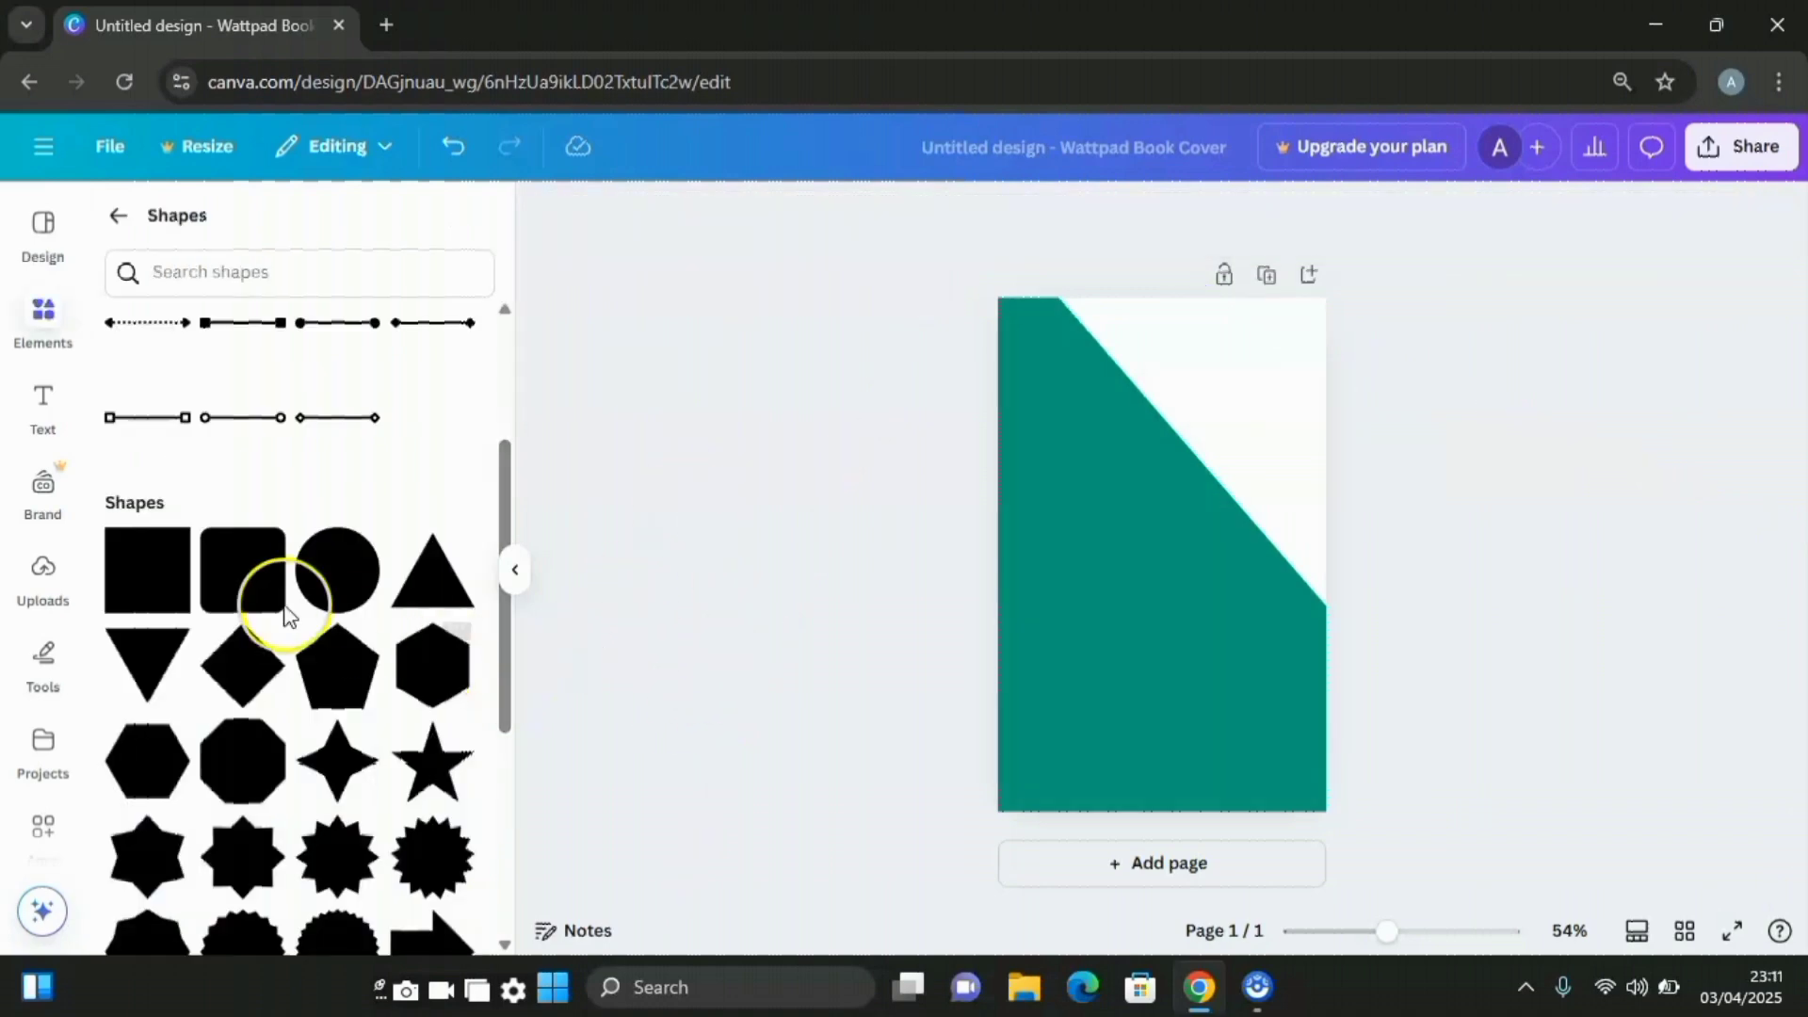
Add a square and turn it into a 44° diamond of about 326 by 284 over the diagonal edge
click(162, 582)
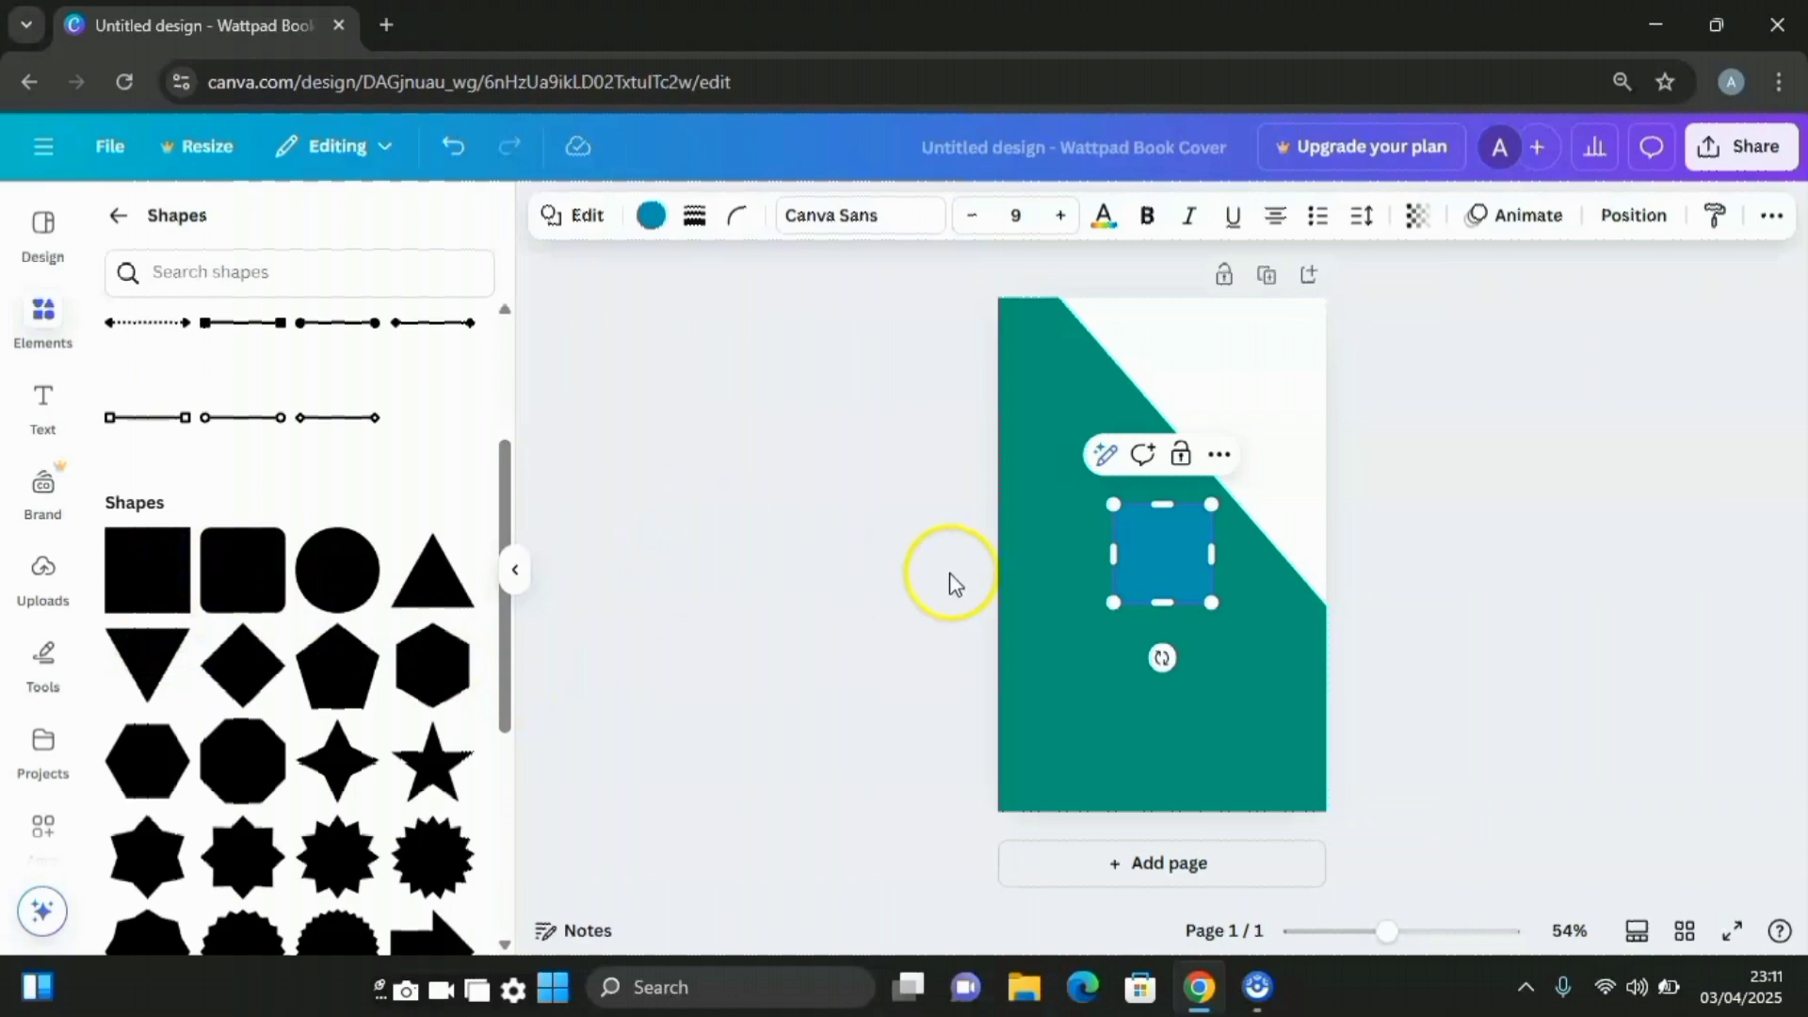
drag(1209, 607, 1177, 467)
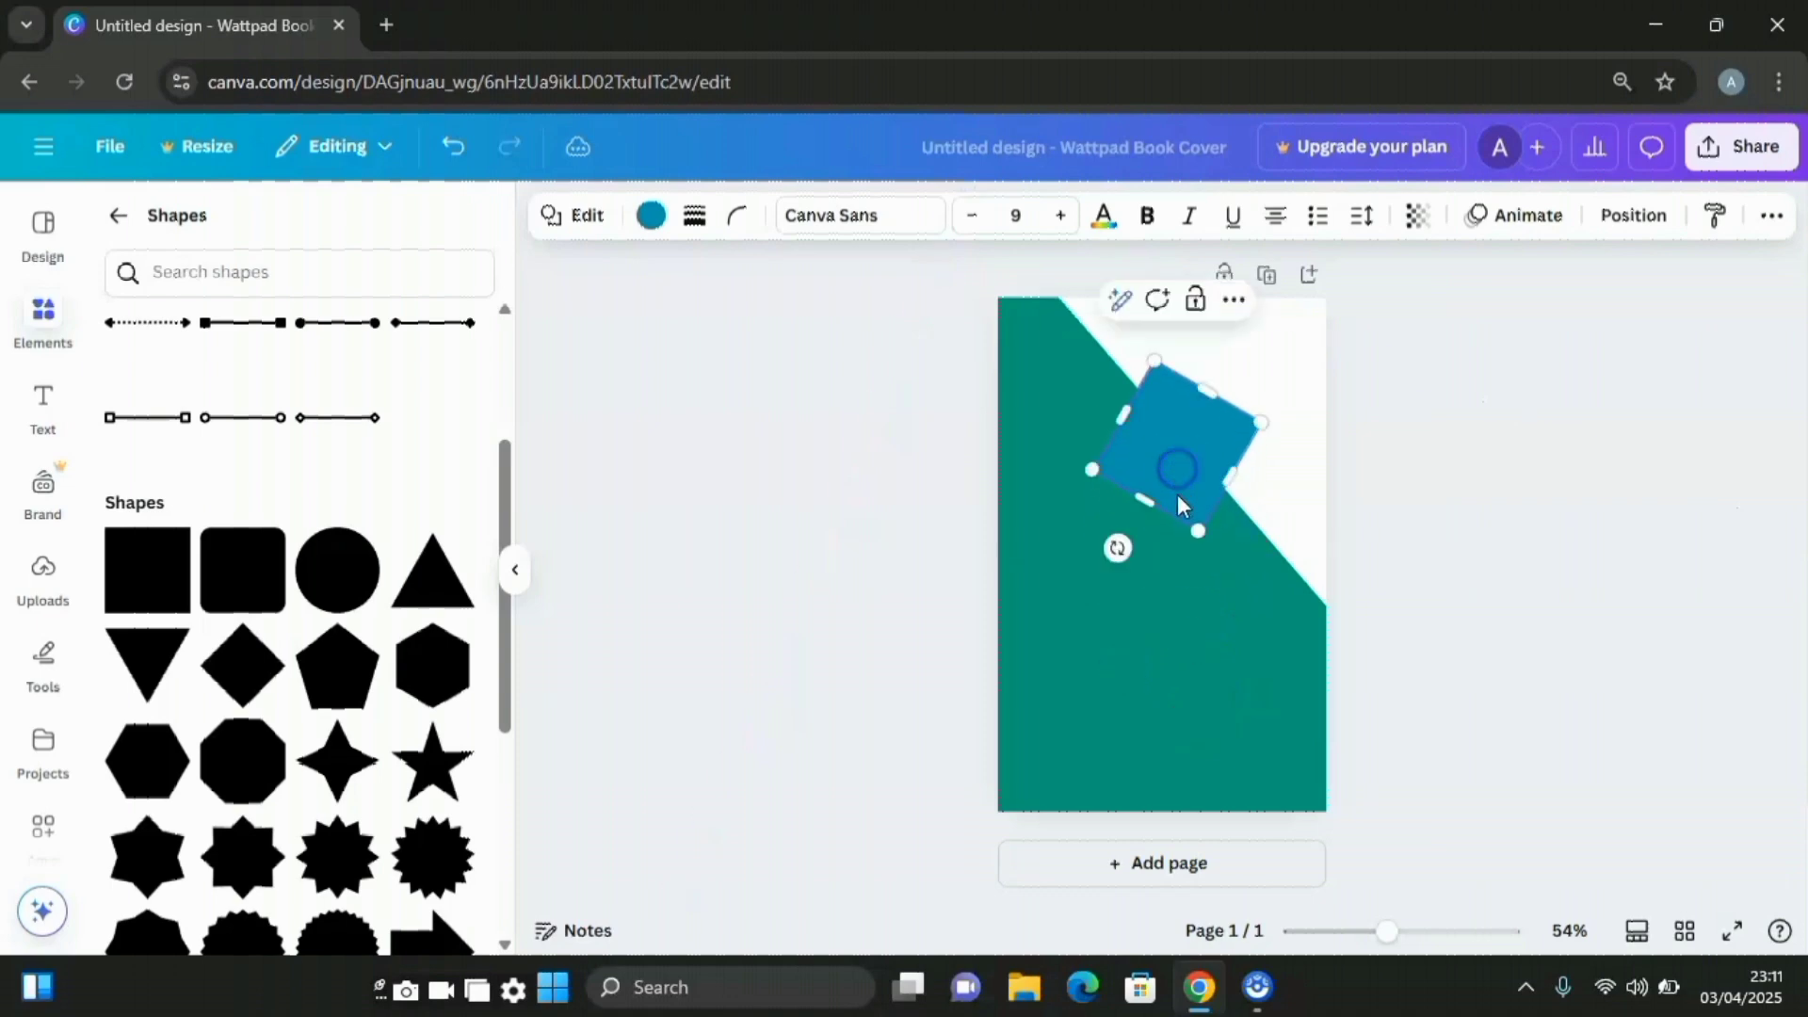
drag(1118, 548, 1191, 591)
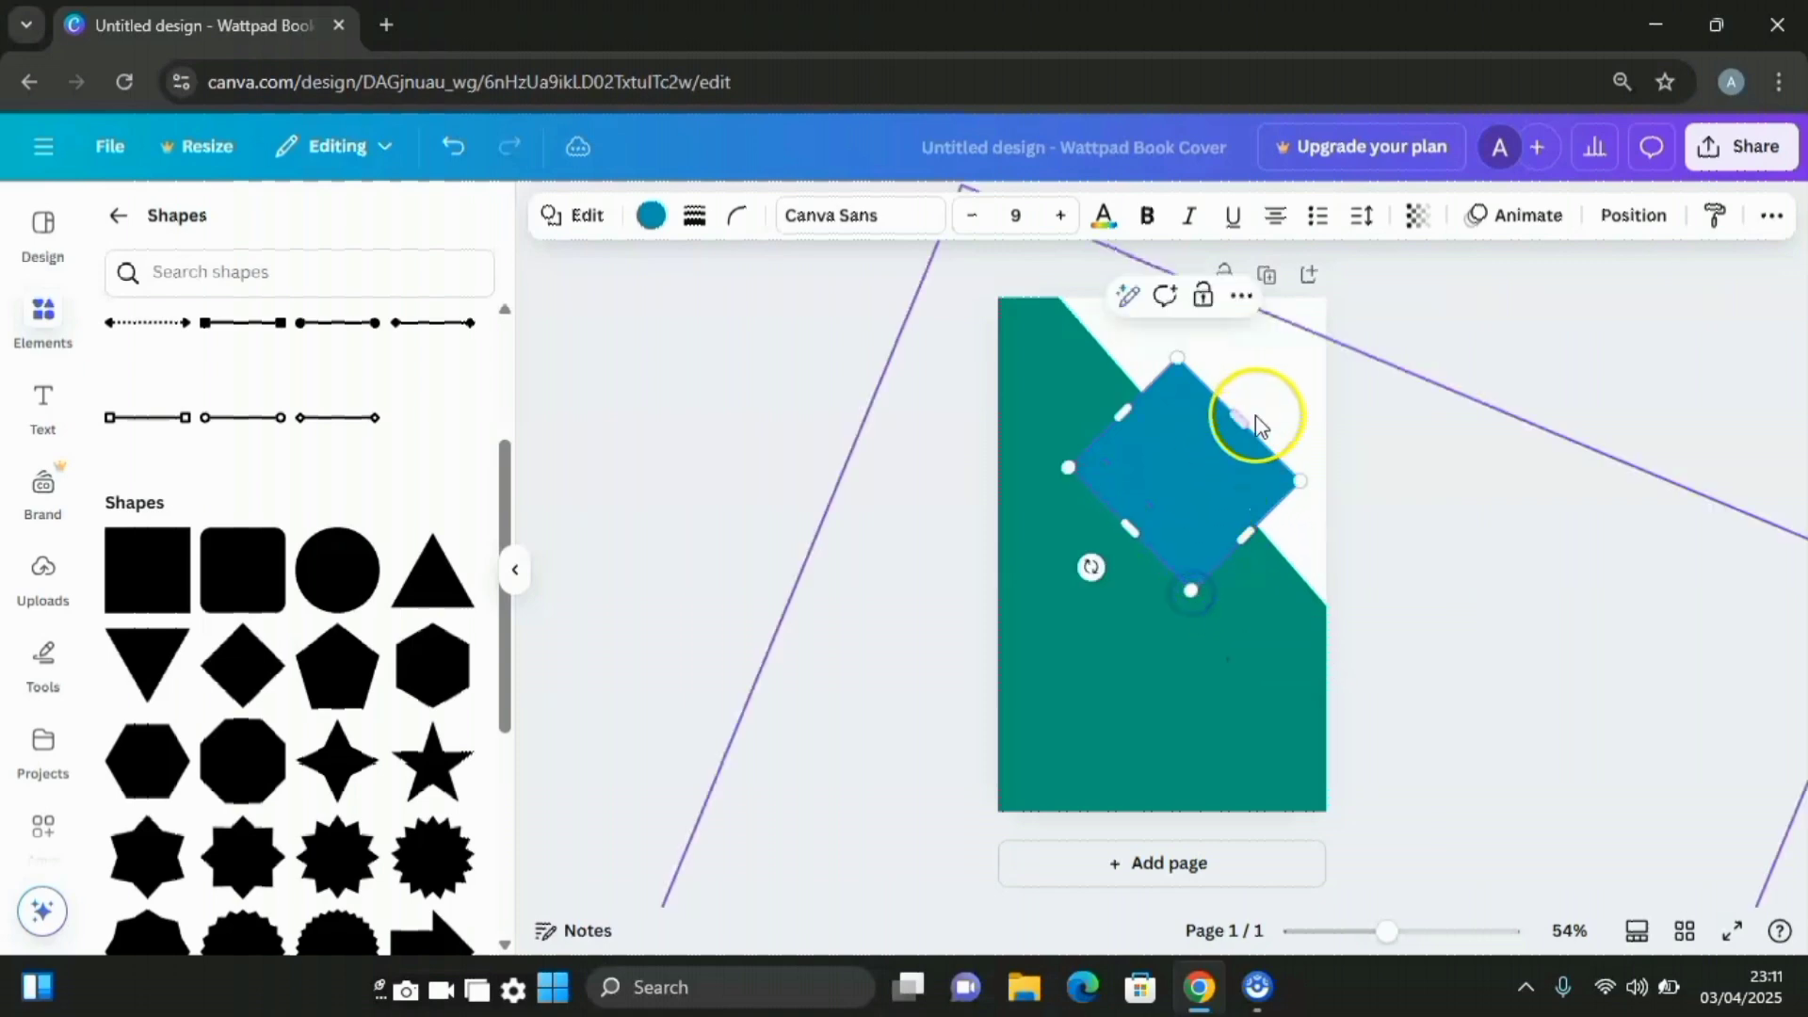
drag(1235, 421, 1247, 396)
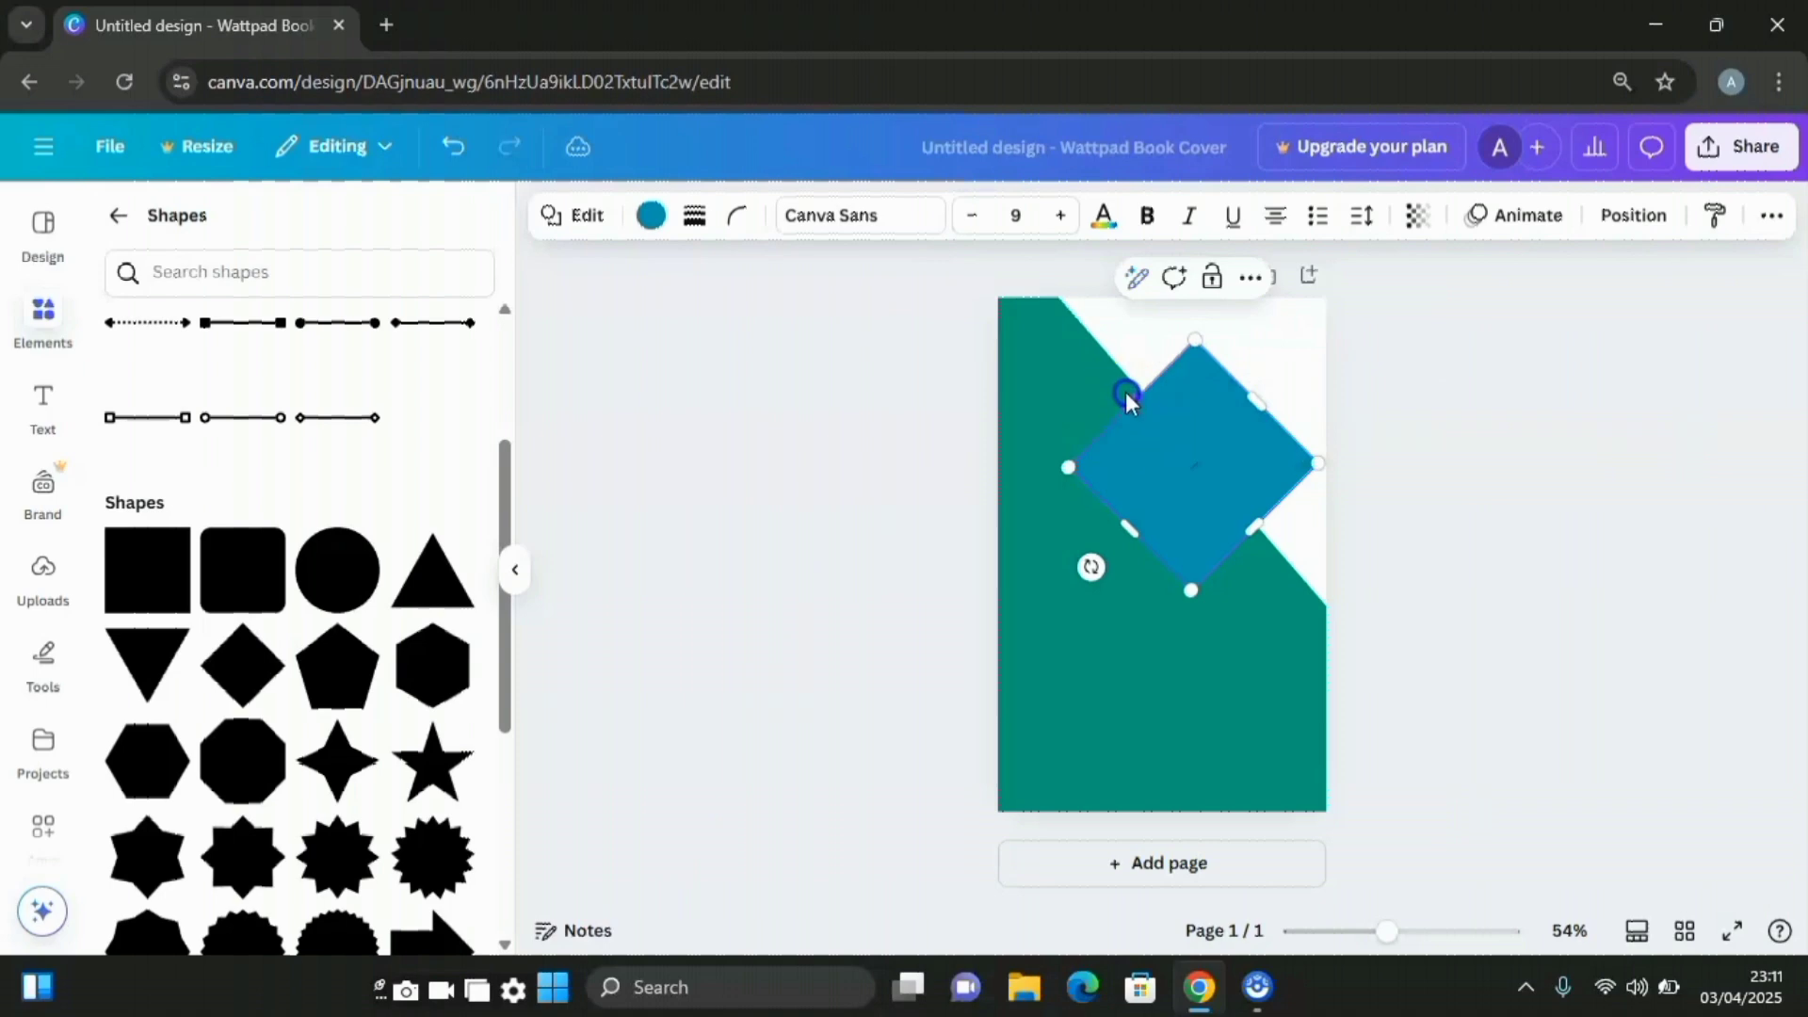
drag(1127, 396, 1116, 383)
drag(1178, 439, 1167, 428)
drag(1332, 465, 1319, 461)
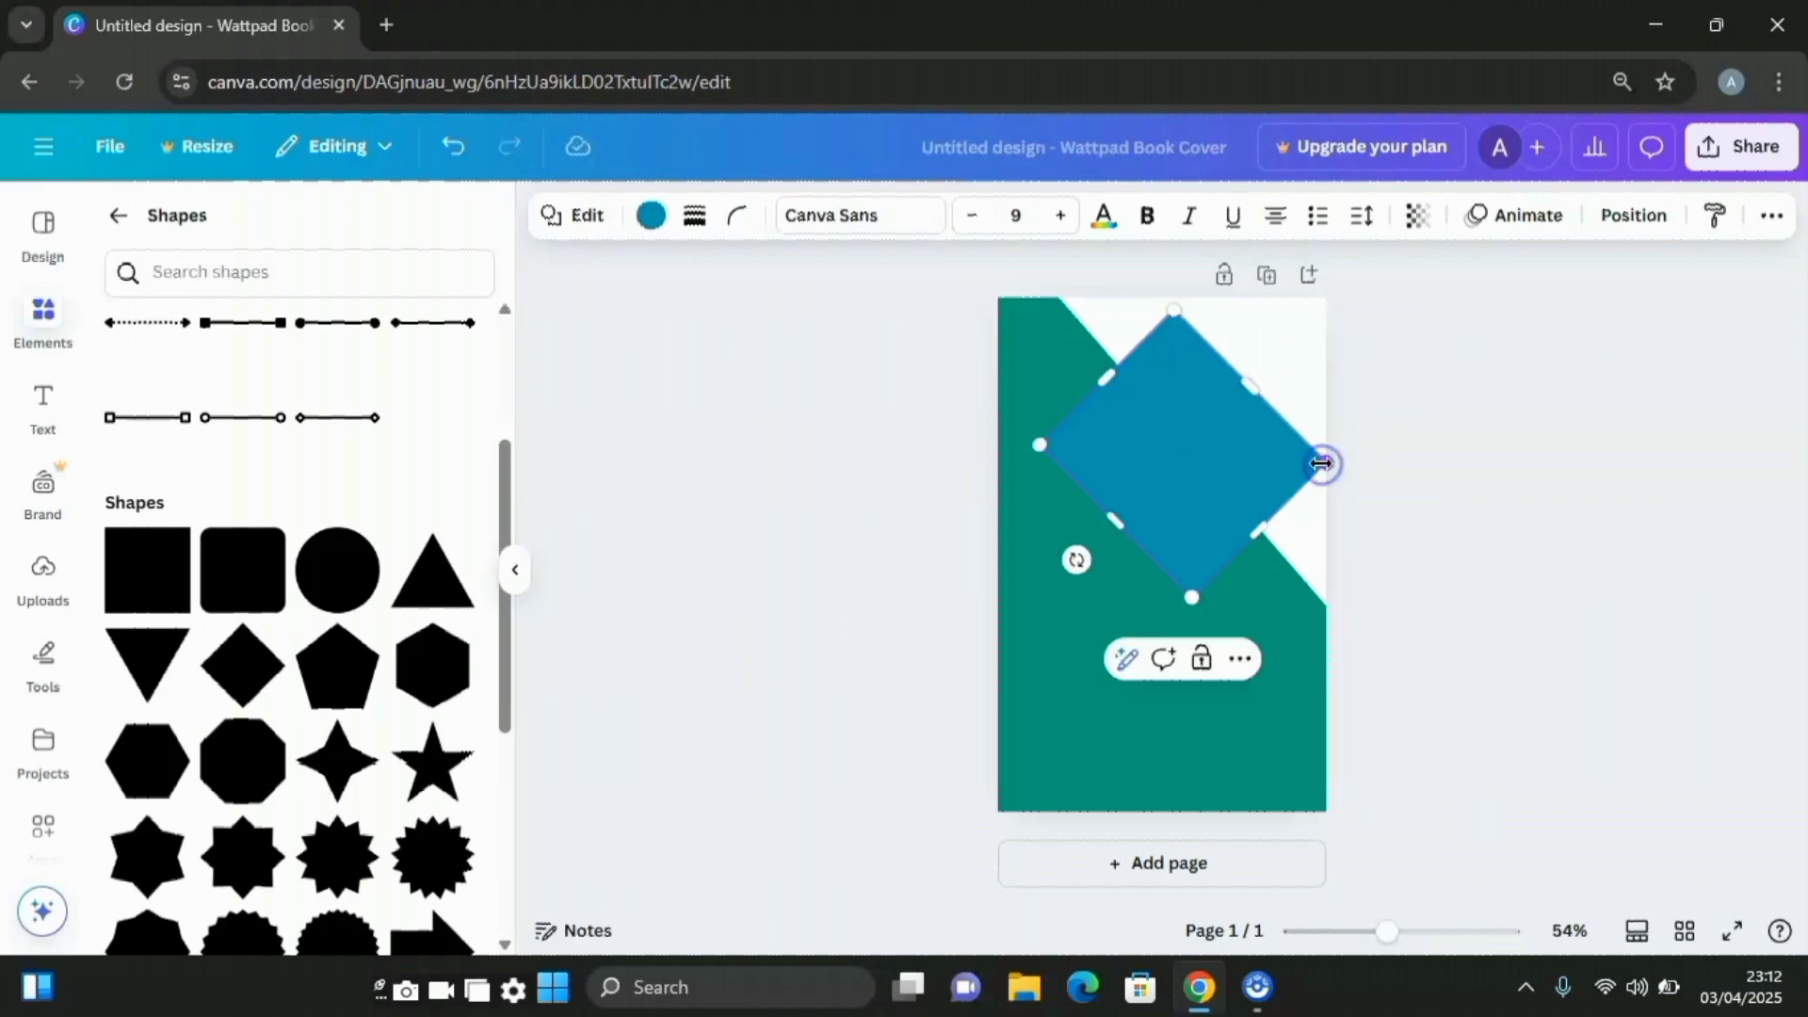
Fill the diamond white from the document colours
click(1492, 534)
click(1194, 480)
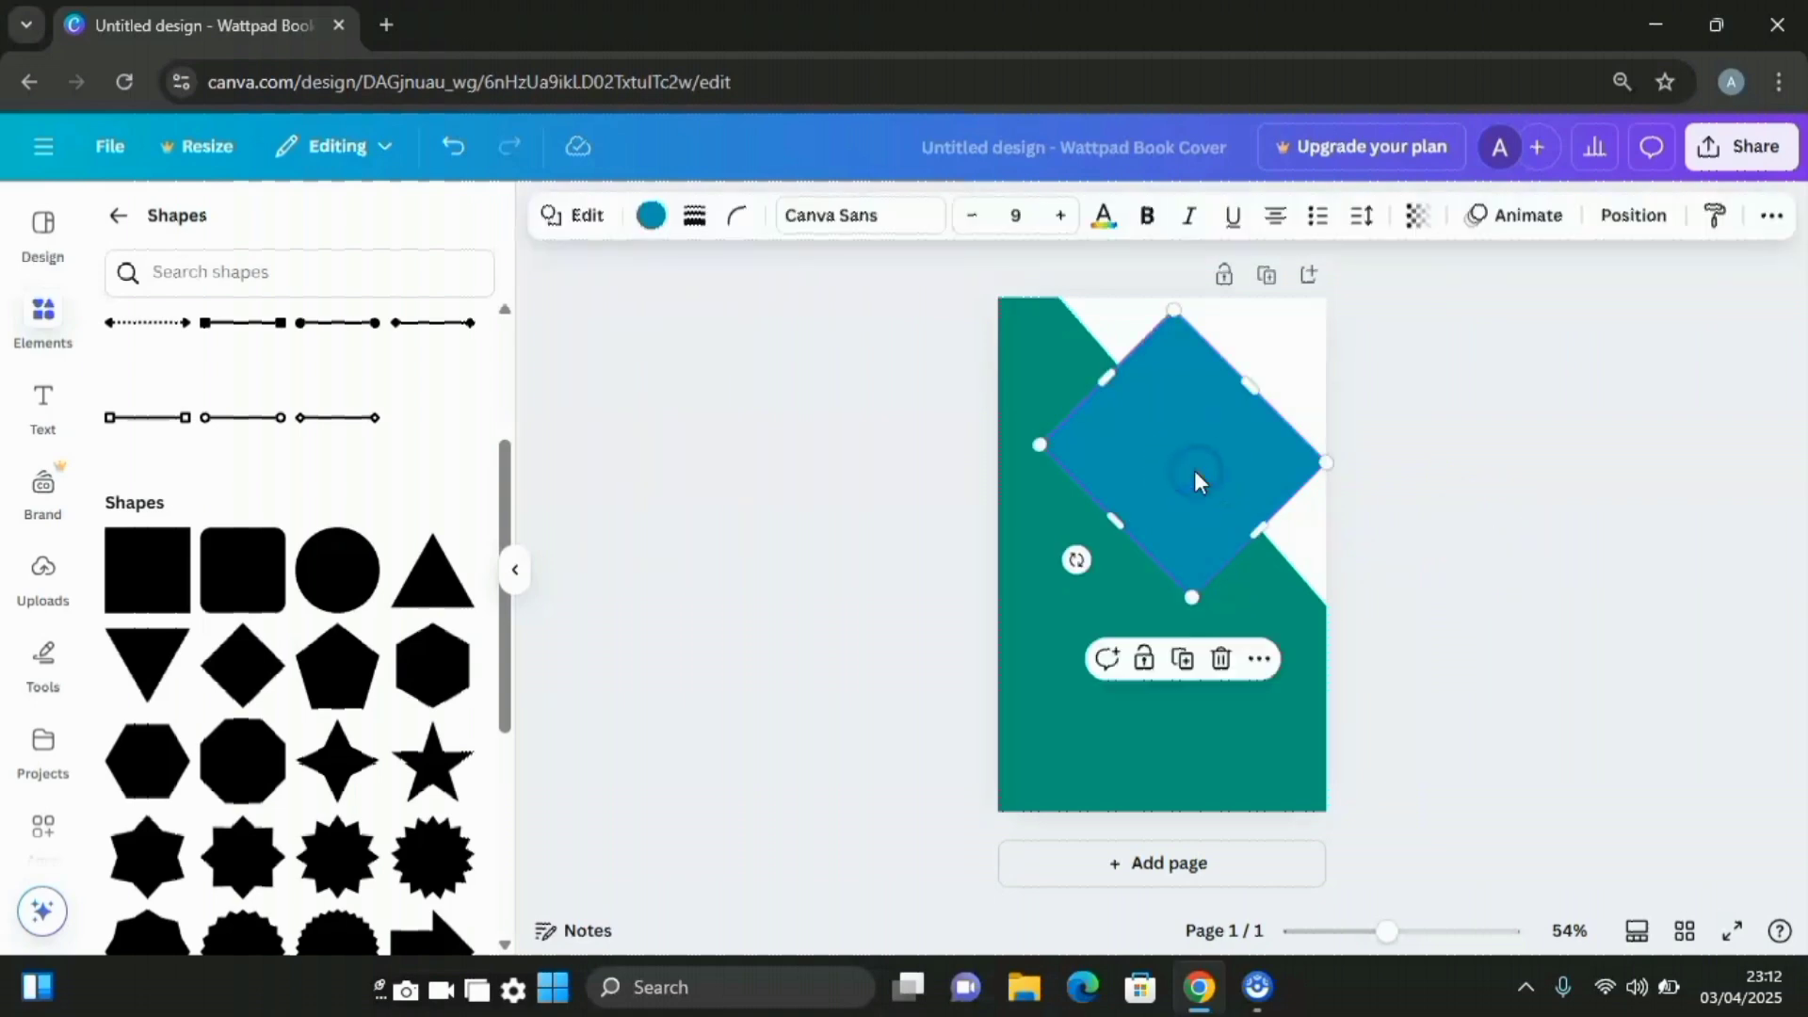
click(651, 217)
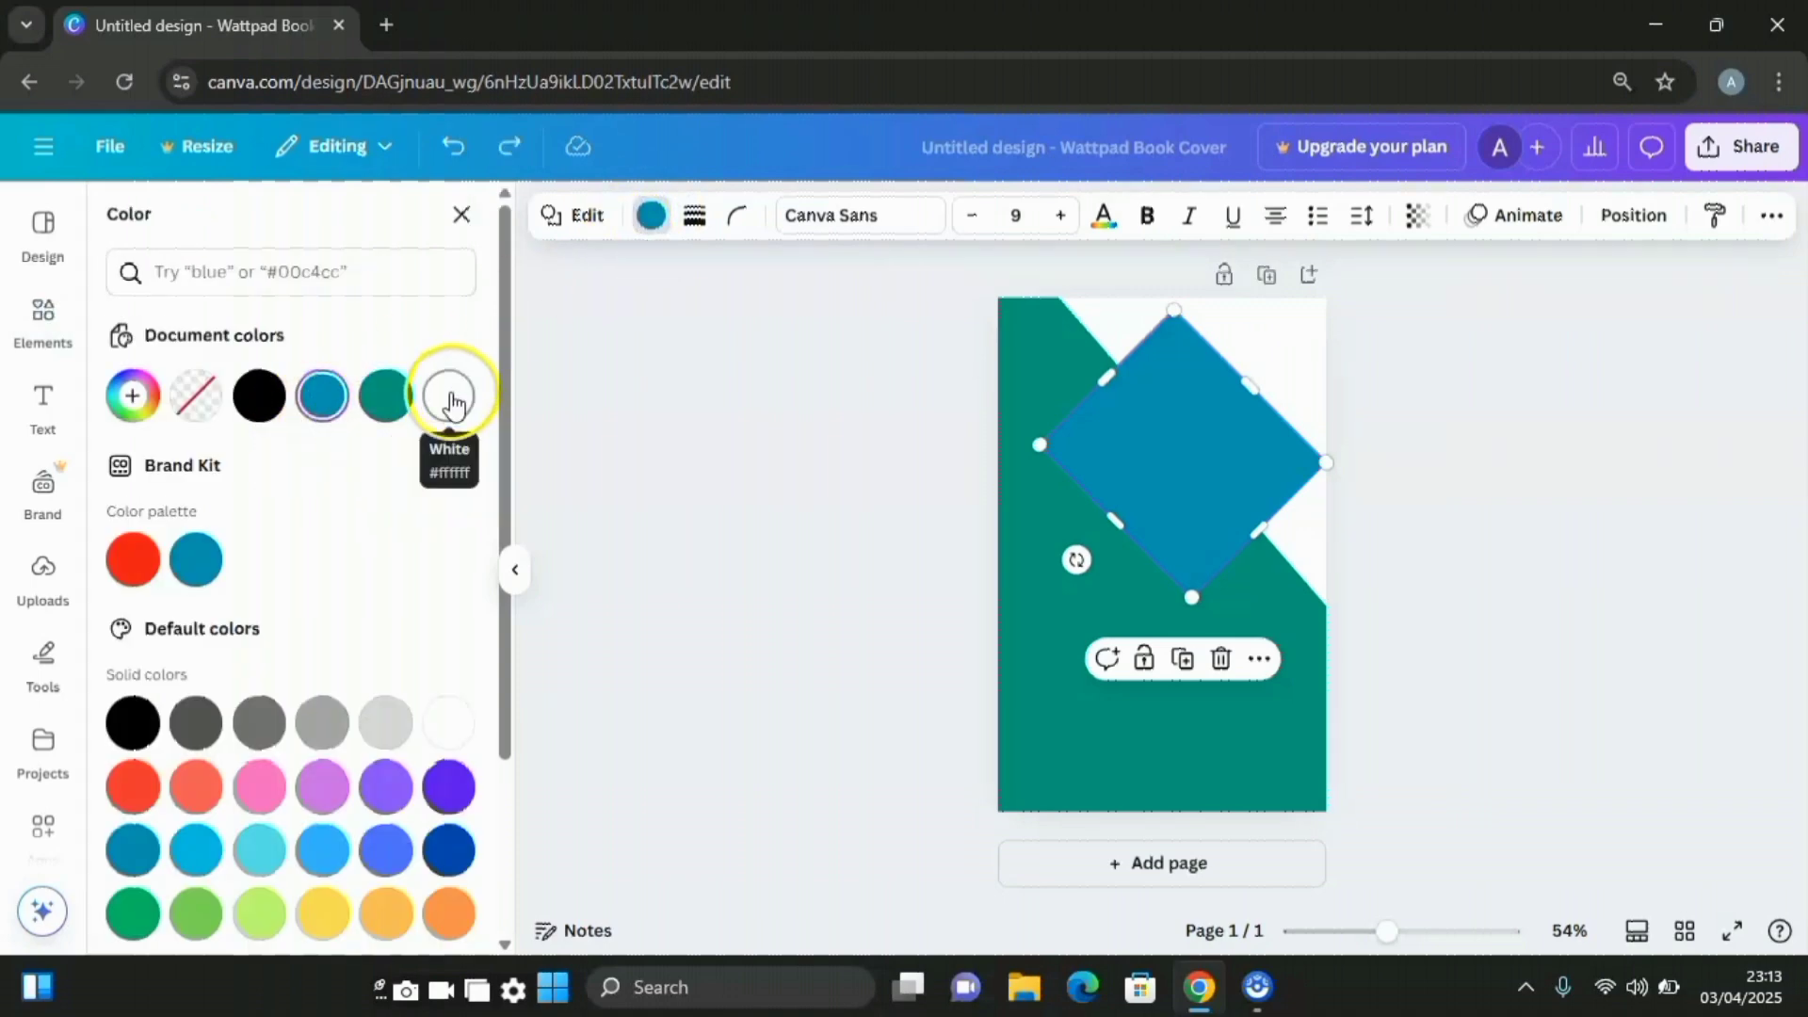
click(451, 397)
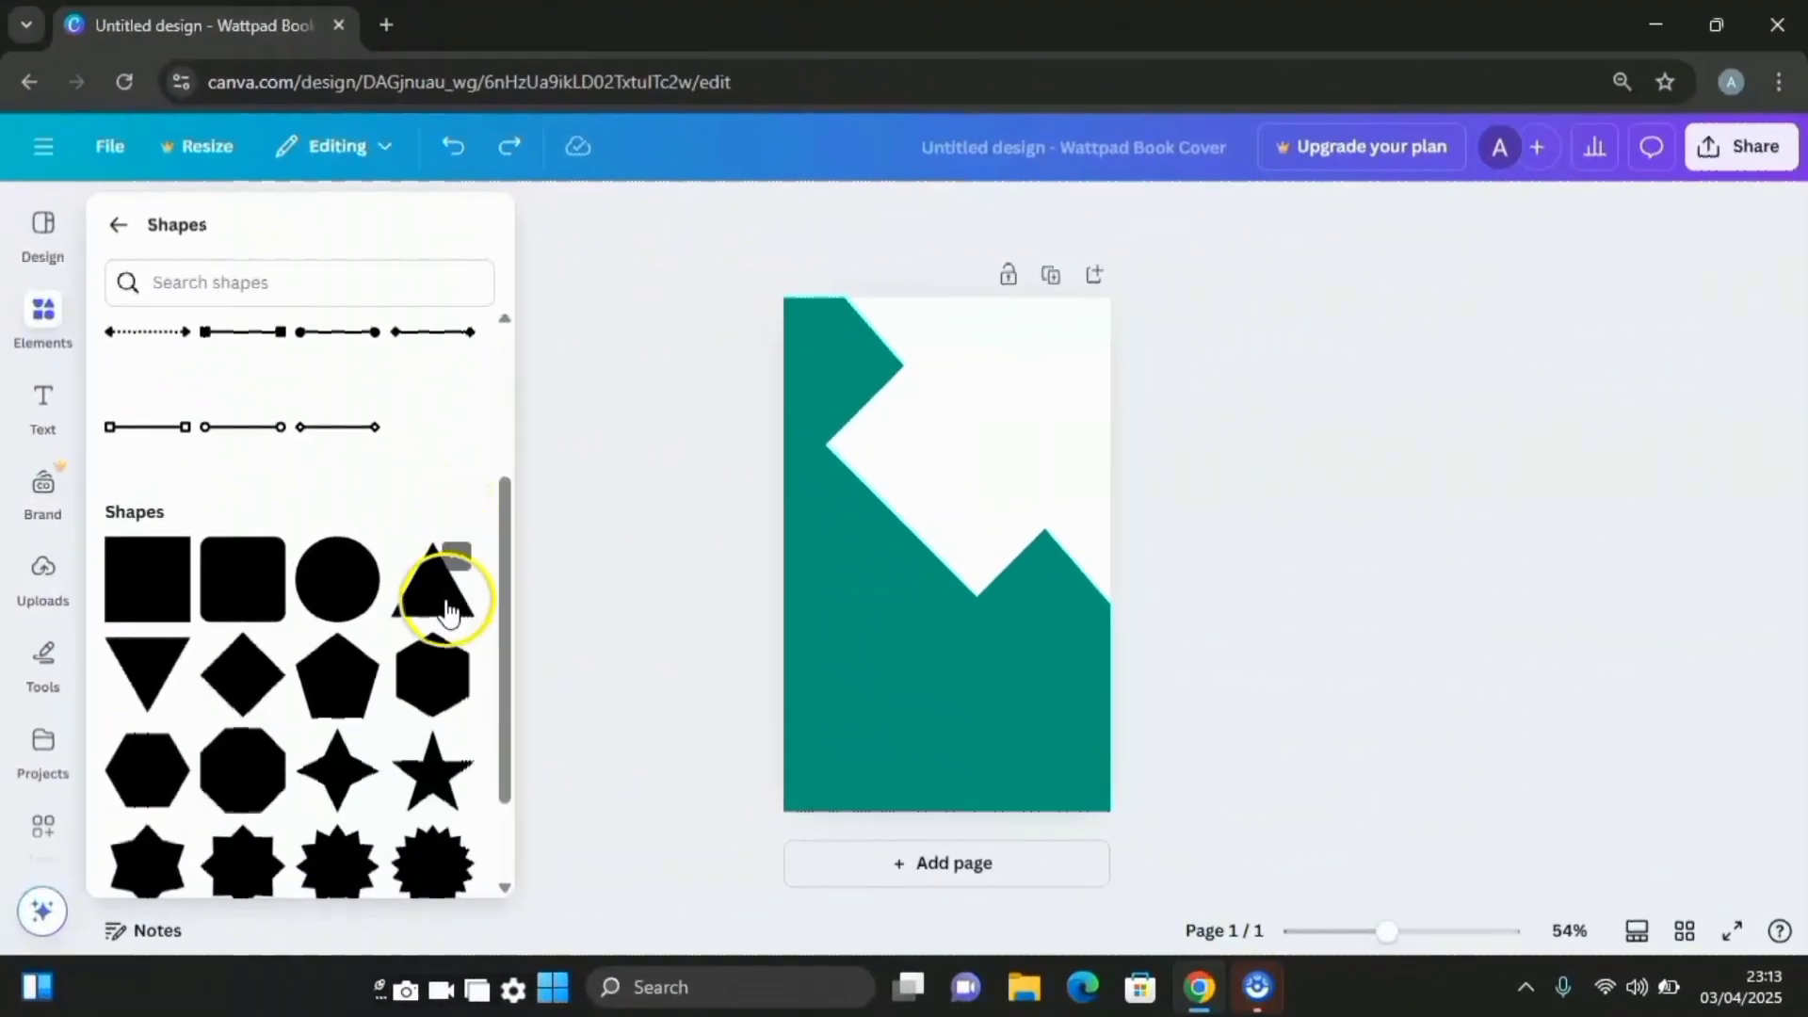
Add a teal triangle sized 192 by 168 at the page's right edge
click(448, 610)
click(504, 612)
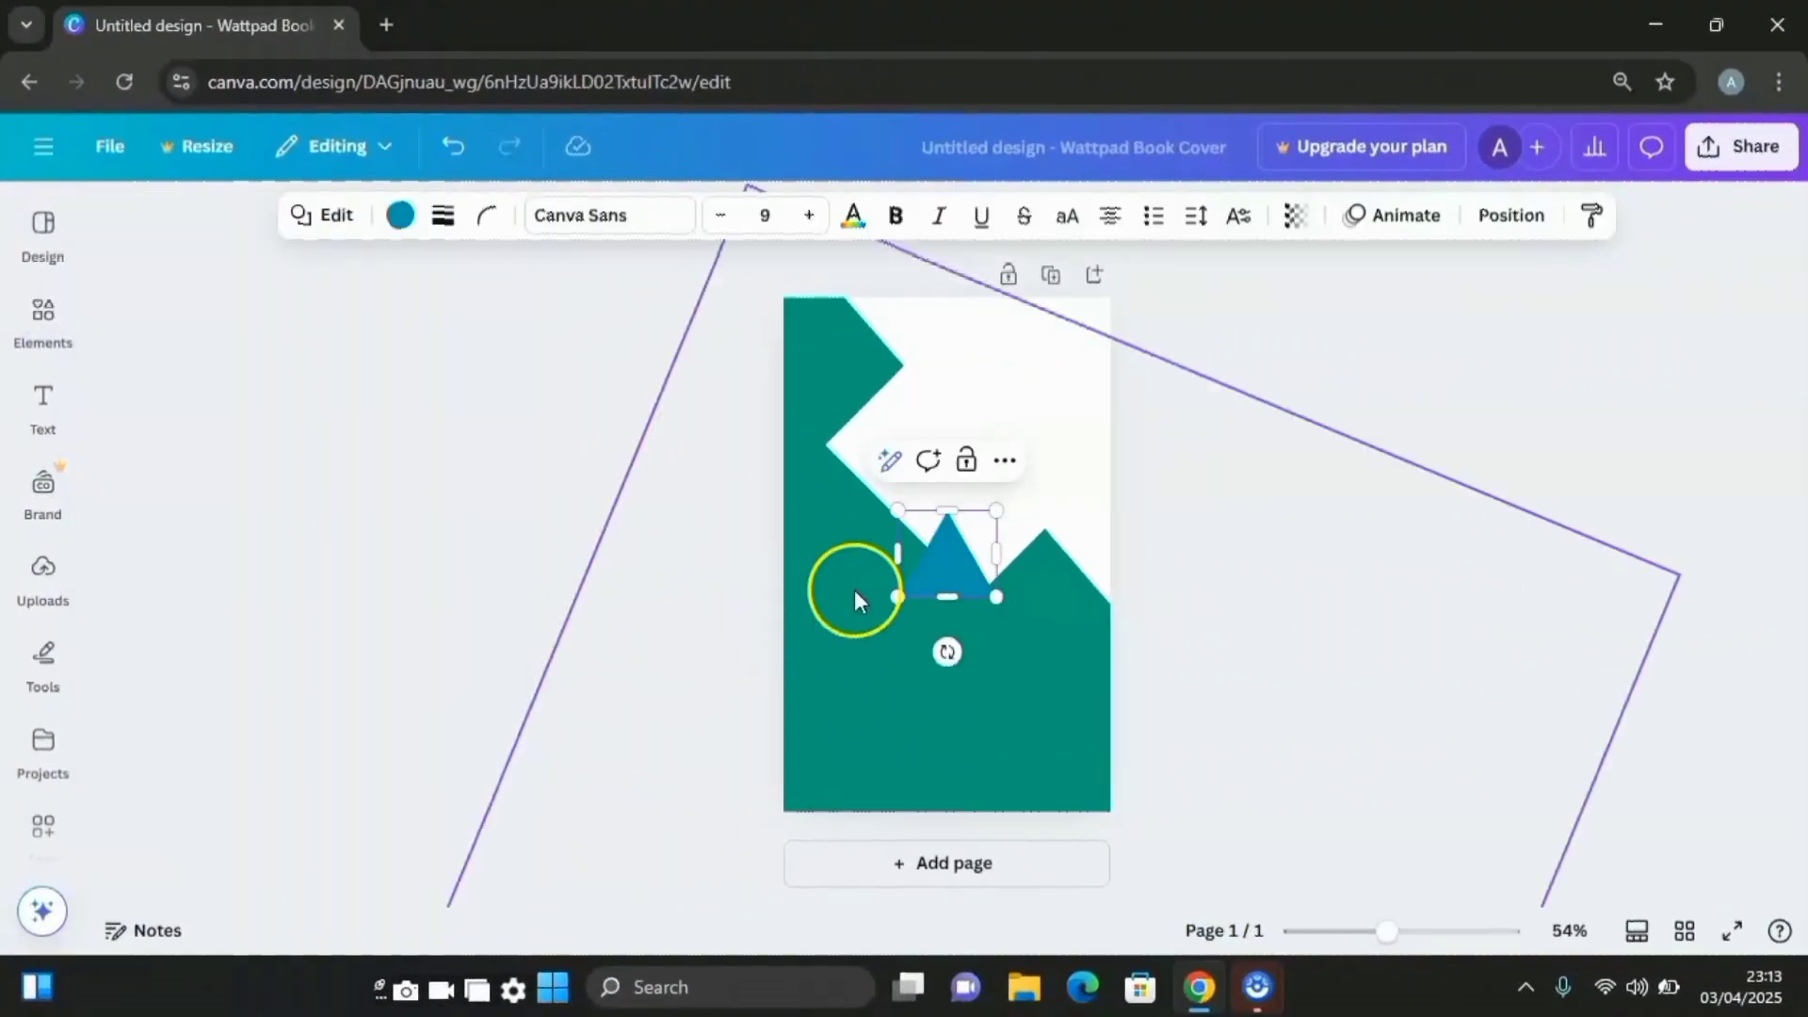
click(402, 234)
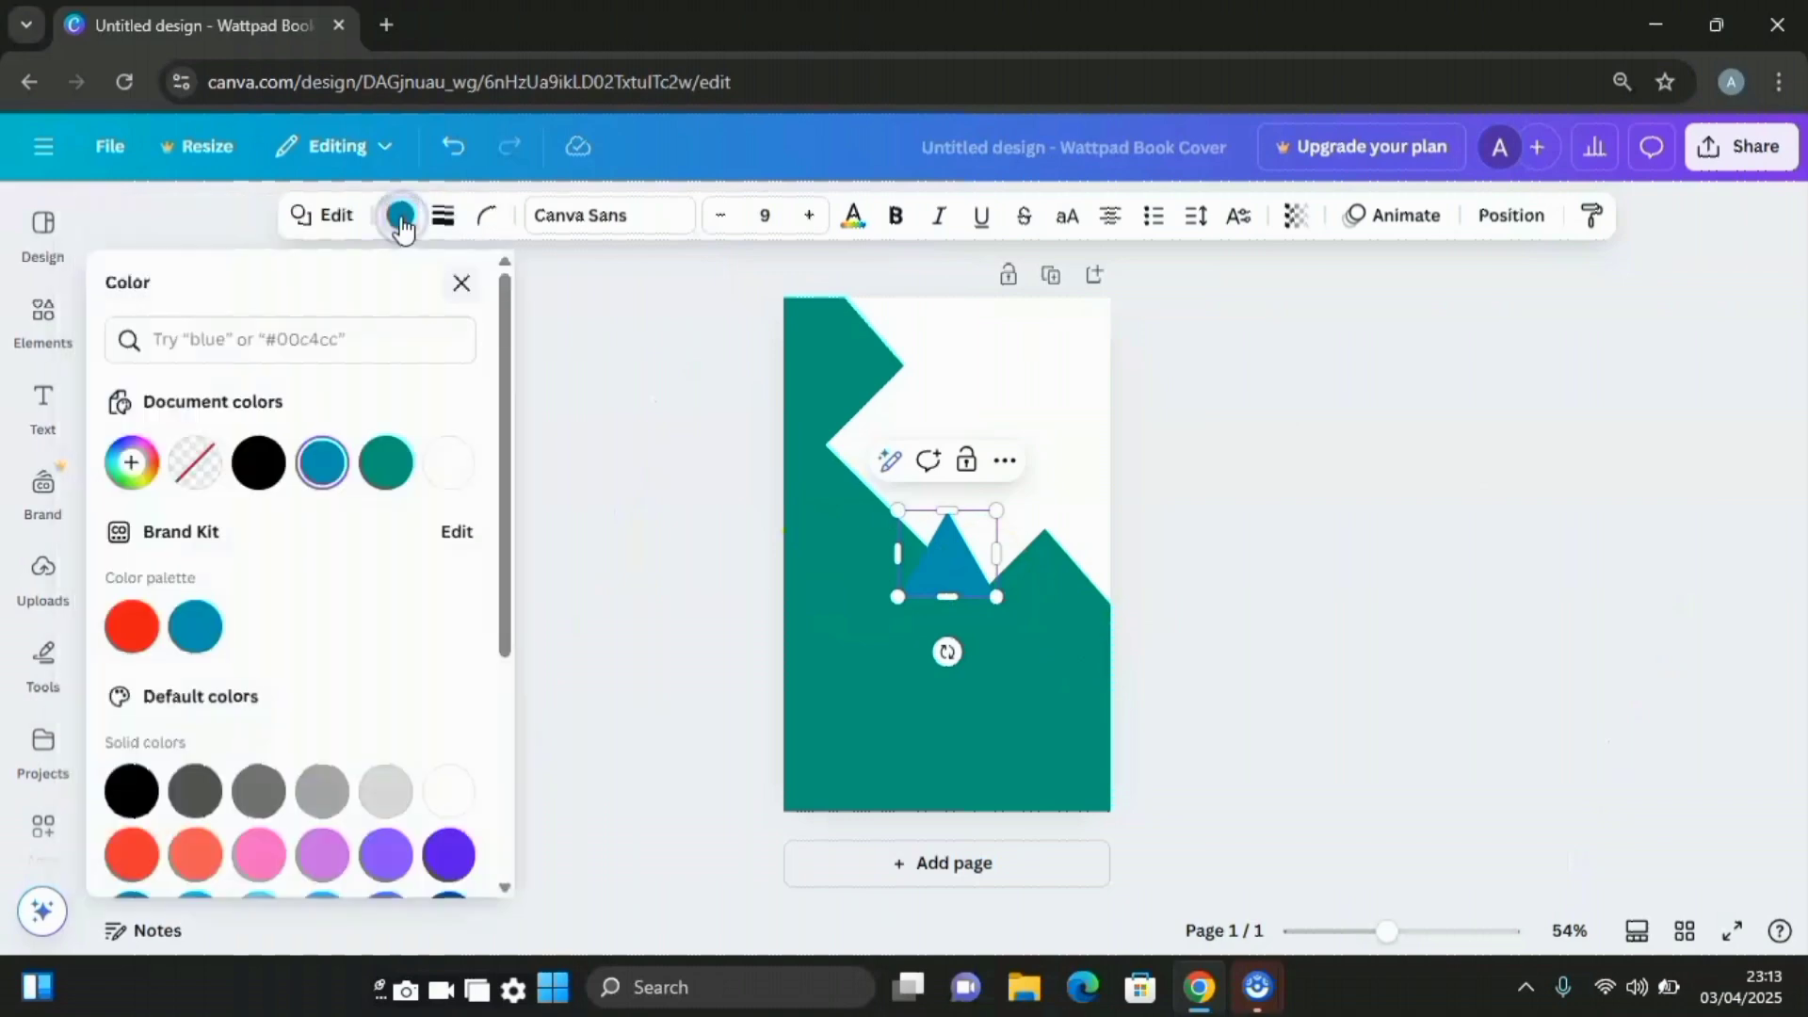
click(386, 463)
drag(997, 597, 1023, 619)
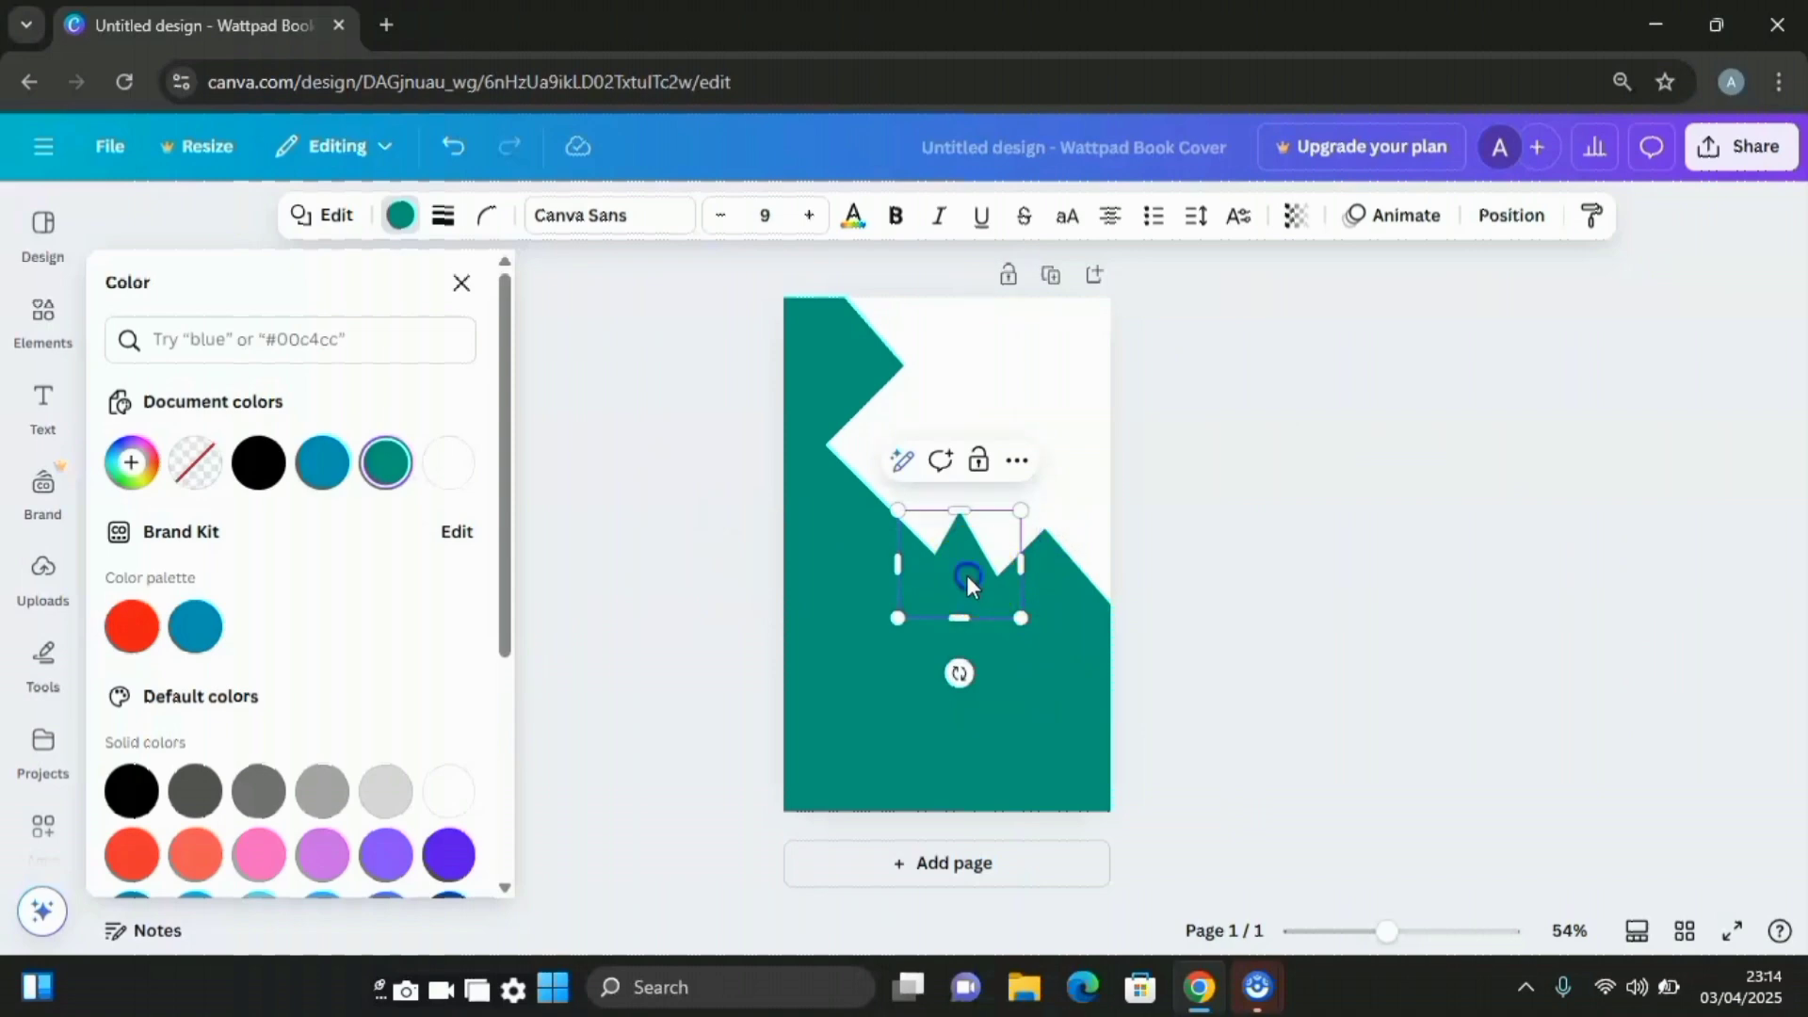
drag(970, 572, 1081, 548)
Tilt the teal triangle about -21°, enlarge it, and move the white diamond toward the top right
drag(955, 490, 847, 613)
drag(1110, 517, 1083, 482)
drag(1070, 622, 1127, 664)
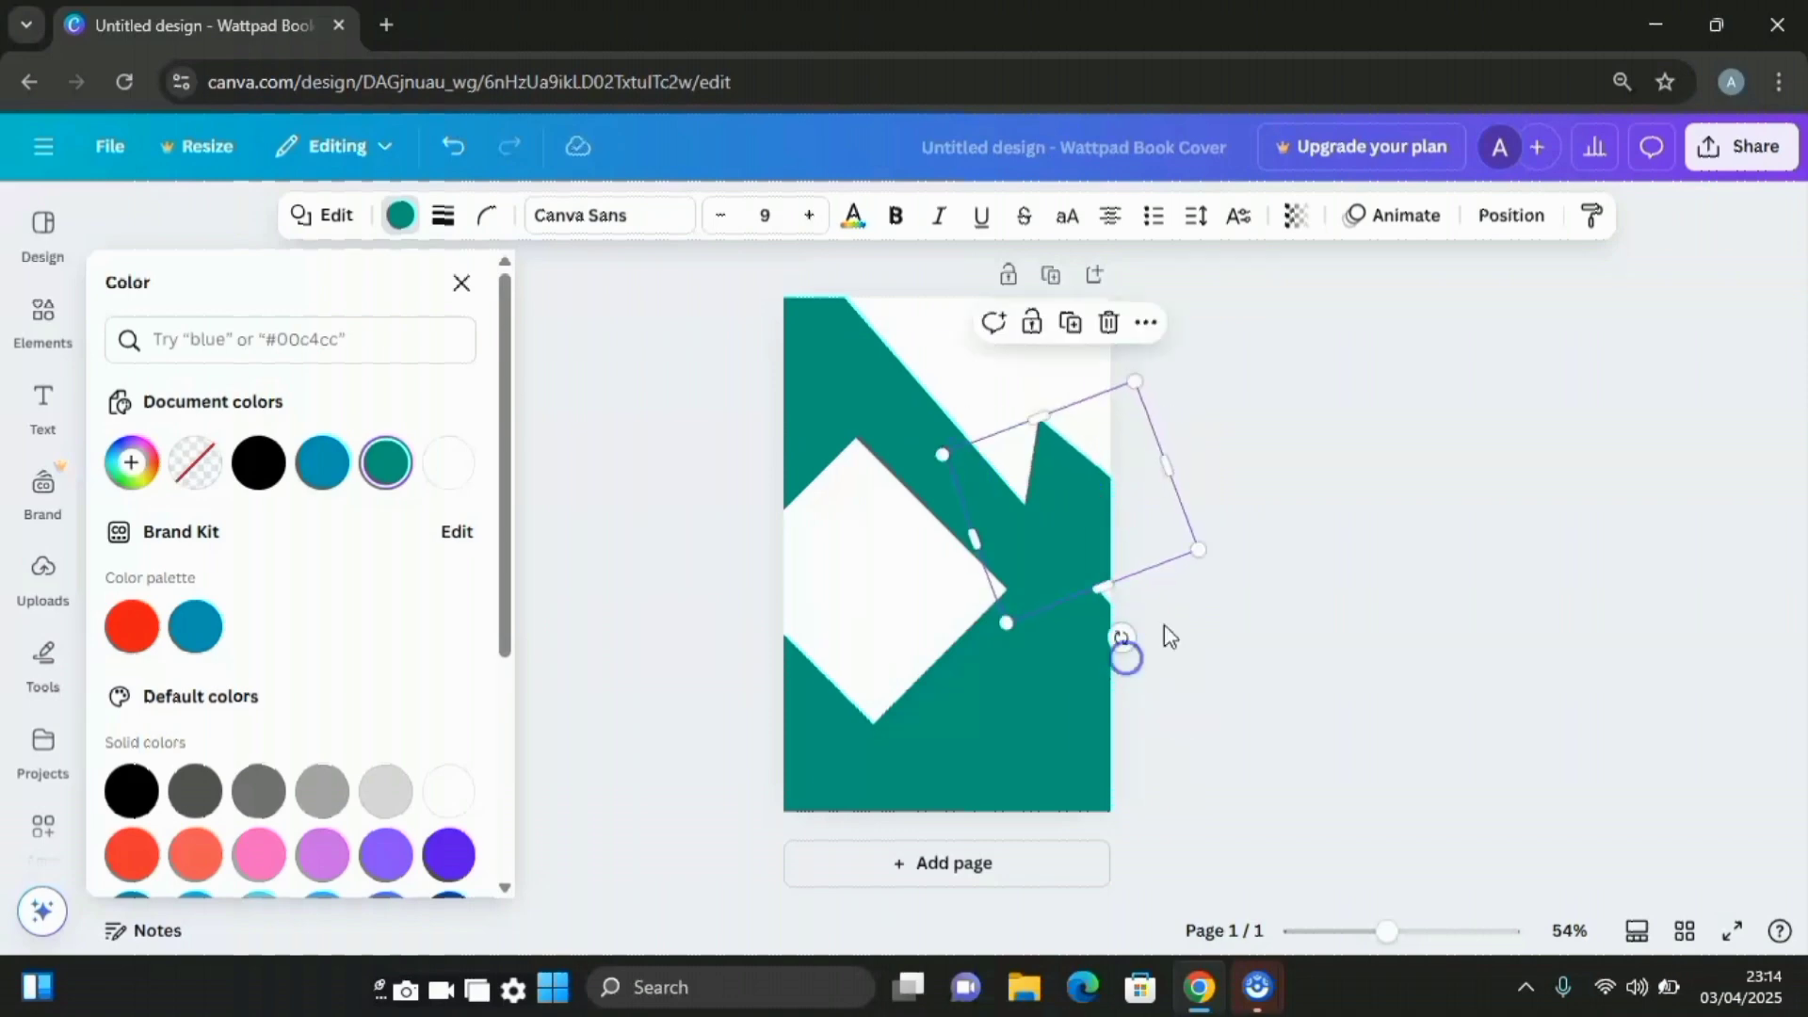
drag(1200, 550, 1234, 576)
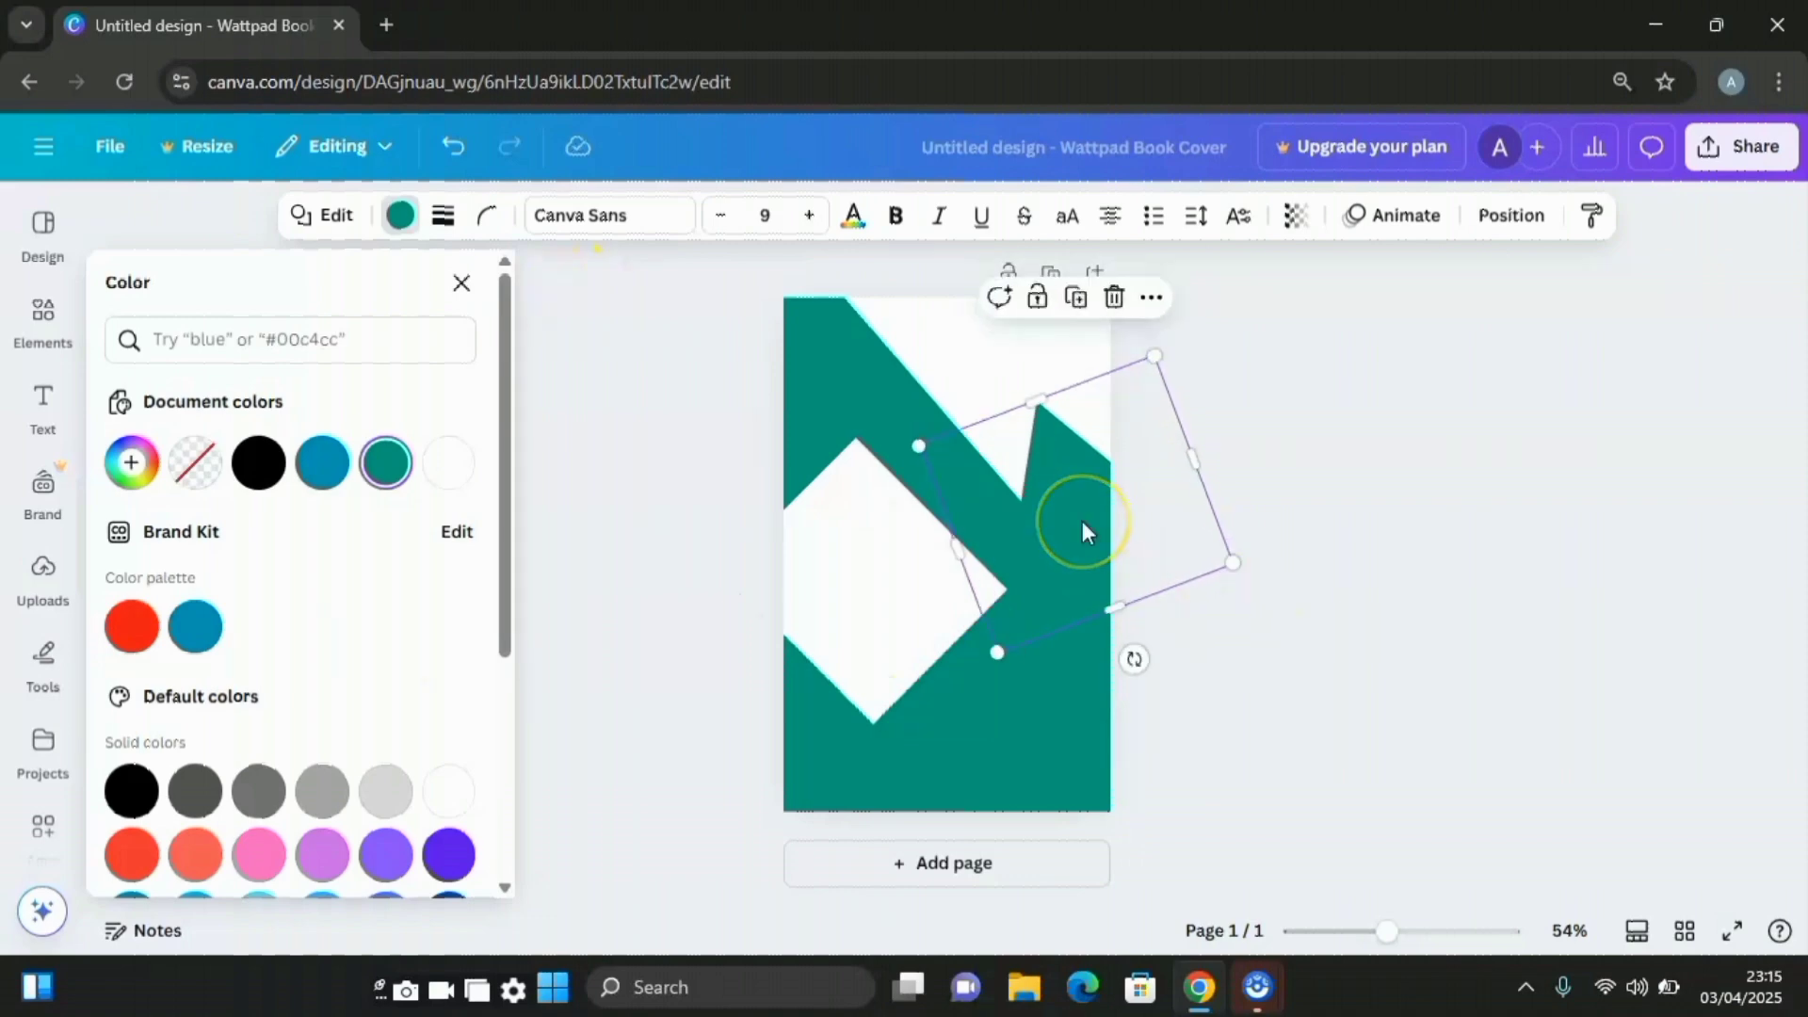
drag(896, 588, 1004, 432)
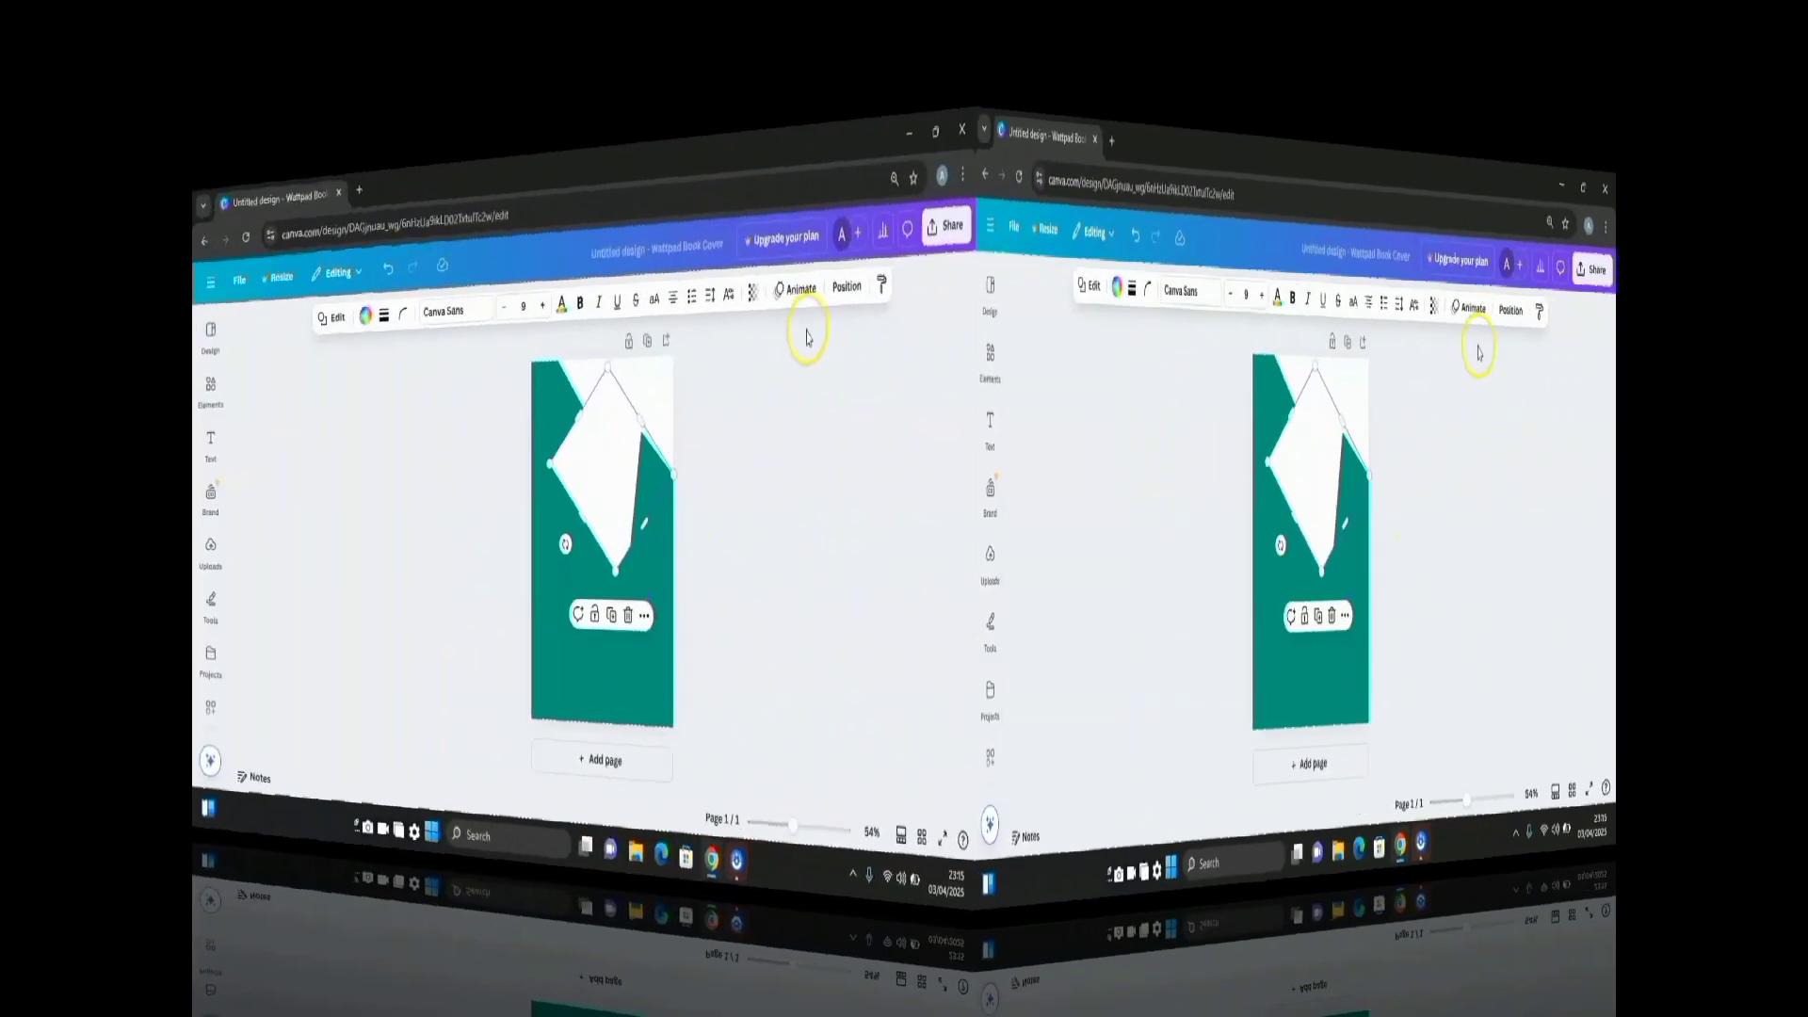
Move the teal triangle's layer beneath the white diamond
click(1511, 216)
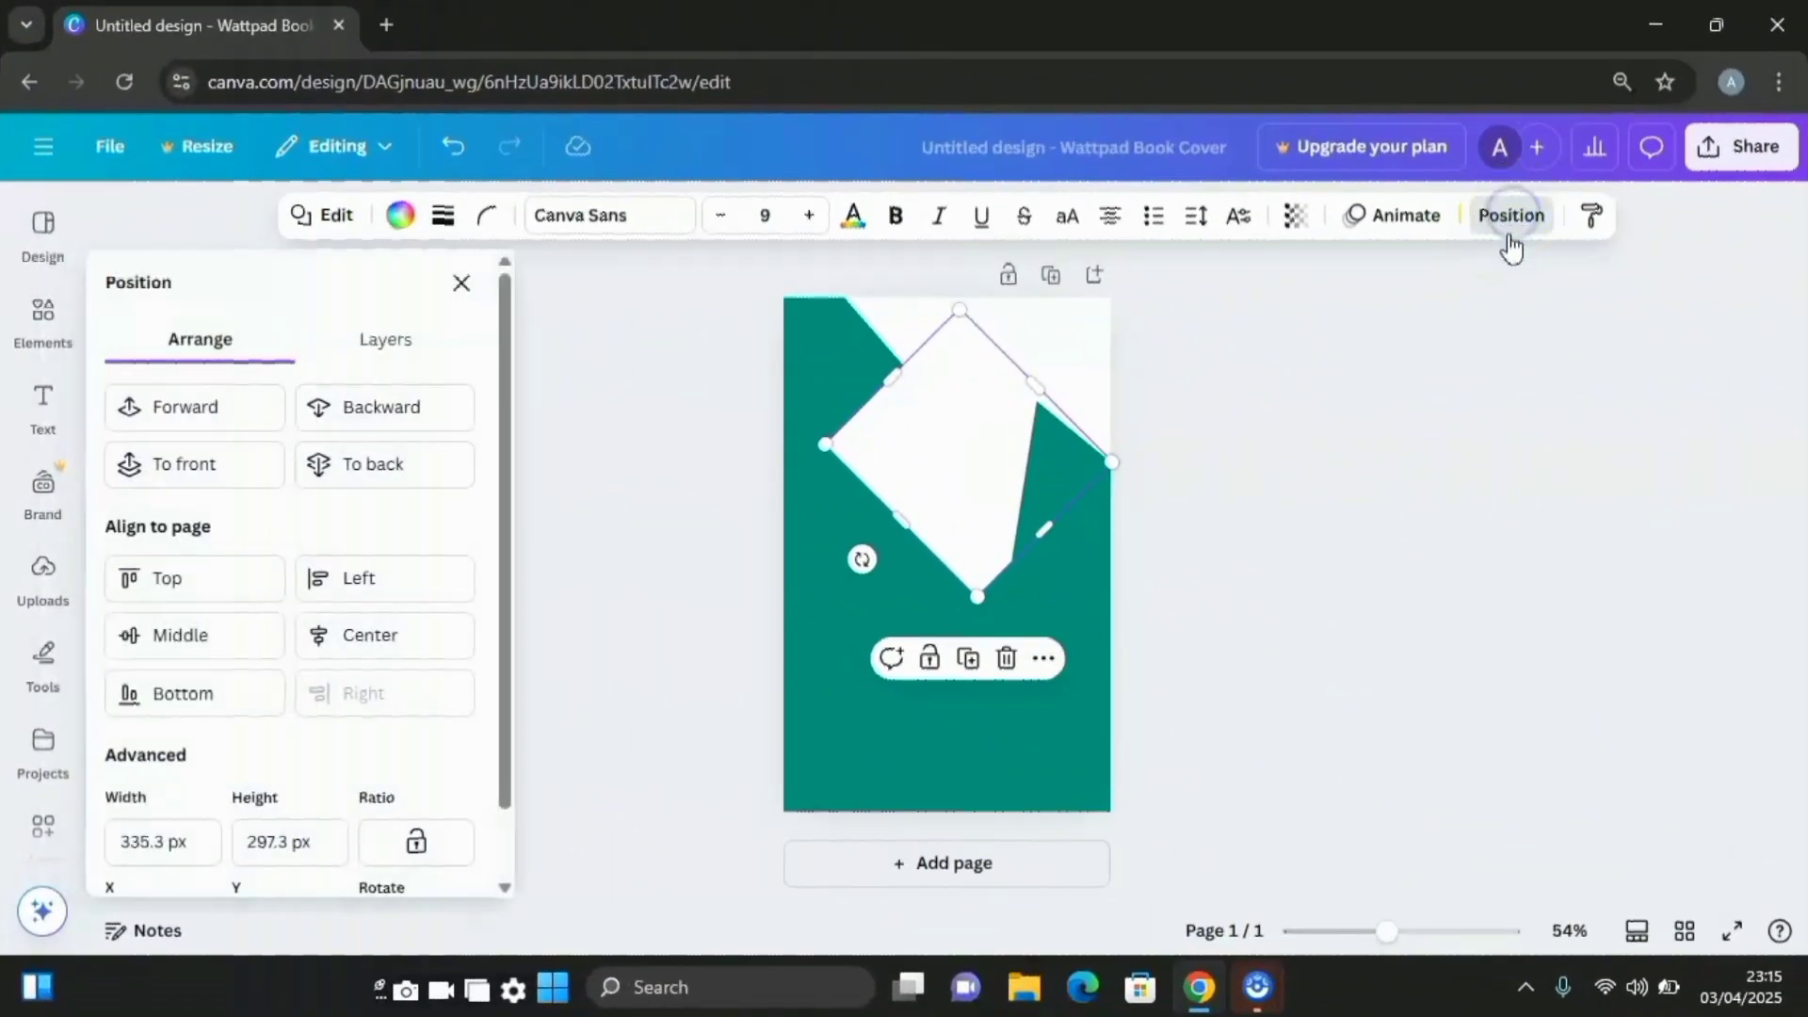
click(400, 342)
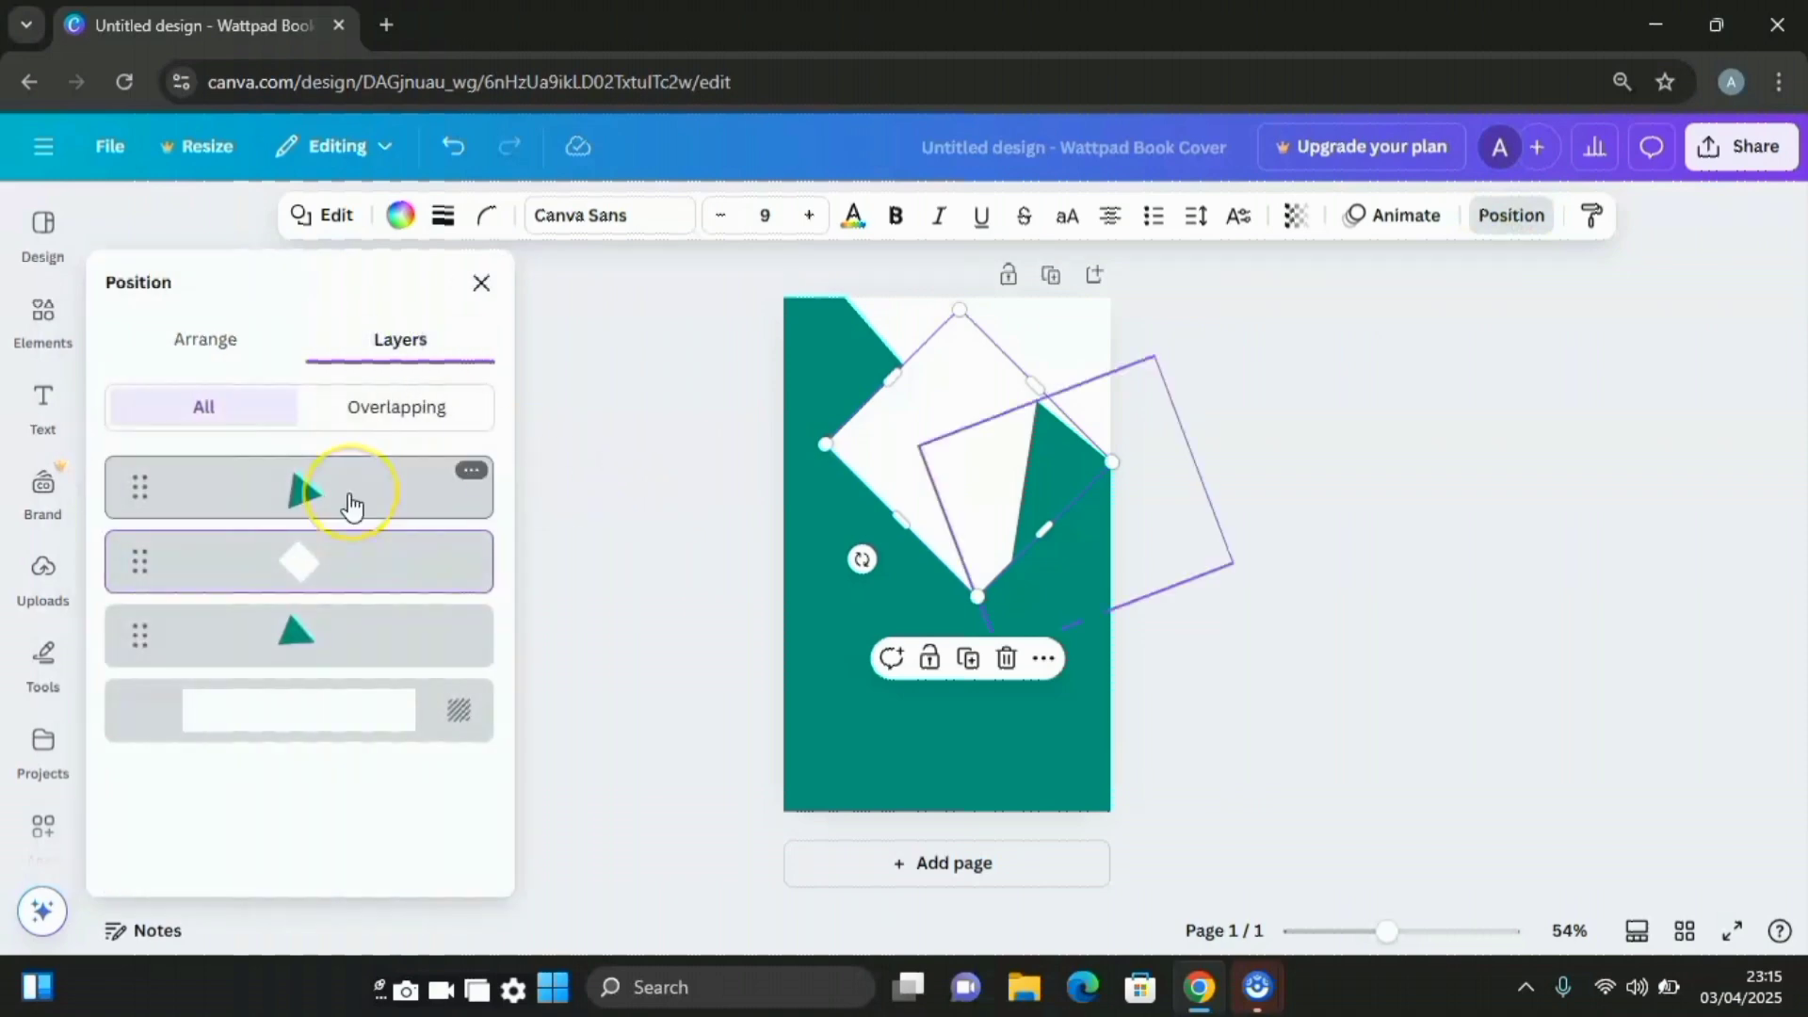
drag(351, 499, 355, 597)
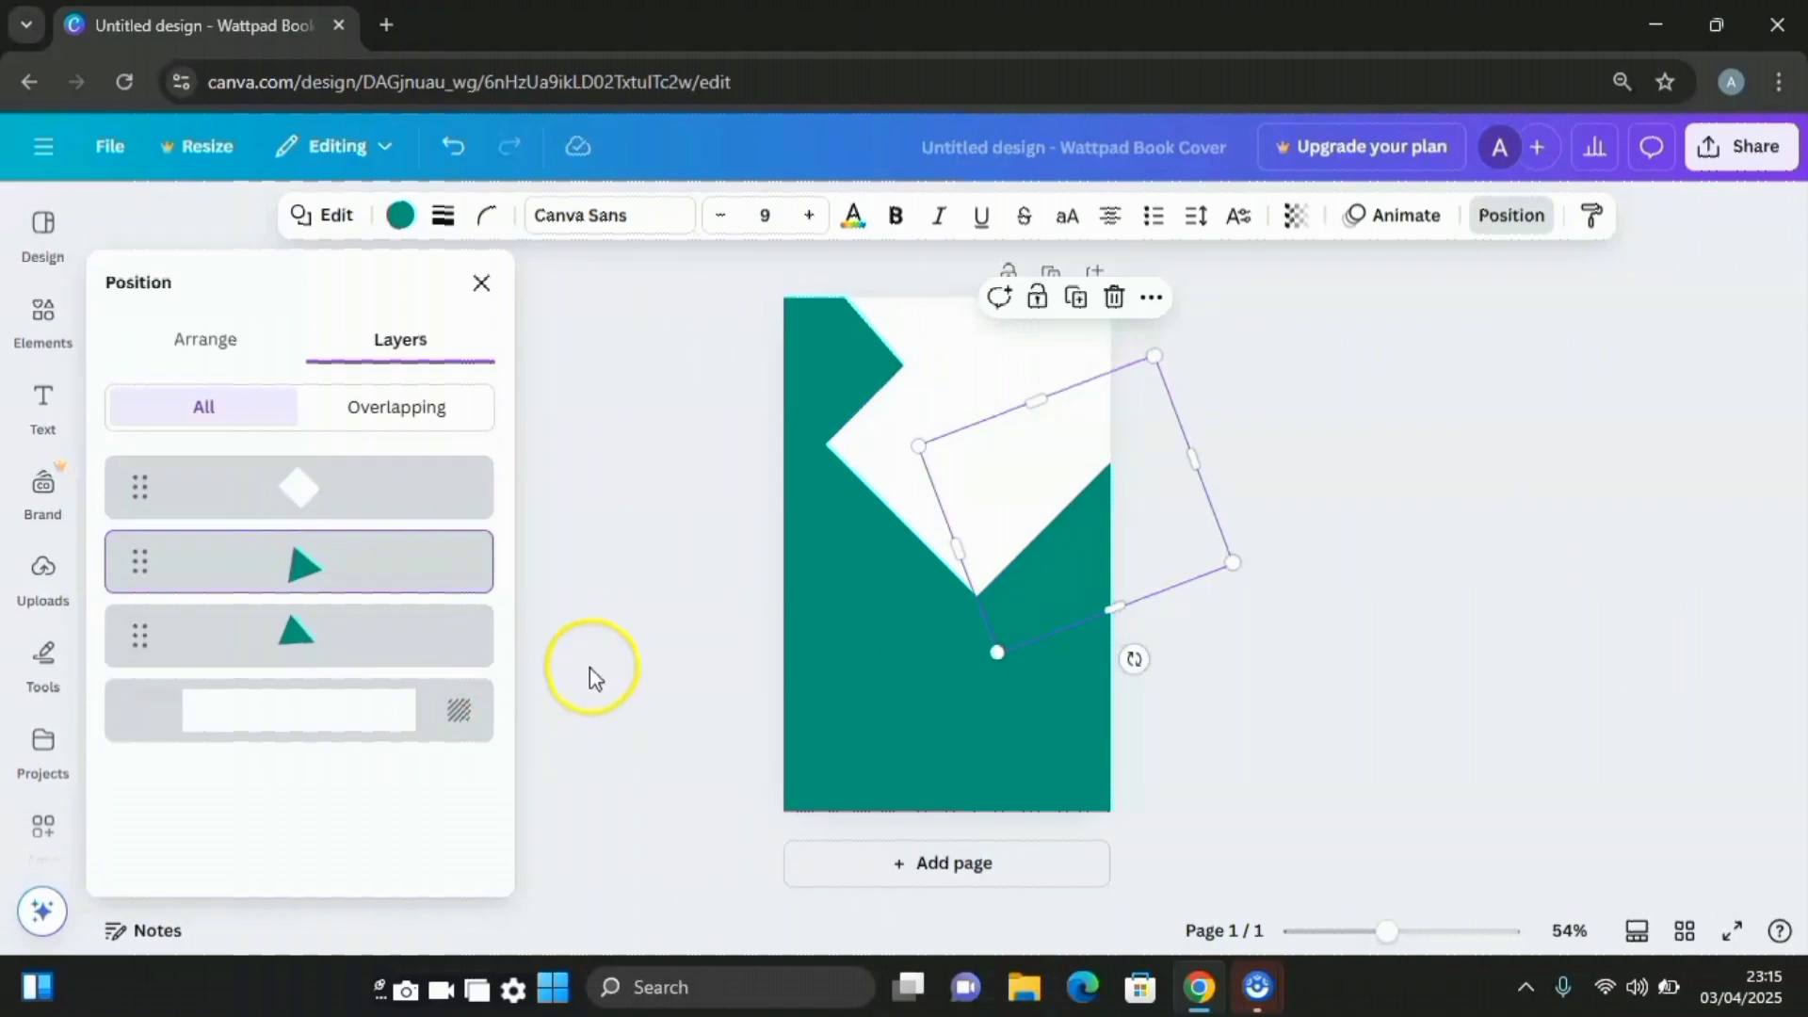
Rotate the diamond to about 38°, resize it to about 299 by 297, and add a small blue square
click(857, 452)
drag(862, 562, 873, 564)
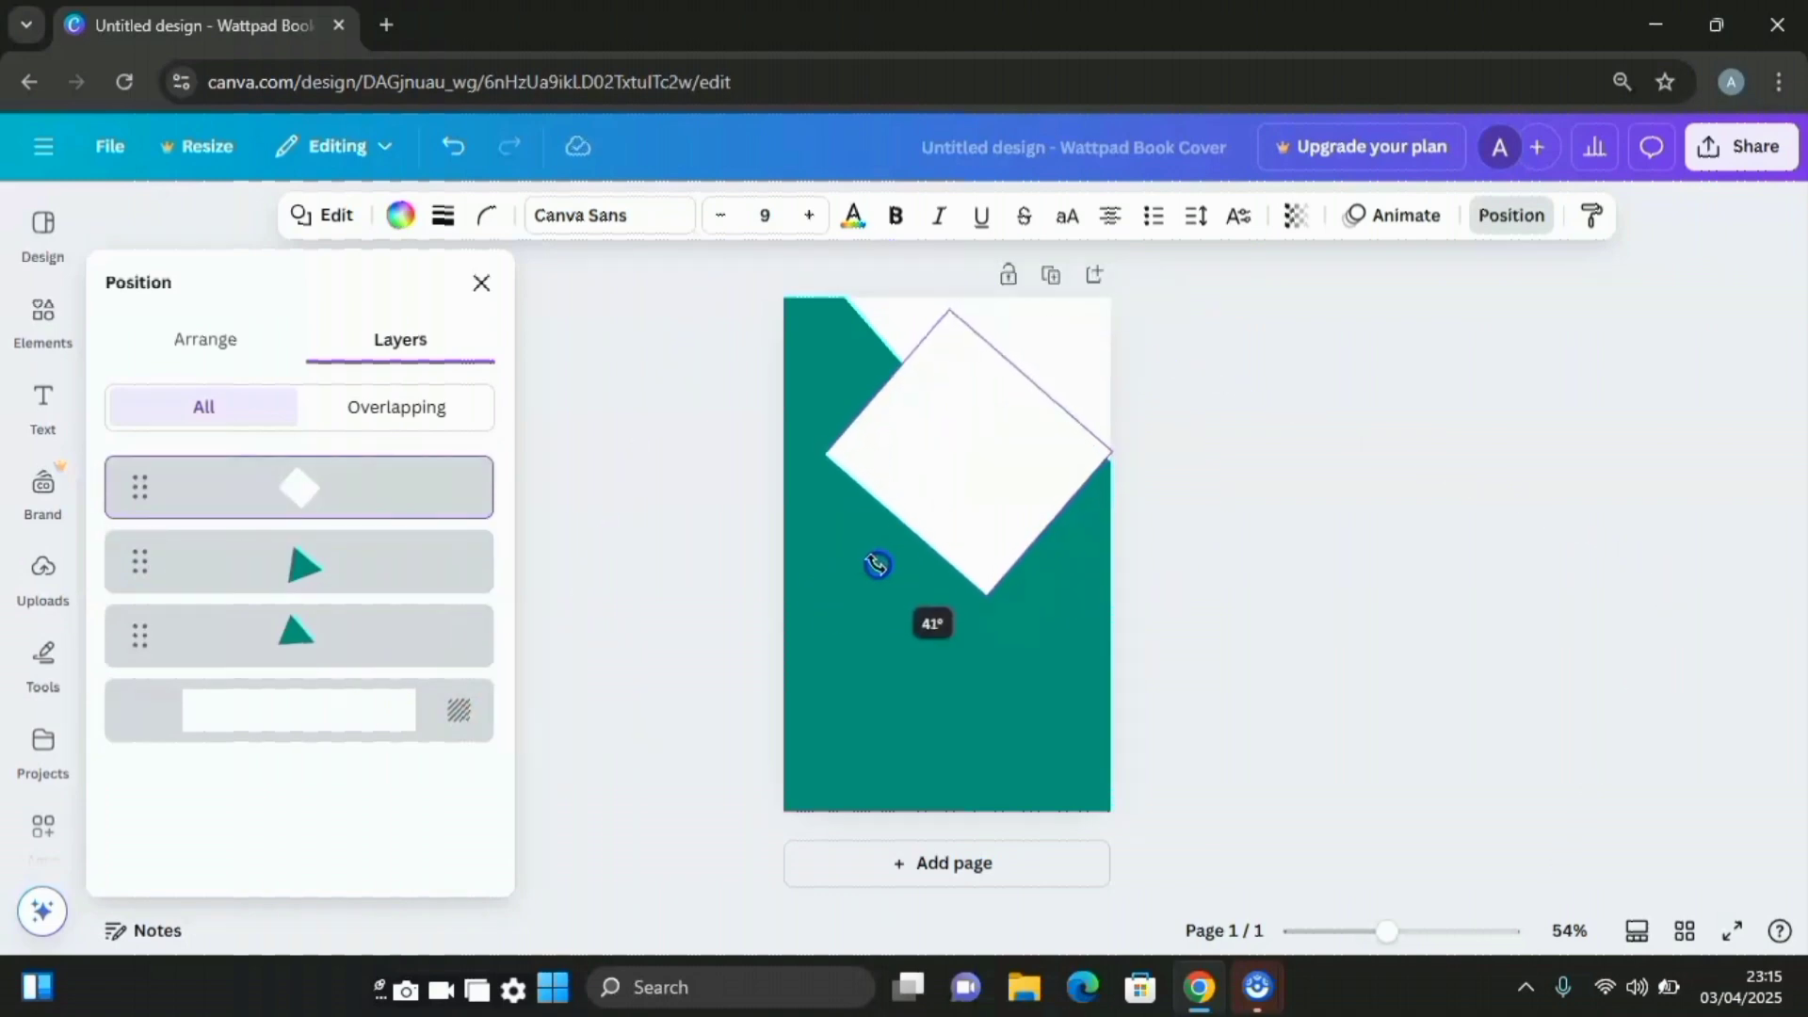
drag(879, 564, 878, 569)
click(1231, 517)
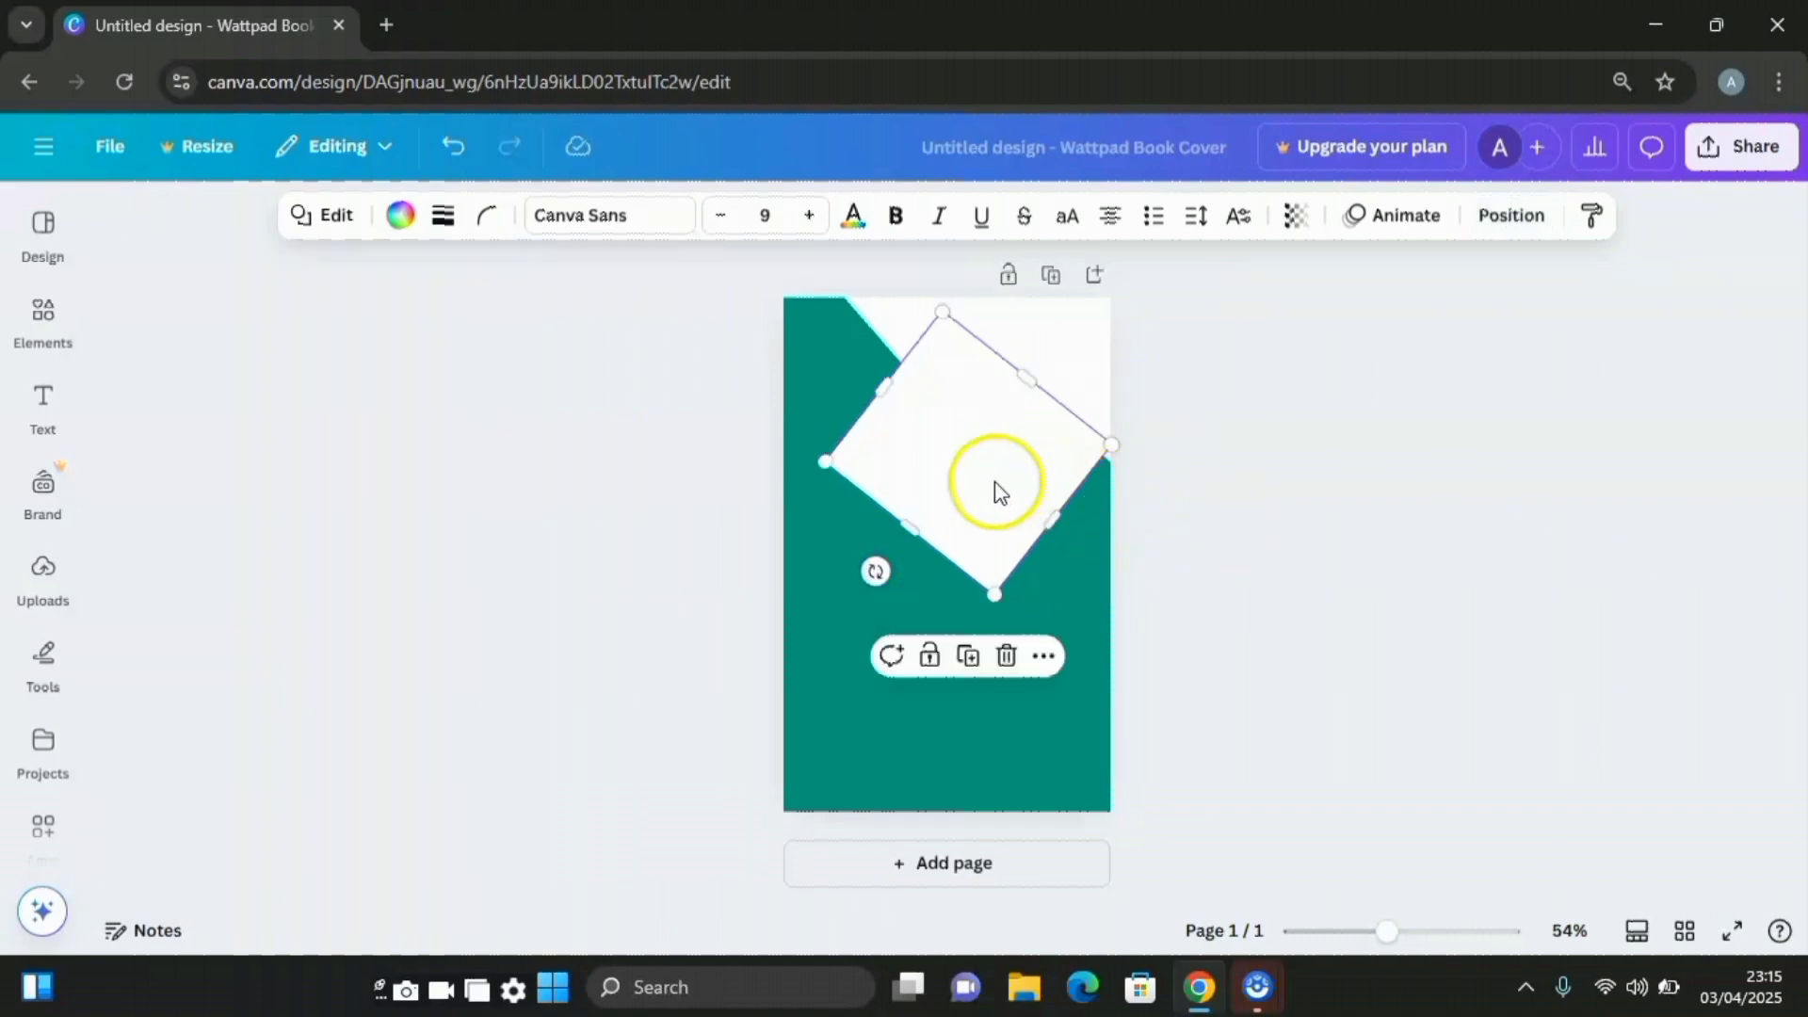
drag(1055, 523, 1041, 509)
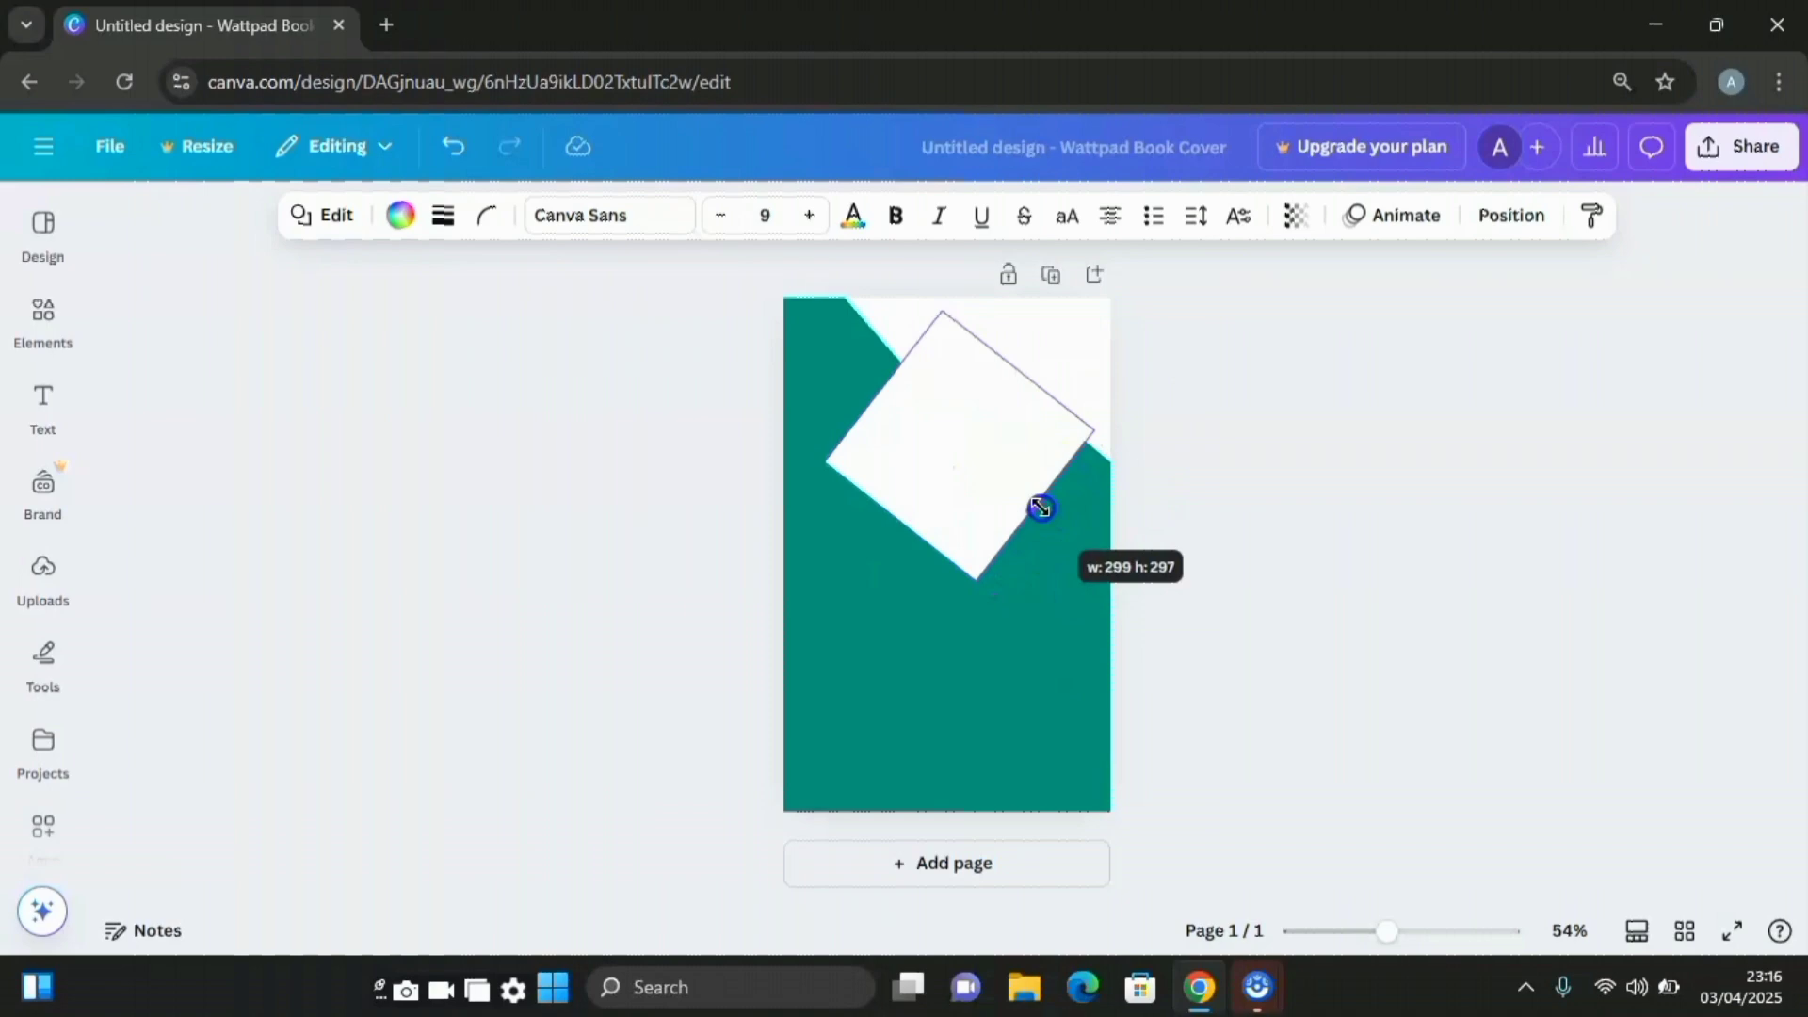
drag(1041, 509, 1041, 508)
click(1473, 497)
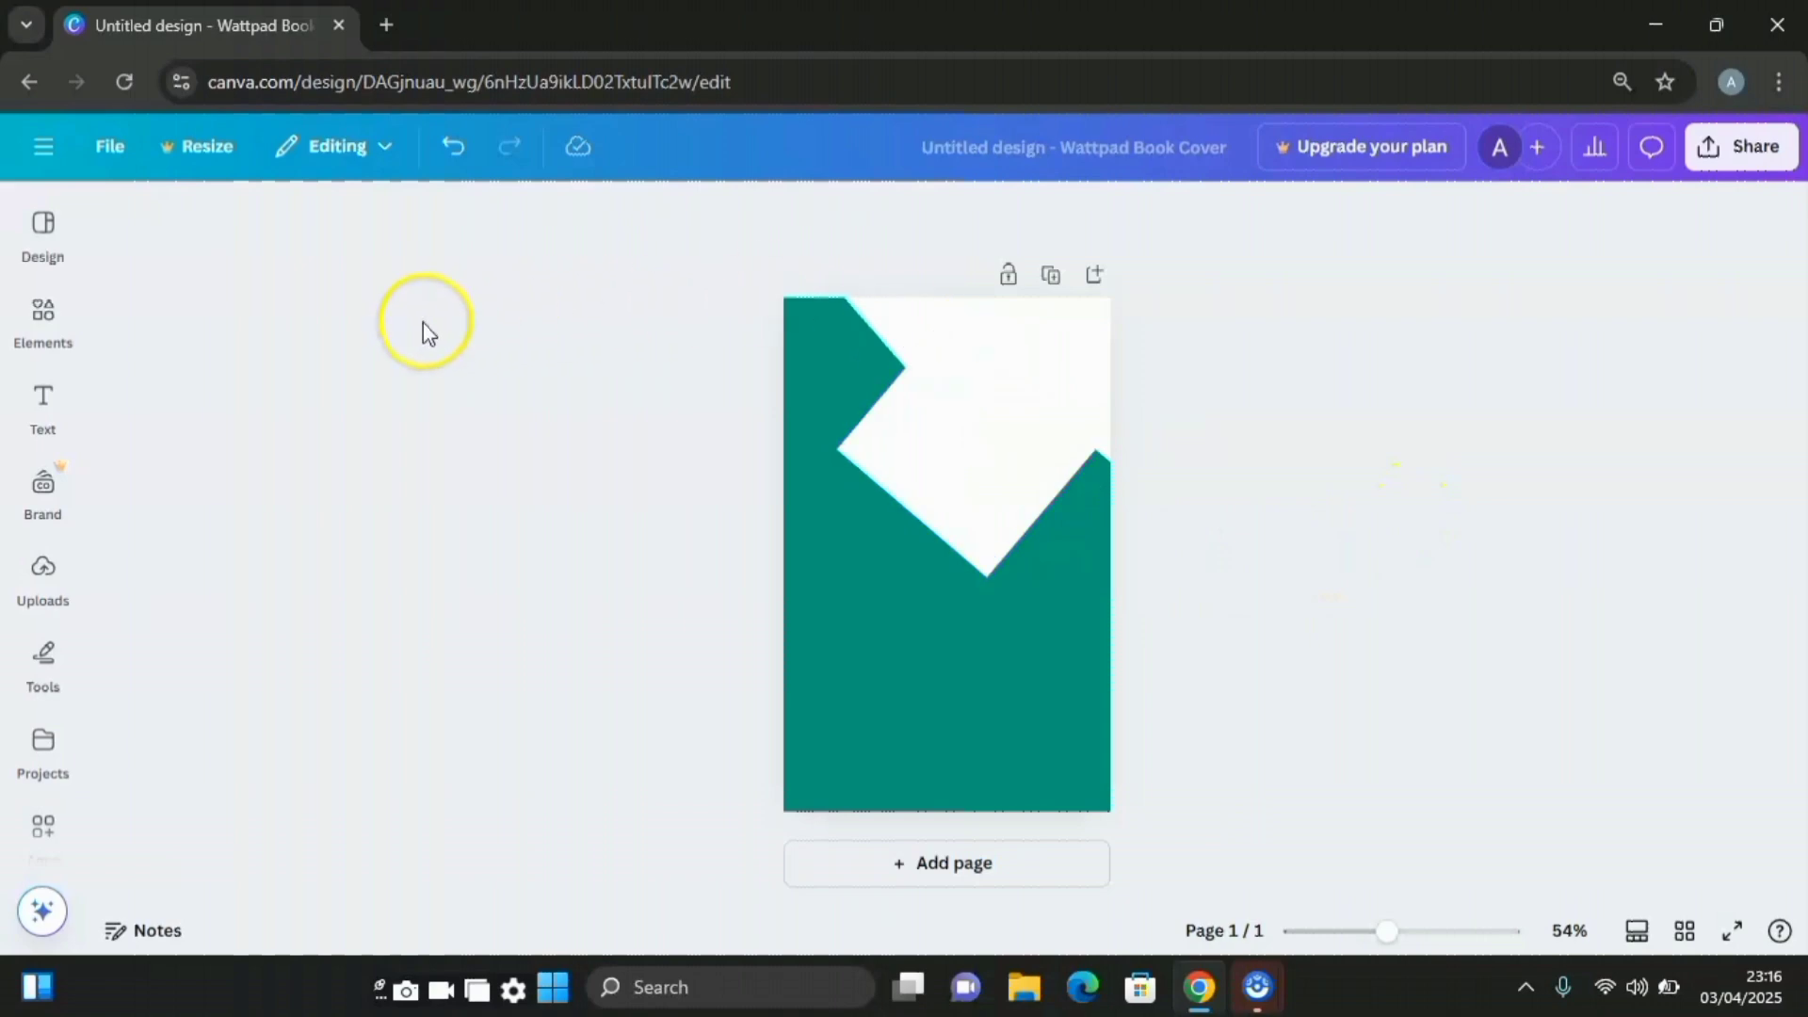
click(42, 325)
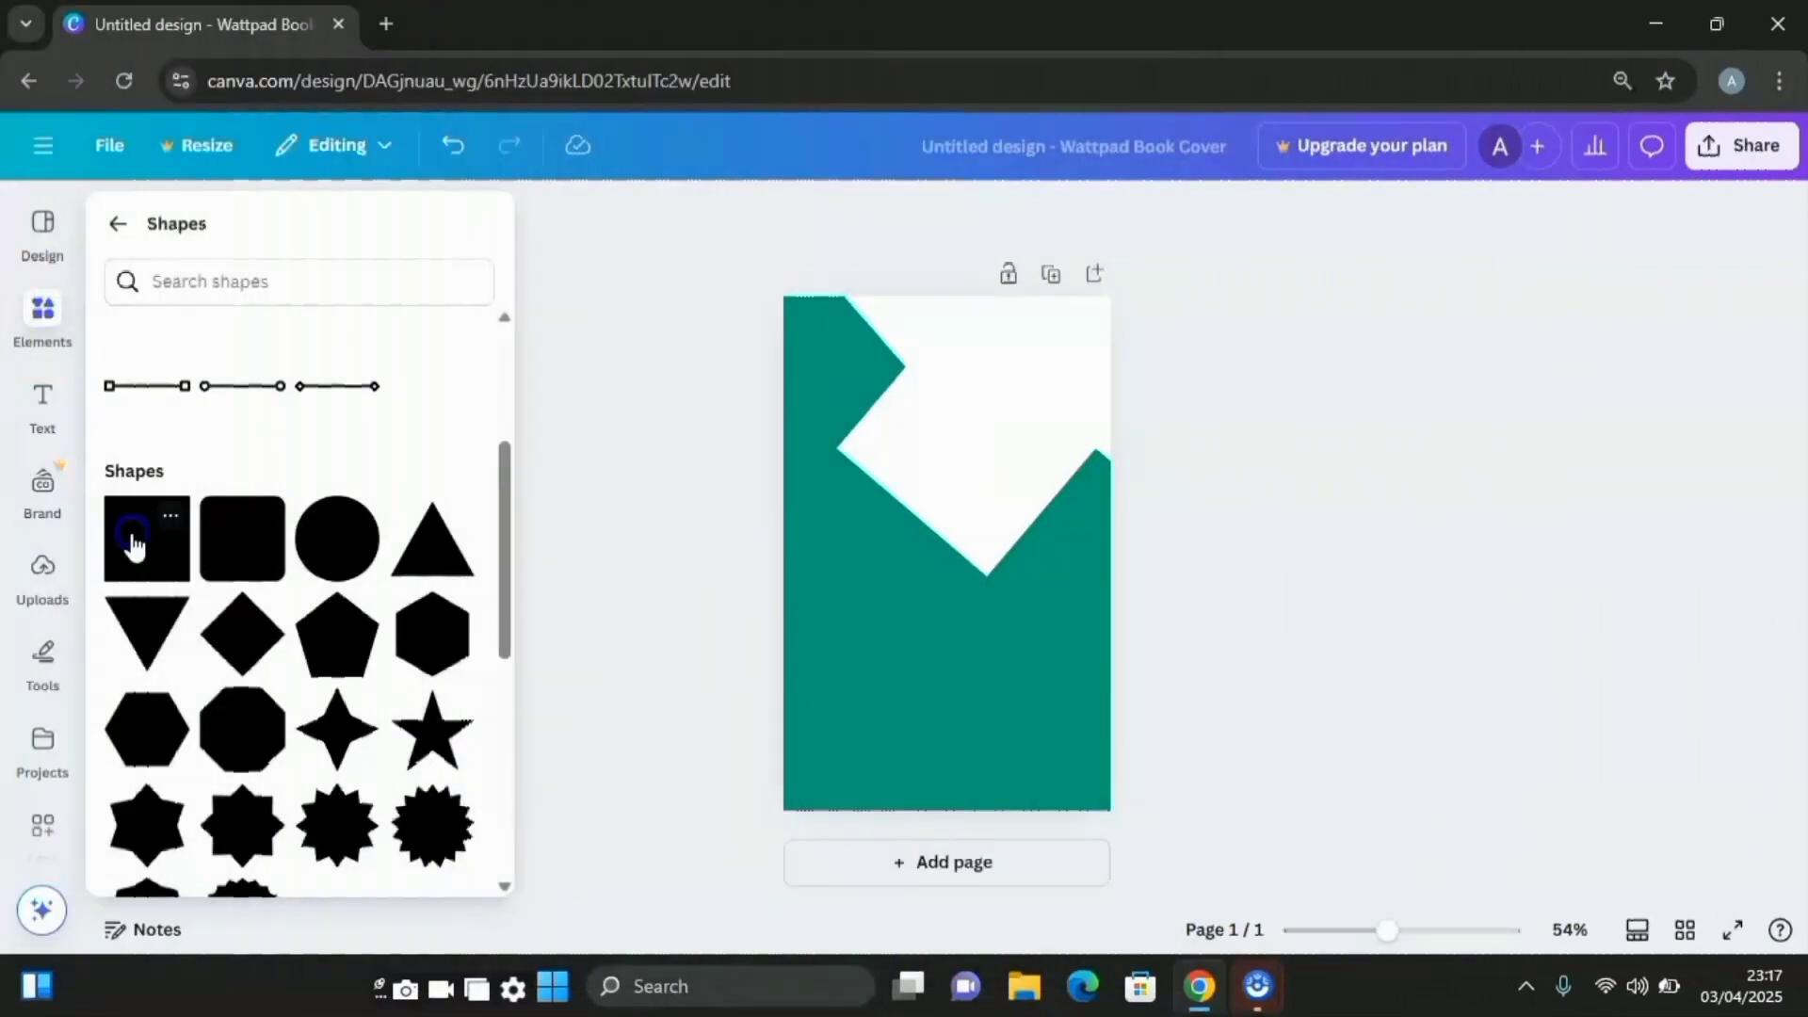
click(136, 539)
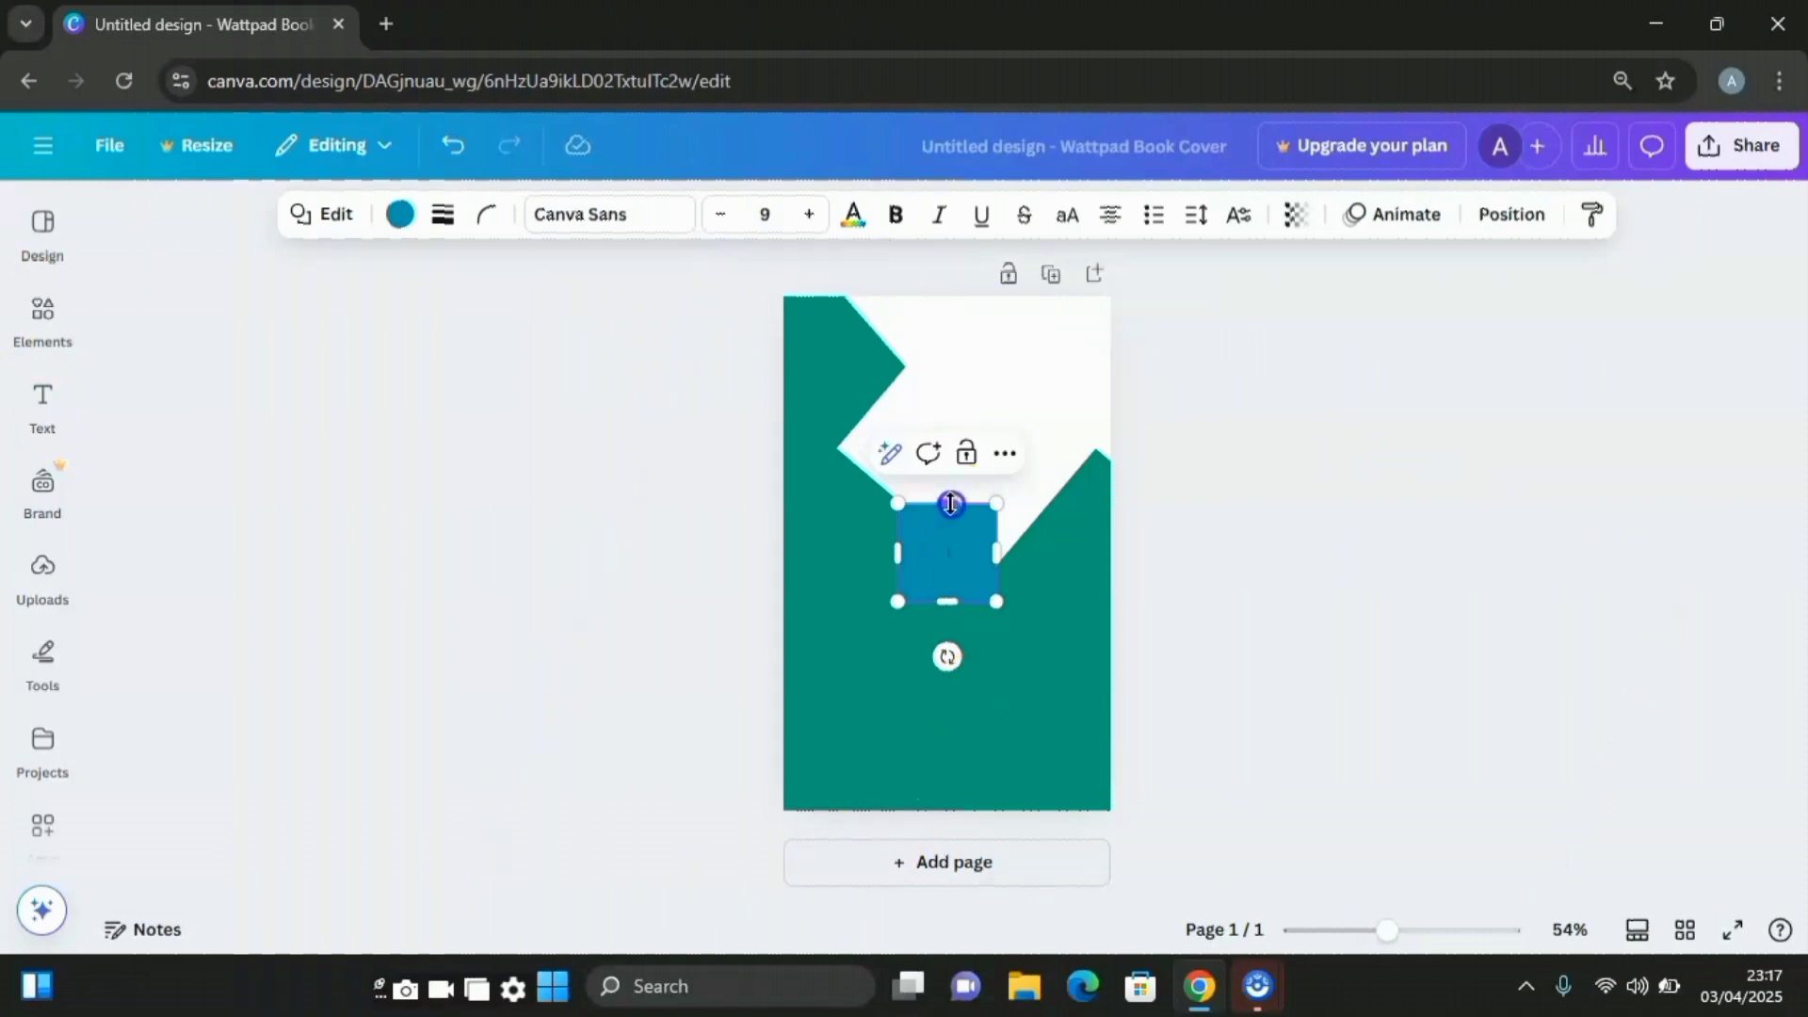
Flatten the square into a thin bar, rotate it into a long steep diagonal and colour it white
drag(952, 505, 975, 576)
drag(977, 591, 980, 592)
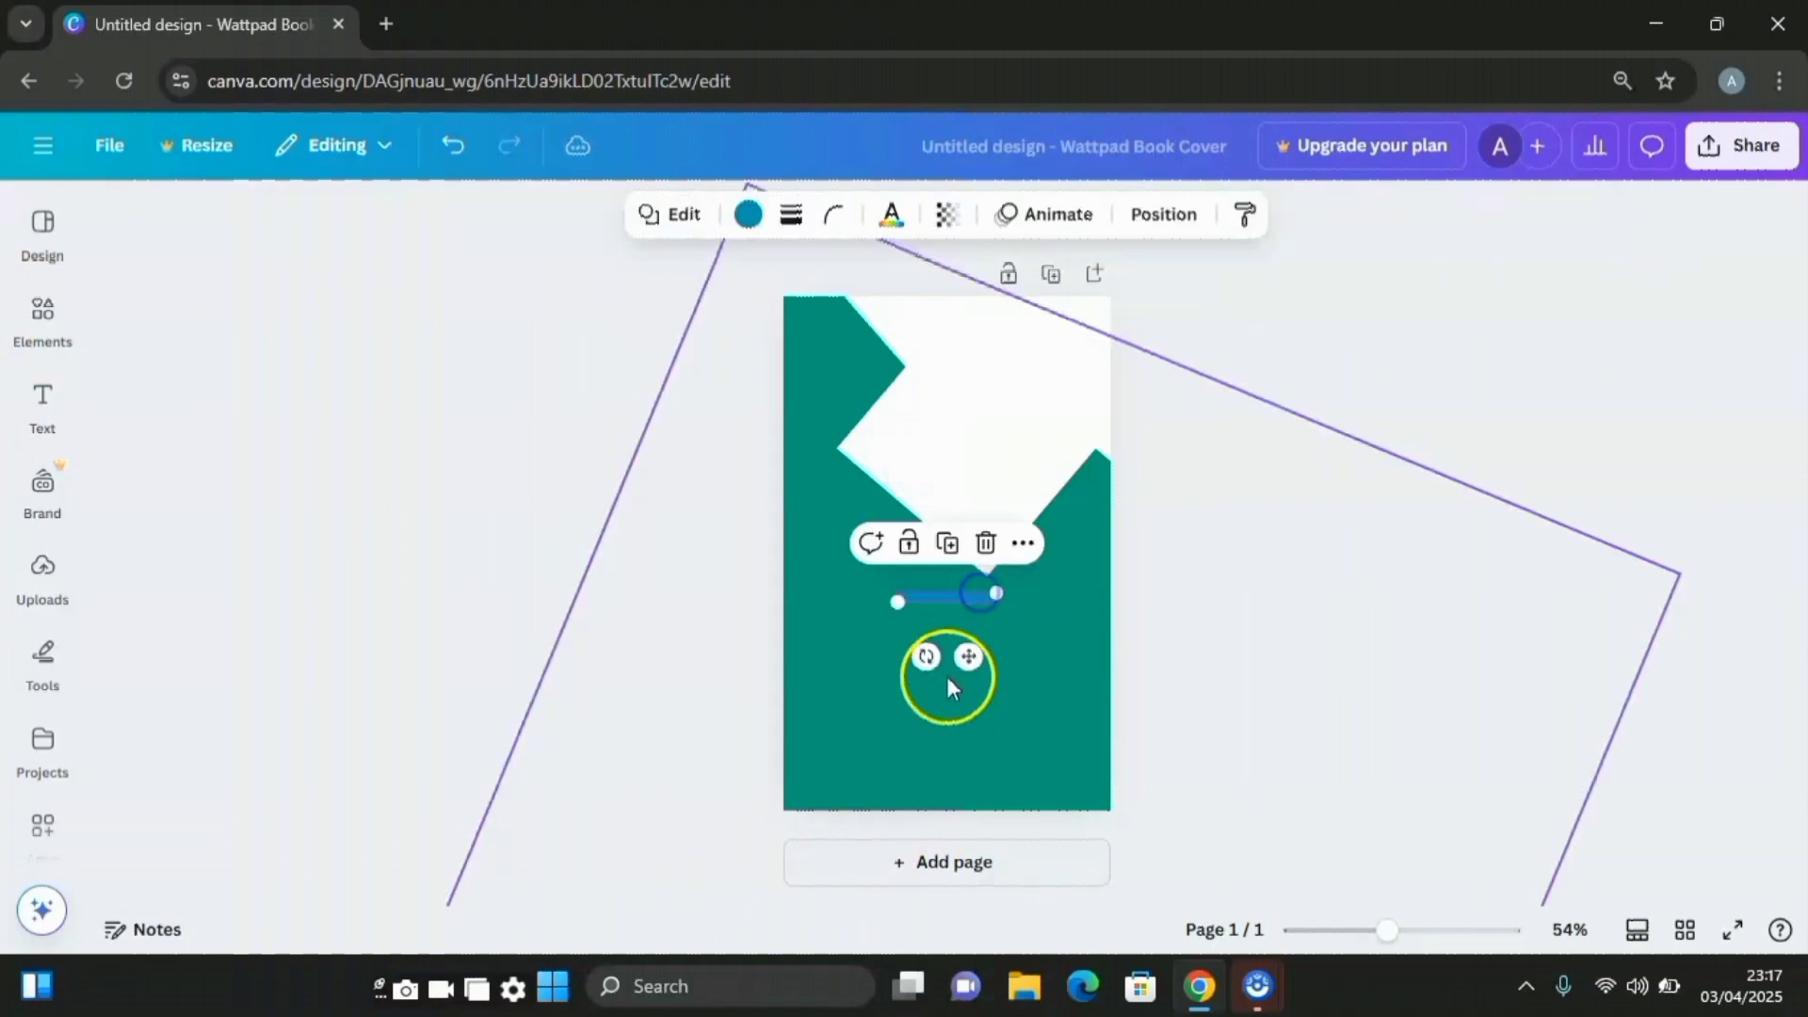
drag(924, 653, 876, 633)
drag(992, 618, 1133, 722)
click(920, 557)
drag(920, 558, 739, 509)
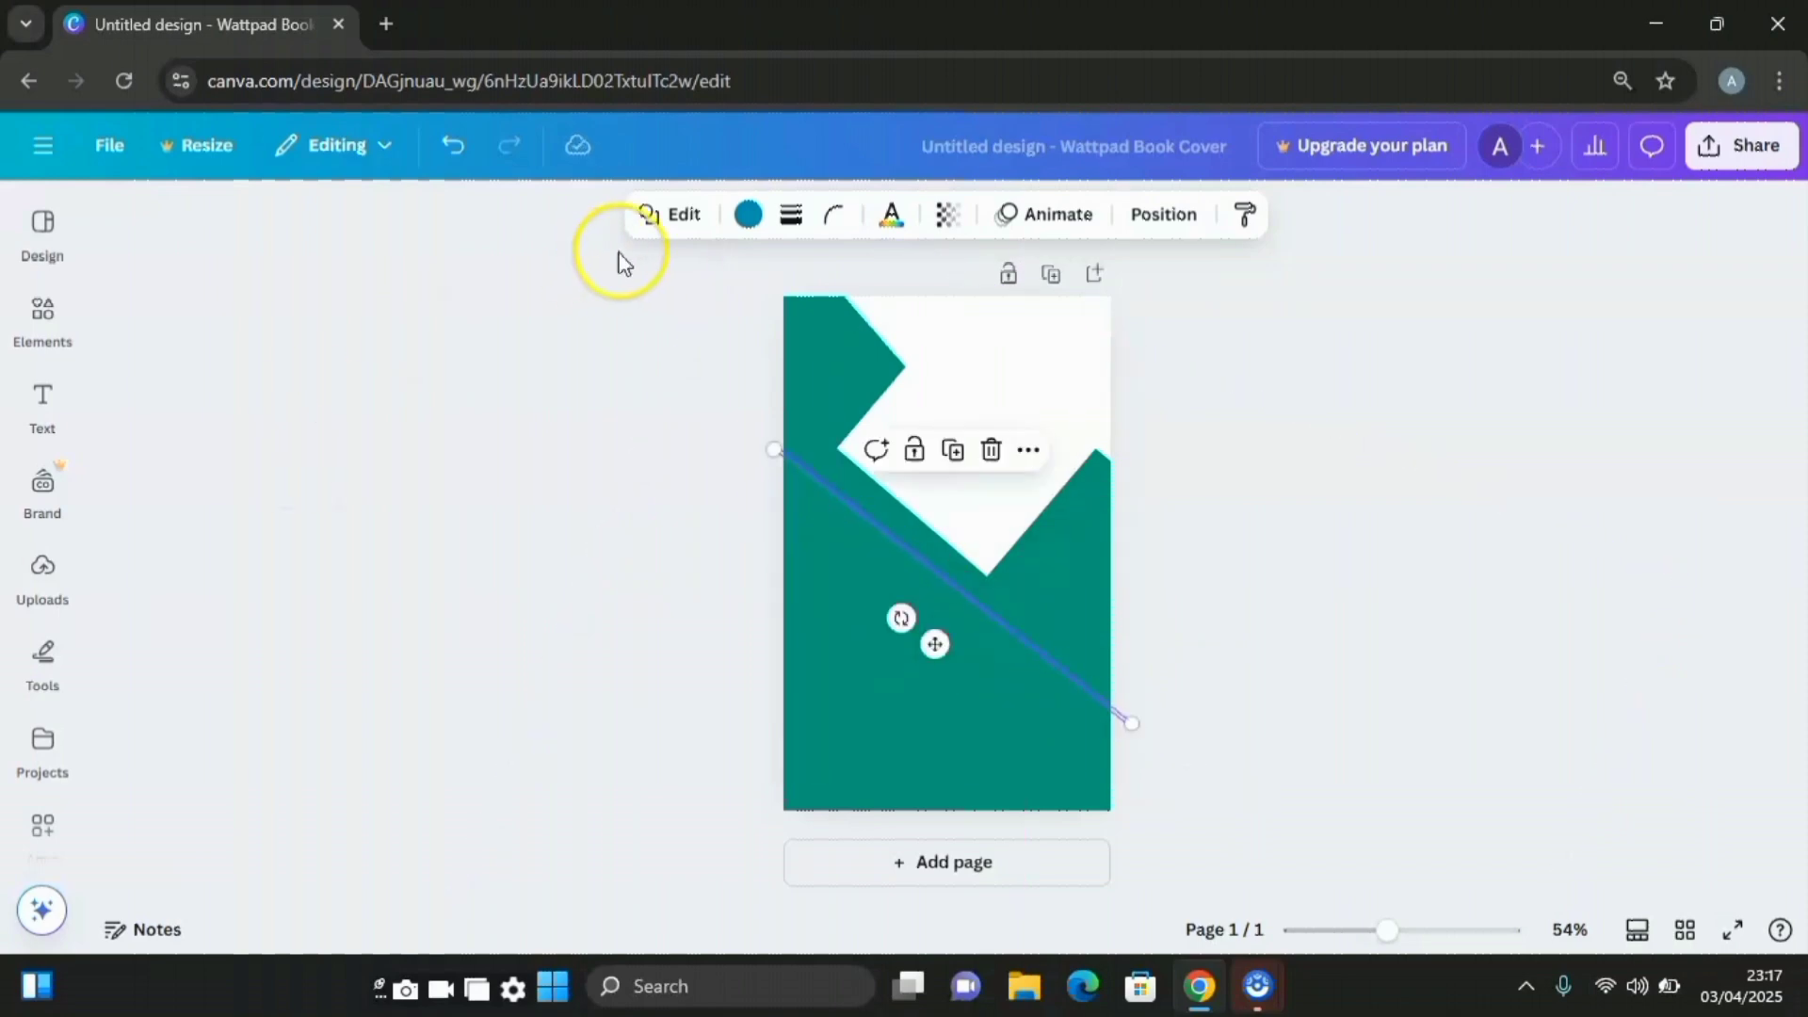
click(753, 214)
click(446, 405)
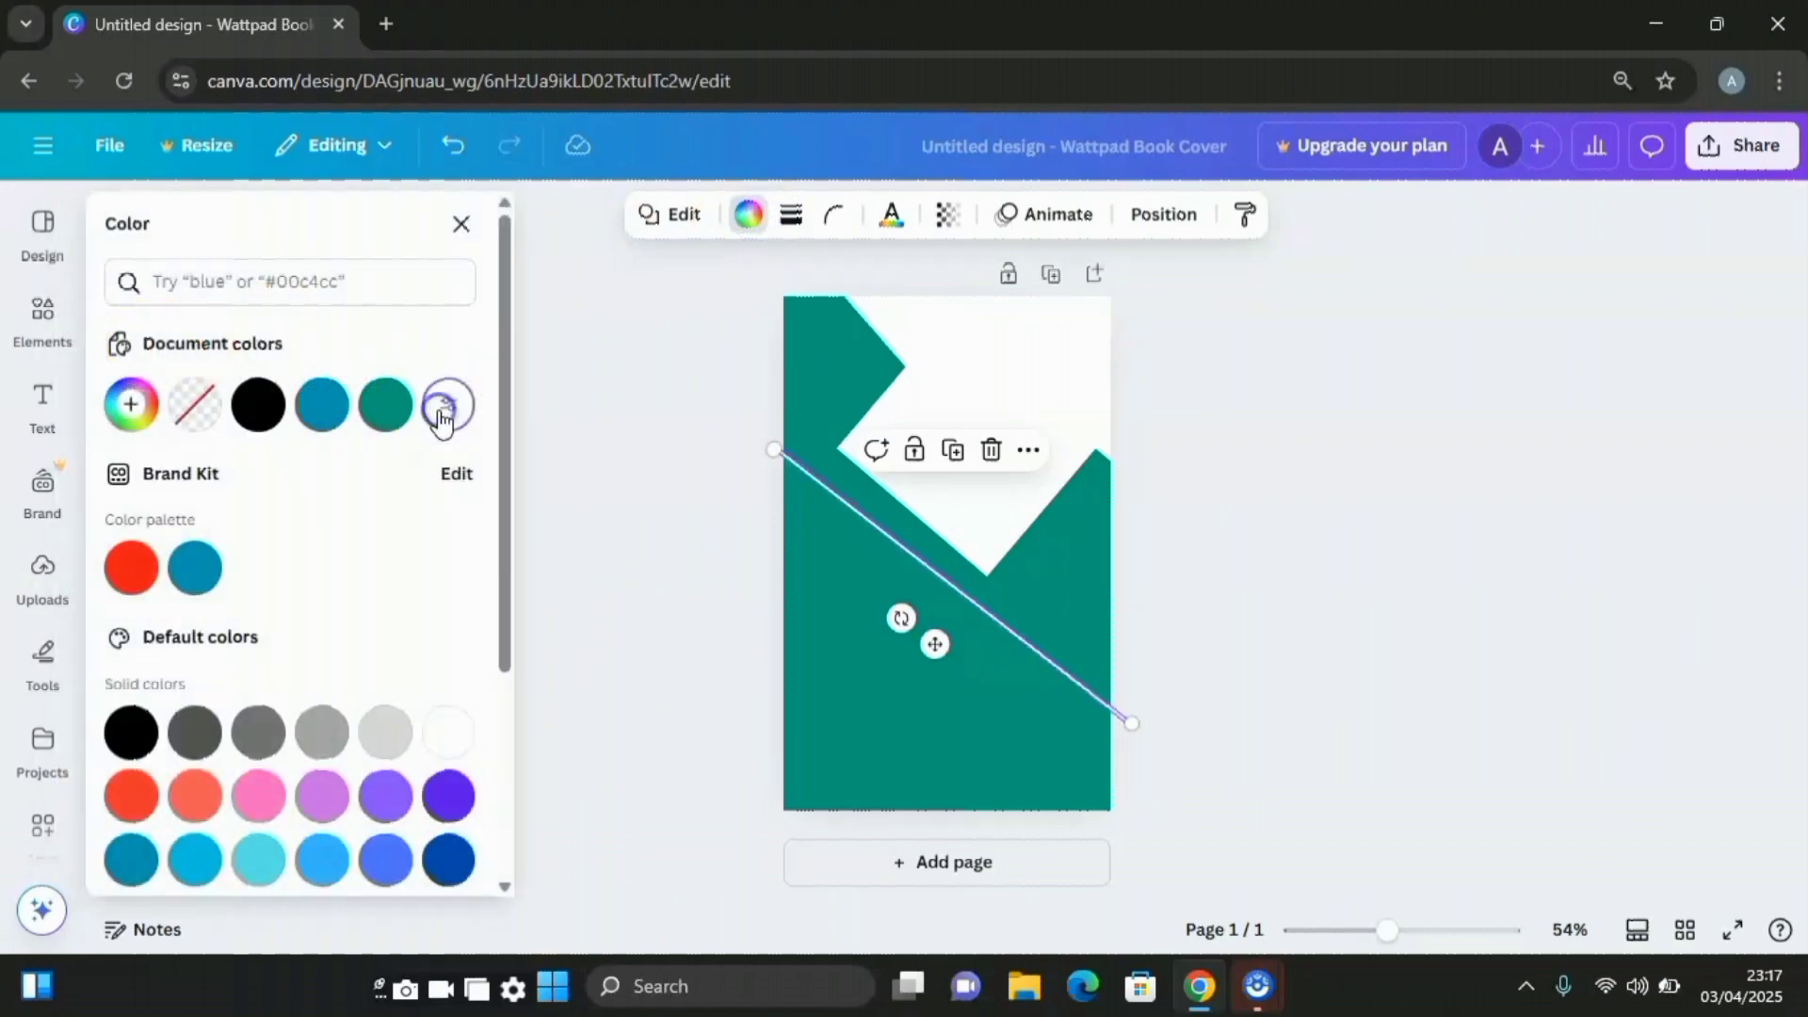
drag(1132, 723, 1136, 727)
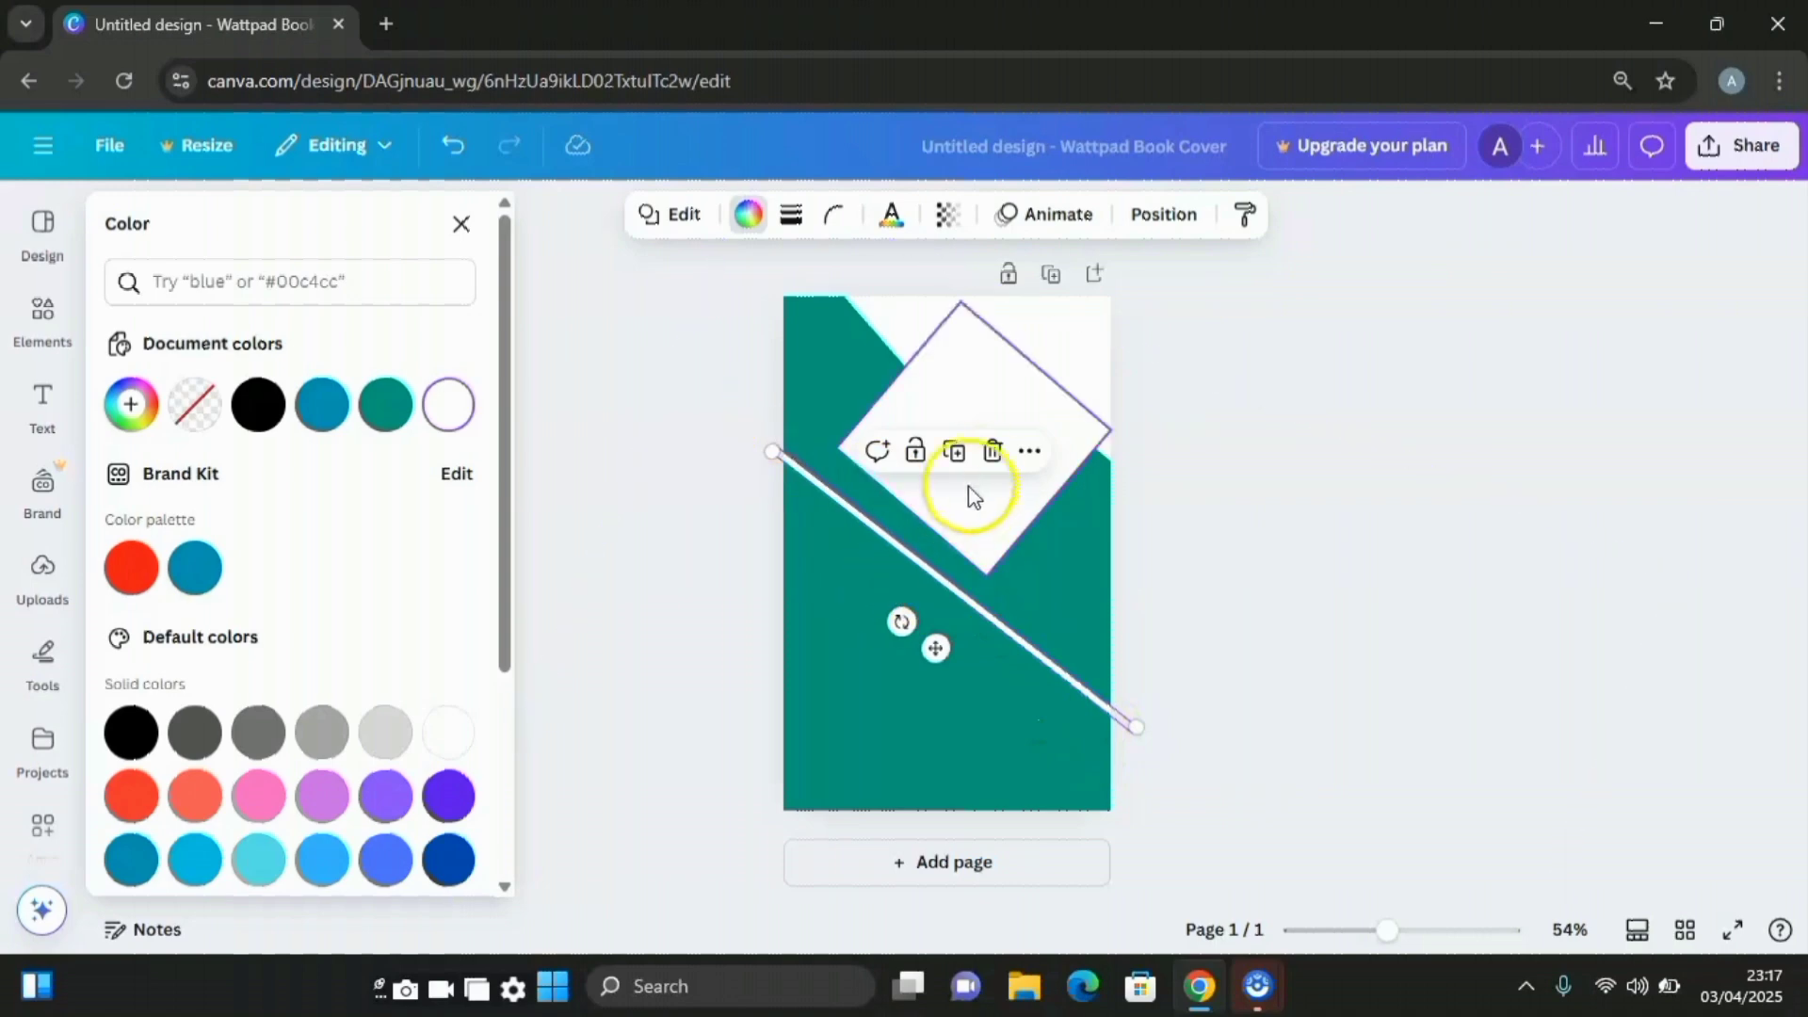
Duplicate the white line and place the copy parallel below the original
click(956, 461)
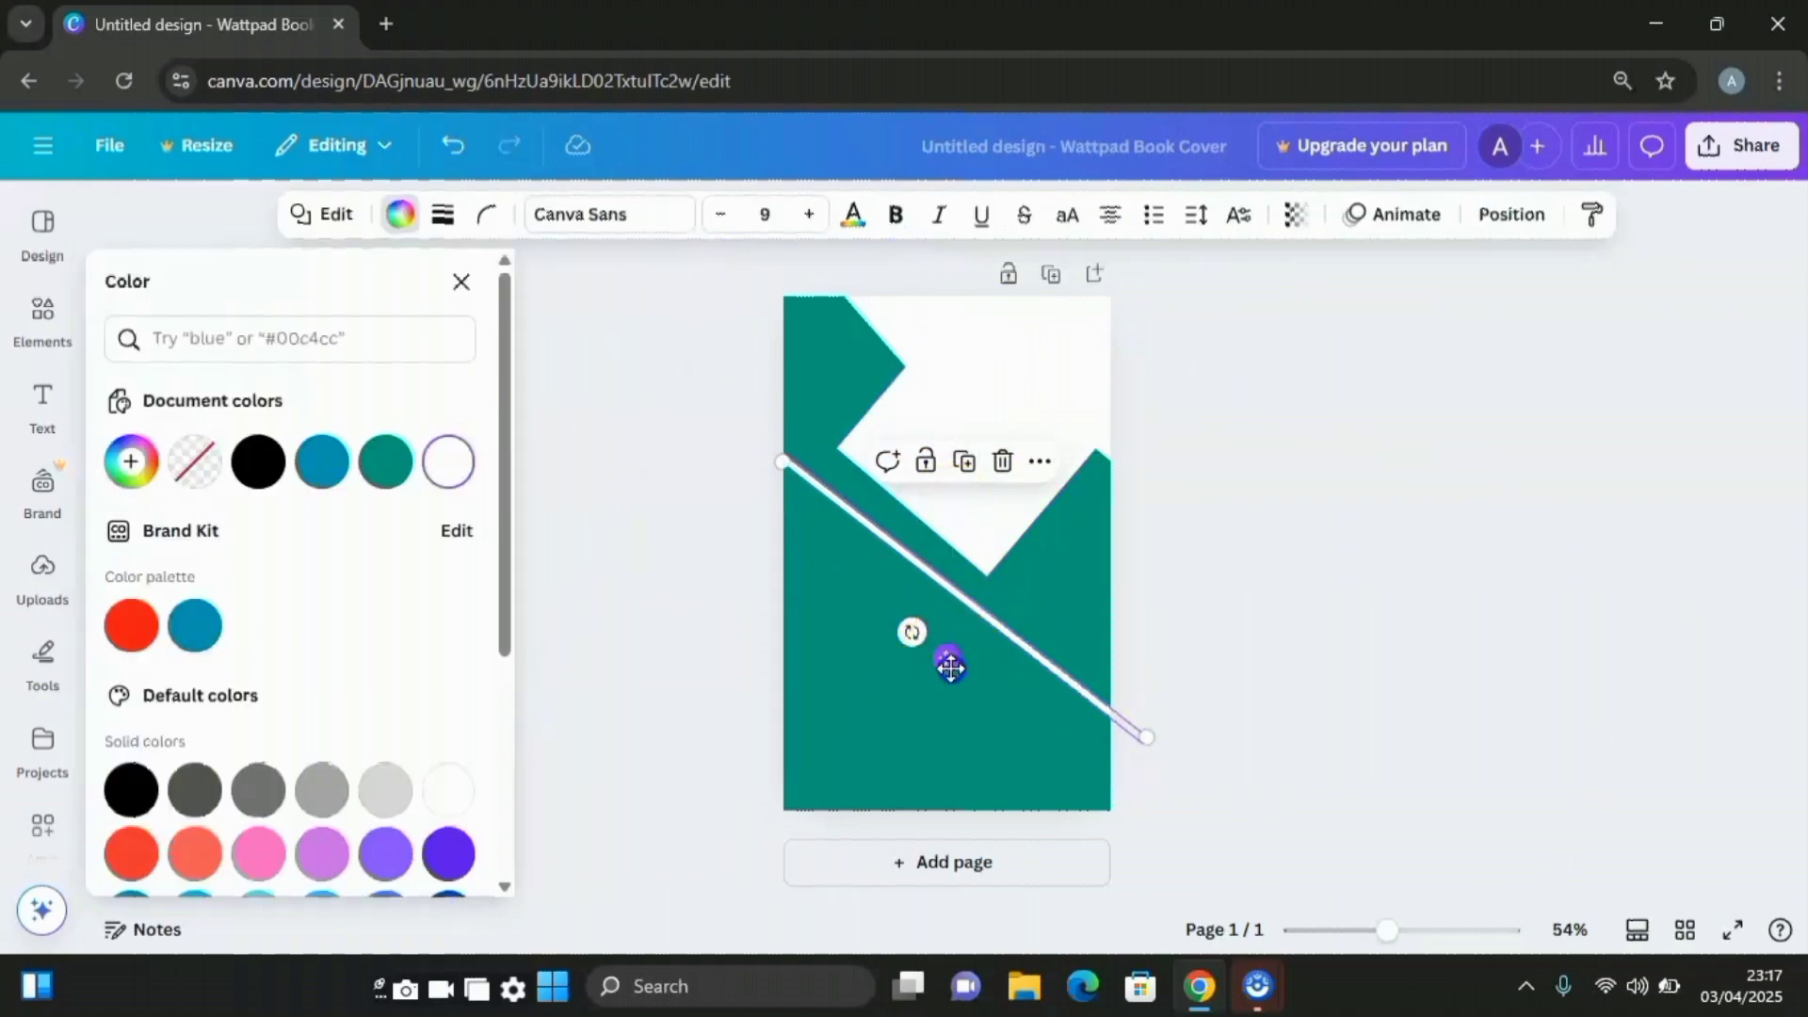
drag(952, 667, 920, 722)
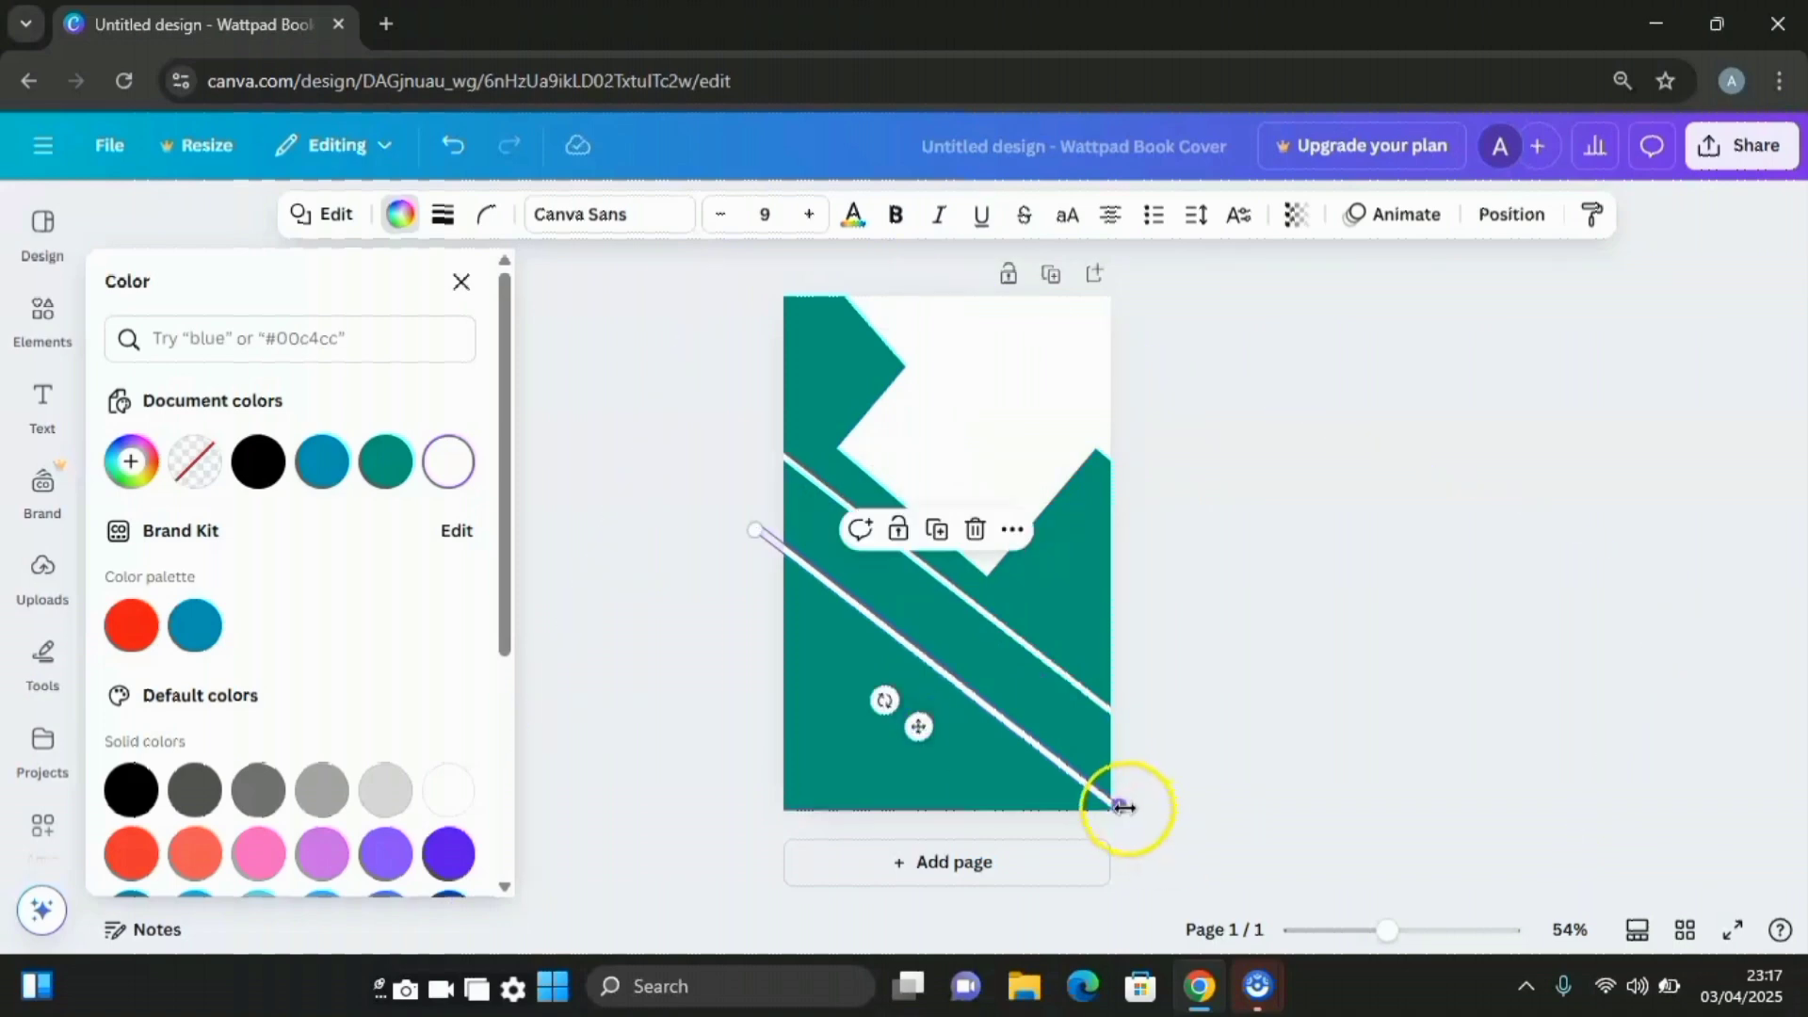
click(704, 577)
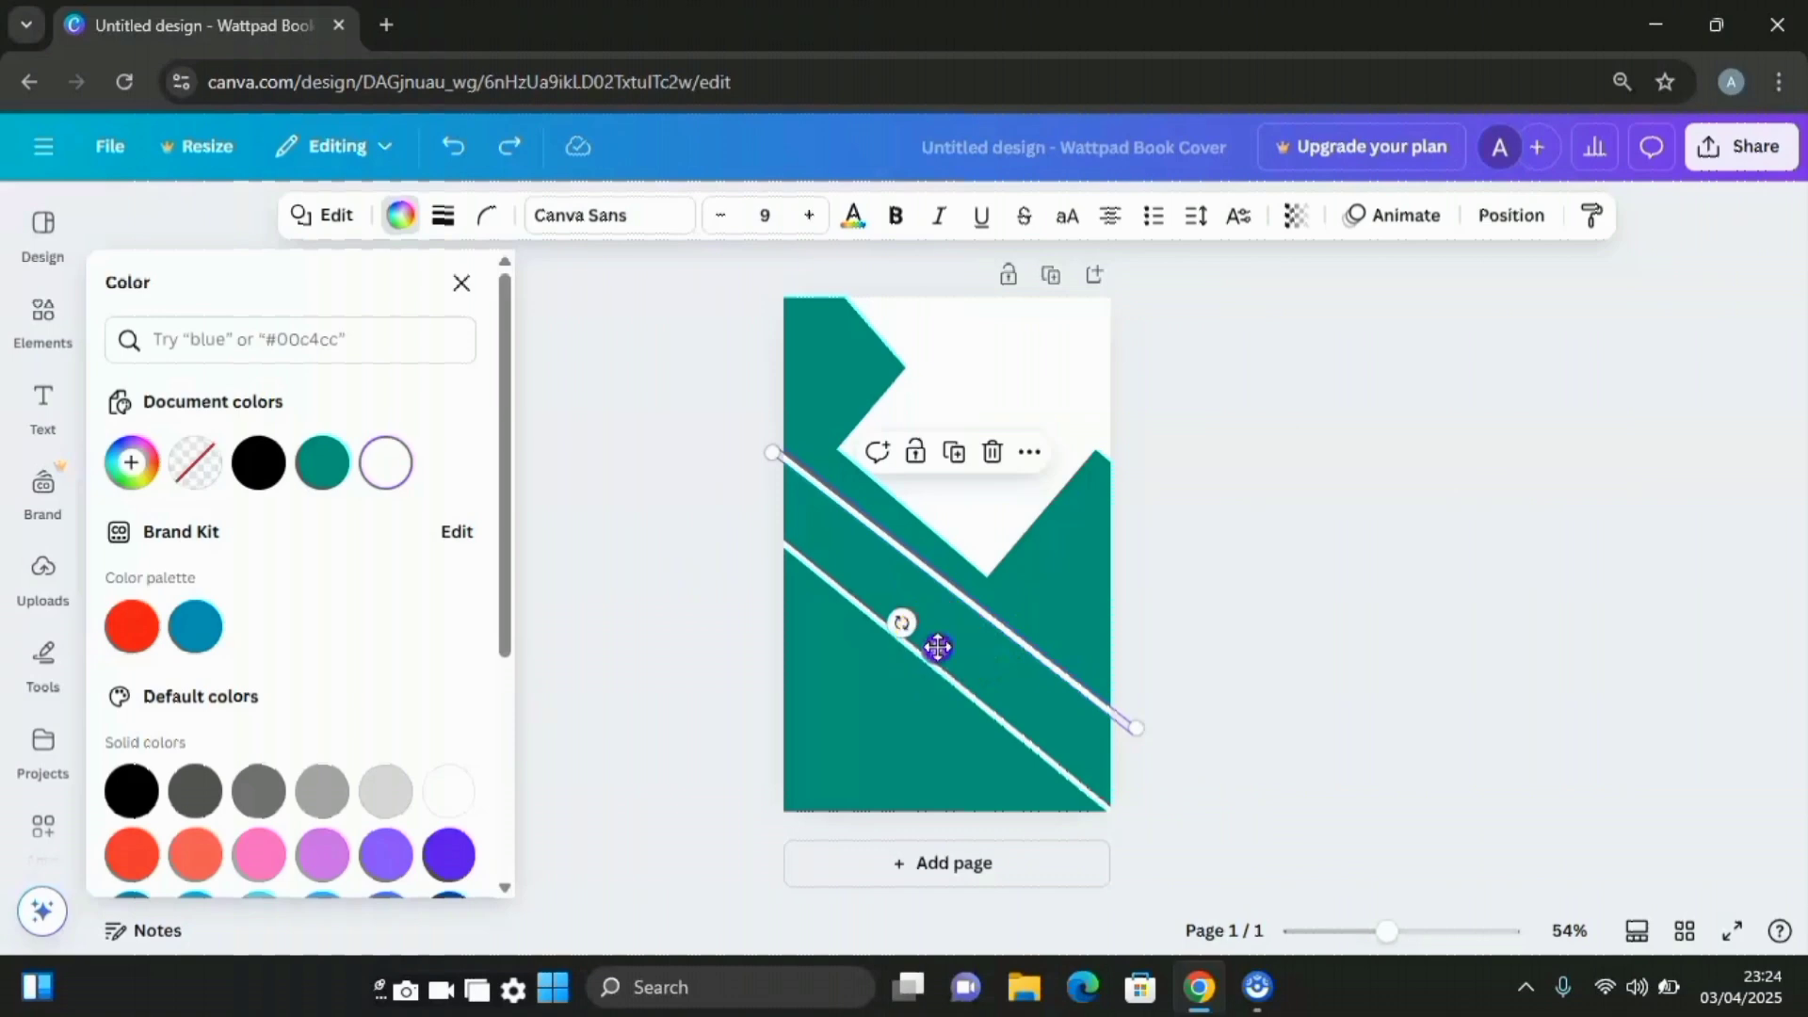
drag(938, 647, 915, 703)
key(Escape)
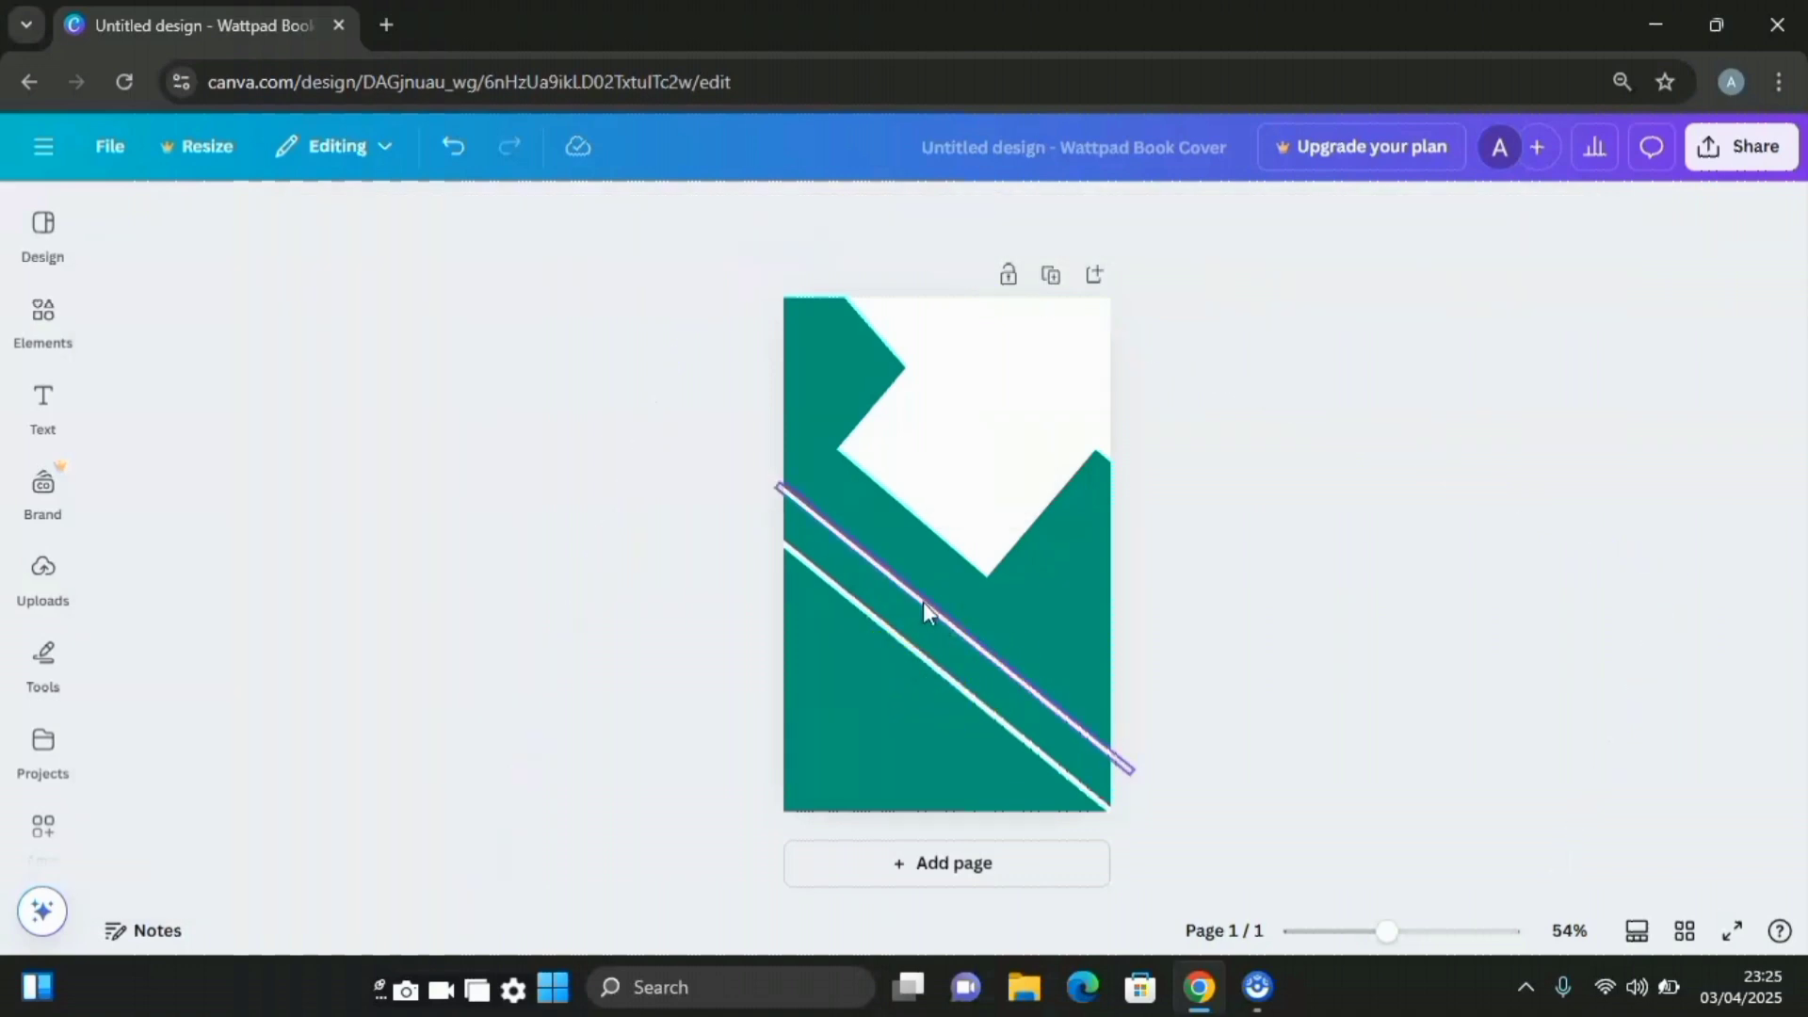
Duplicate the upper line, set the copy between the two lines, and widen it to about 767 by 58
click(923, 603)
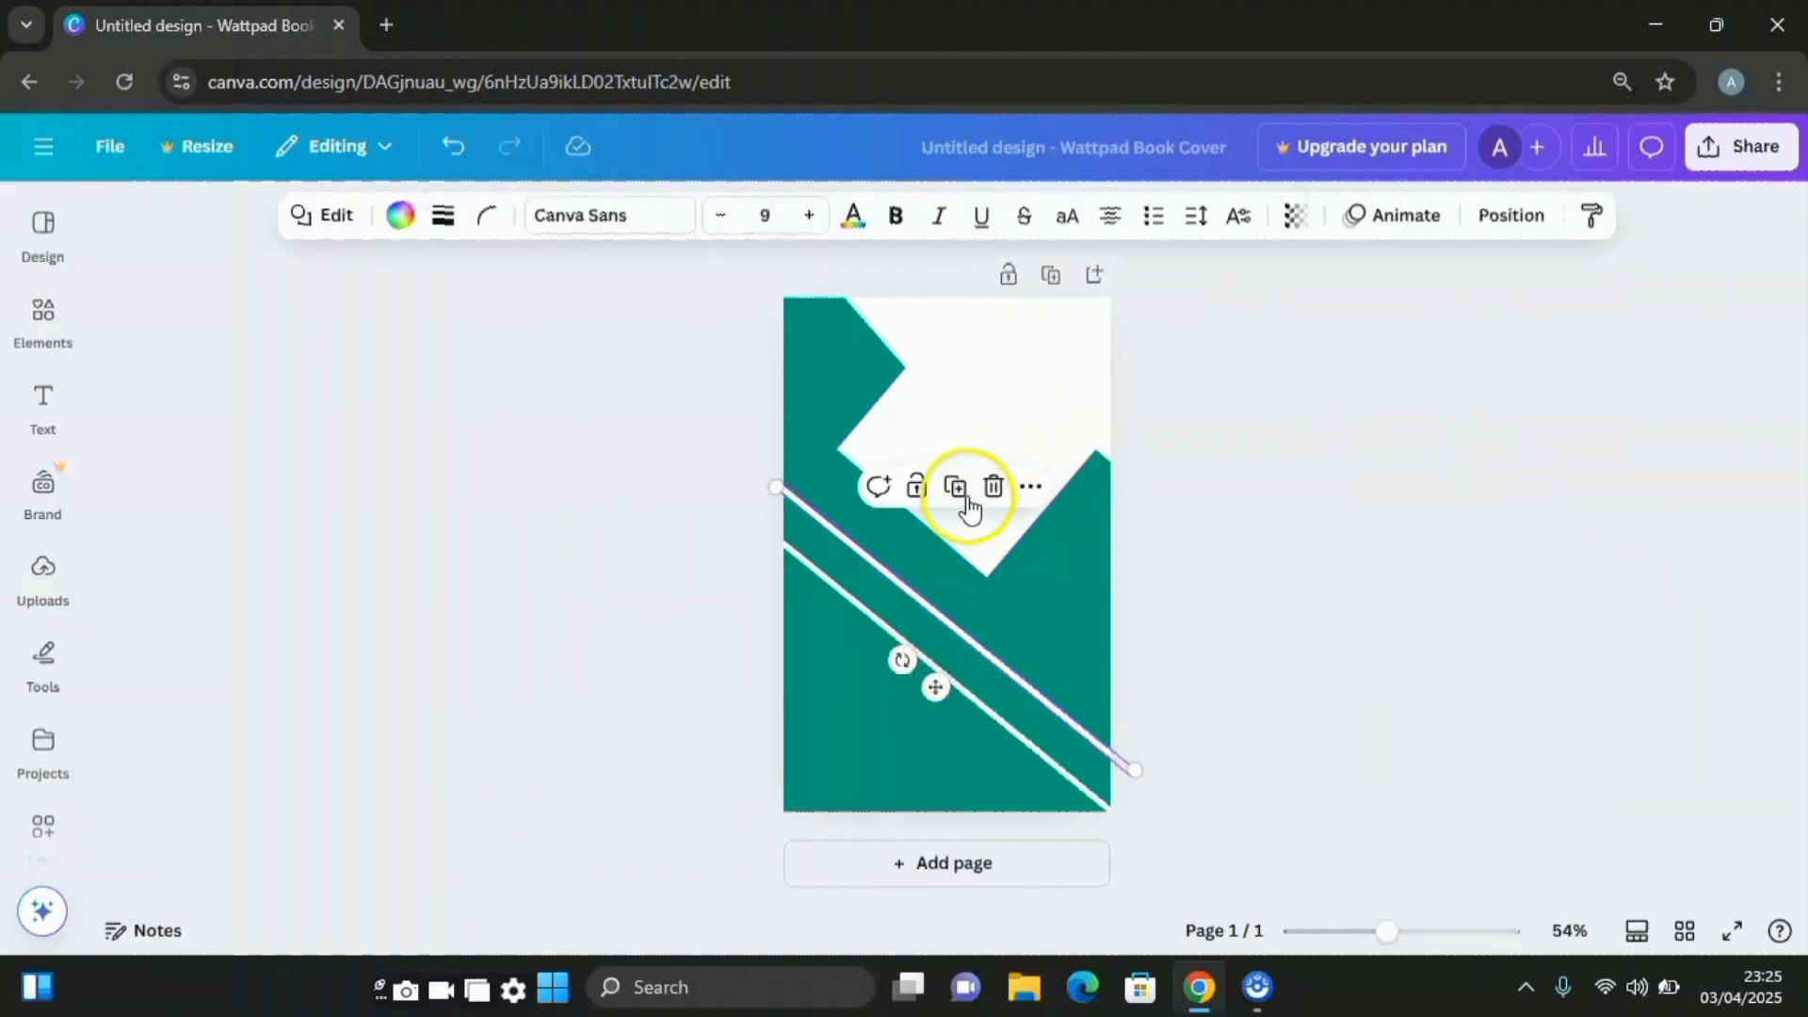
click(968, 507)
click(943, 698)
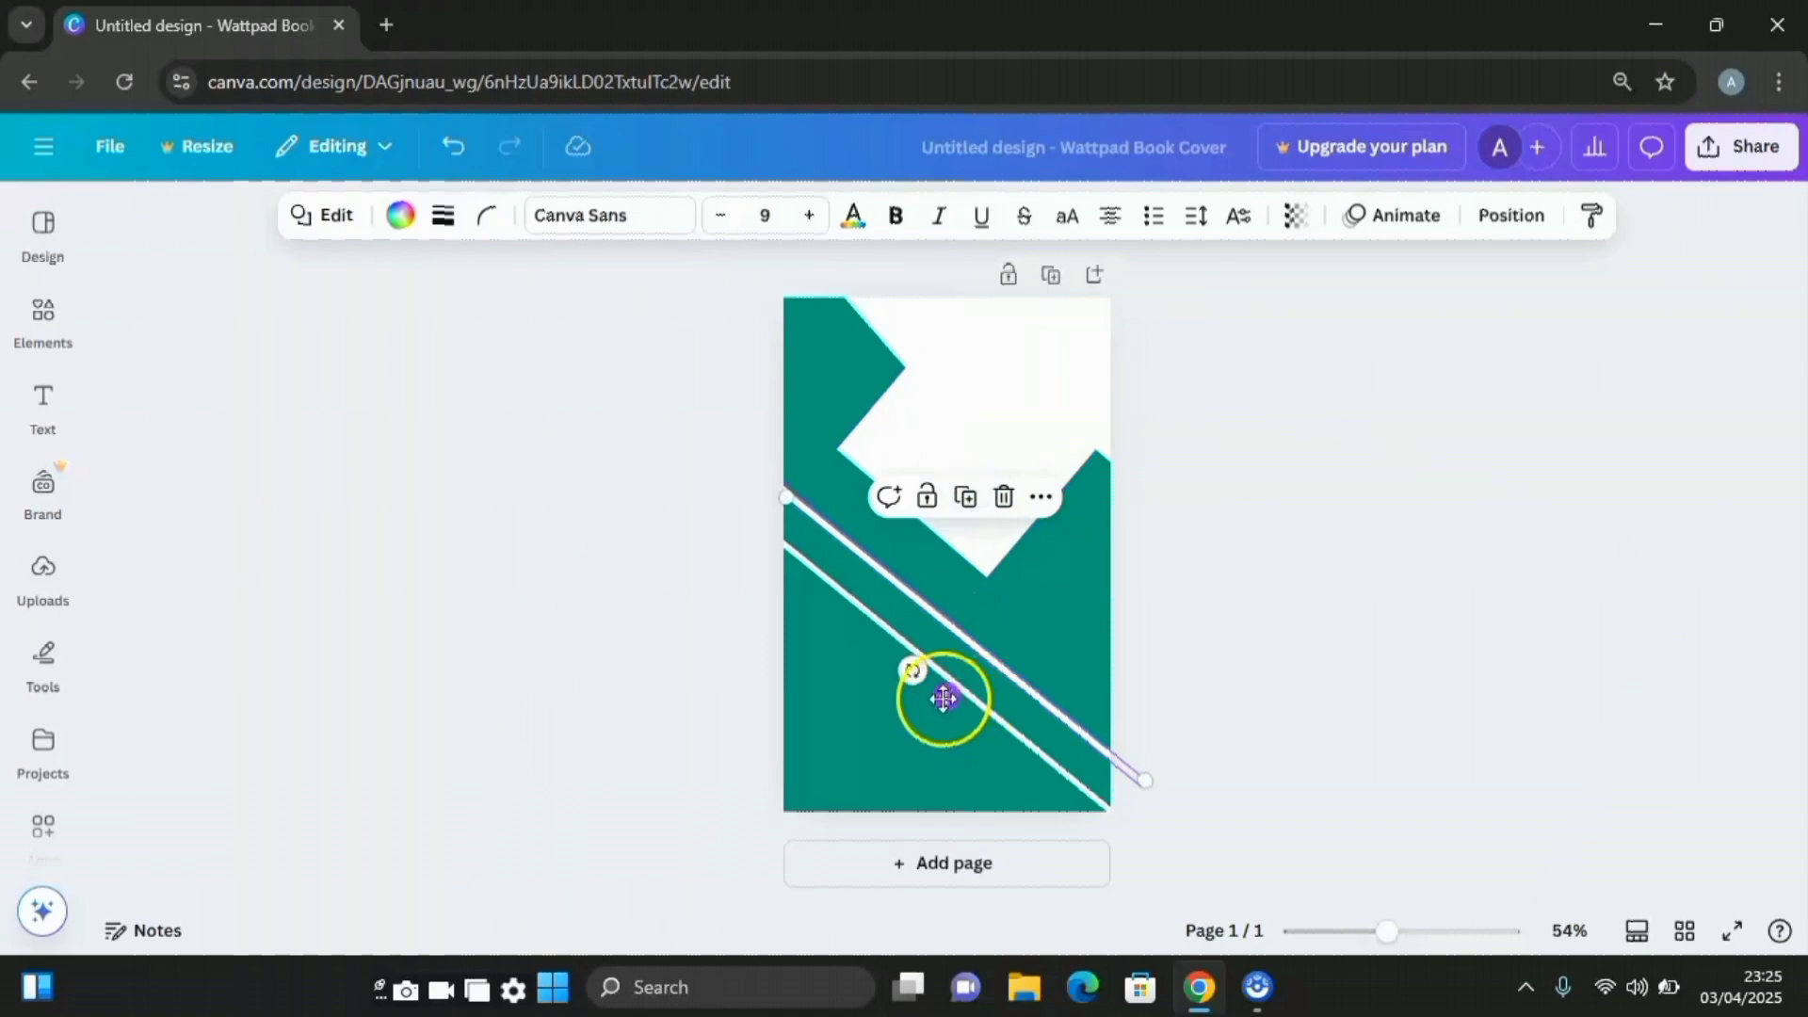
drag(943, 698, 944, 715)
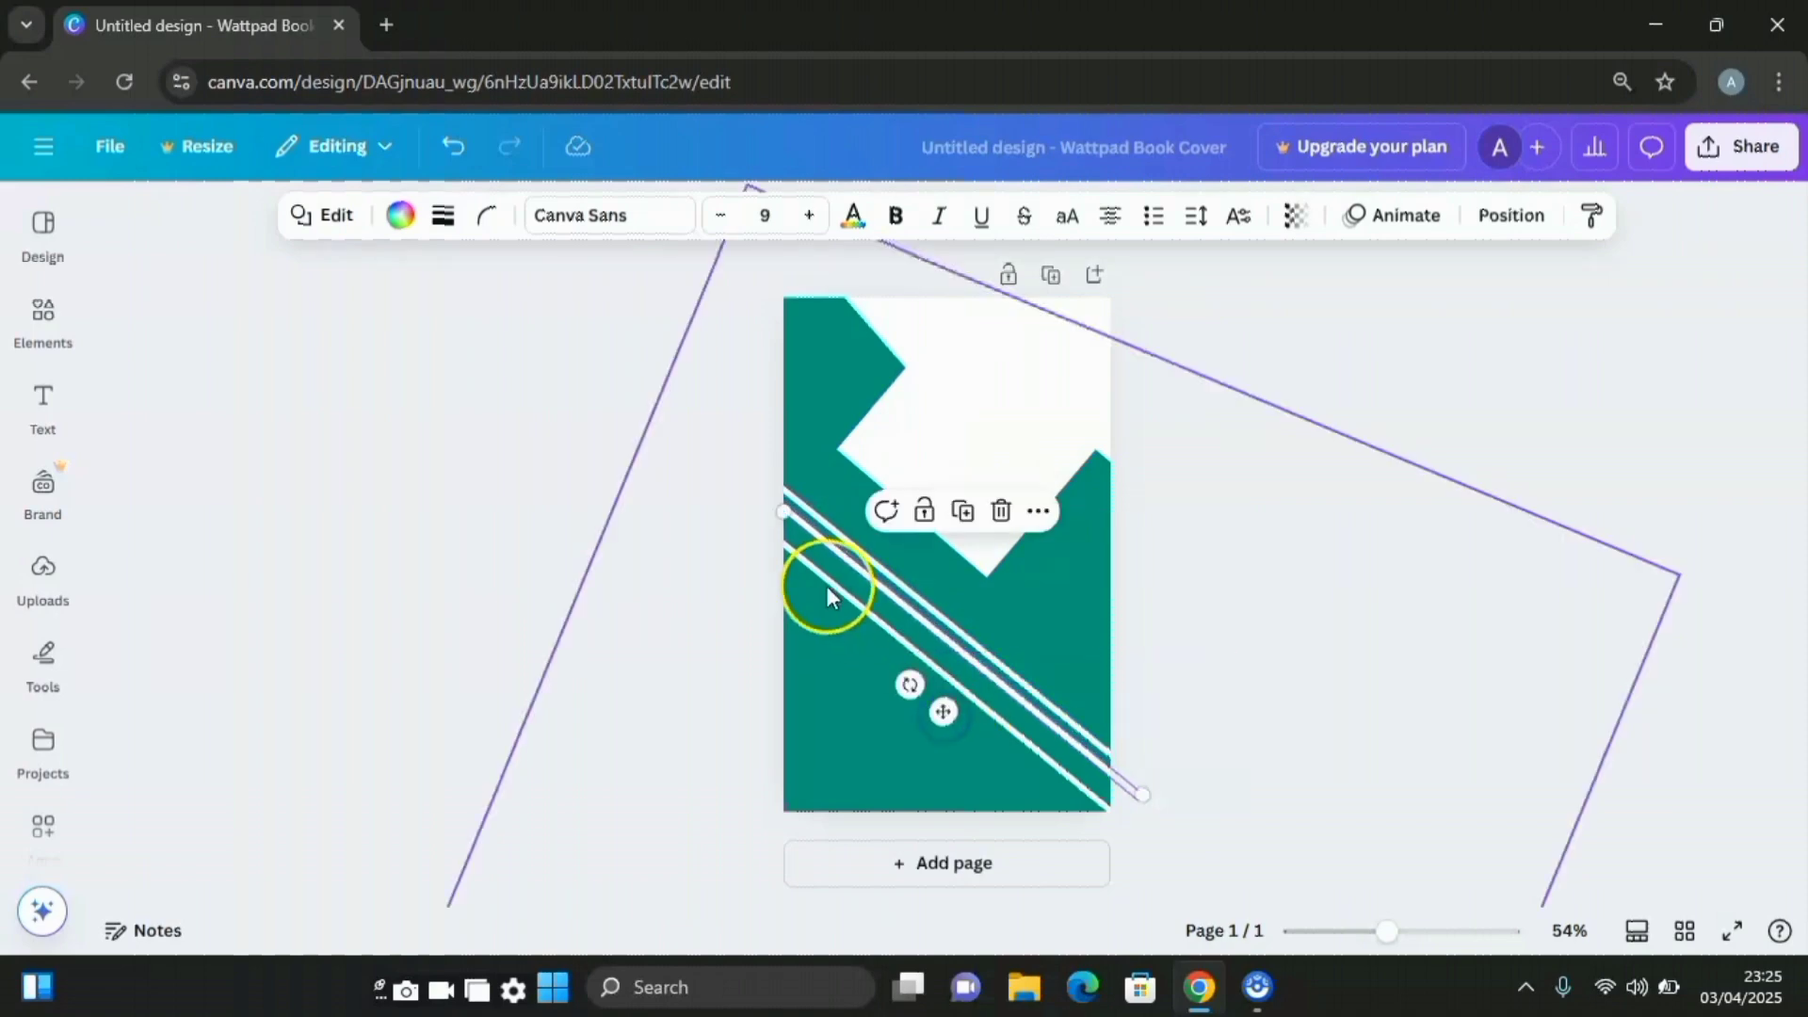
drag(784, 511, 735, 496)
drag(957, 632, 936, 666)
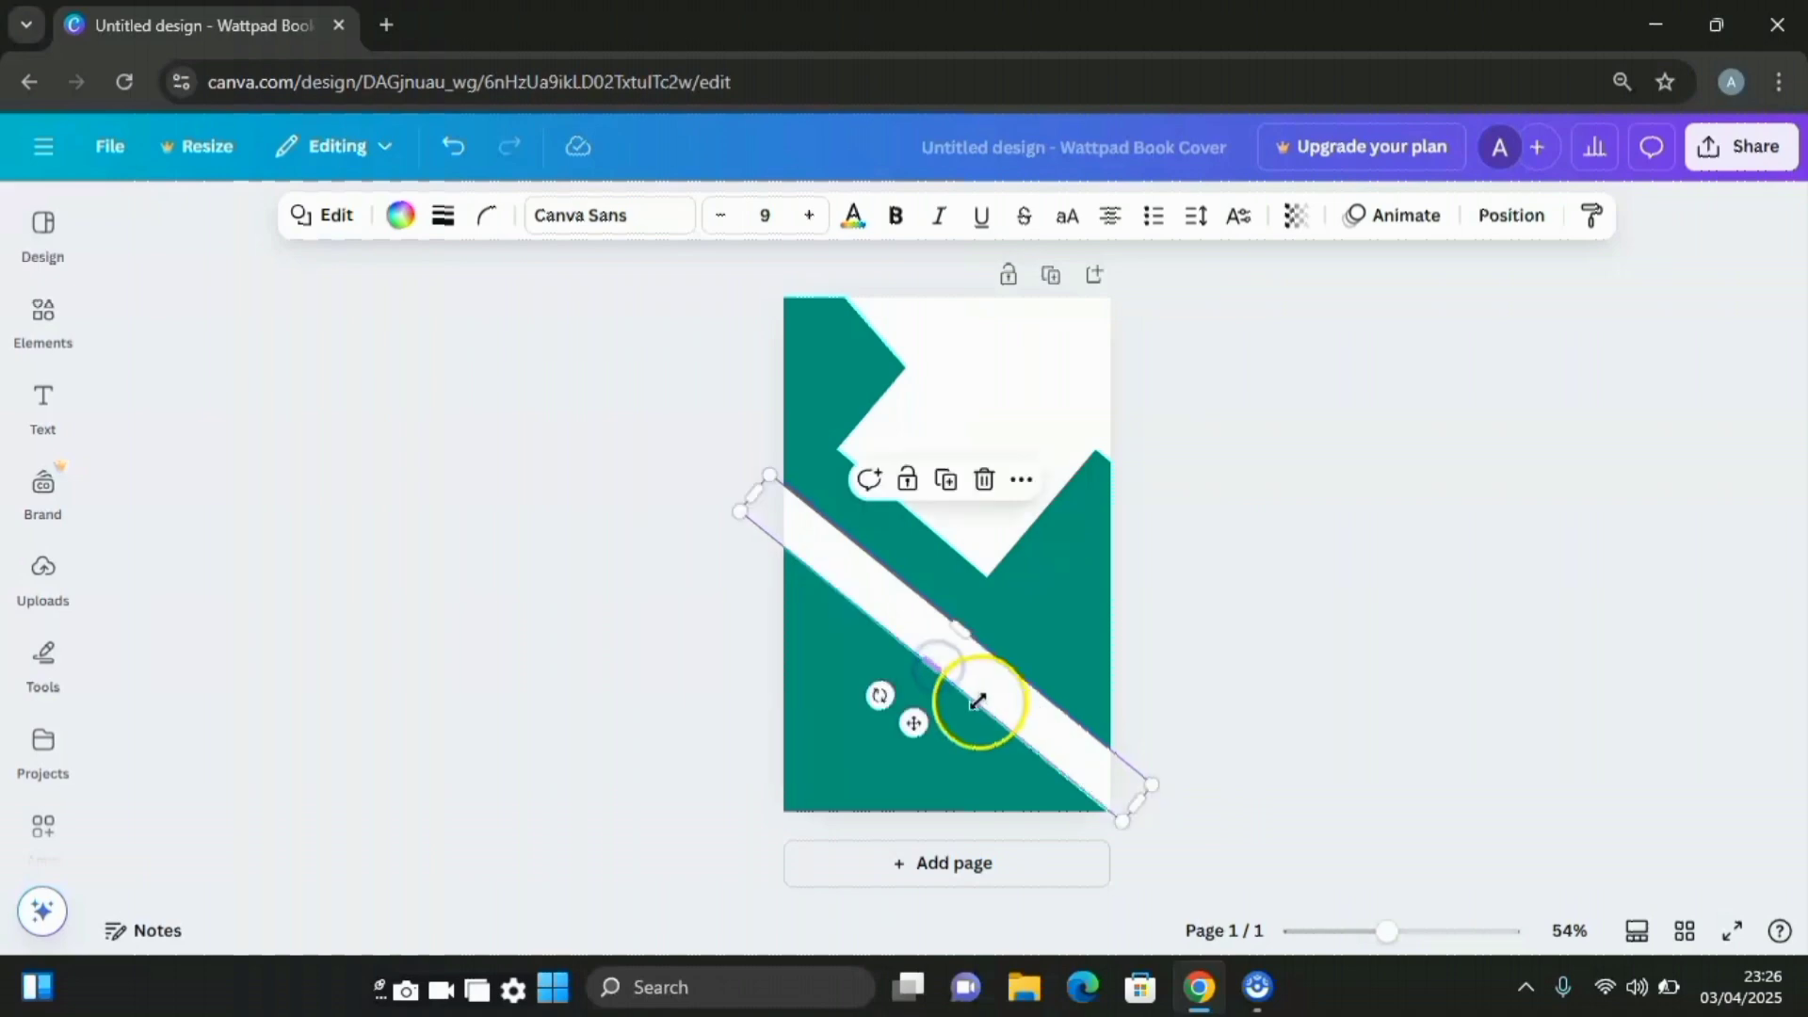
Colour the broad diagonal band deep teal #01624E
click(399, 218)
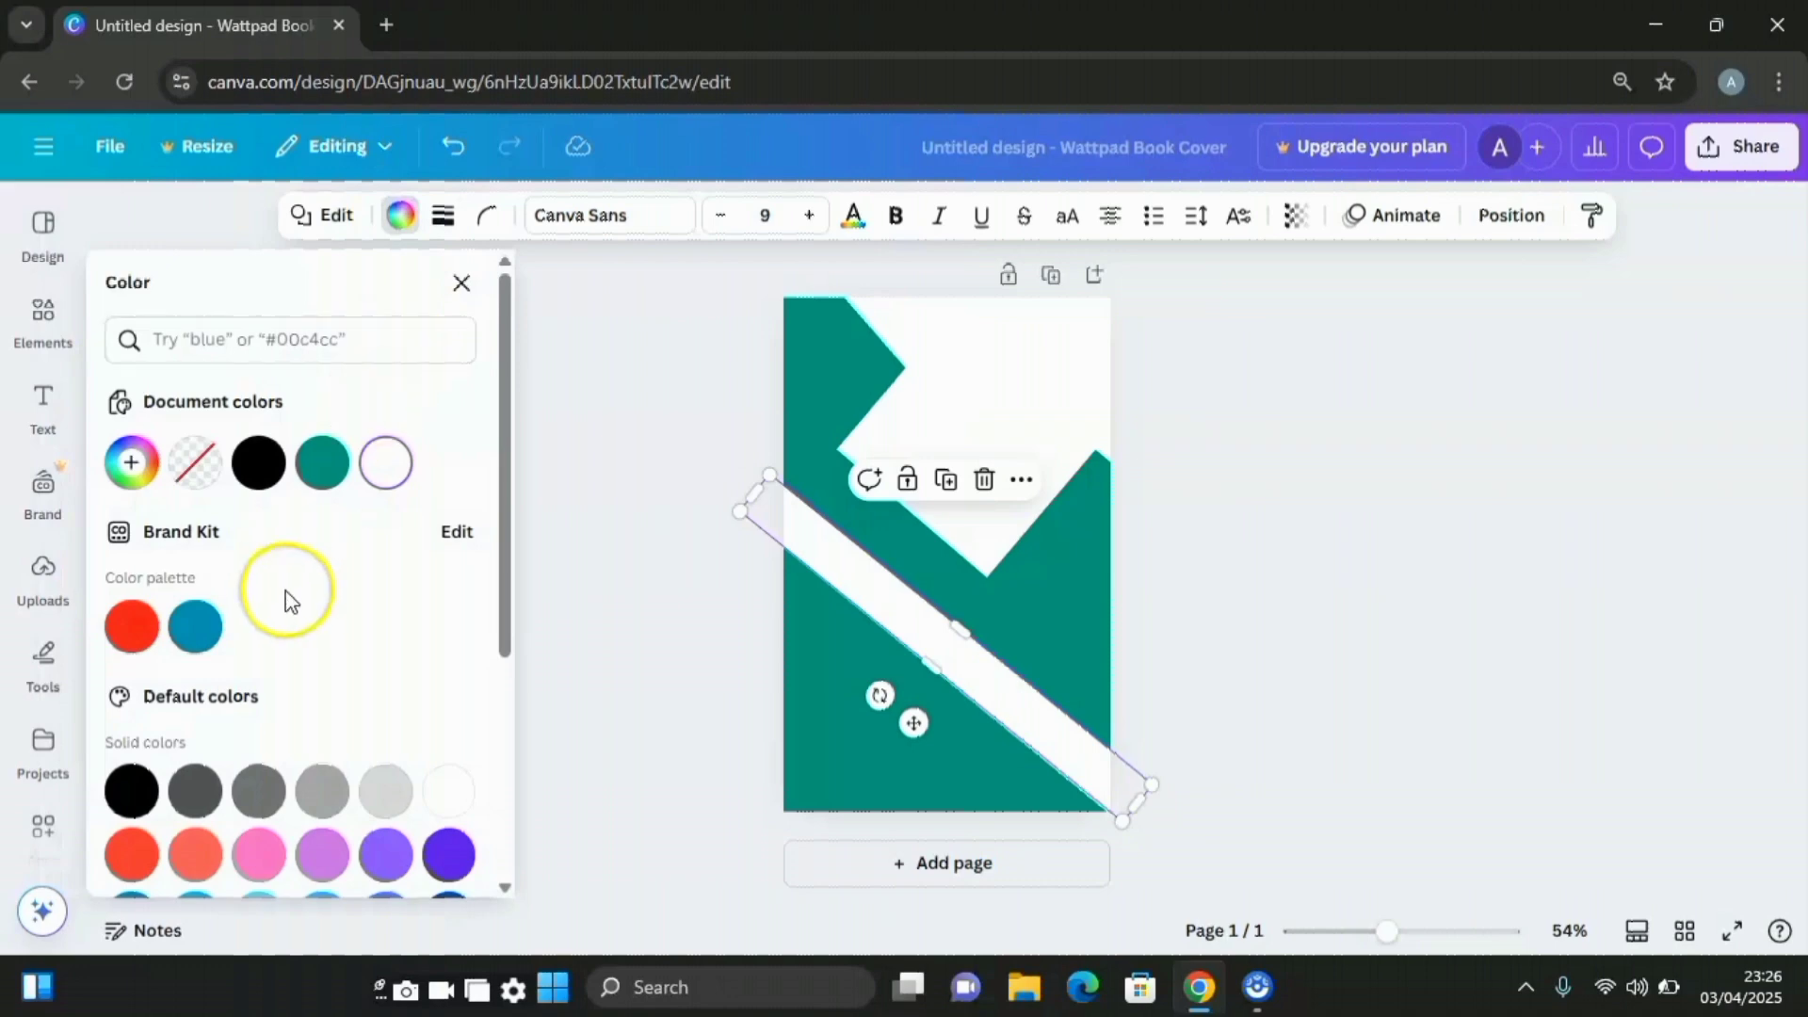
click(321, 476)
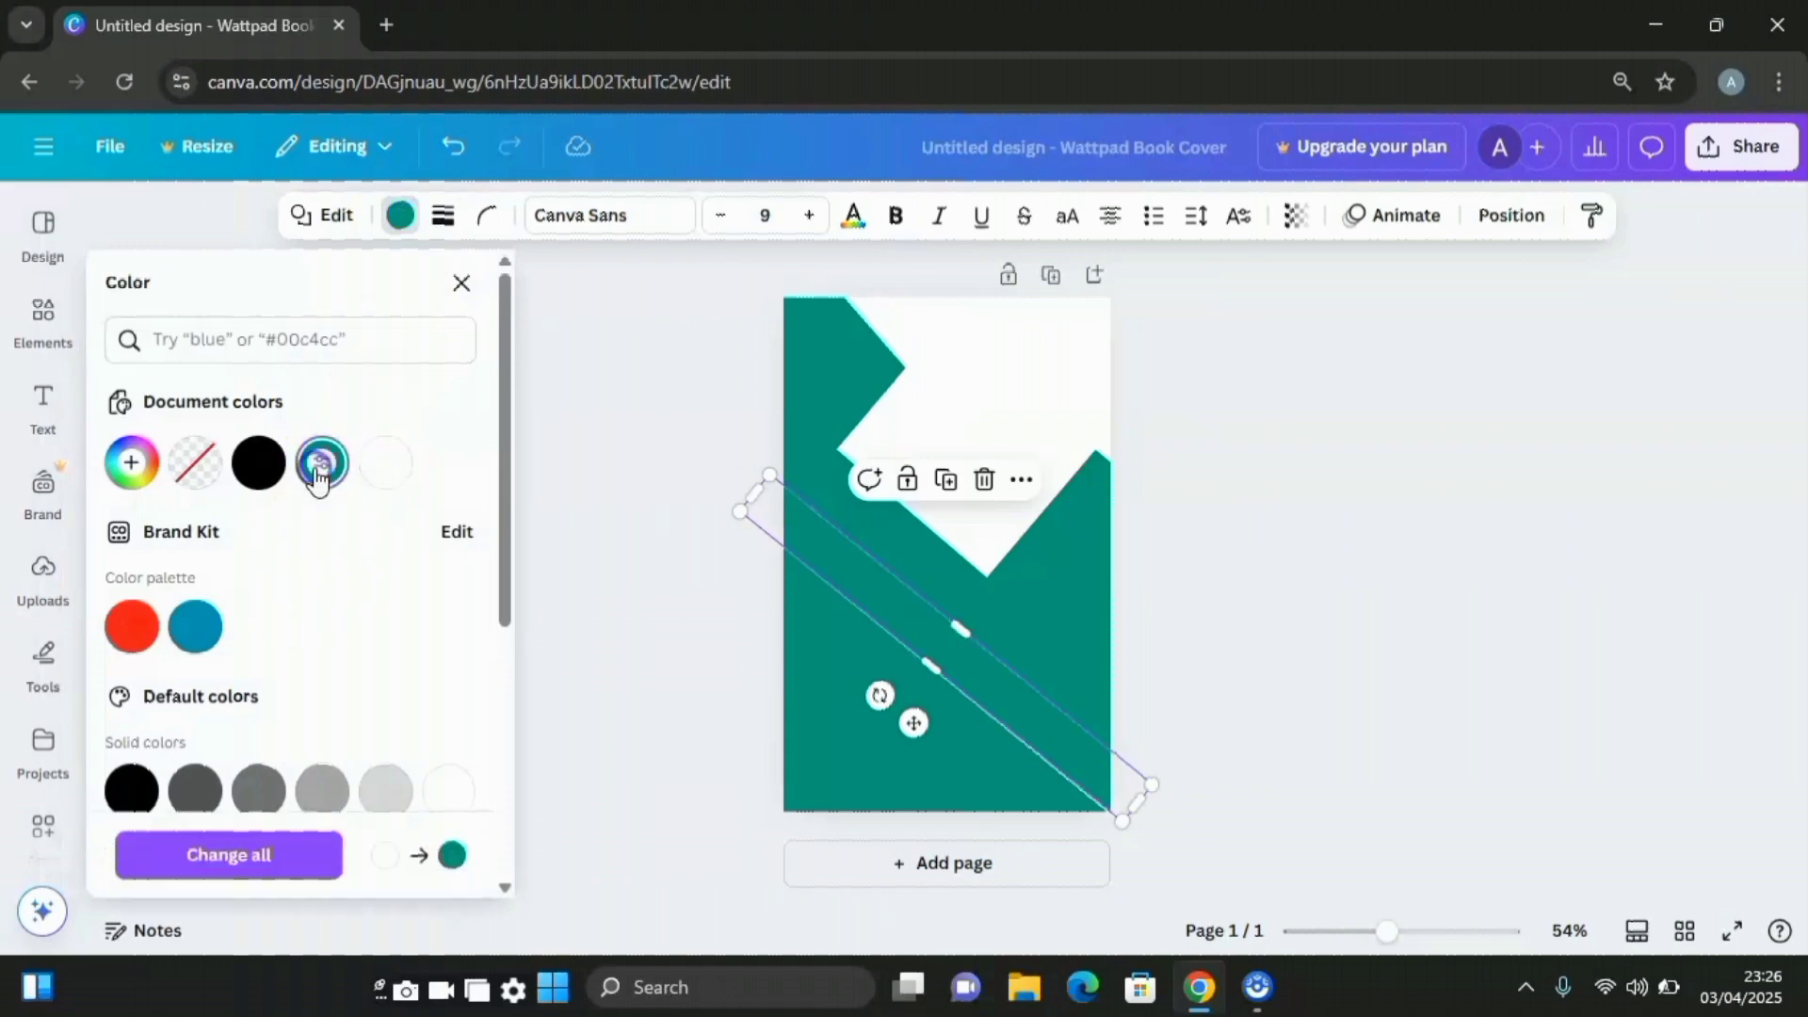
click(133, 465)
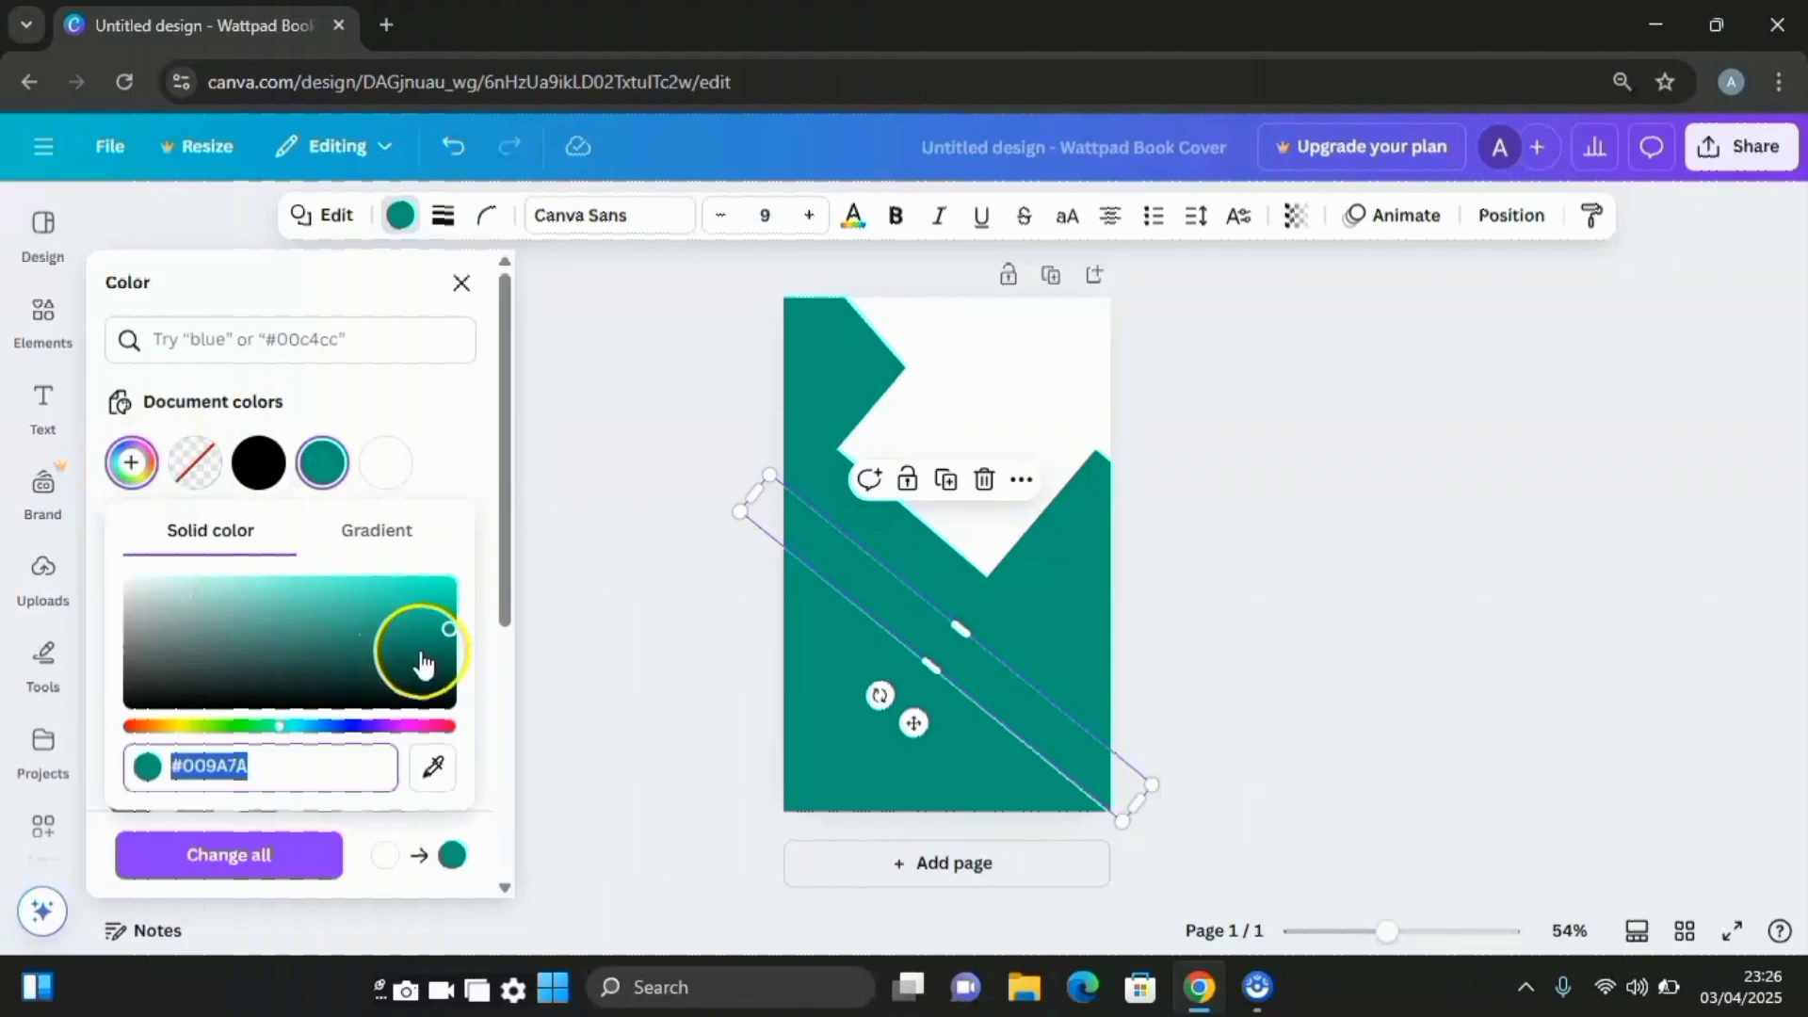
click(449, 641)
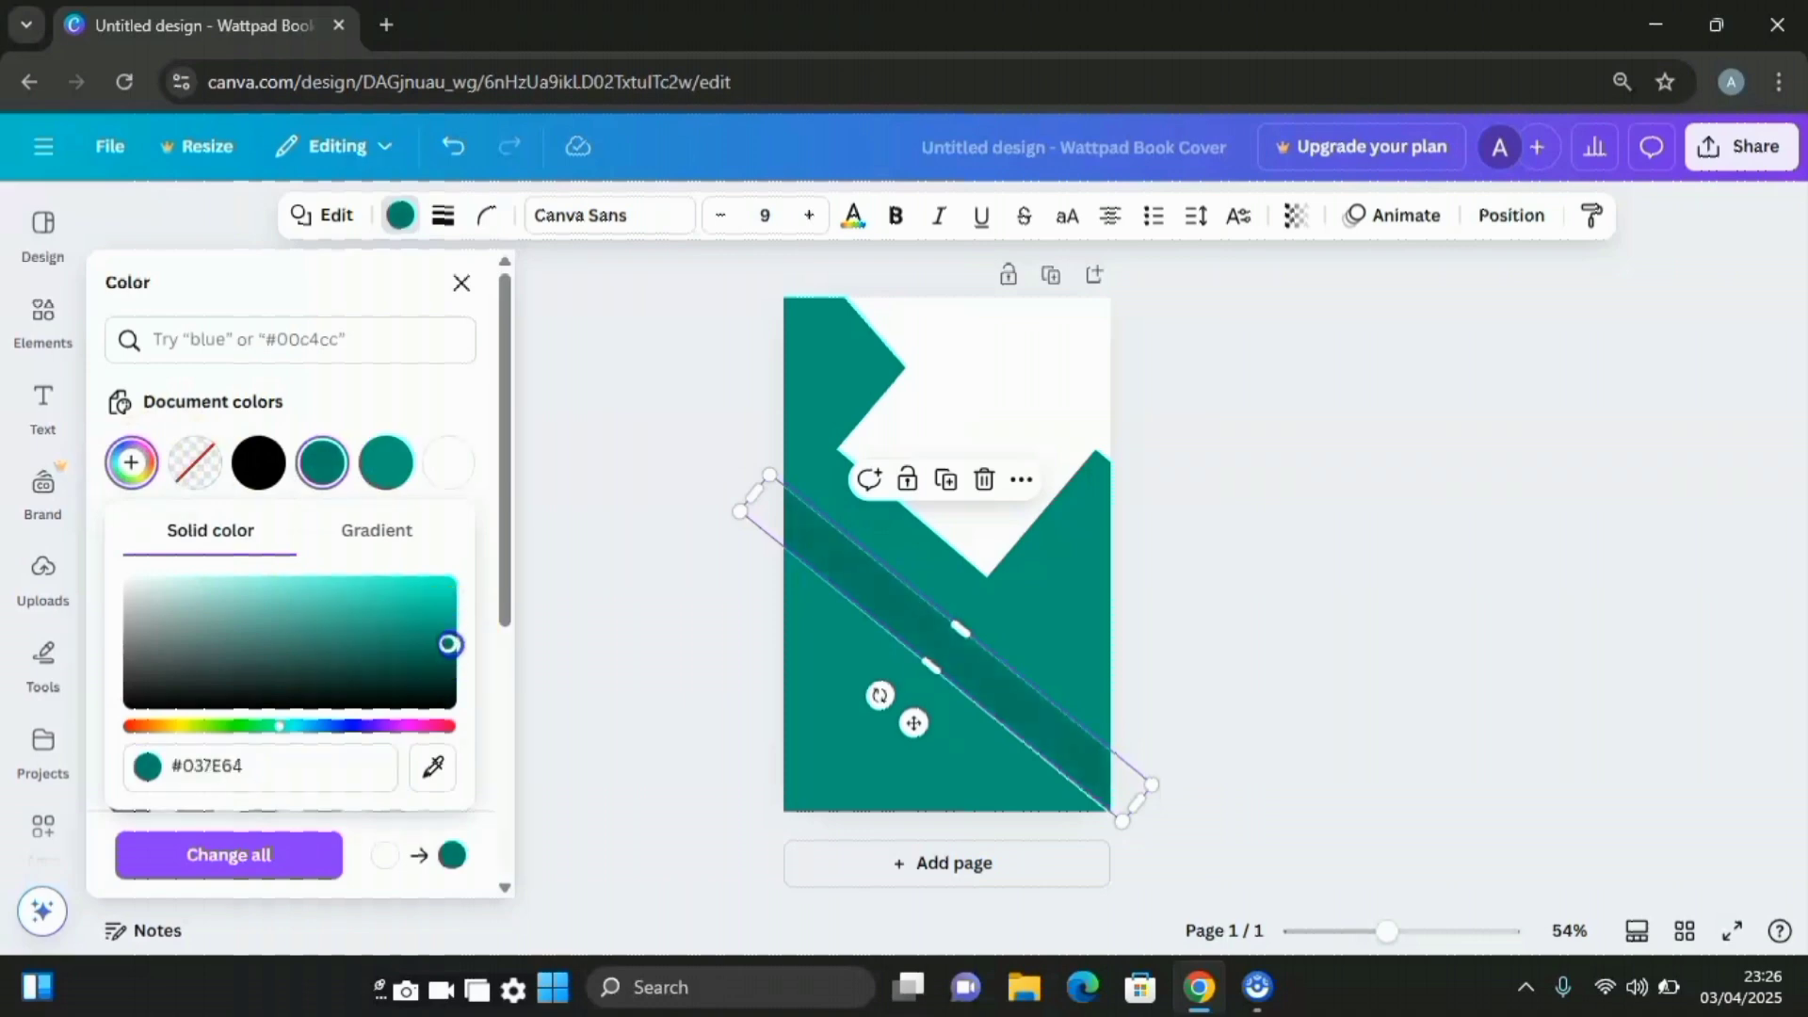
drag(451, 646, 453, 659)
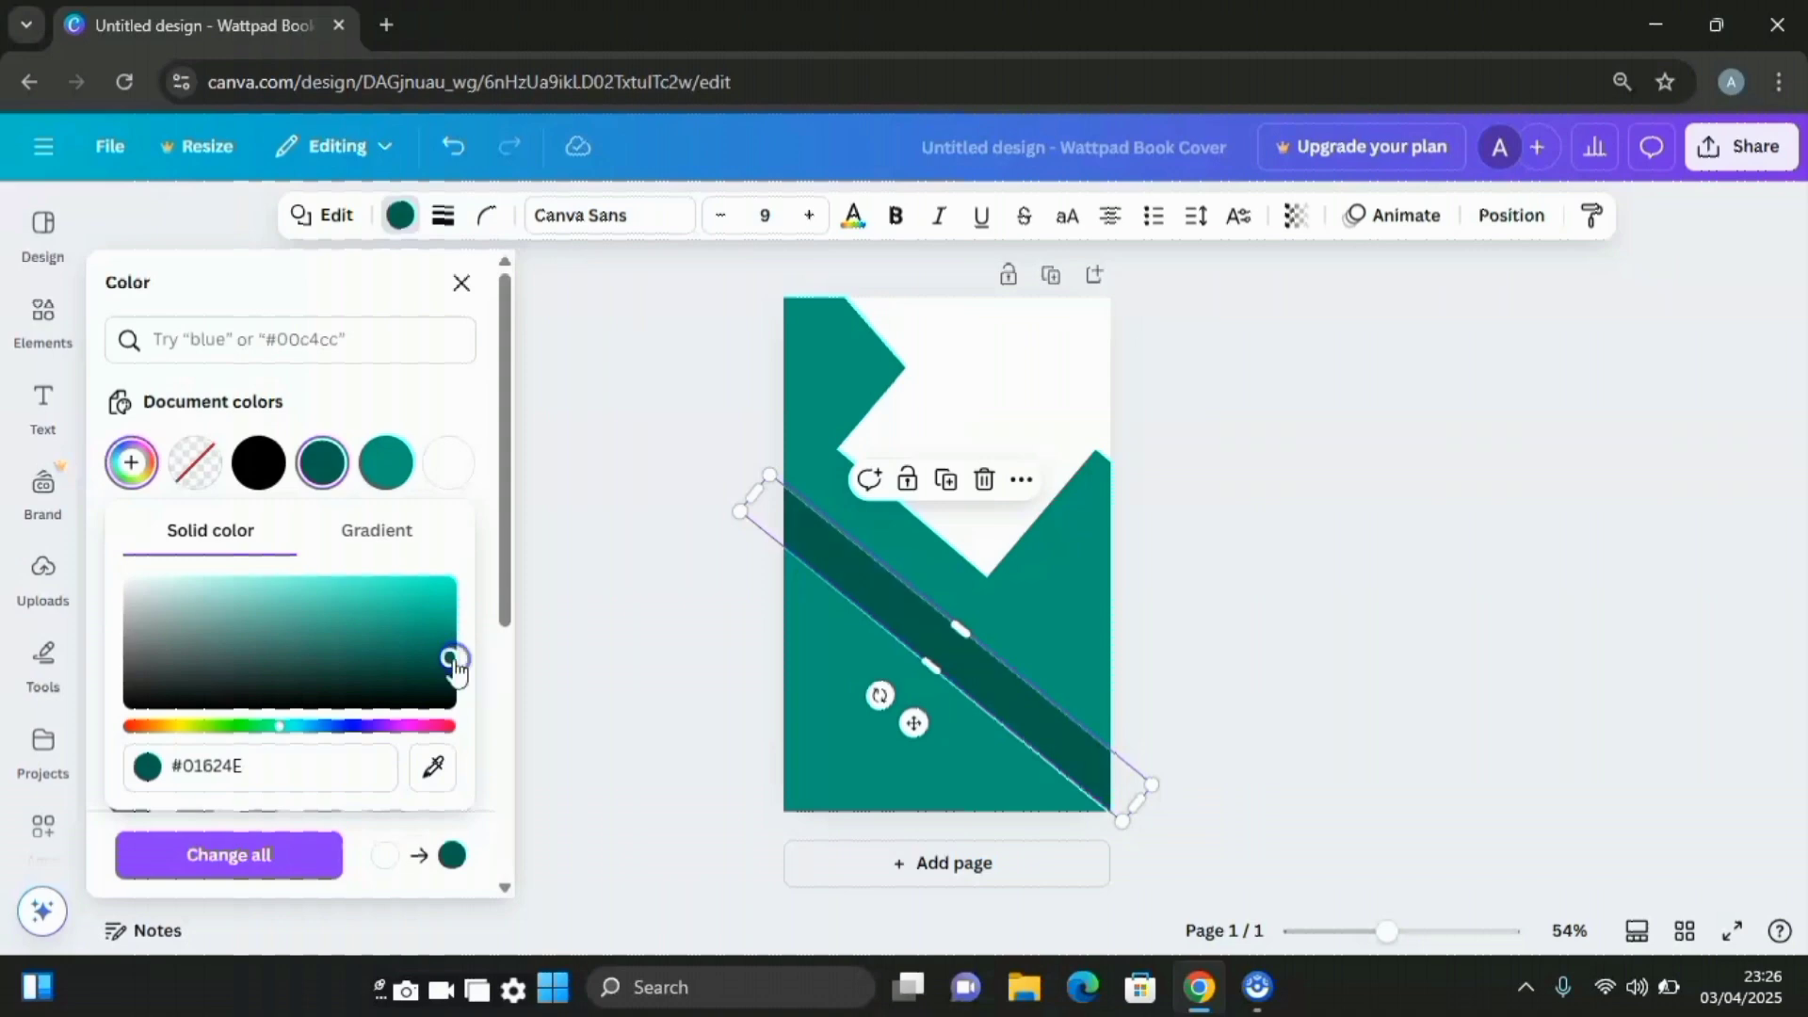
click(591, 684)
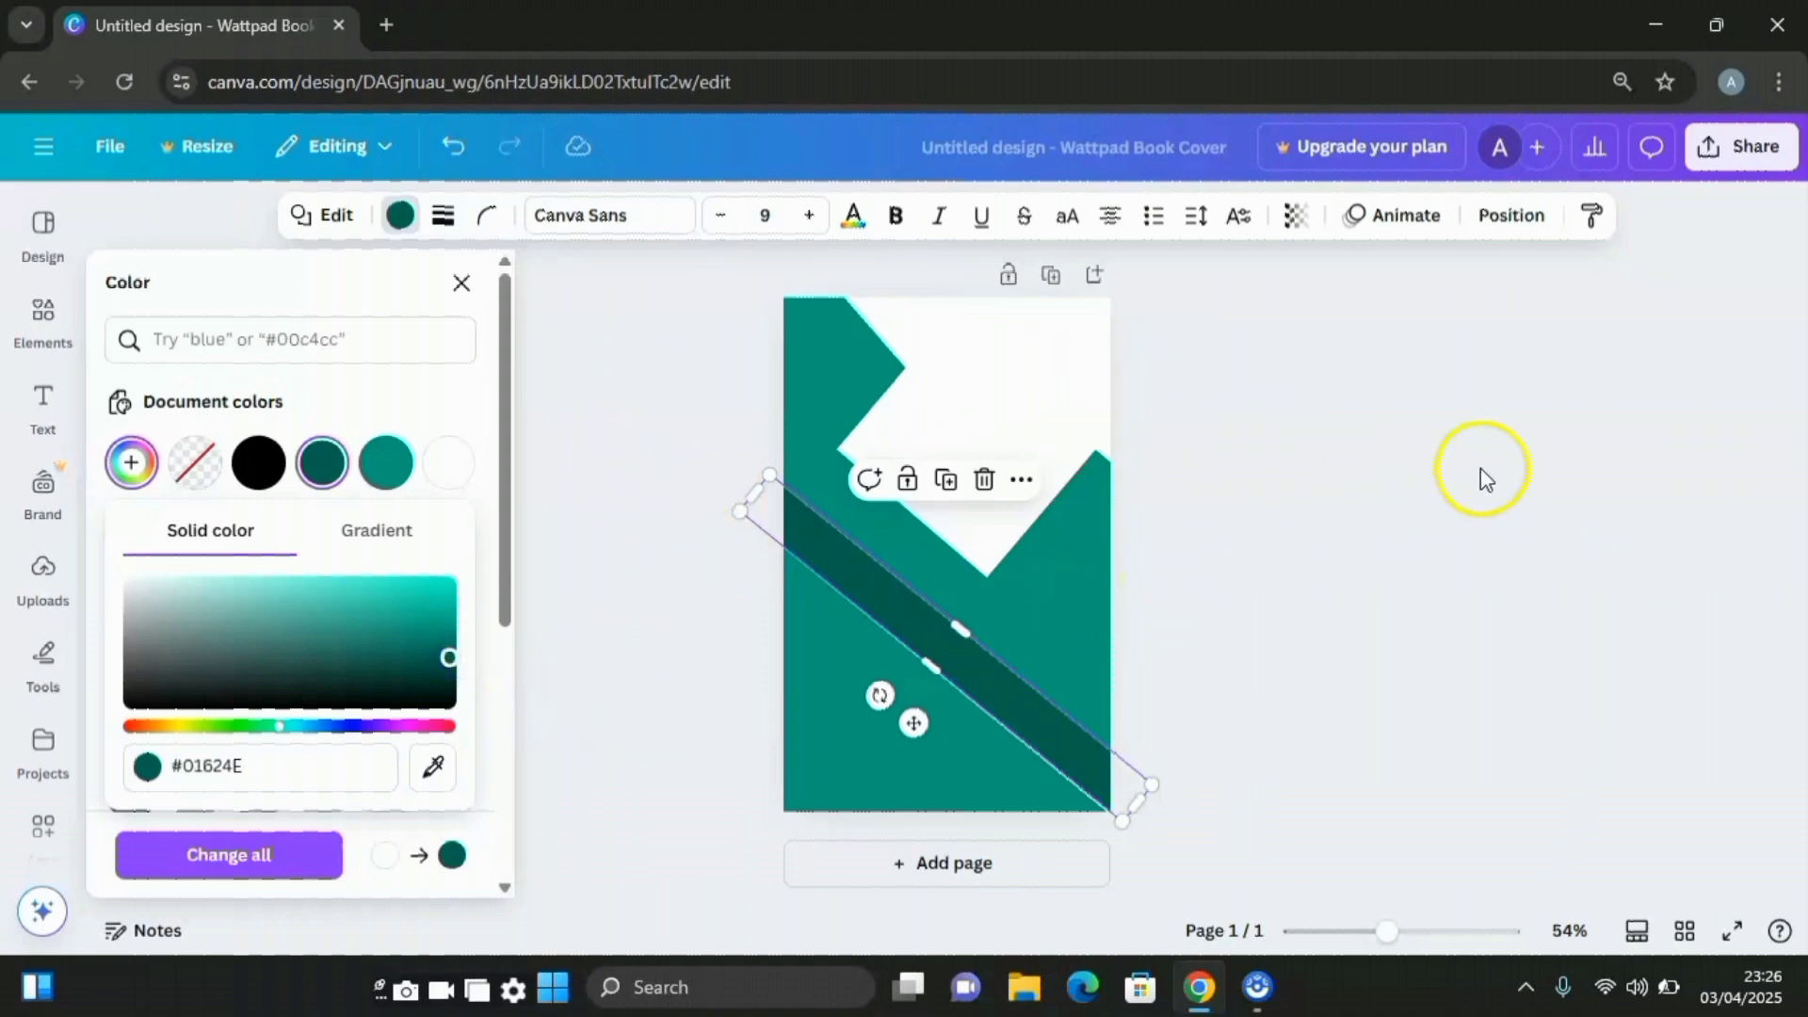
Move the dark teal band below the white lines in the layer order
click(1507, 241)
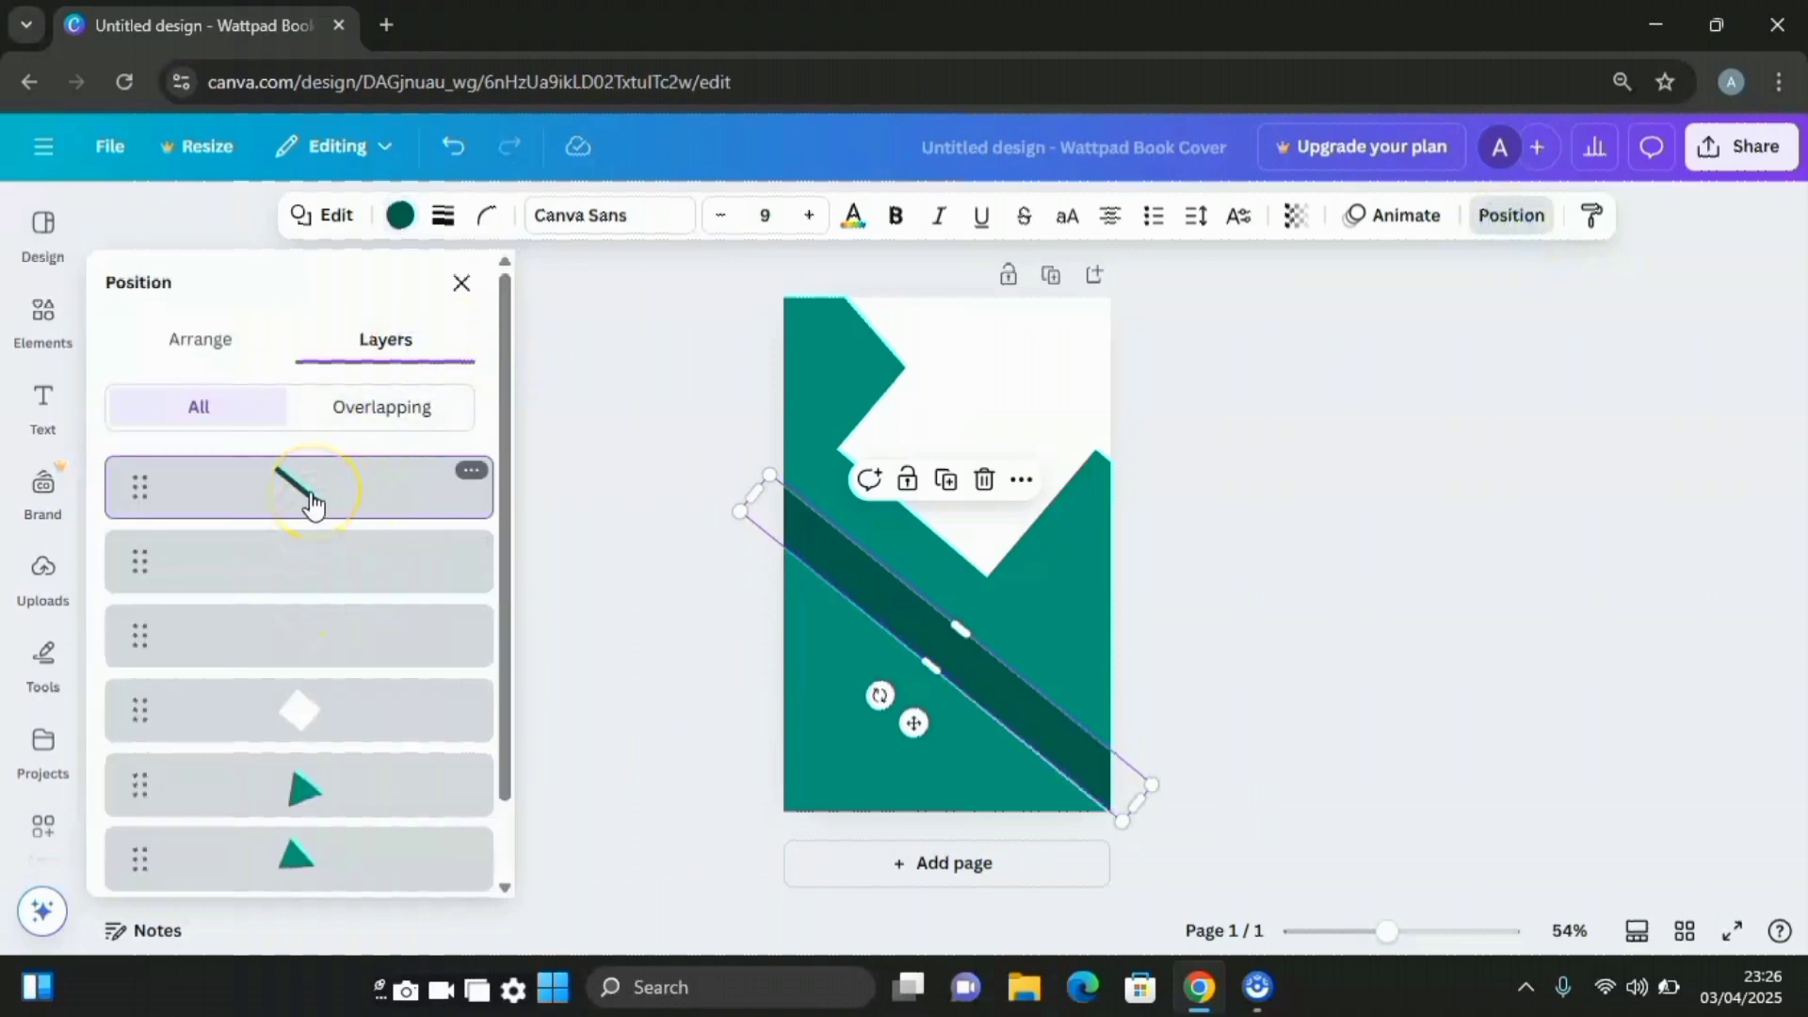
drag(314, 506, 320, 668)
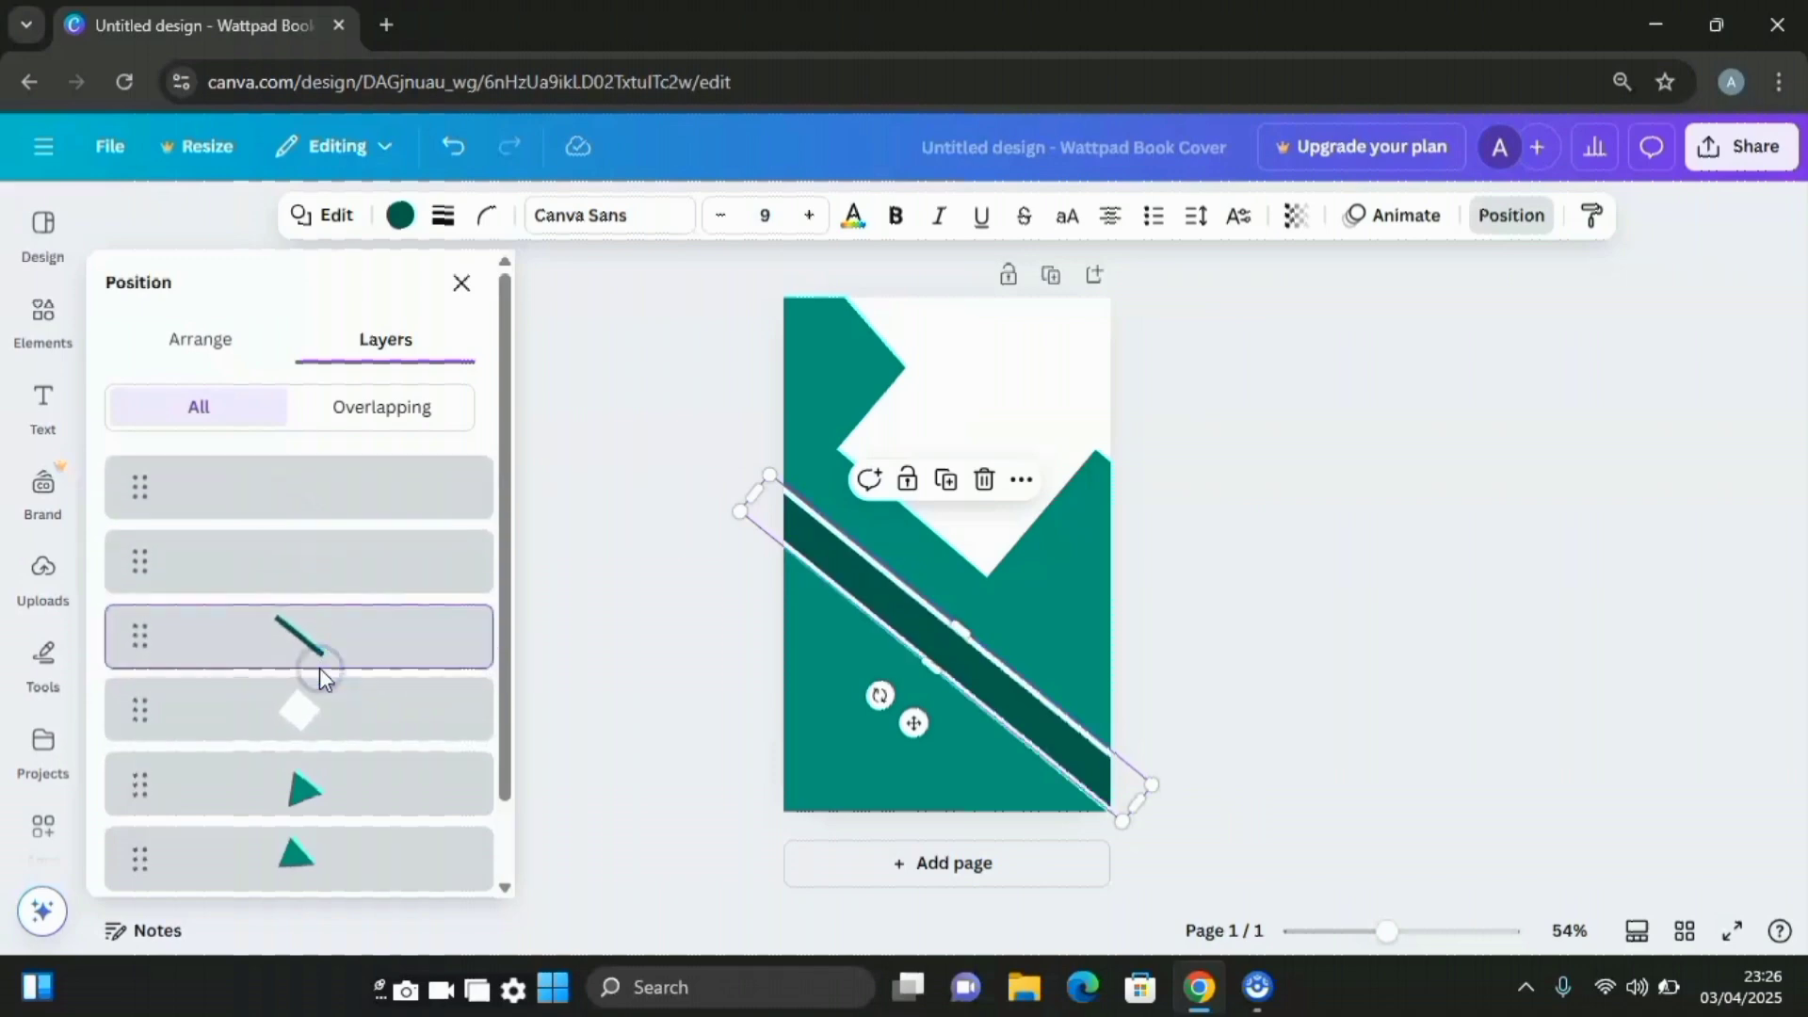
click(1422, 688)
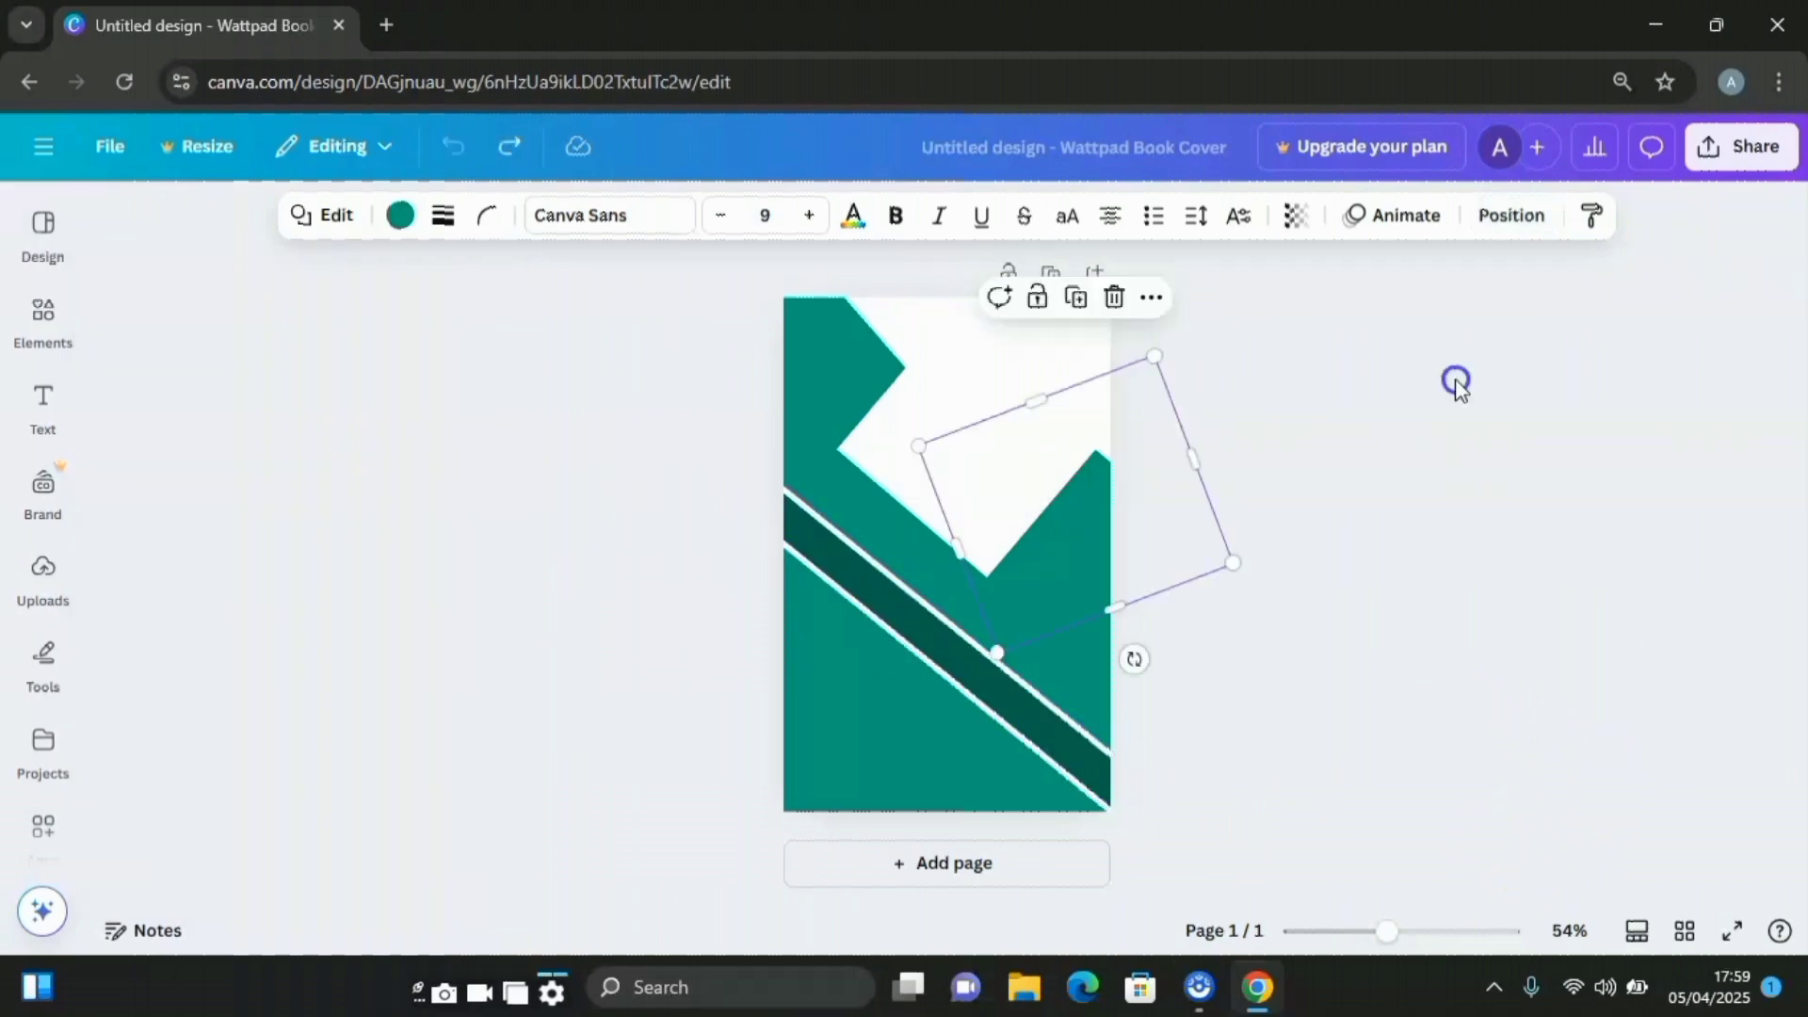
click(1455, 380)
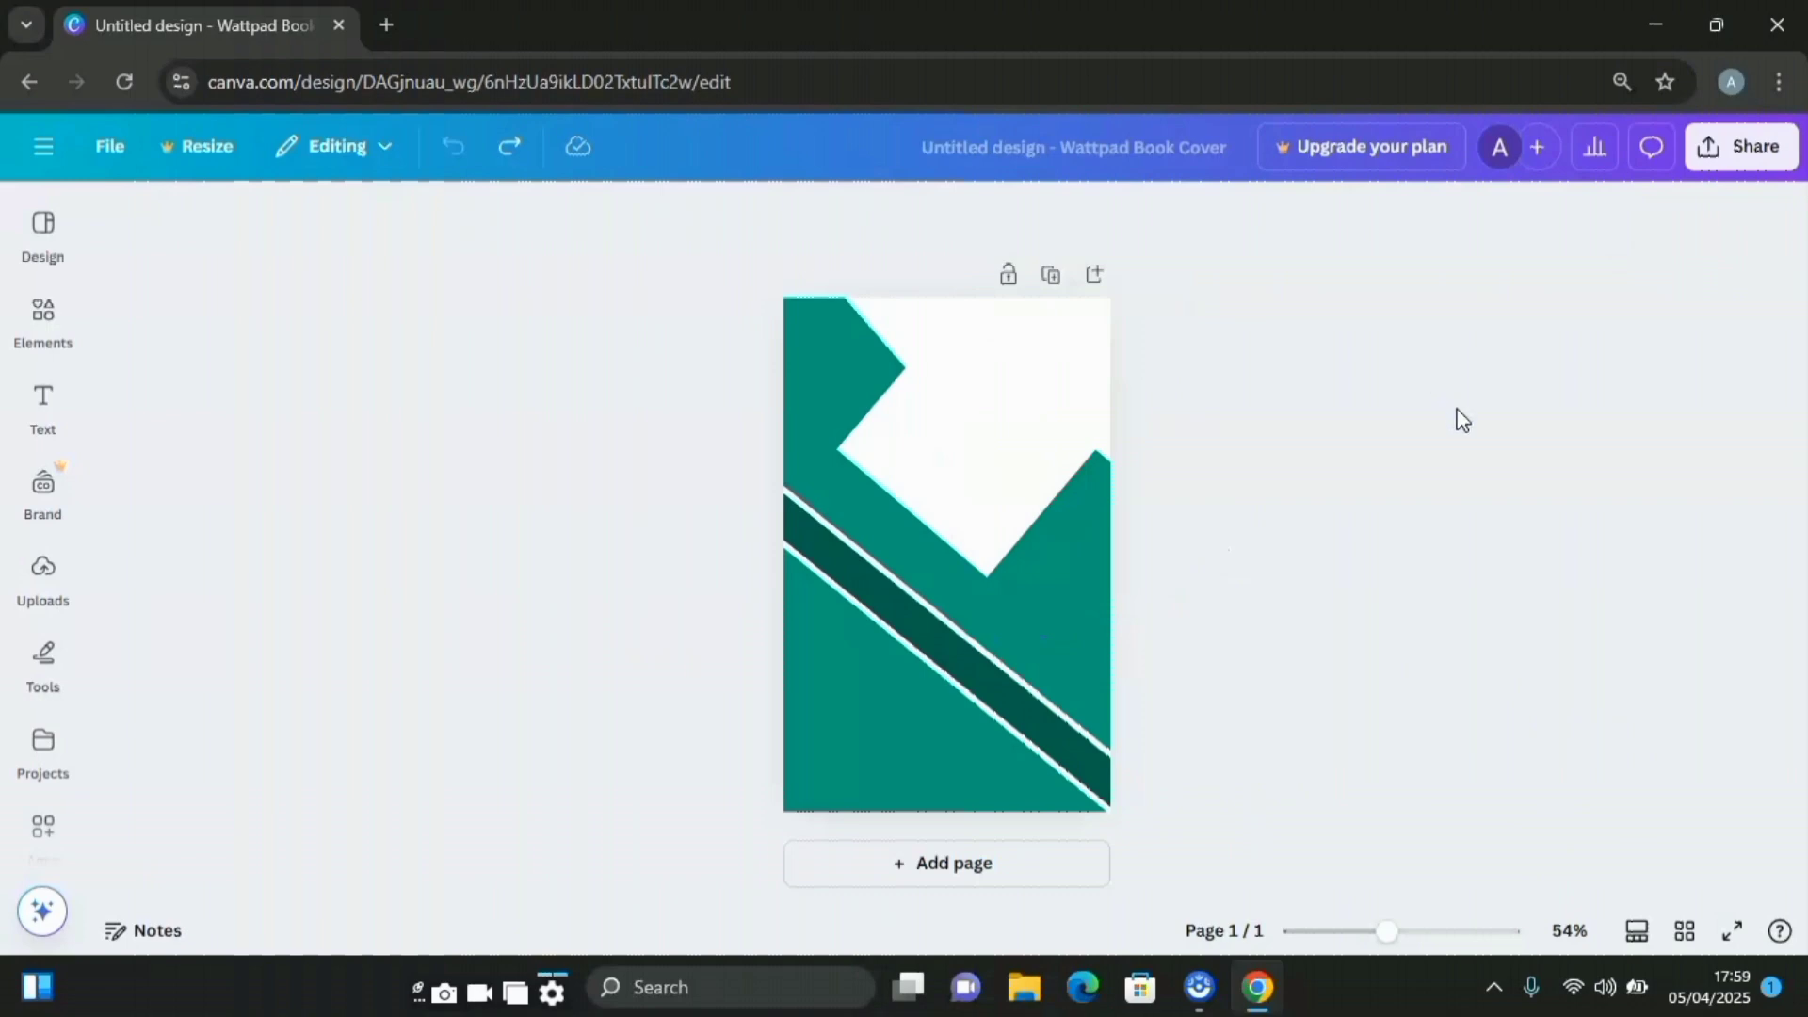
Duplicate the rotated teal square and move the copy to the lower left of the page
click(1083, 521)
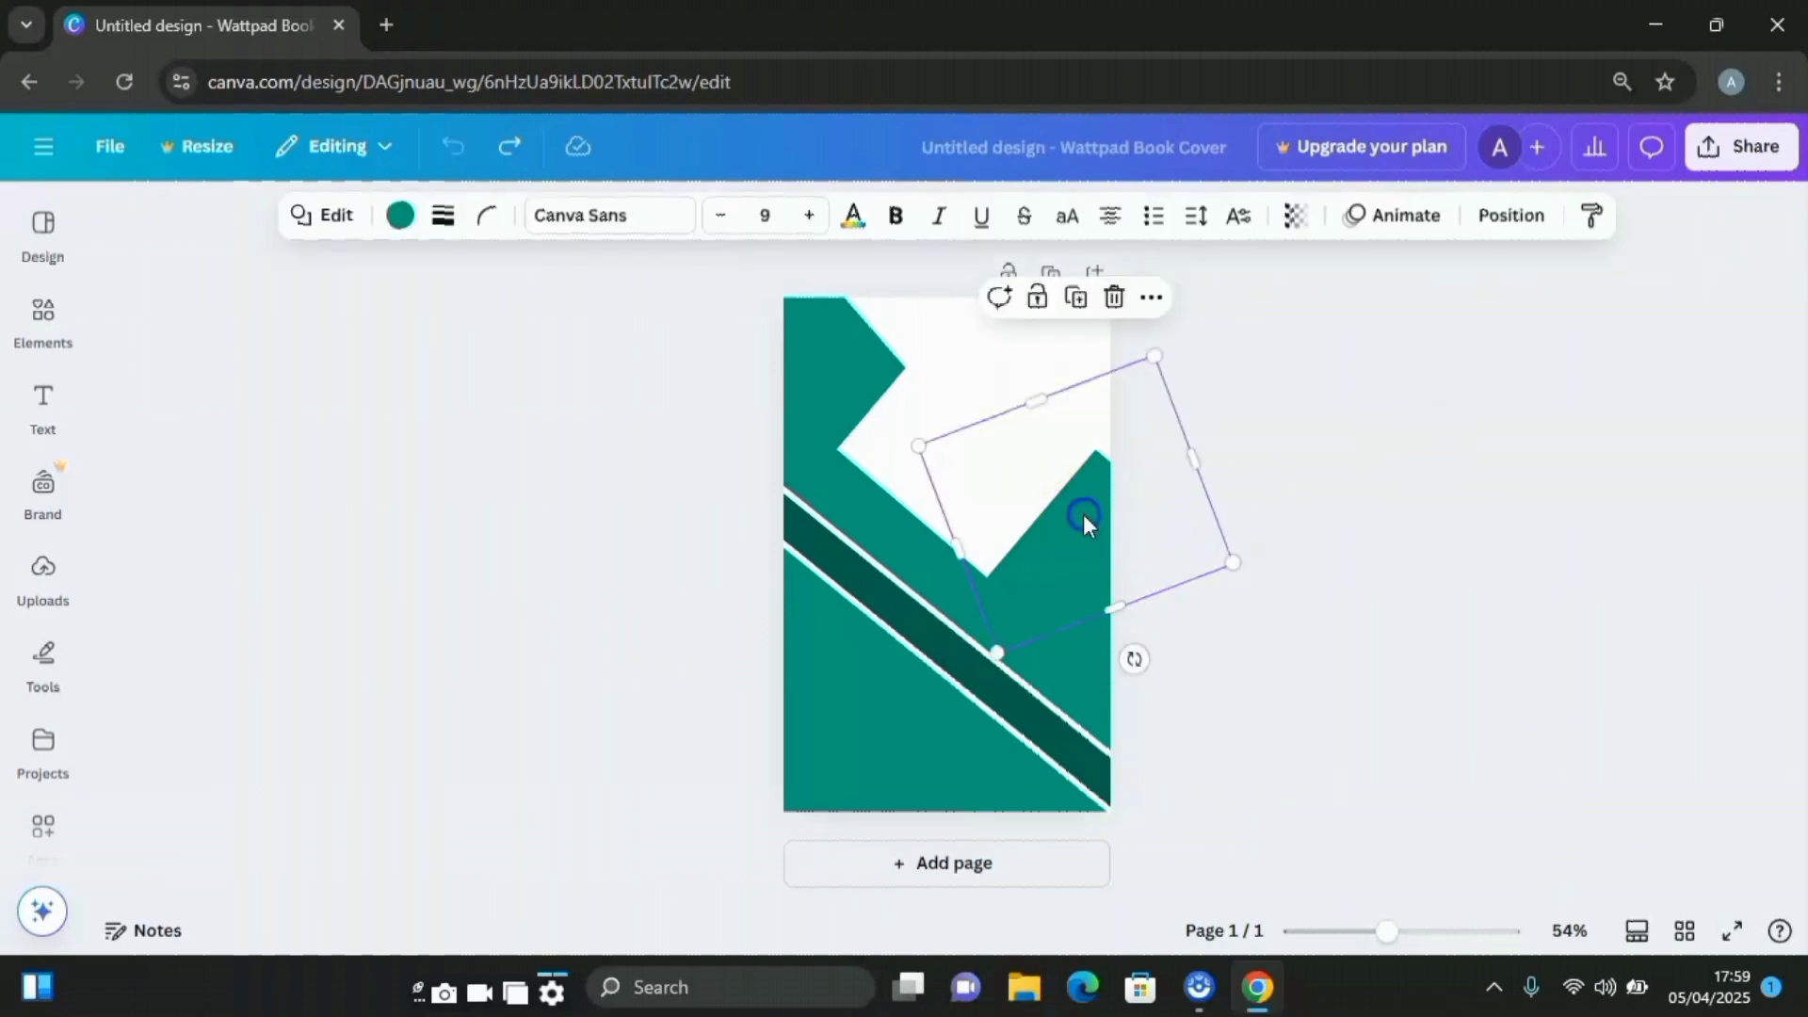
click(1075, 297)
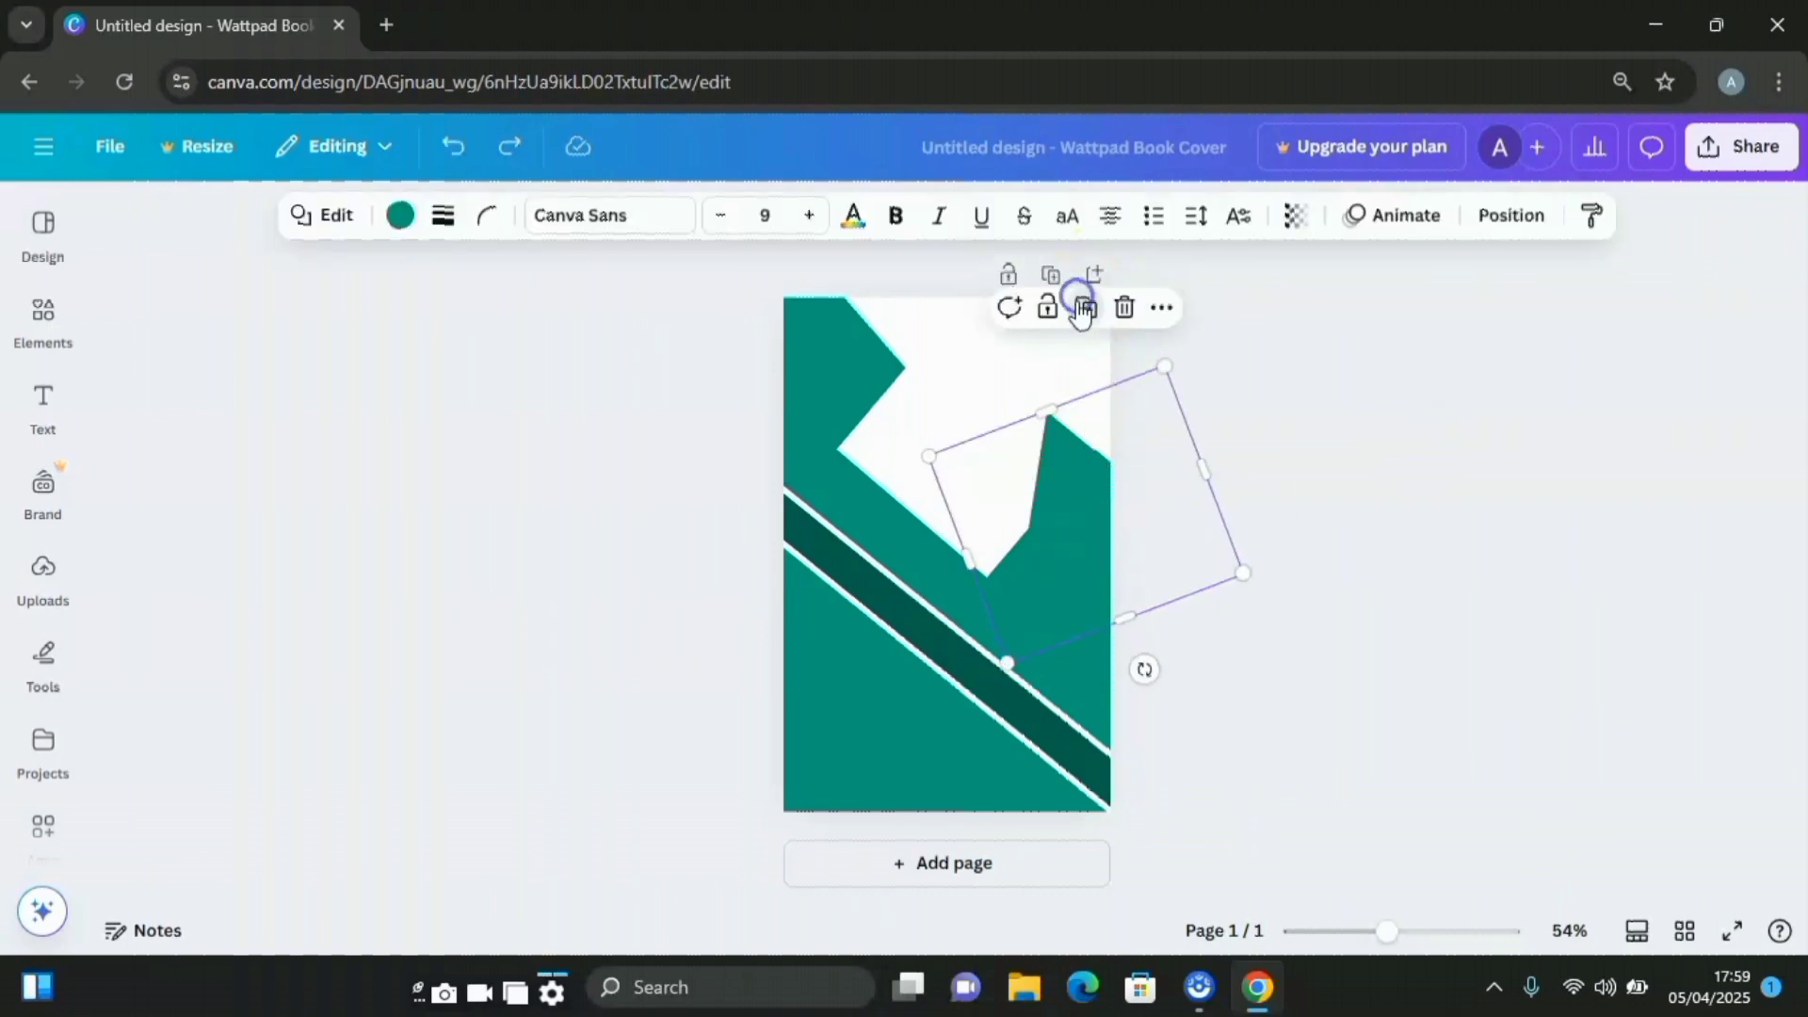
drag(1093, 453, 859, 637)
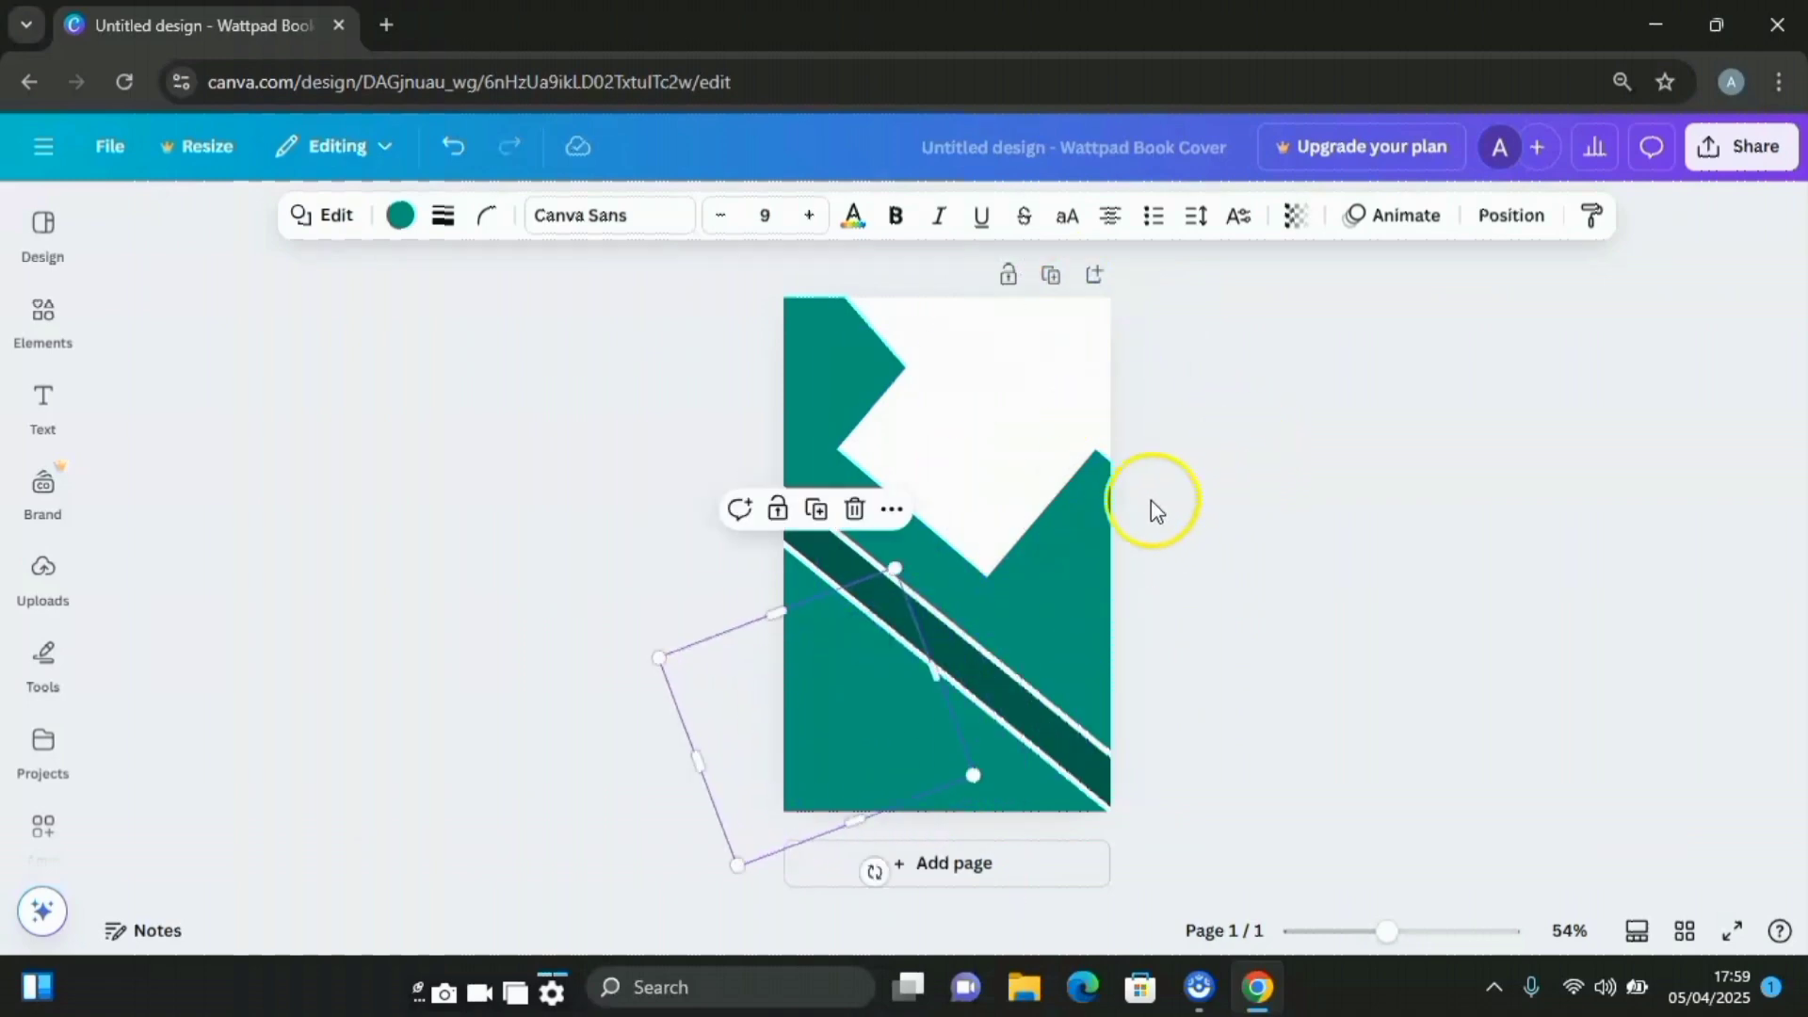
Enlarge the upper-right teal spike to about 428 by 375 and push the white diamond right
click(1100, 494)
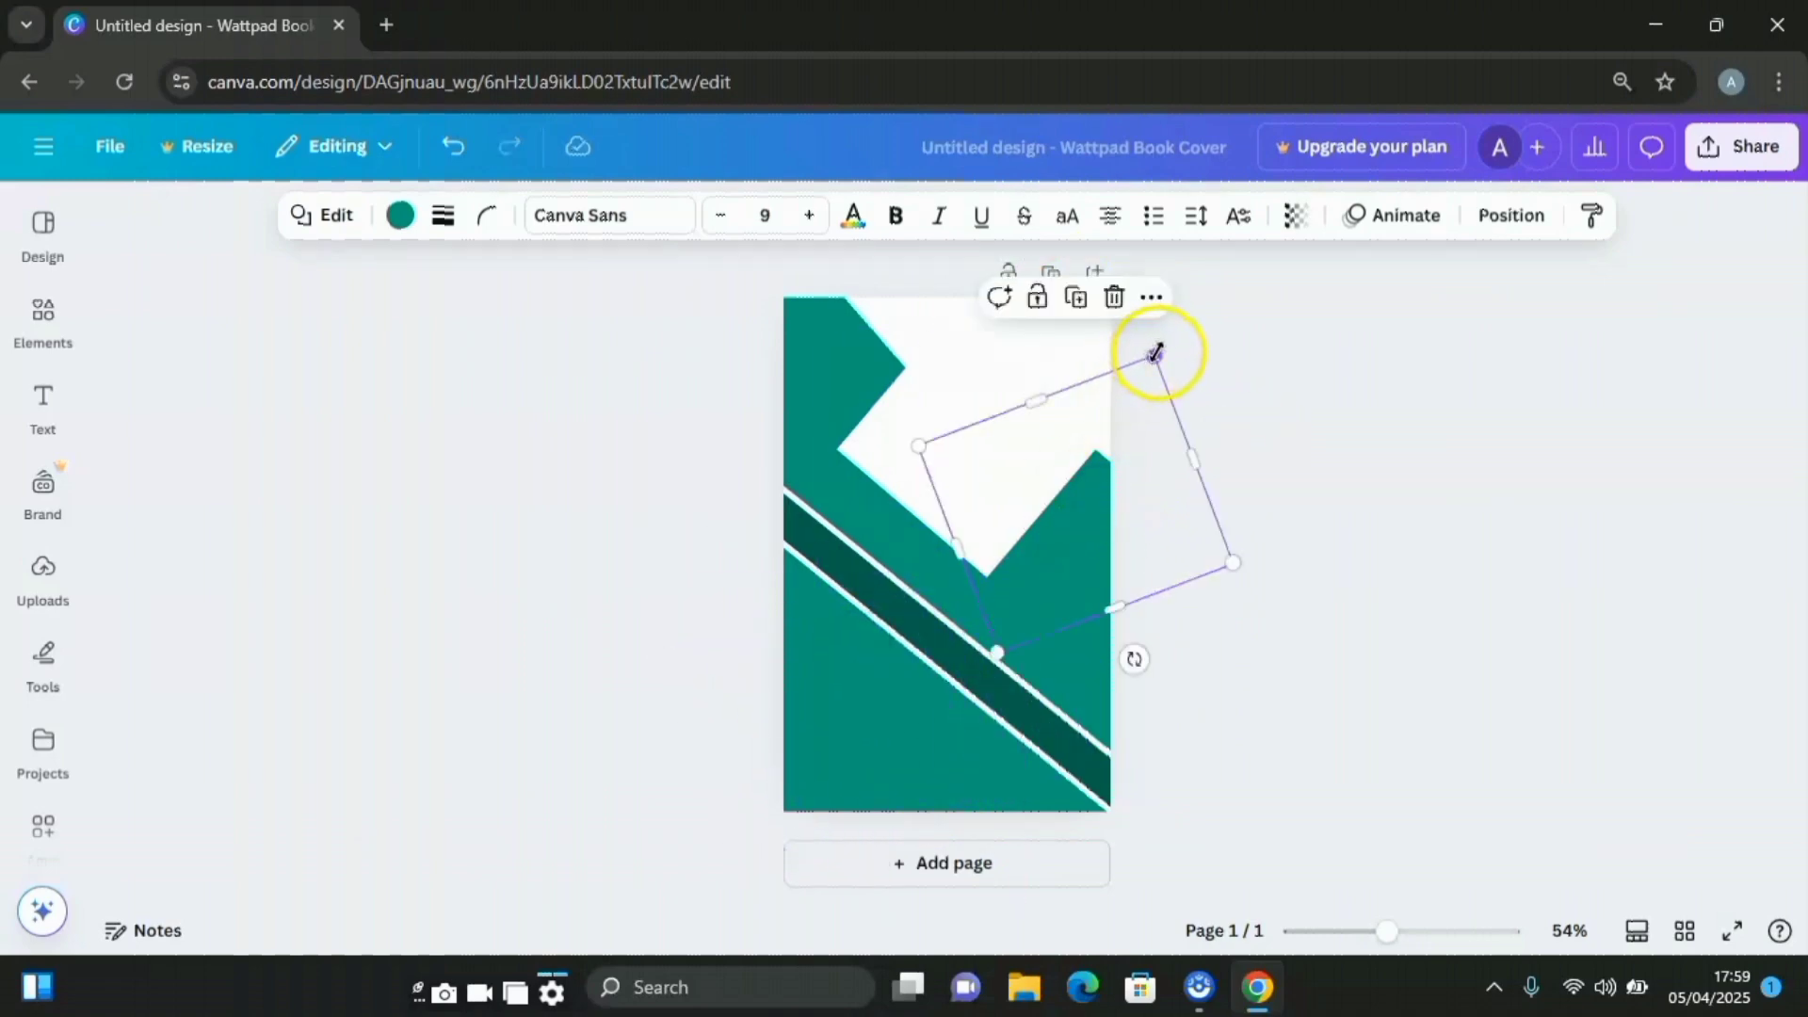
drag(1157, 353, 1184, 318)
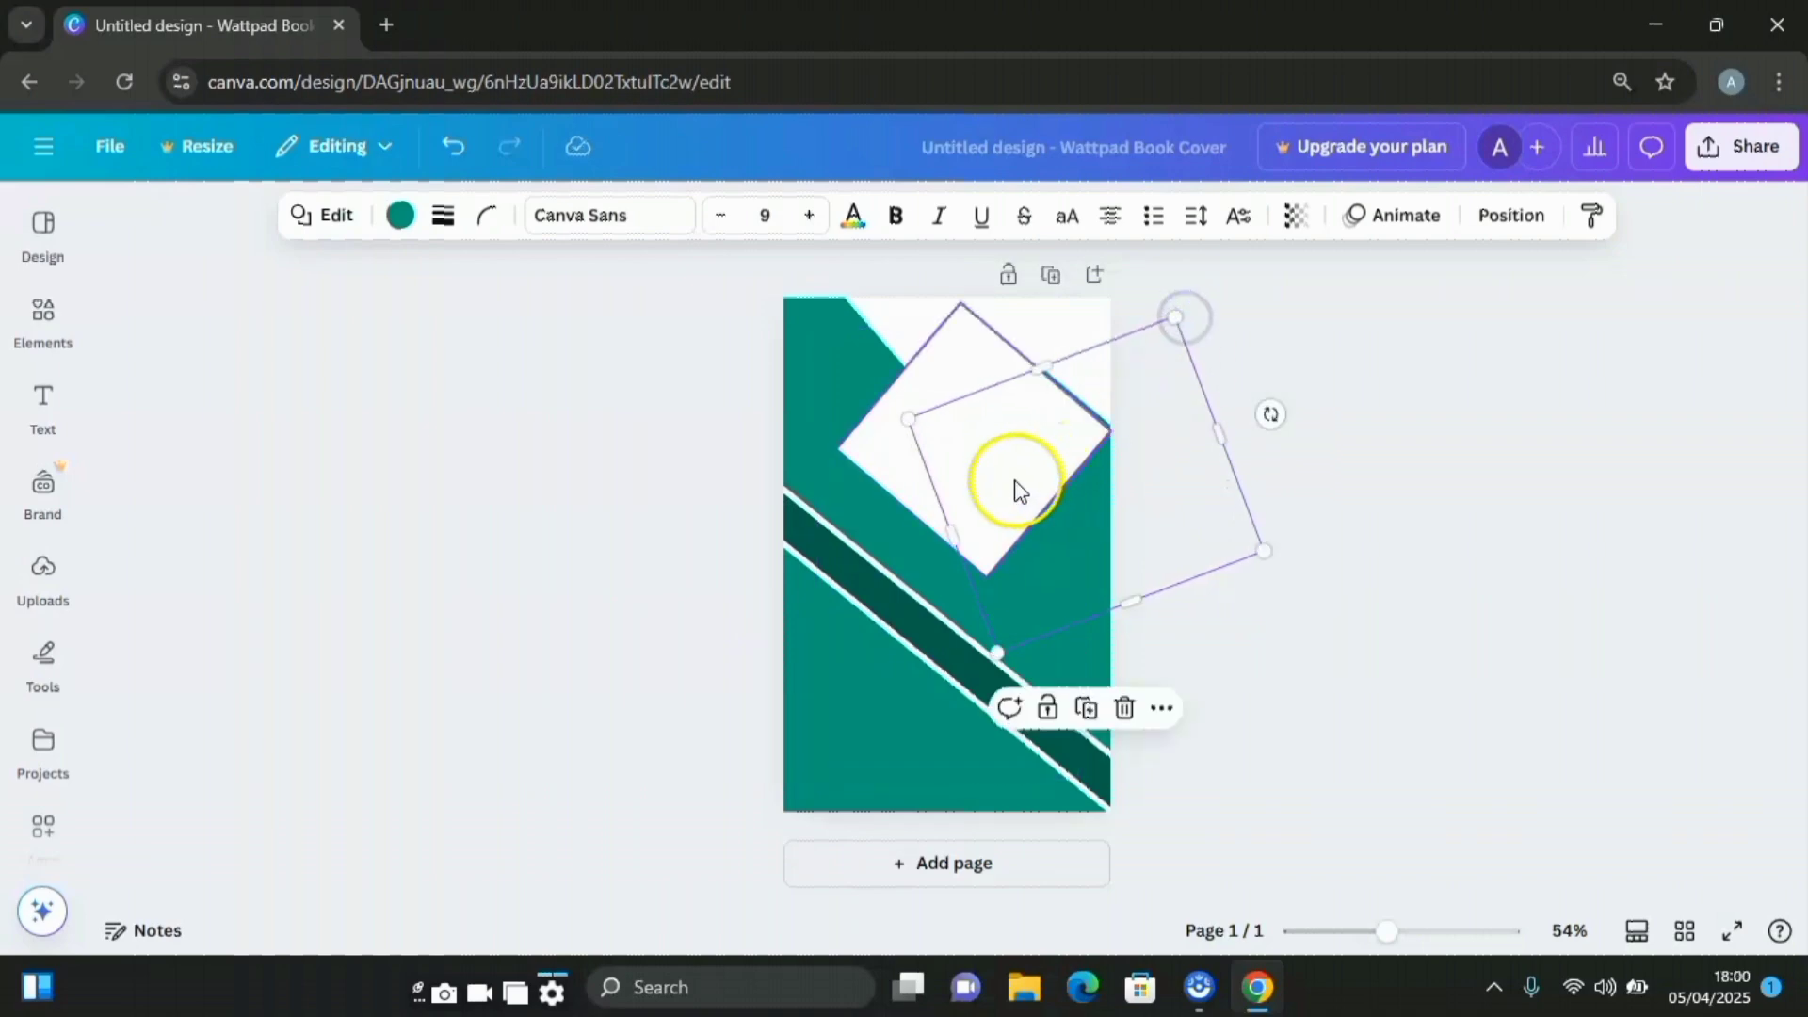
click(890, 454)
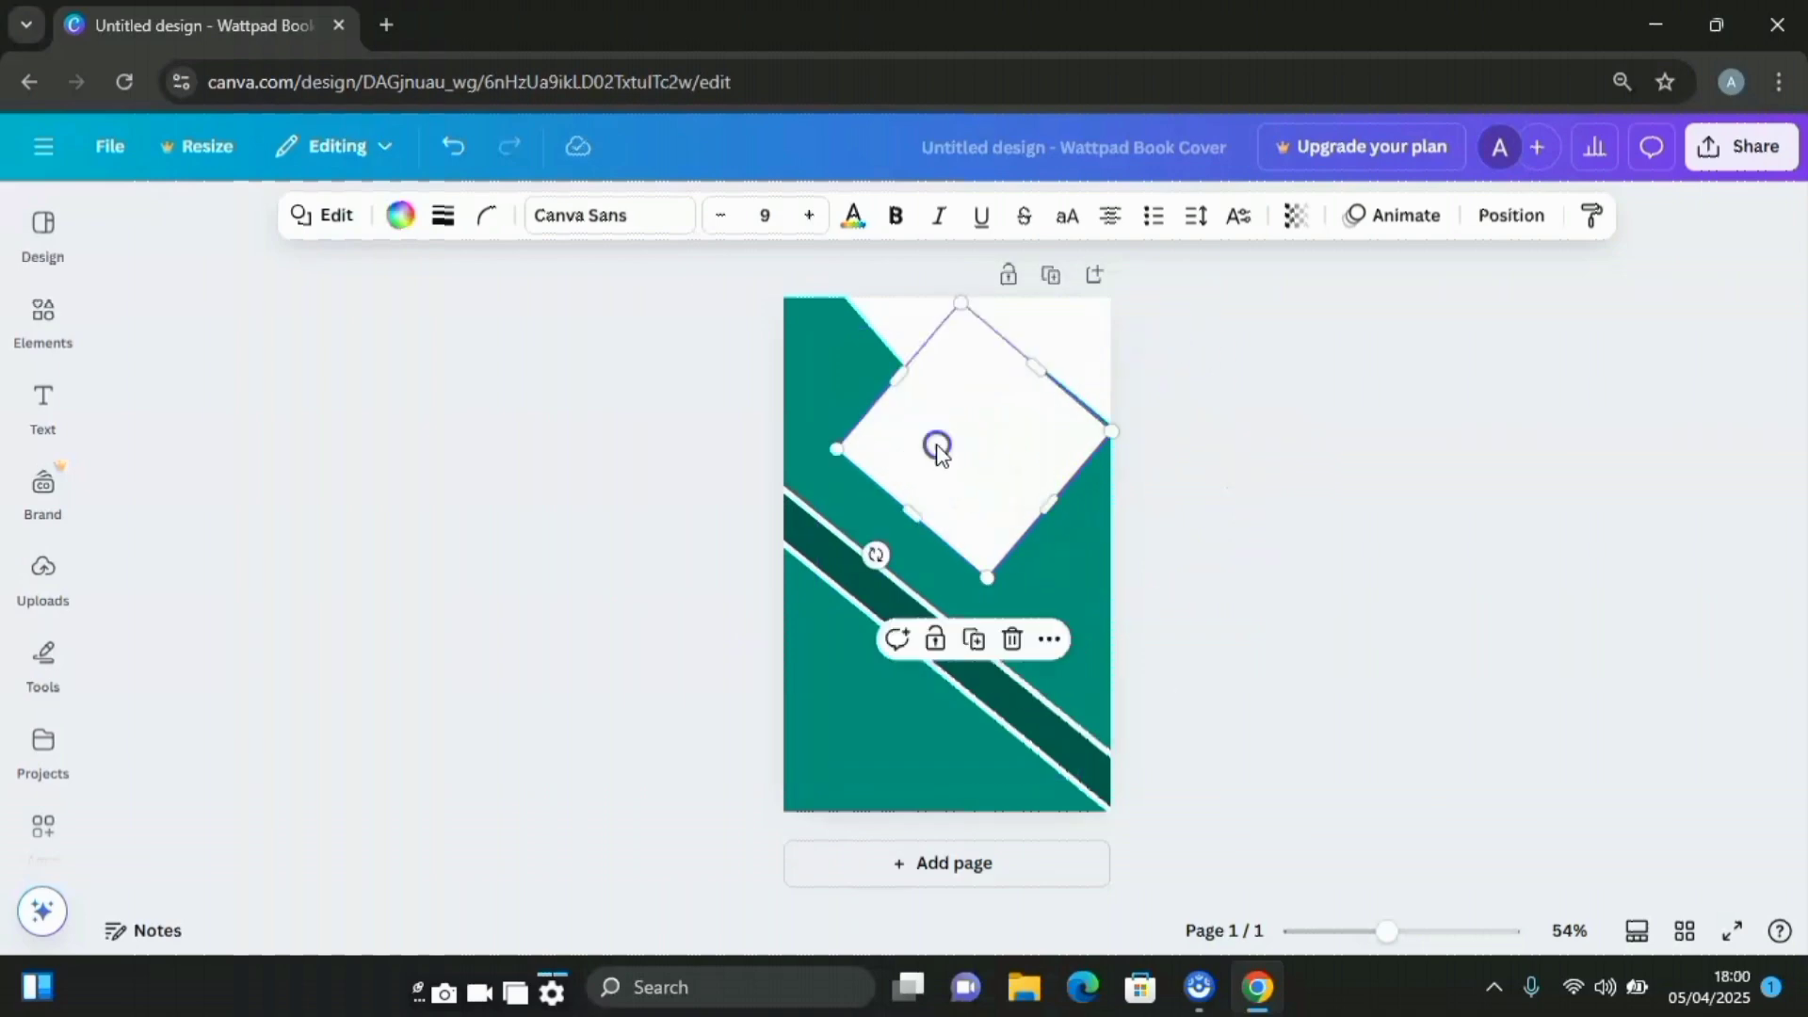
drag(937, 448, 1121, 456)
click(1408, 452)
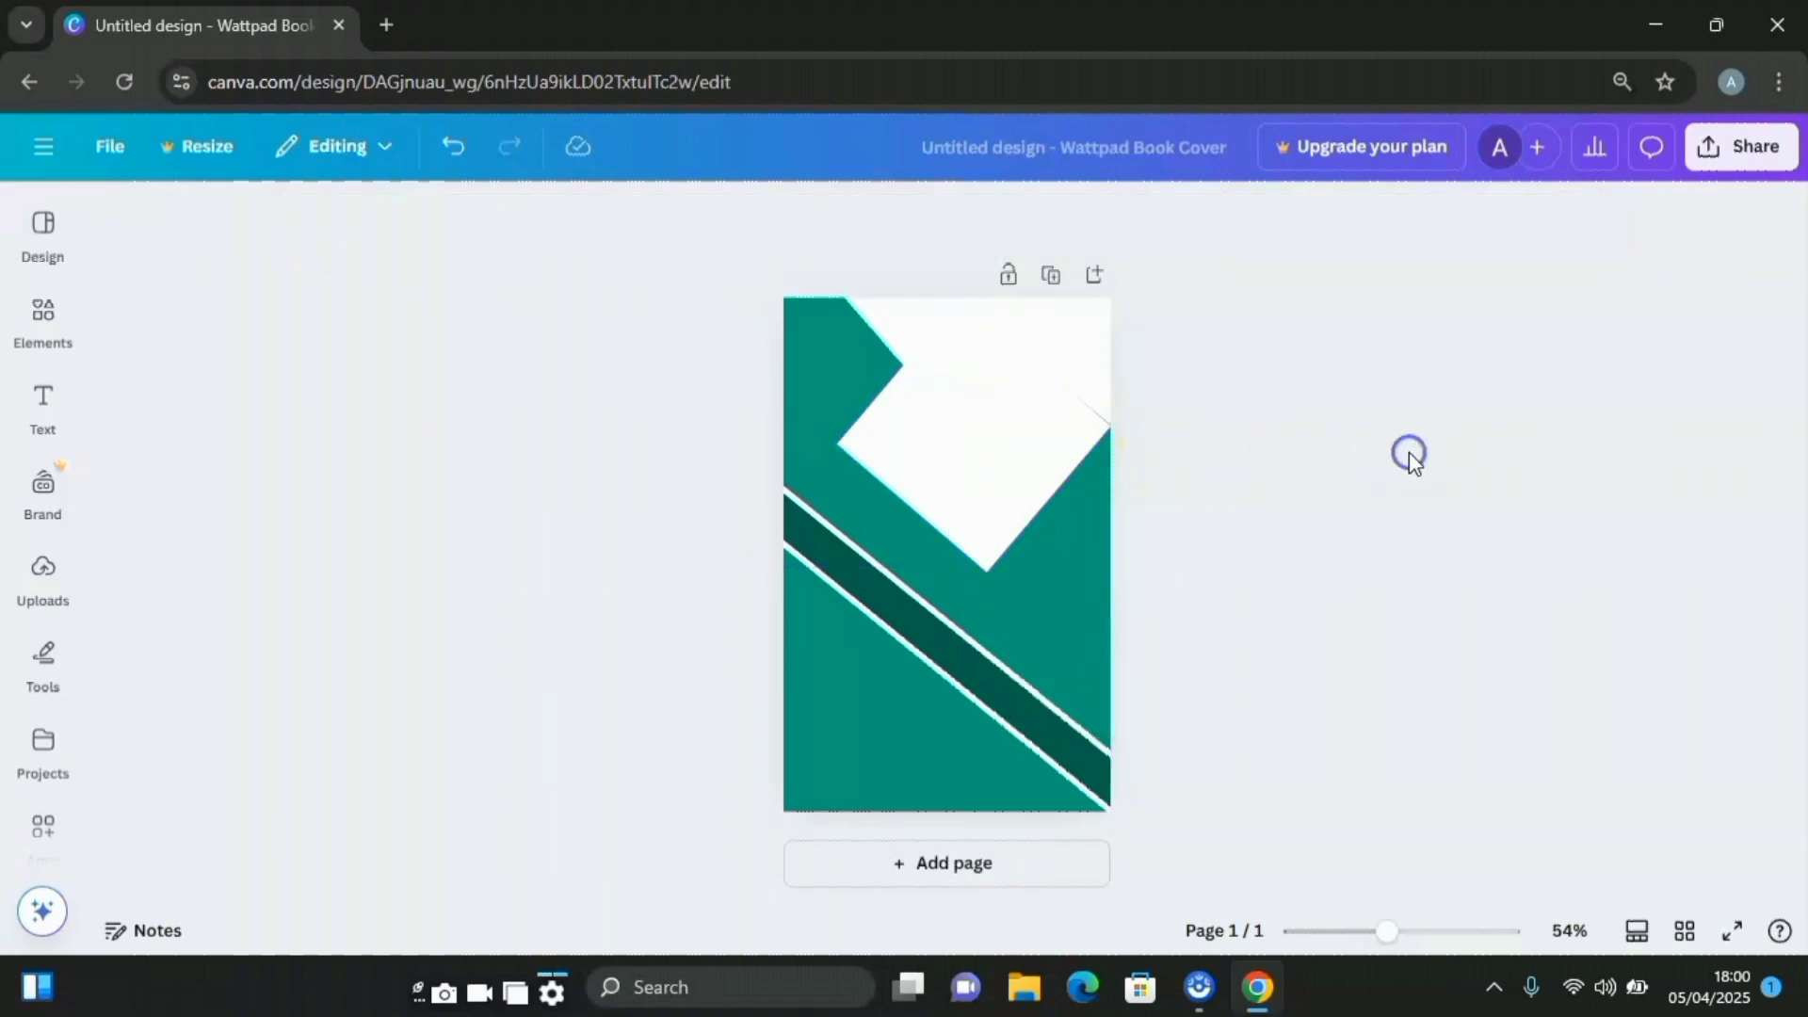
Move and enlarge the lower-left rotated square across the lower diagonal stripe
click(816, 738)
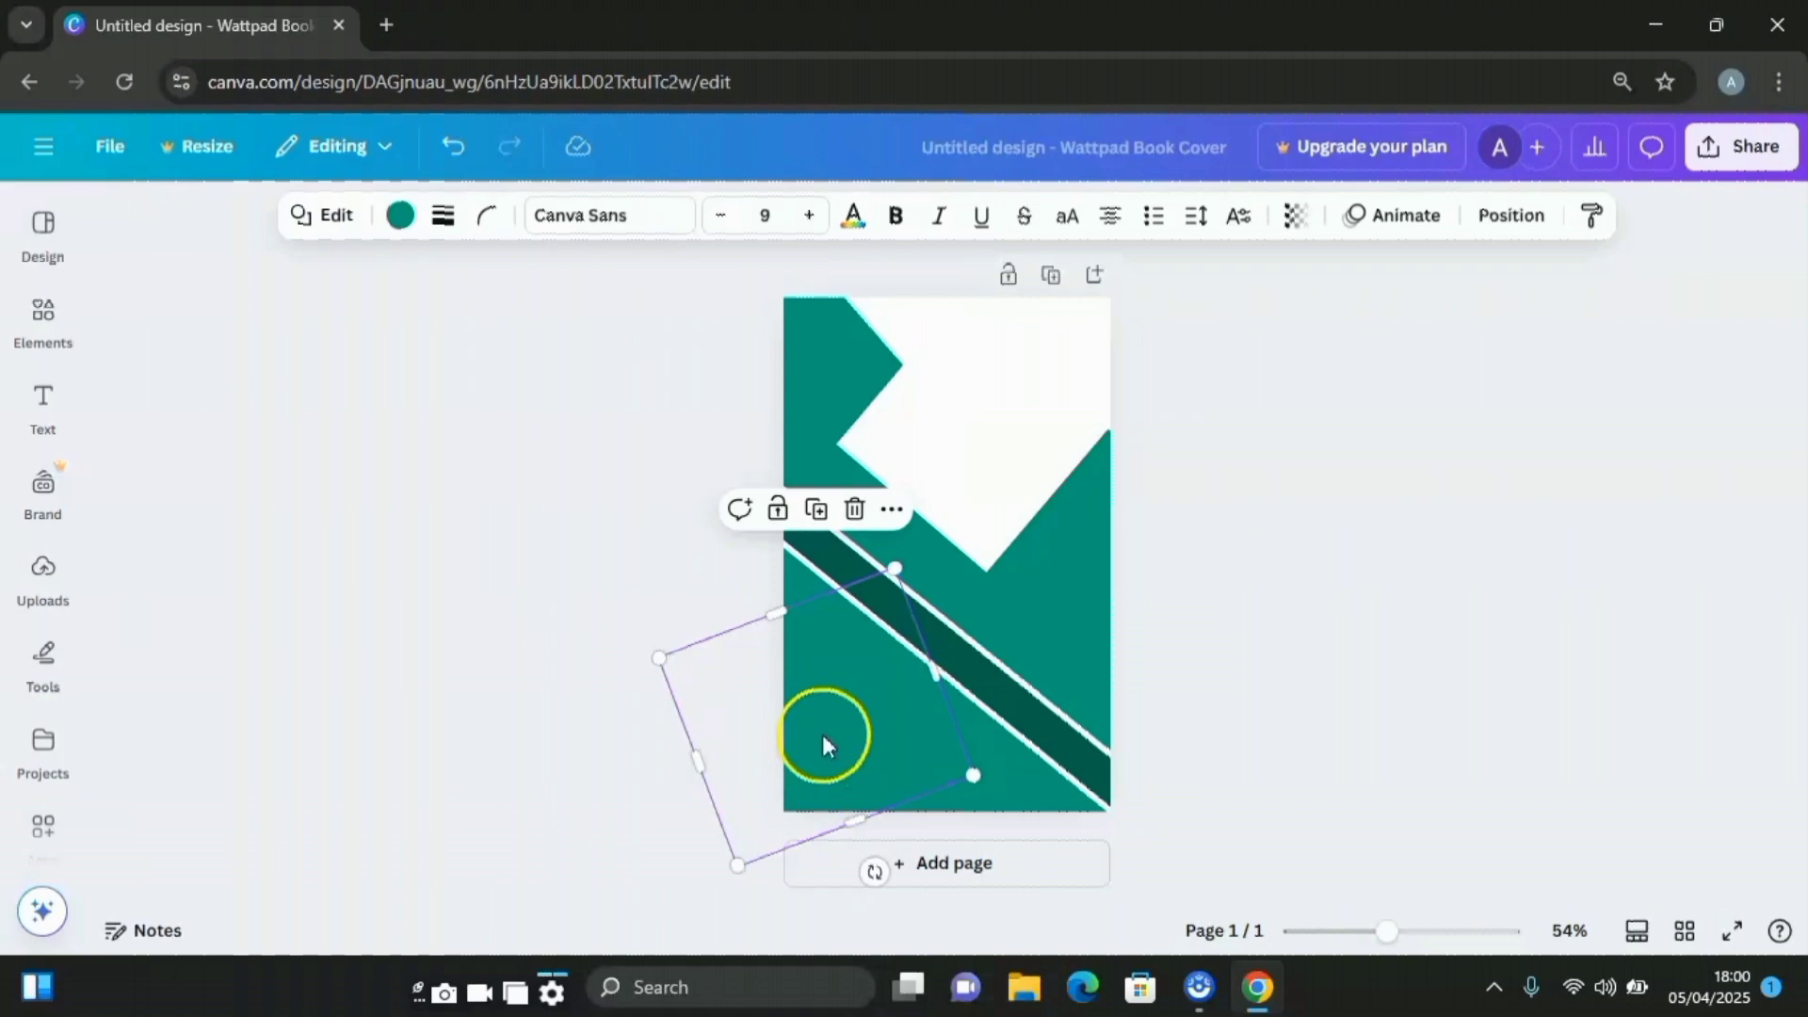
drag(839, 765, 882, 736)
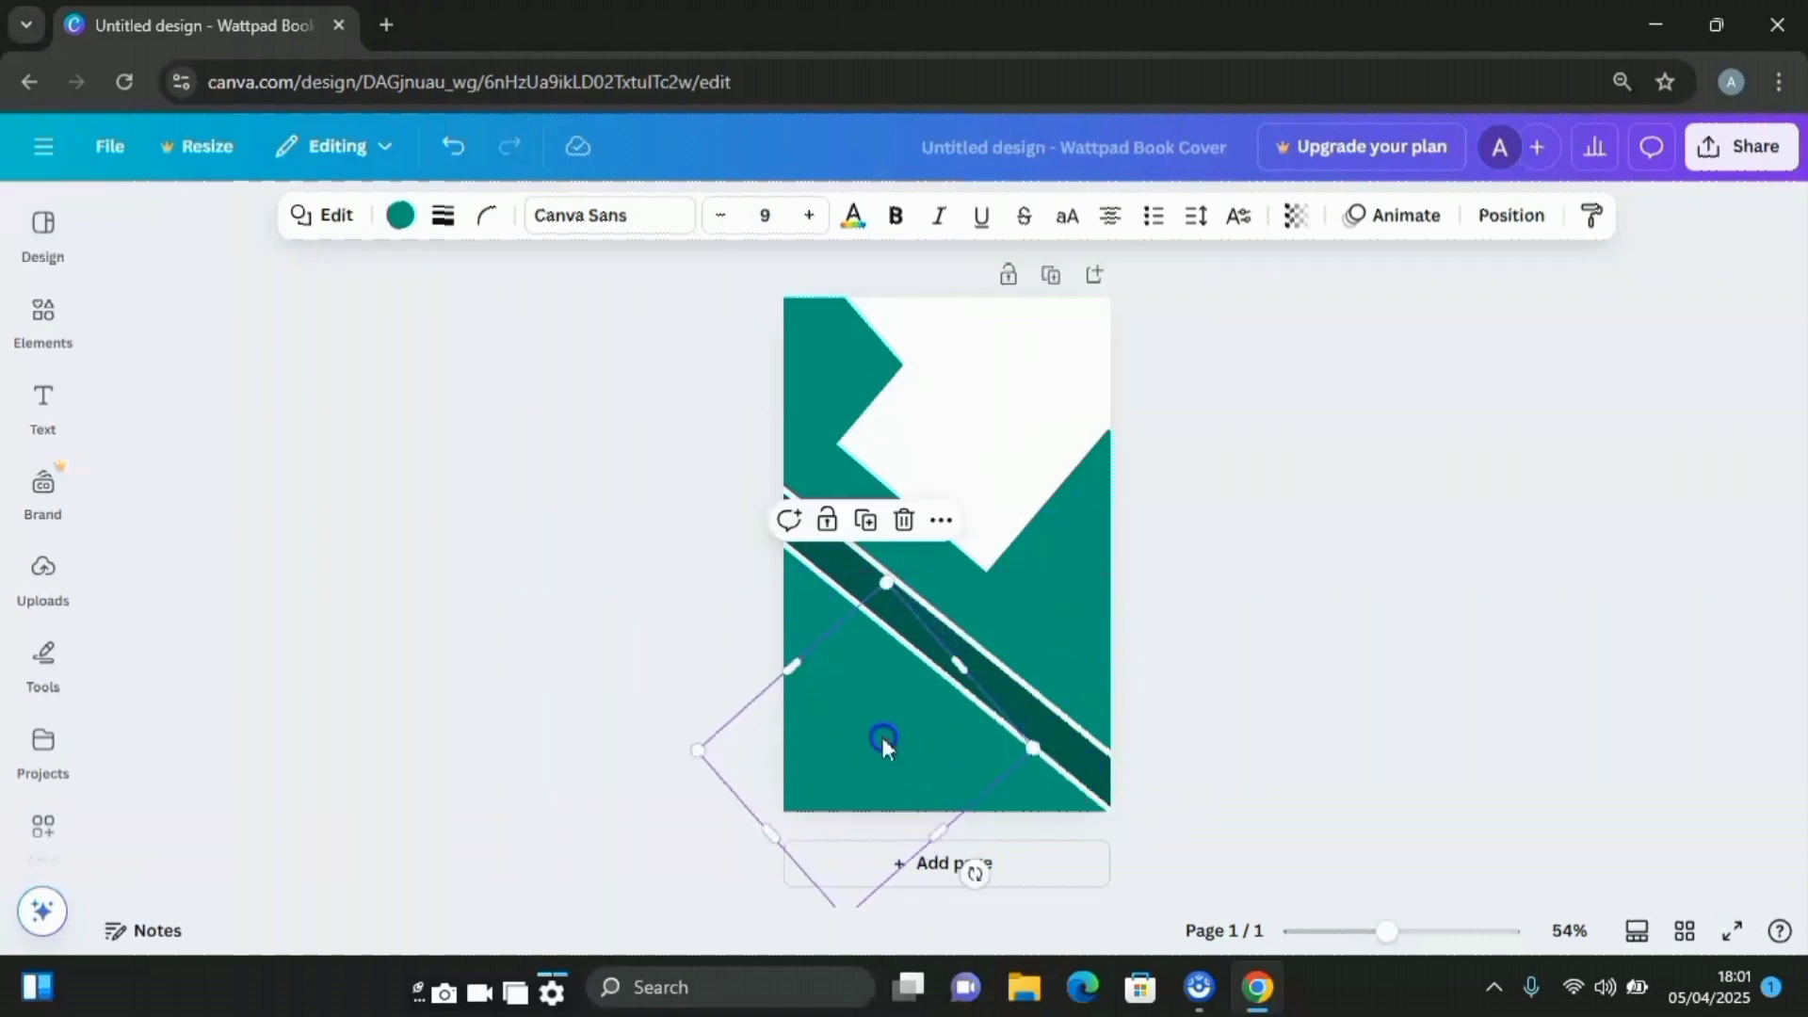
drag(969, 864, 602, 650)
drag(859, 704, 814, 761)
Try red on the square, then return it to teal #009a7a
click(405, 216)
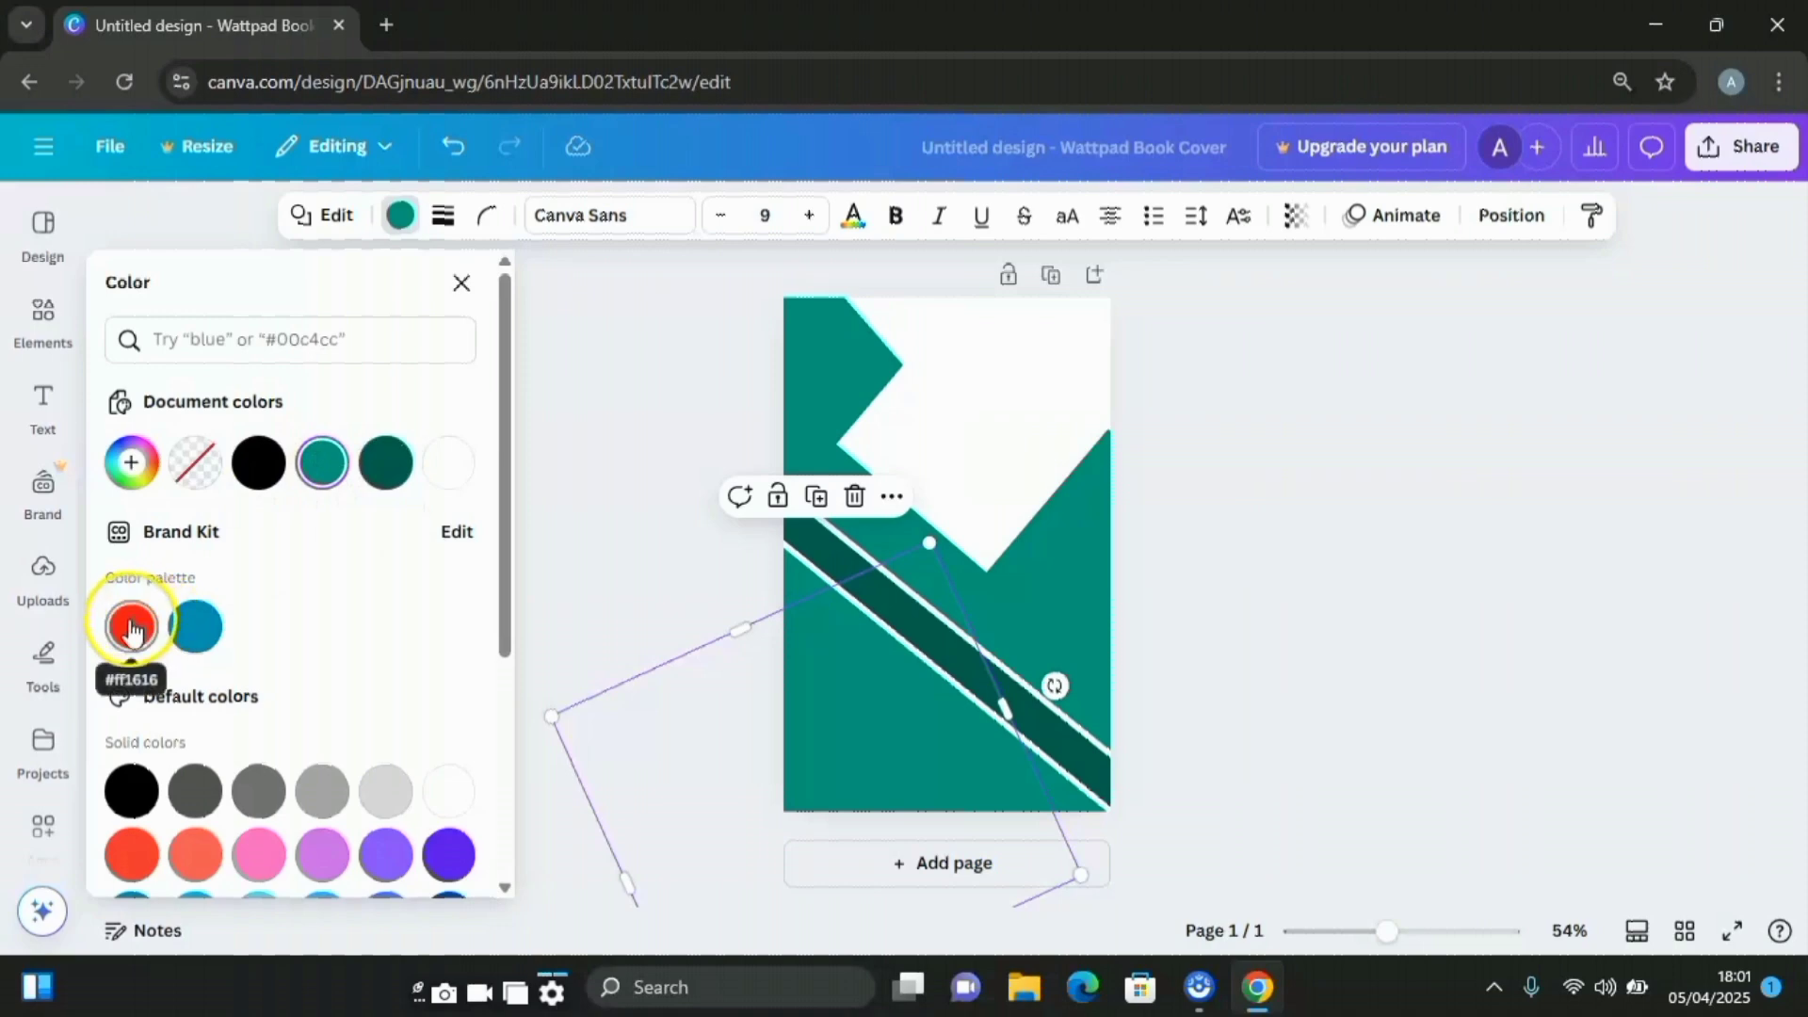
click(141, 629)
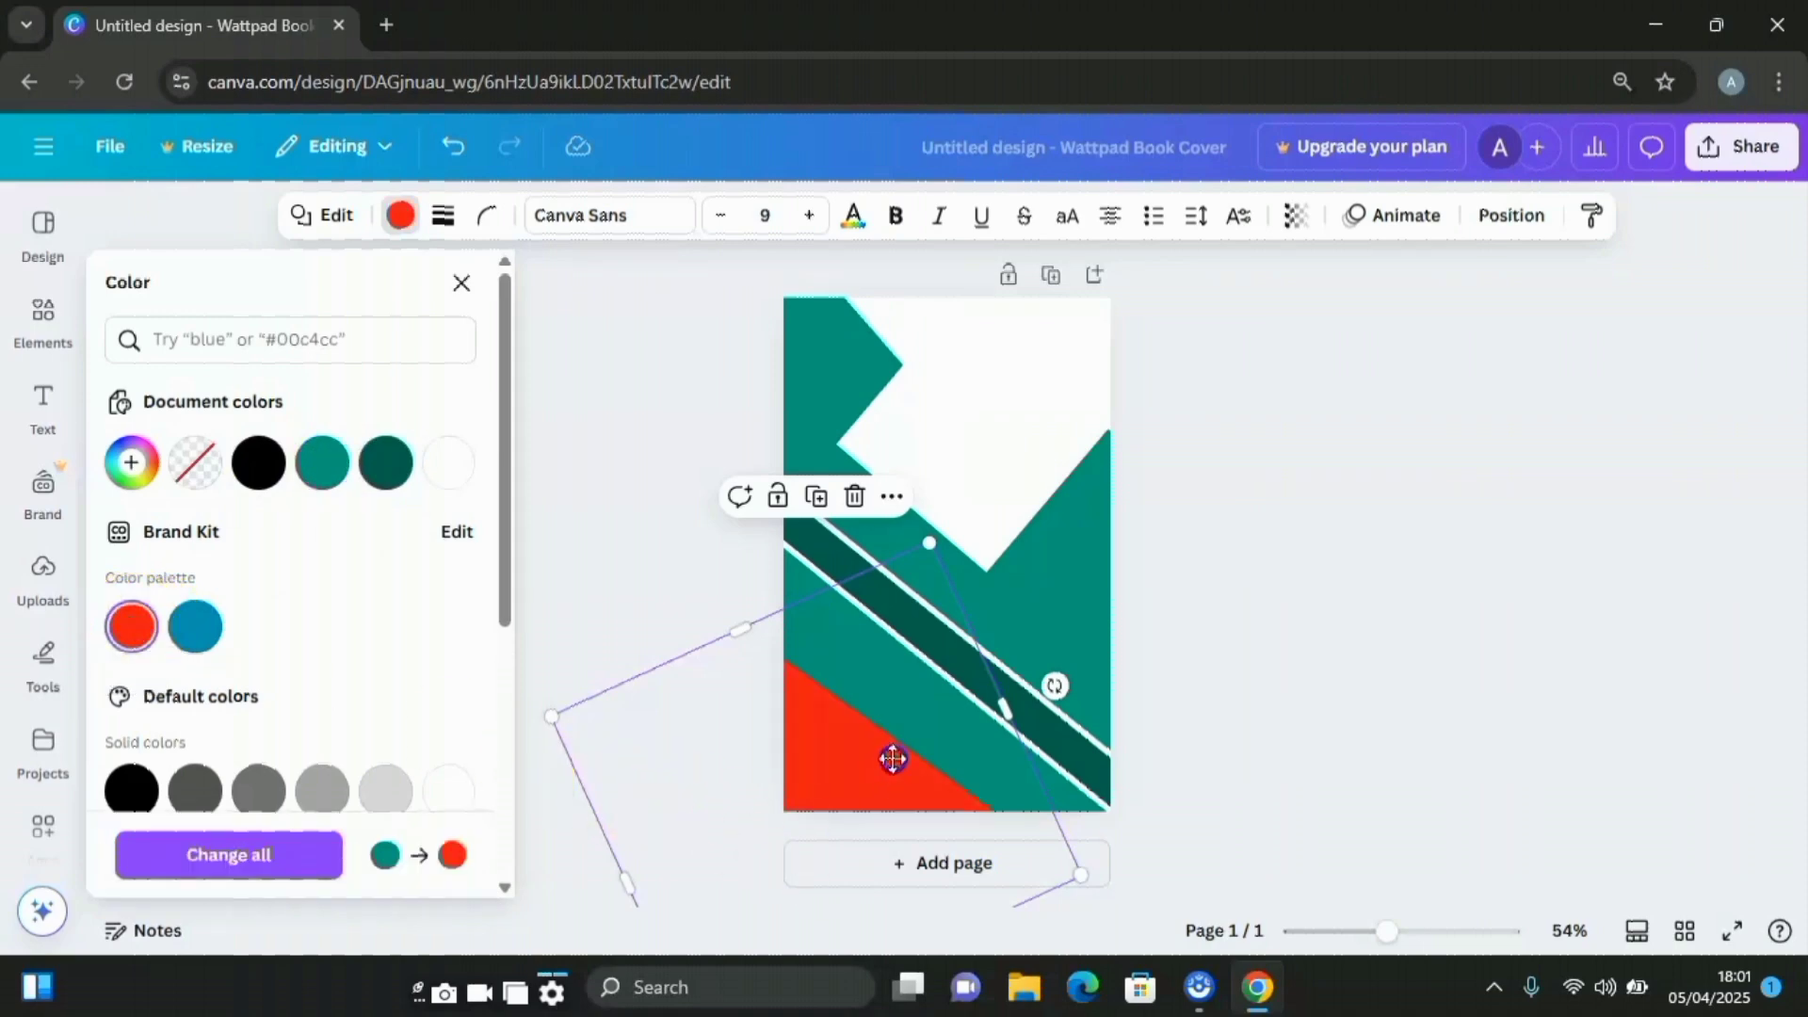
drag(880, 767, 927, 751)
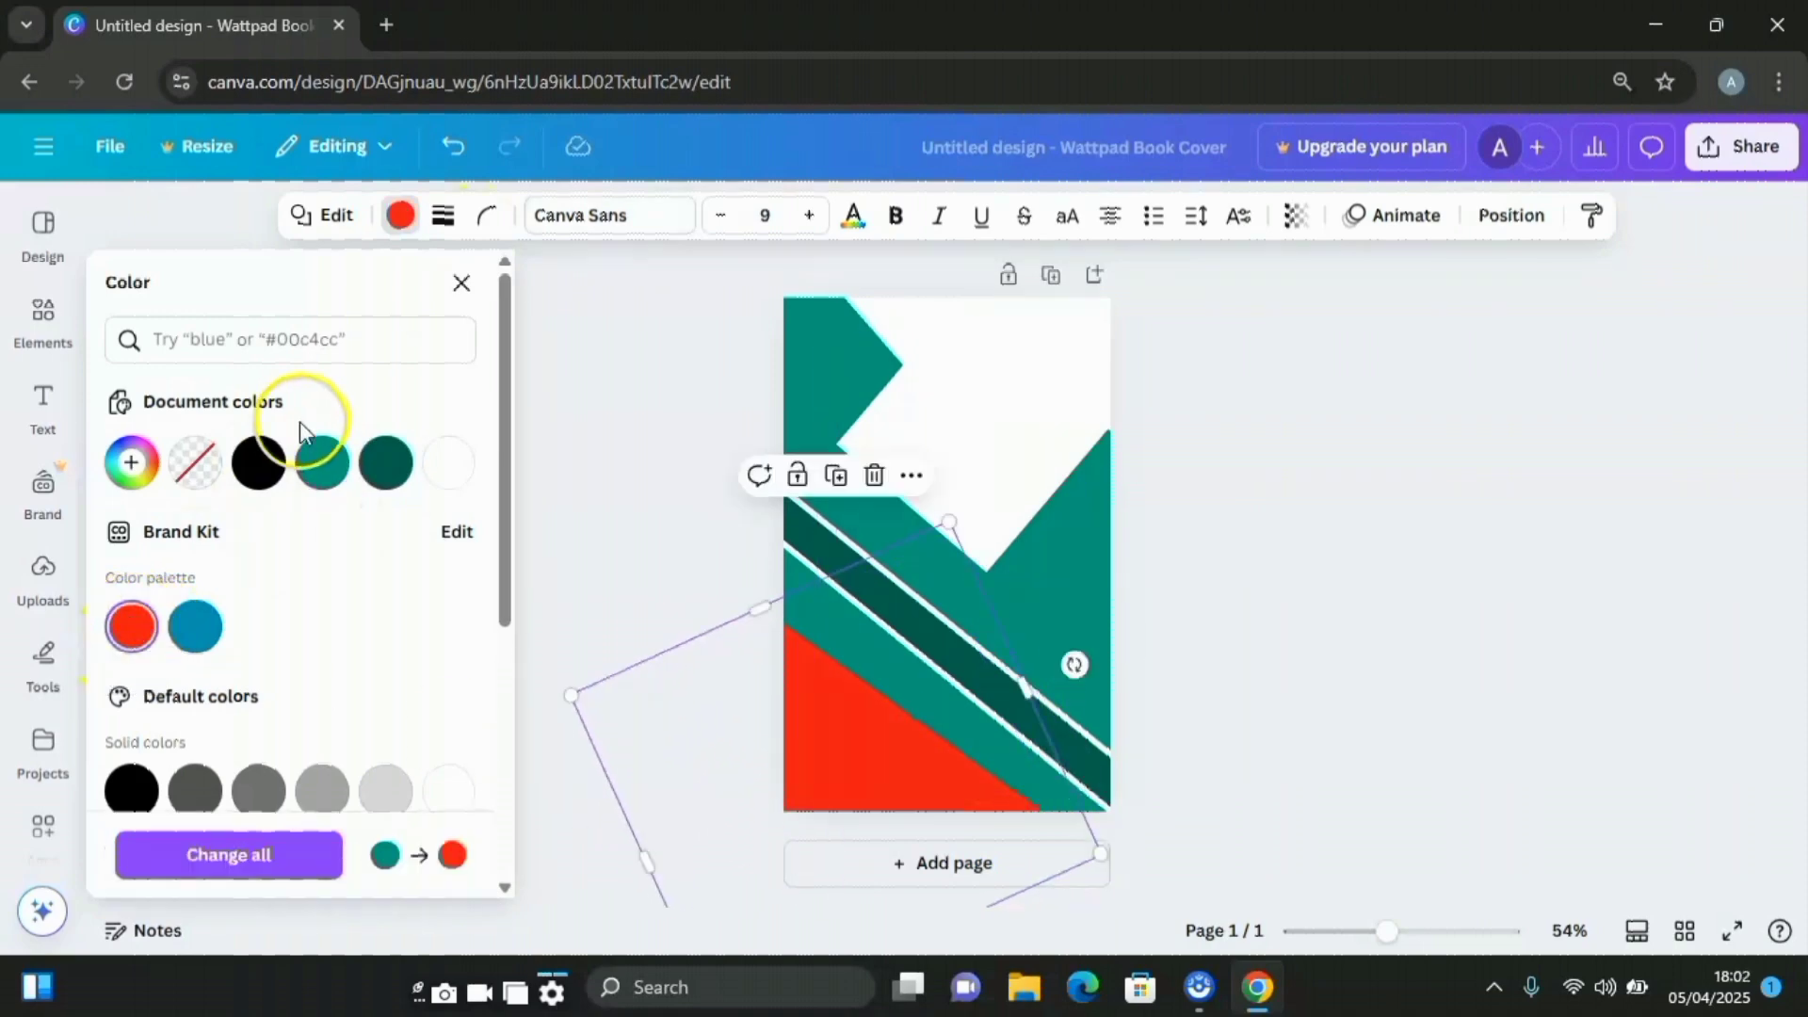
click(325, 464)
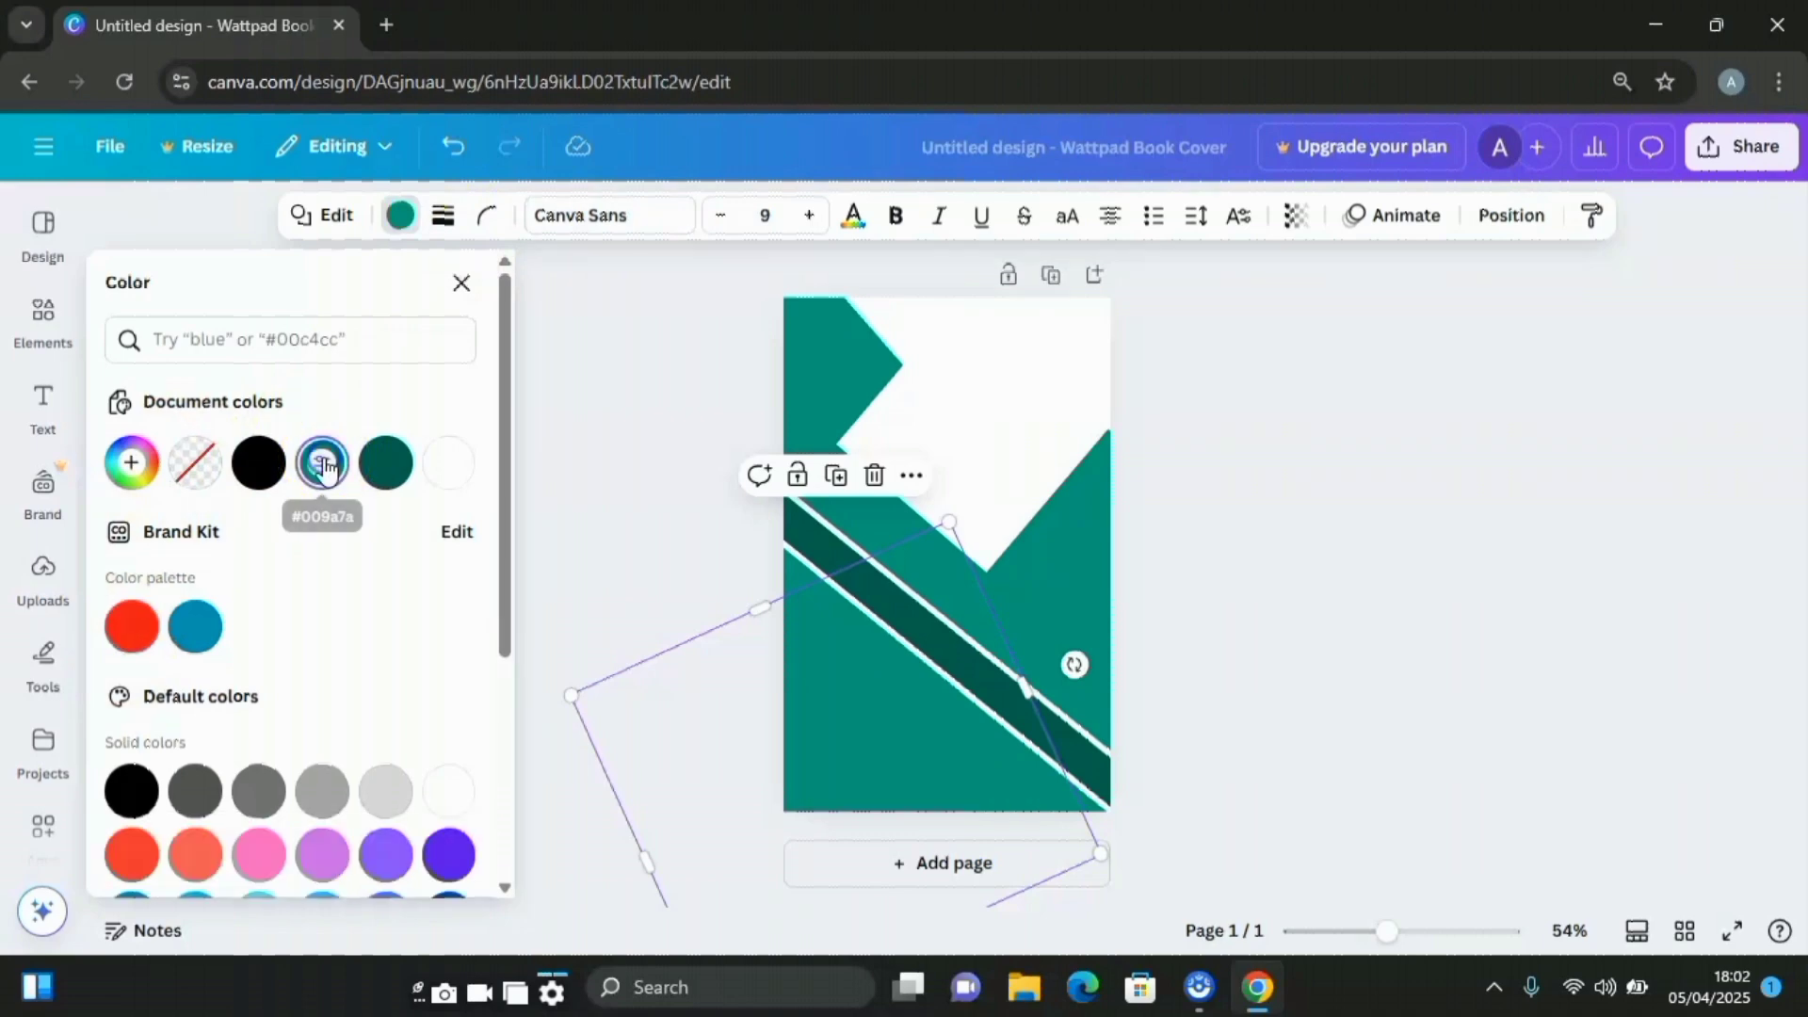
Add the recently used shadow line, rotate it to 37° and lengthen it past the page edge
click(43, 347)
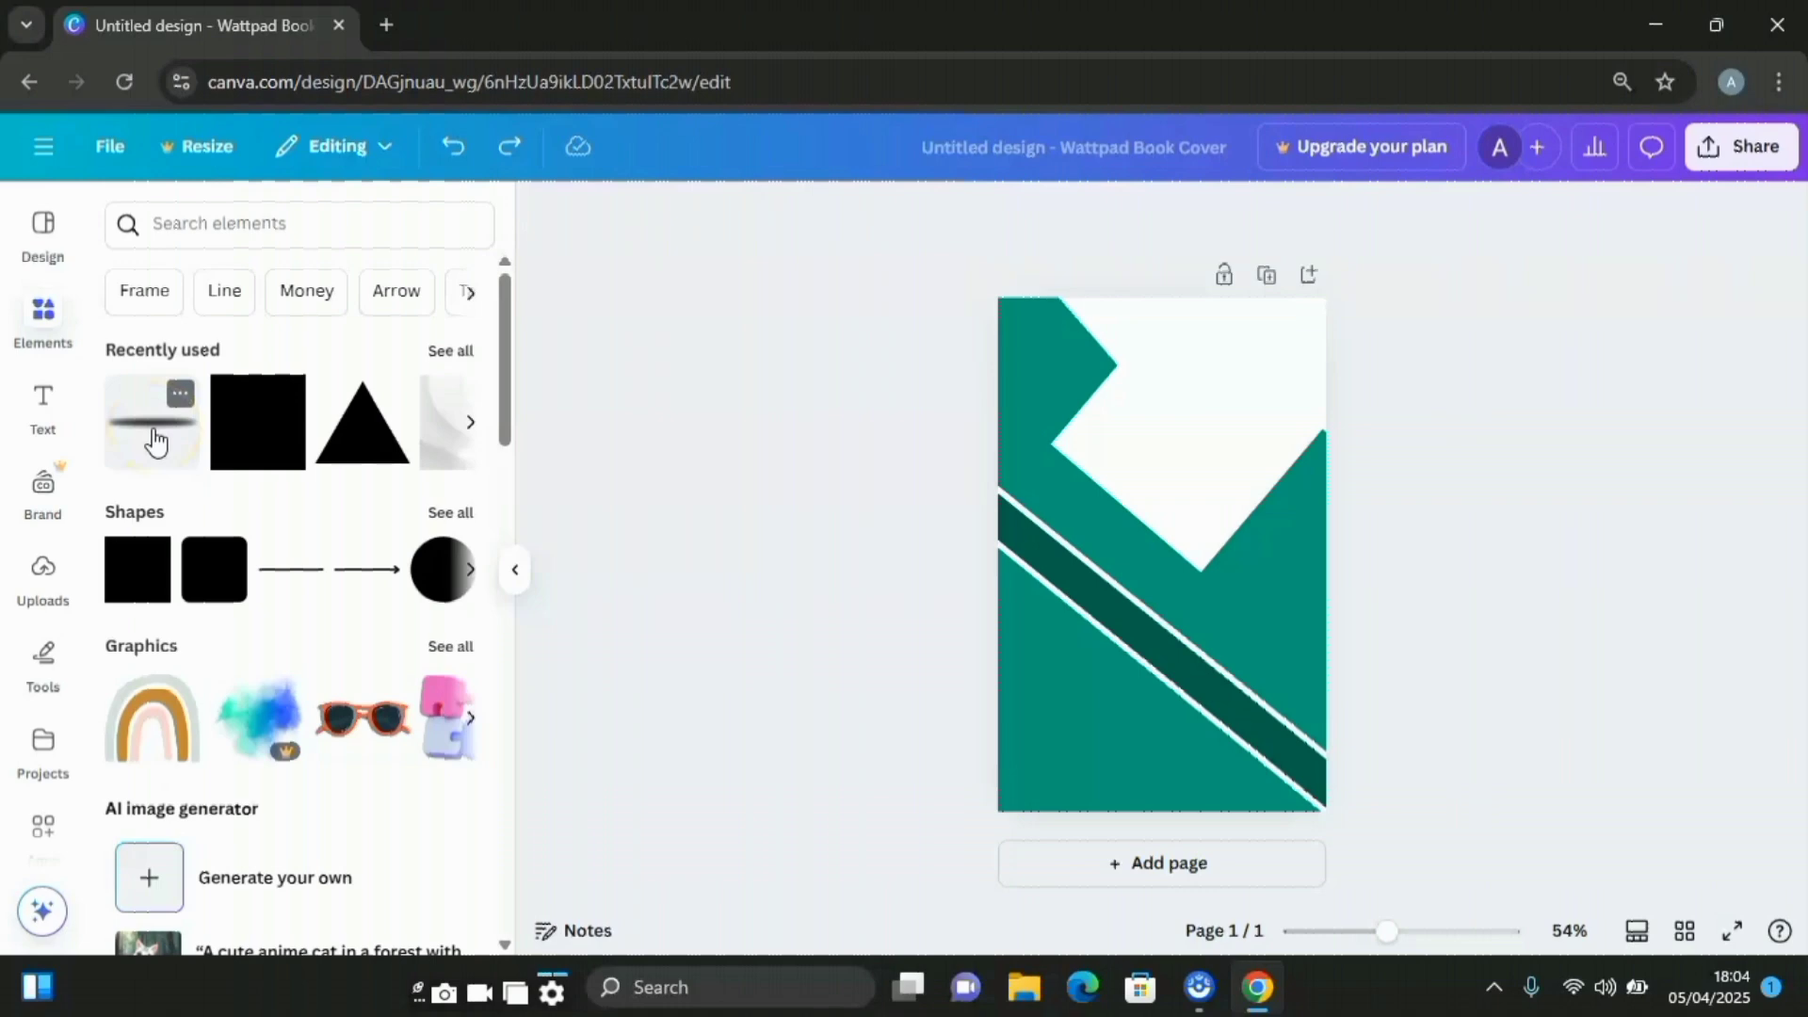
click(155, 435)
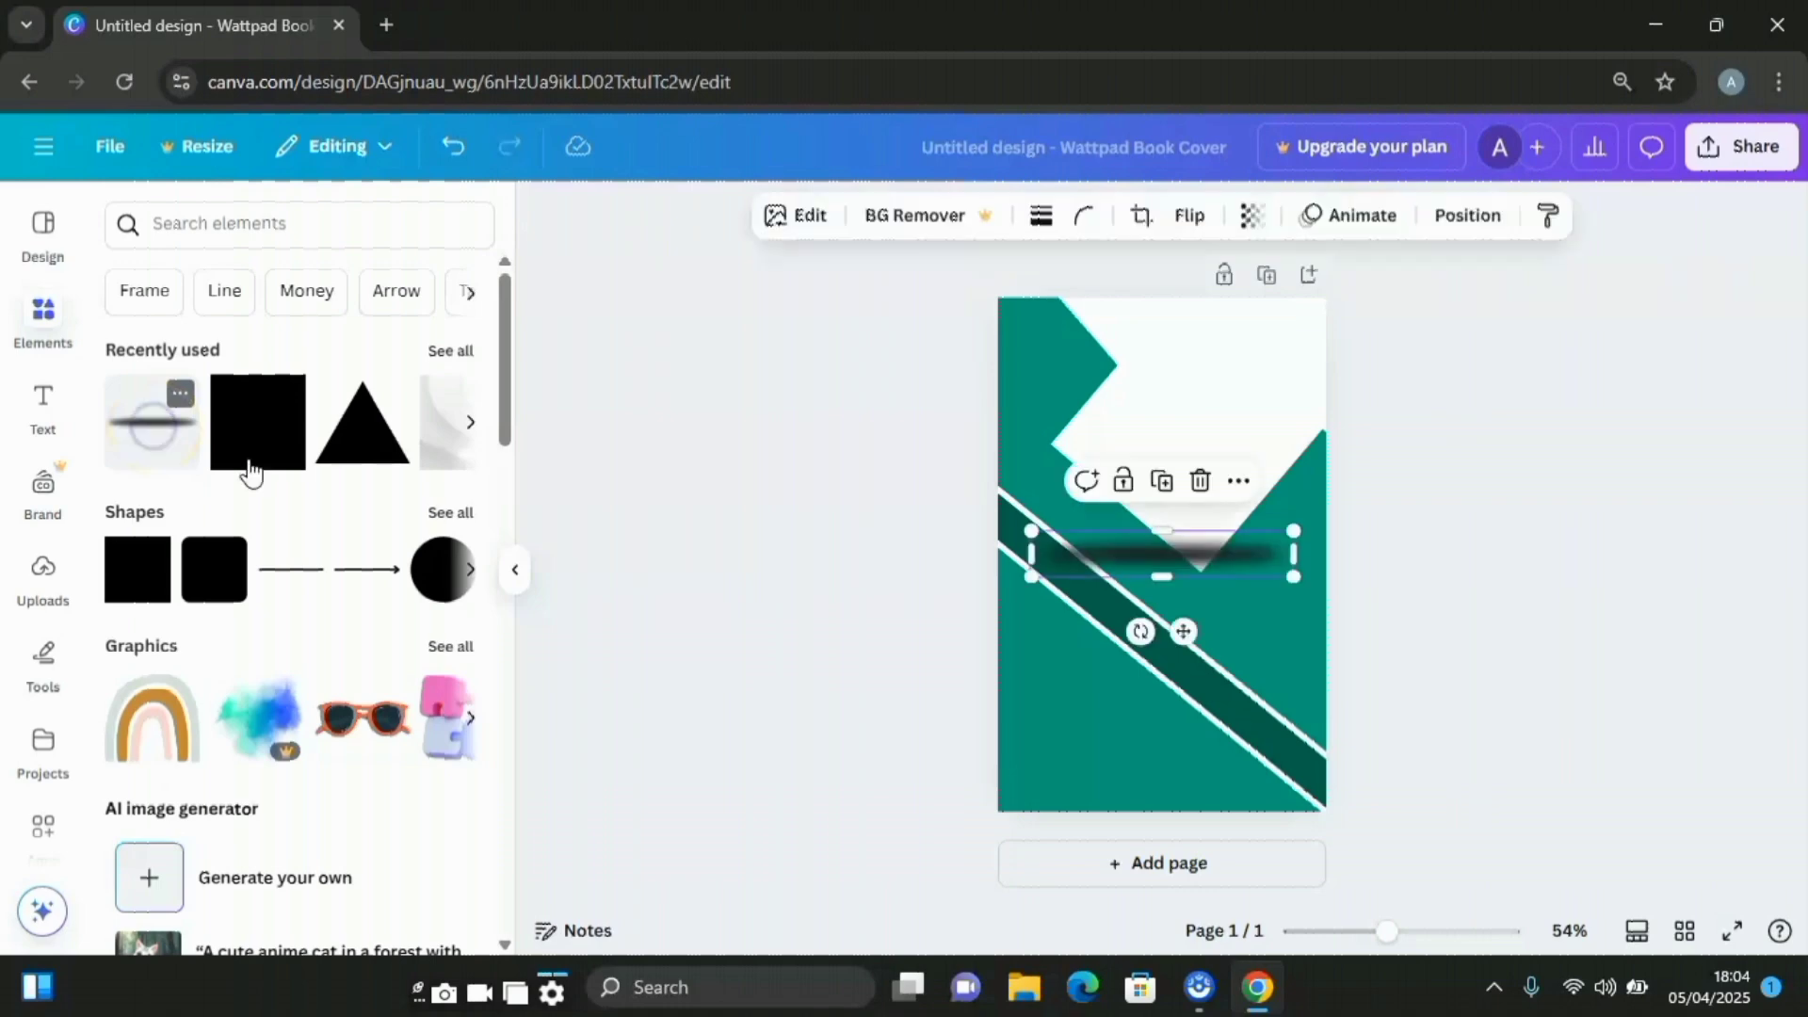
drag(1141, 631, 1039, 744)
drag(1162, 761, 1315, 851)
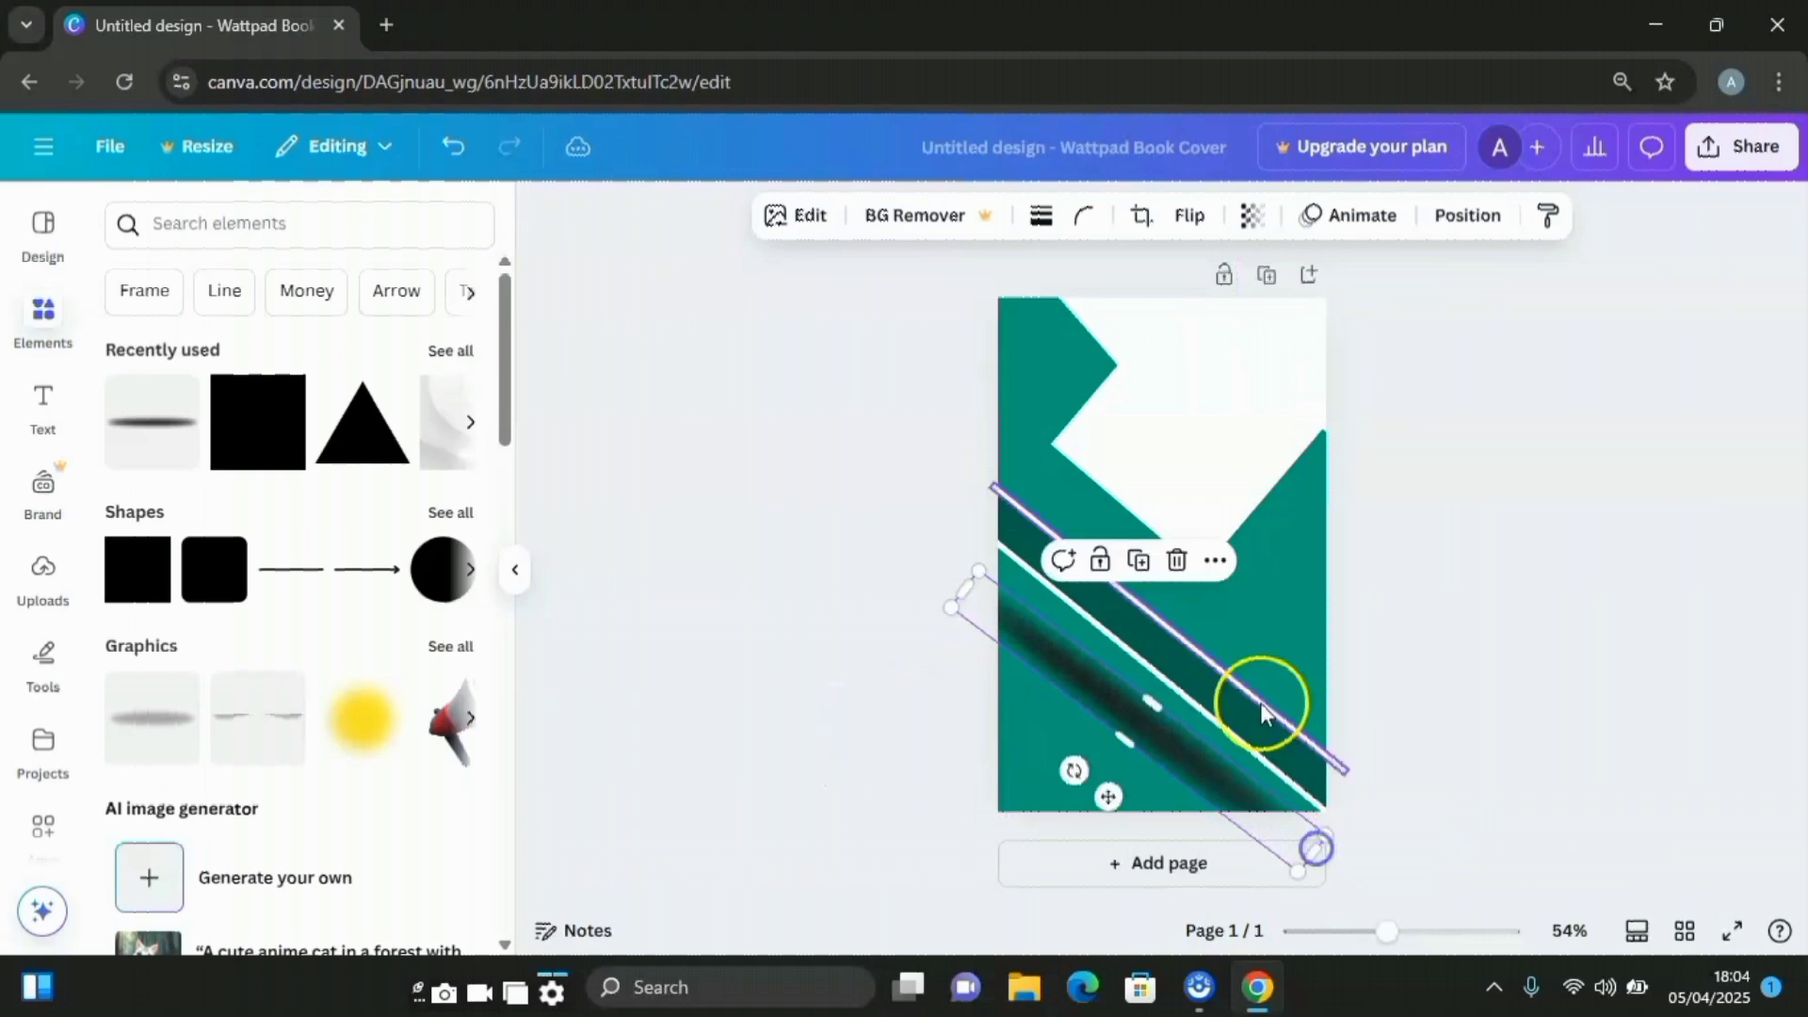
Layer the shadow line below the triangle and shift it lower on the page
click(1488, 231)
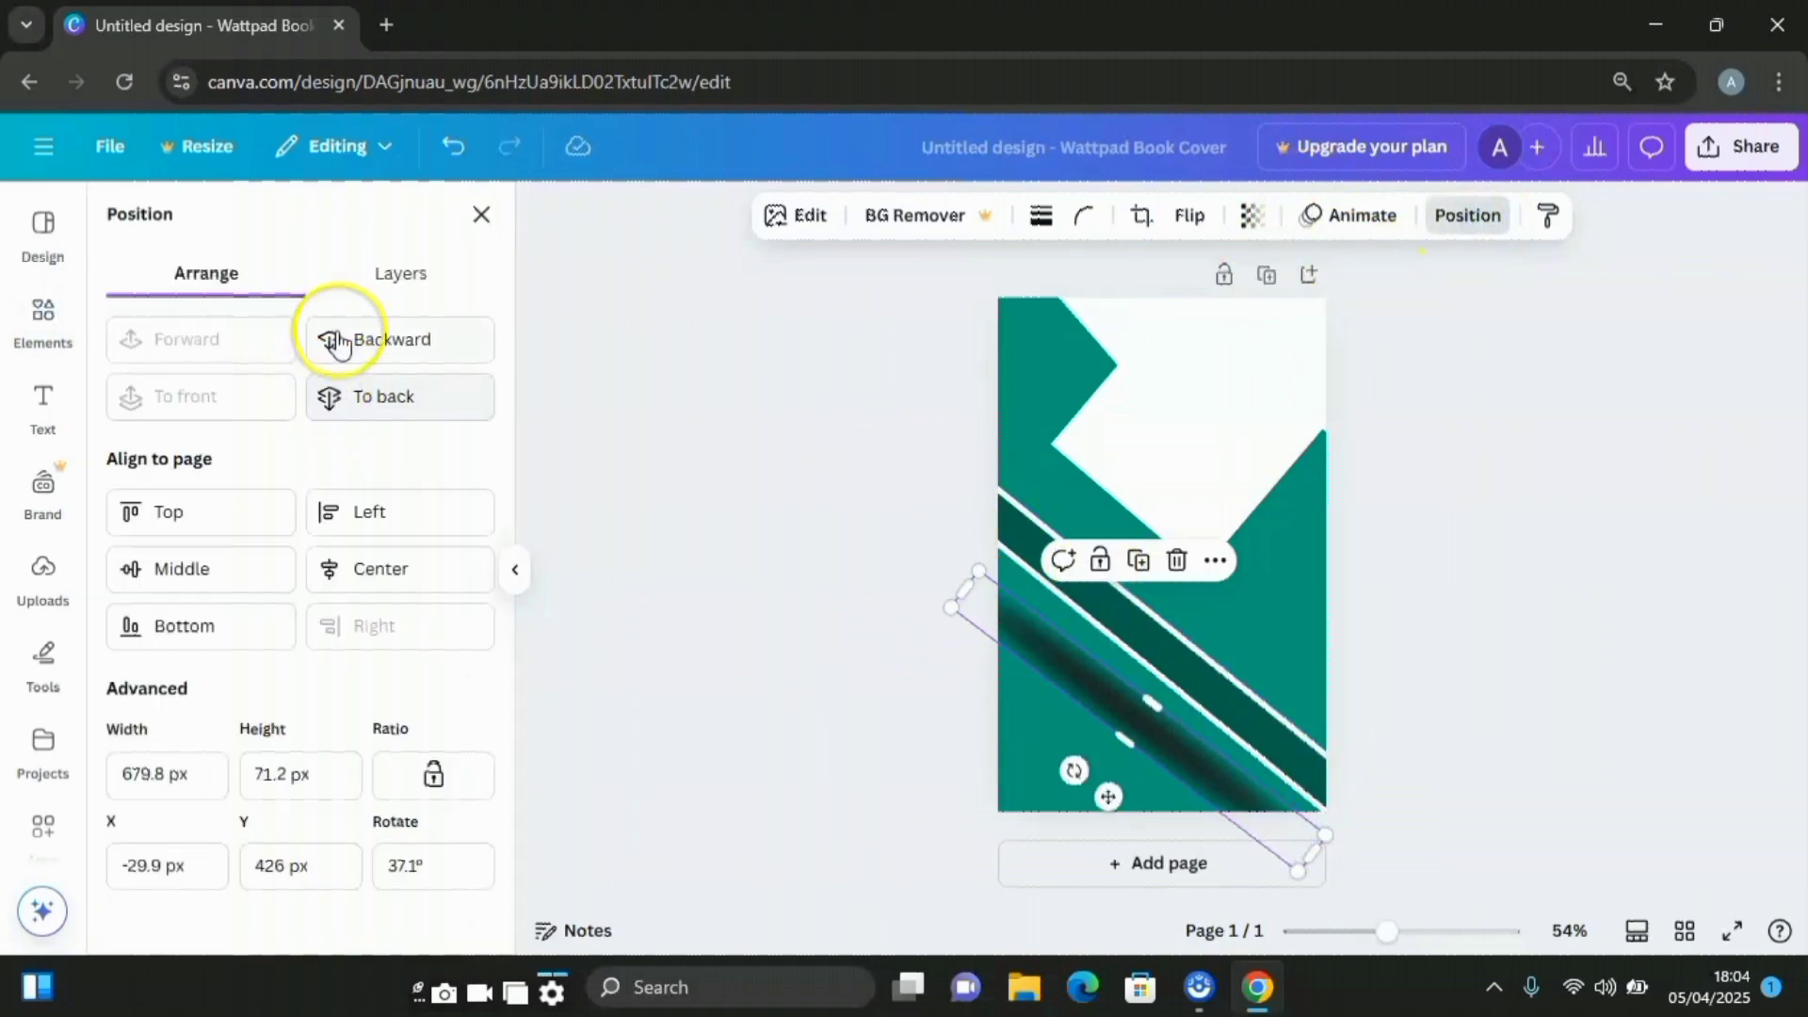
click(434, 281)
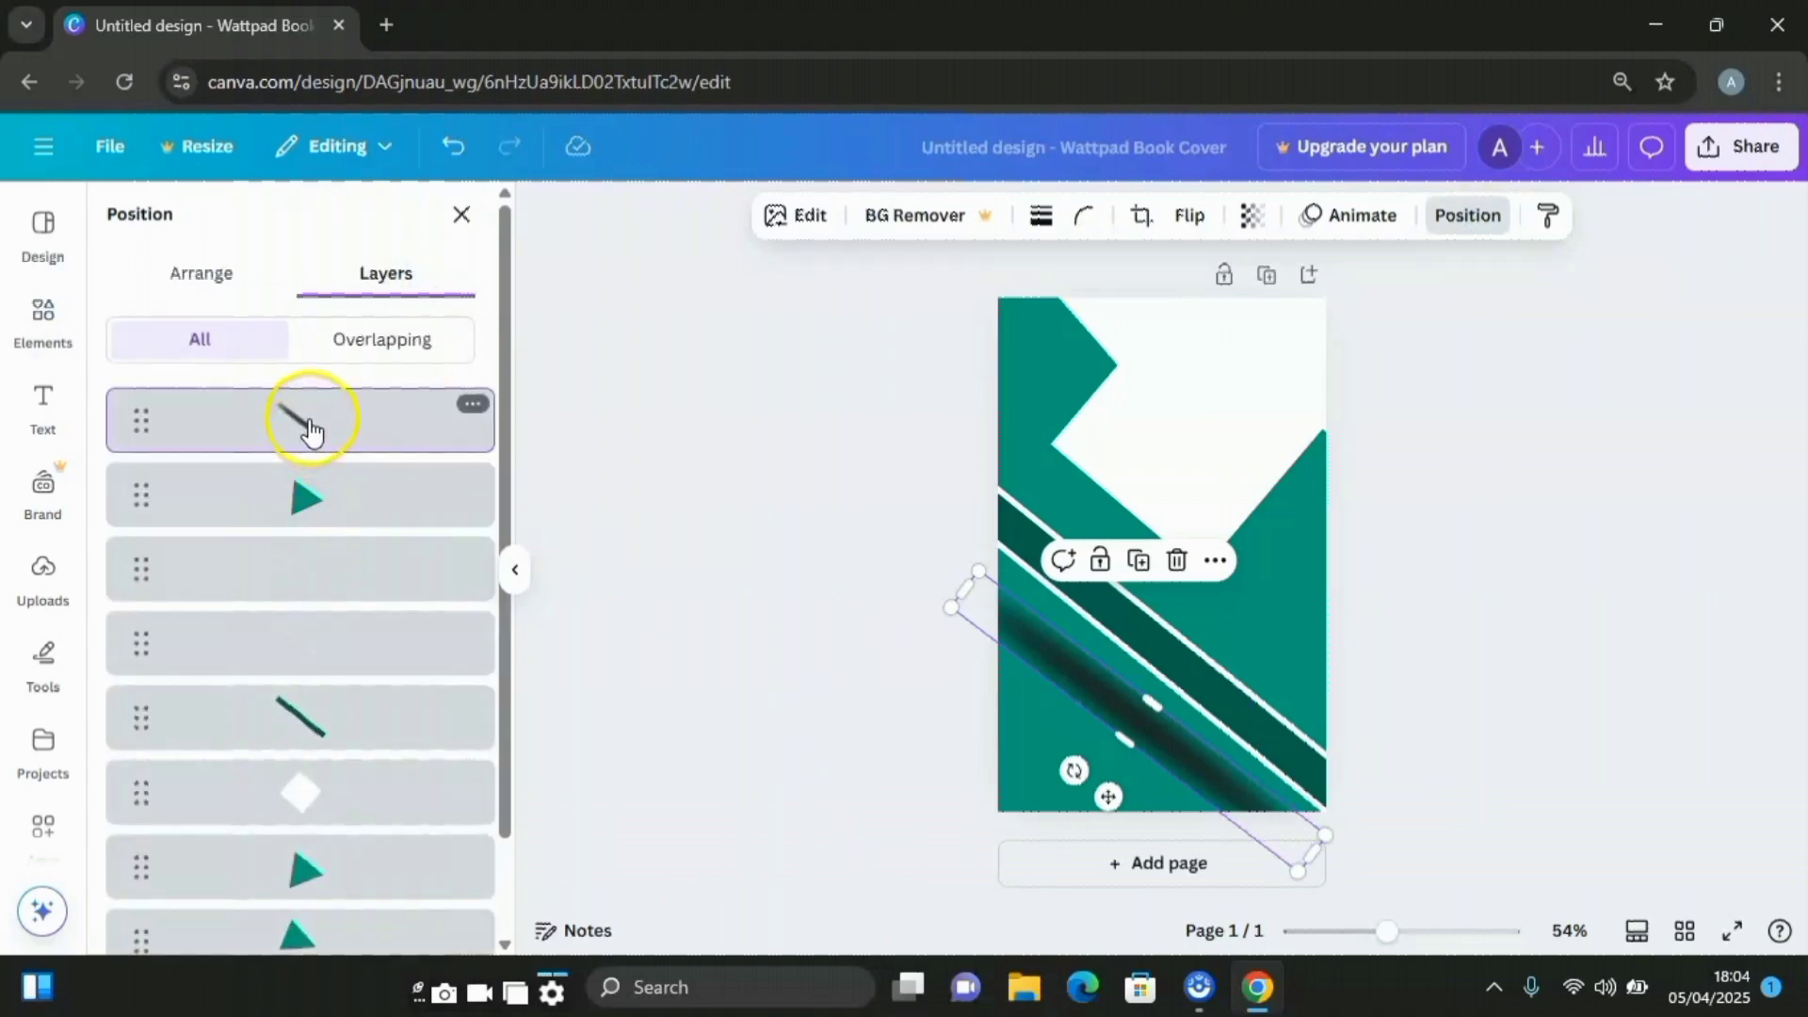
drag(311, 431, 316, 556)
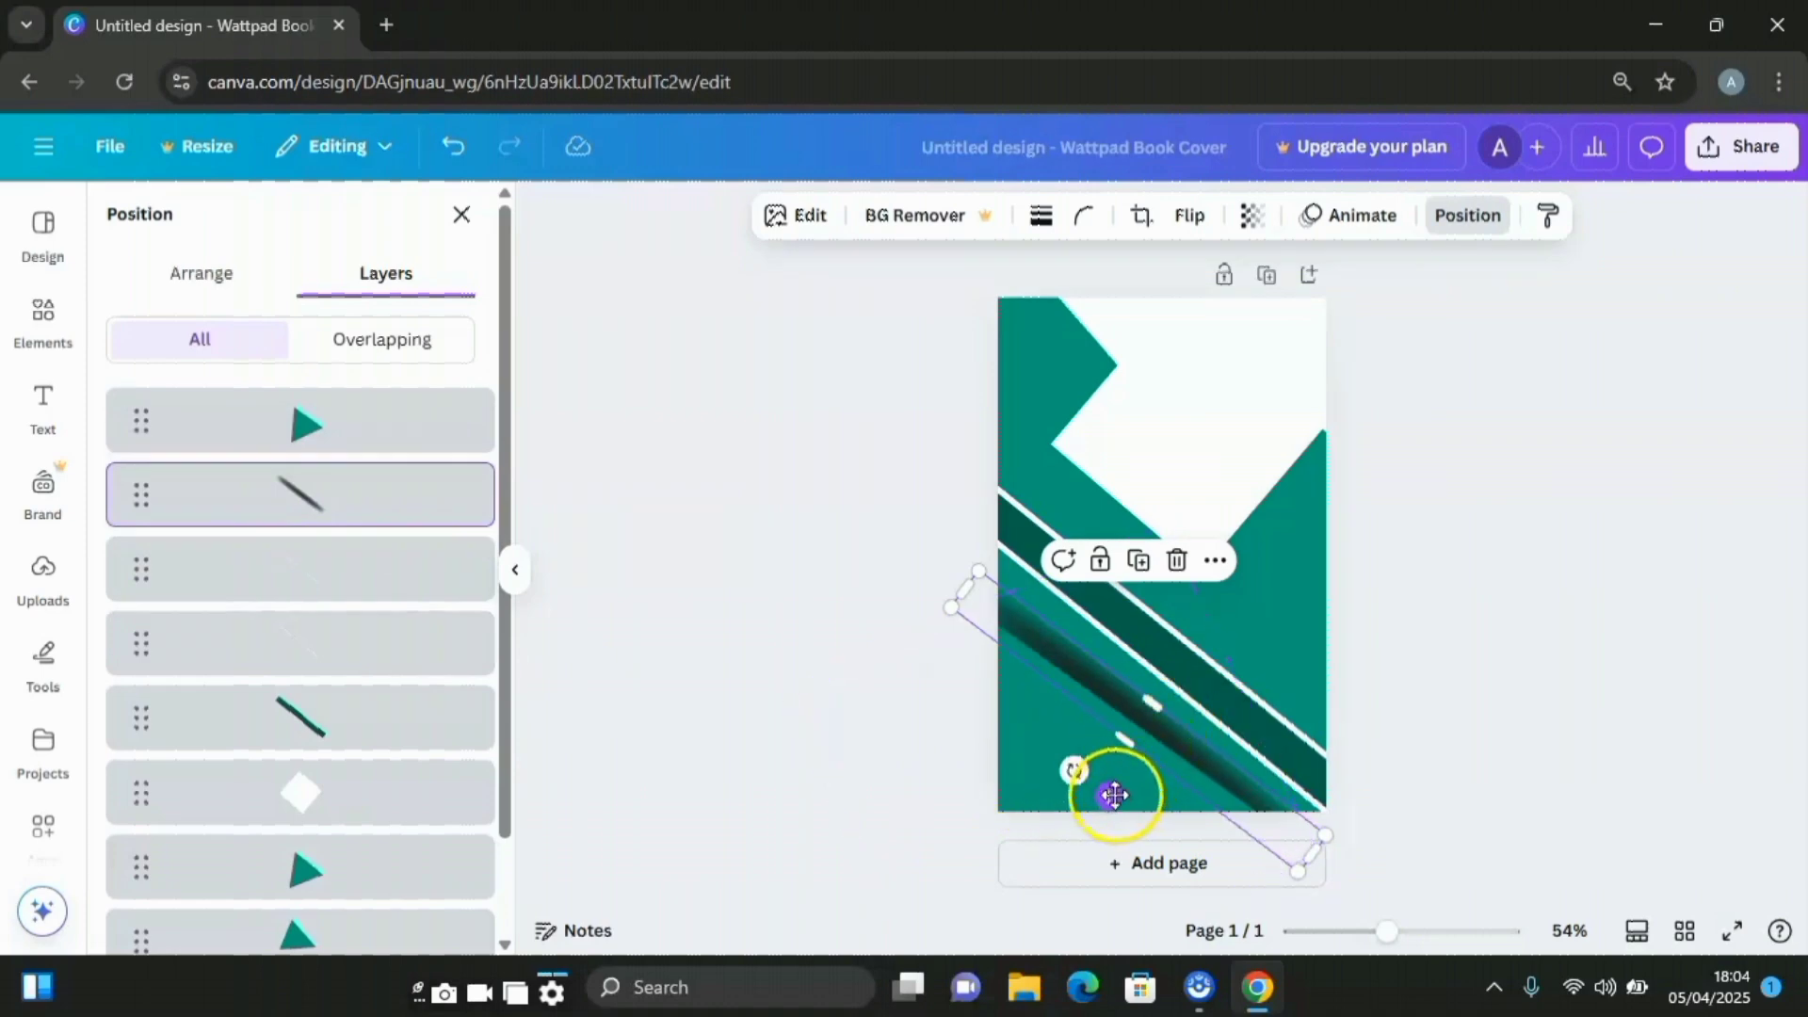
drag(1116, 797, 1112, 817)
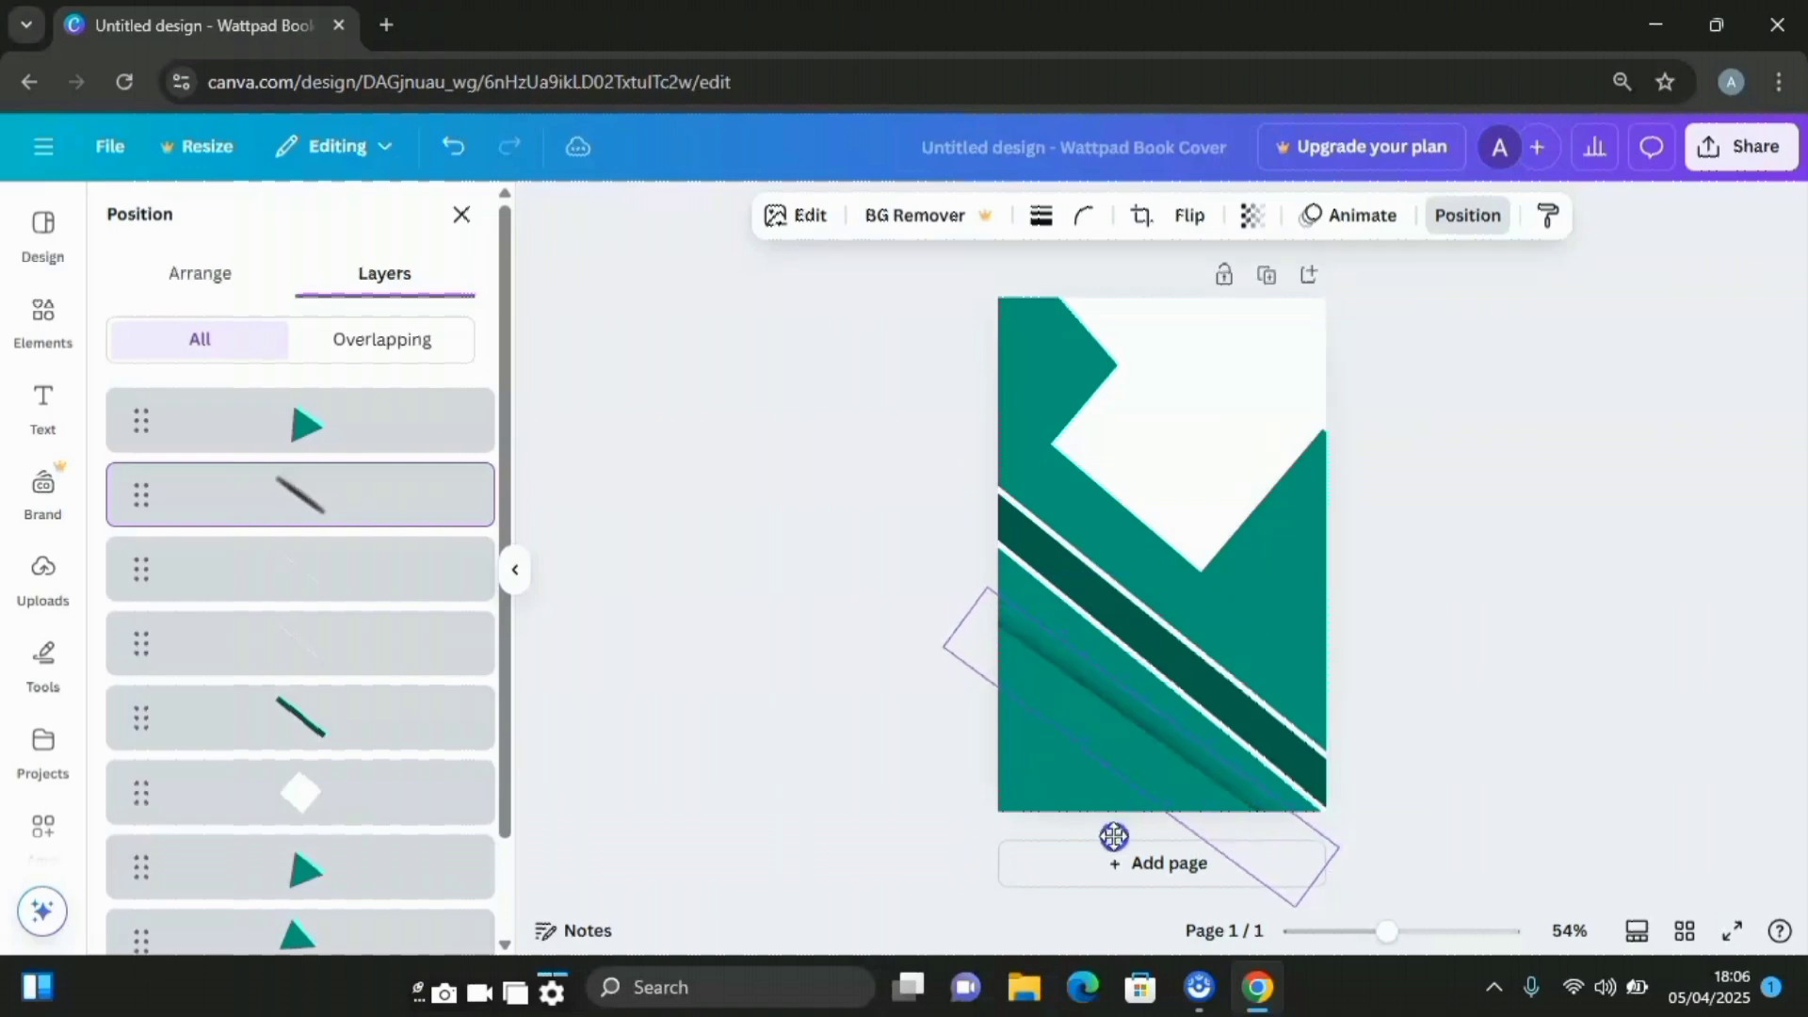
Duplicate the dark diagonal stripe and slim the copy to about 22 px thick along the stripe
click(332, 732)
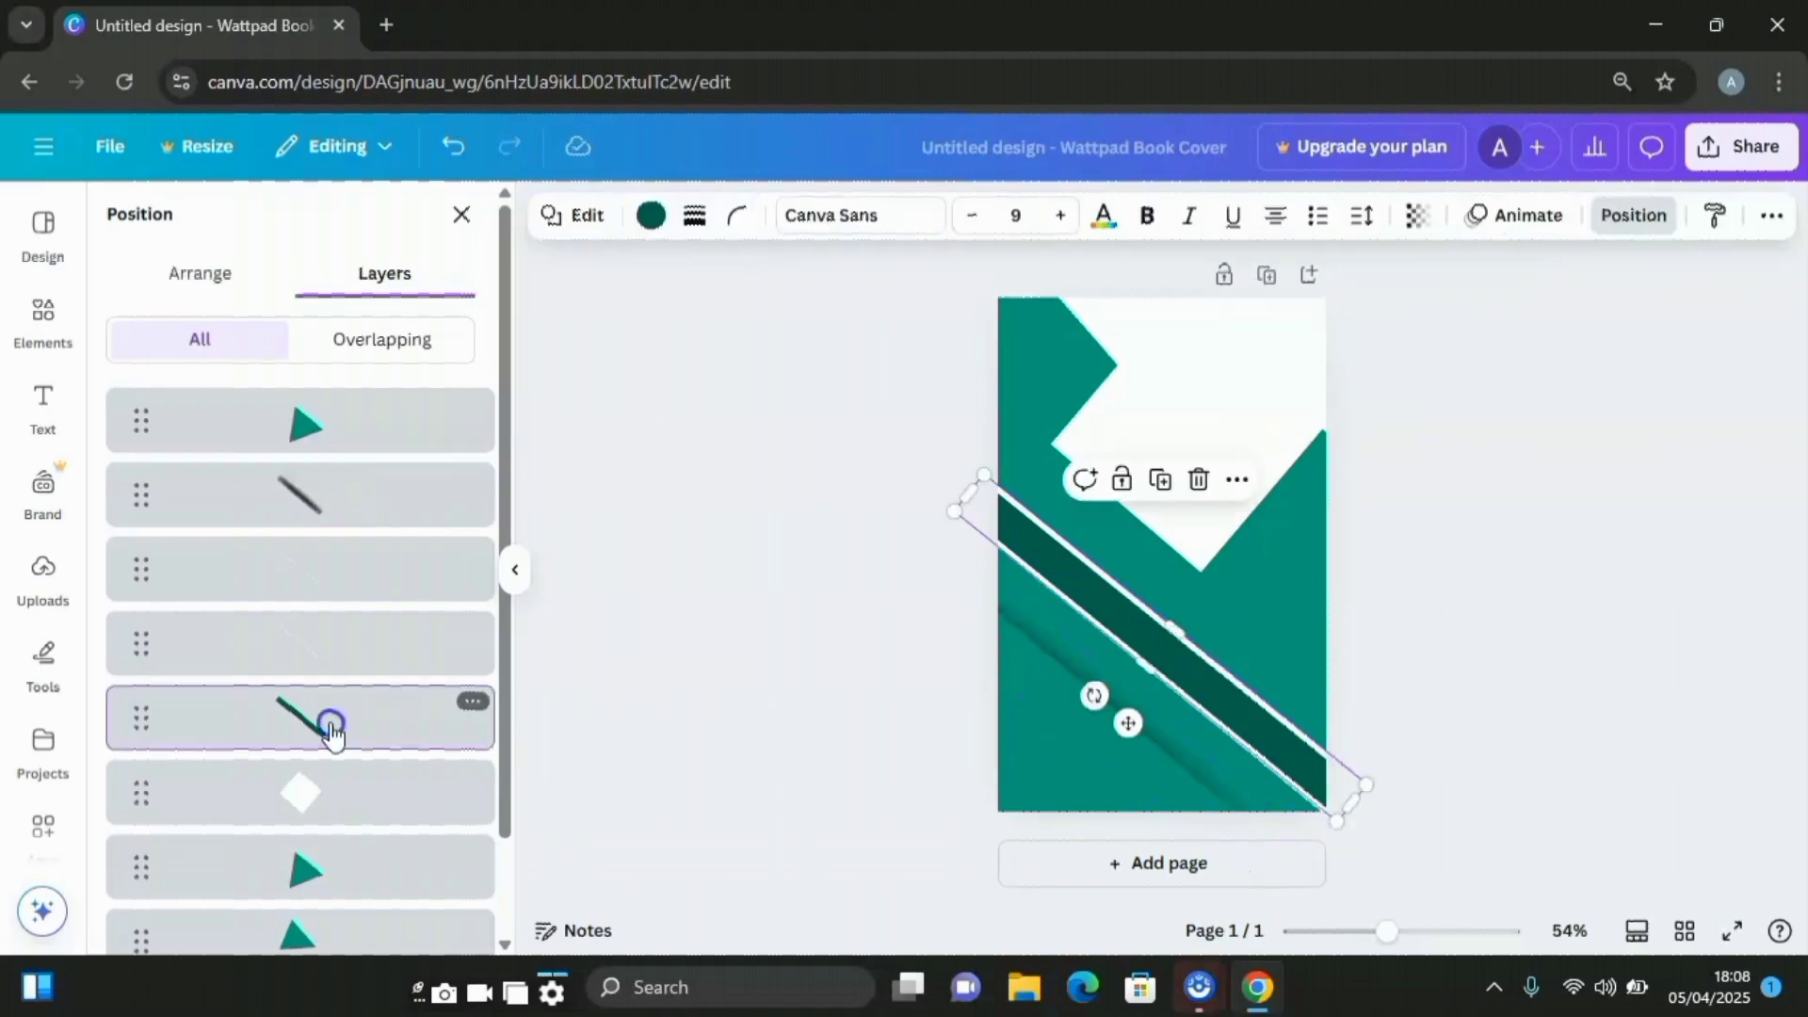
click(1164, 482)
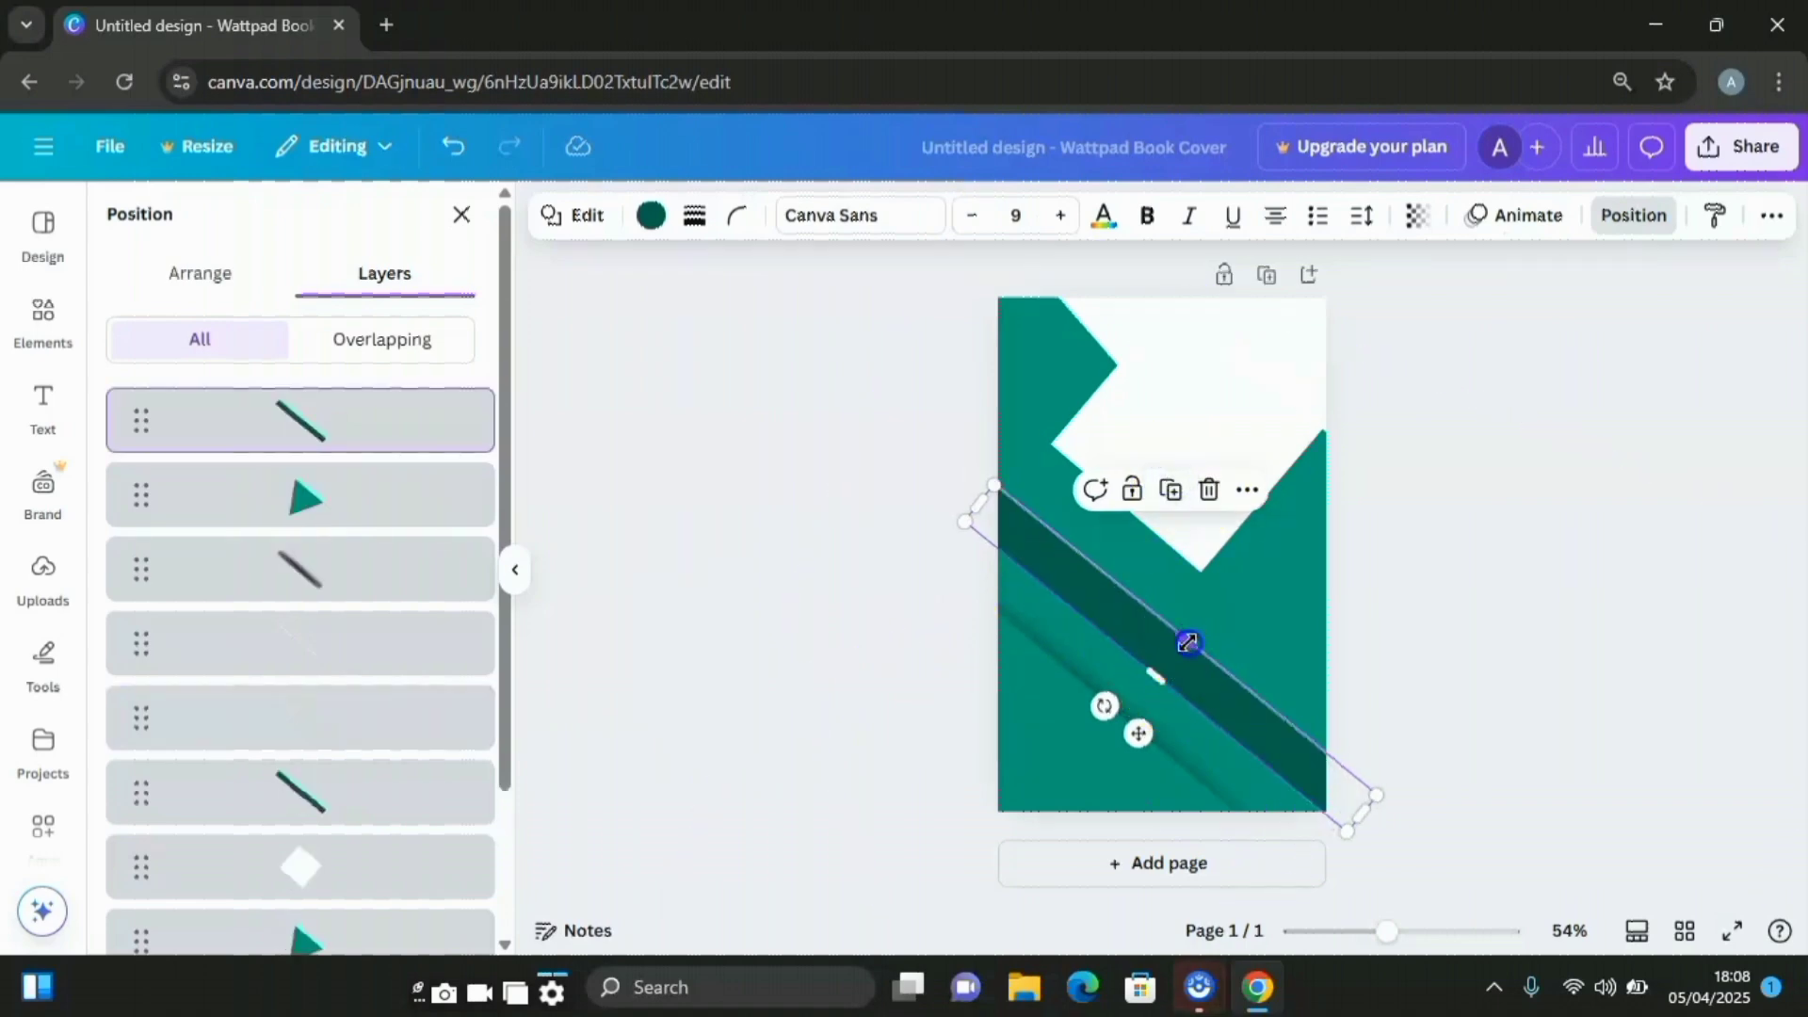
drag(1187, 642, 1168, 667)
click(1139, 733)
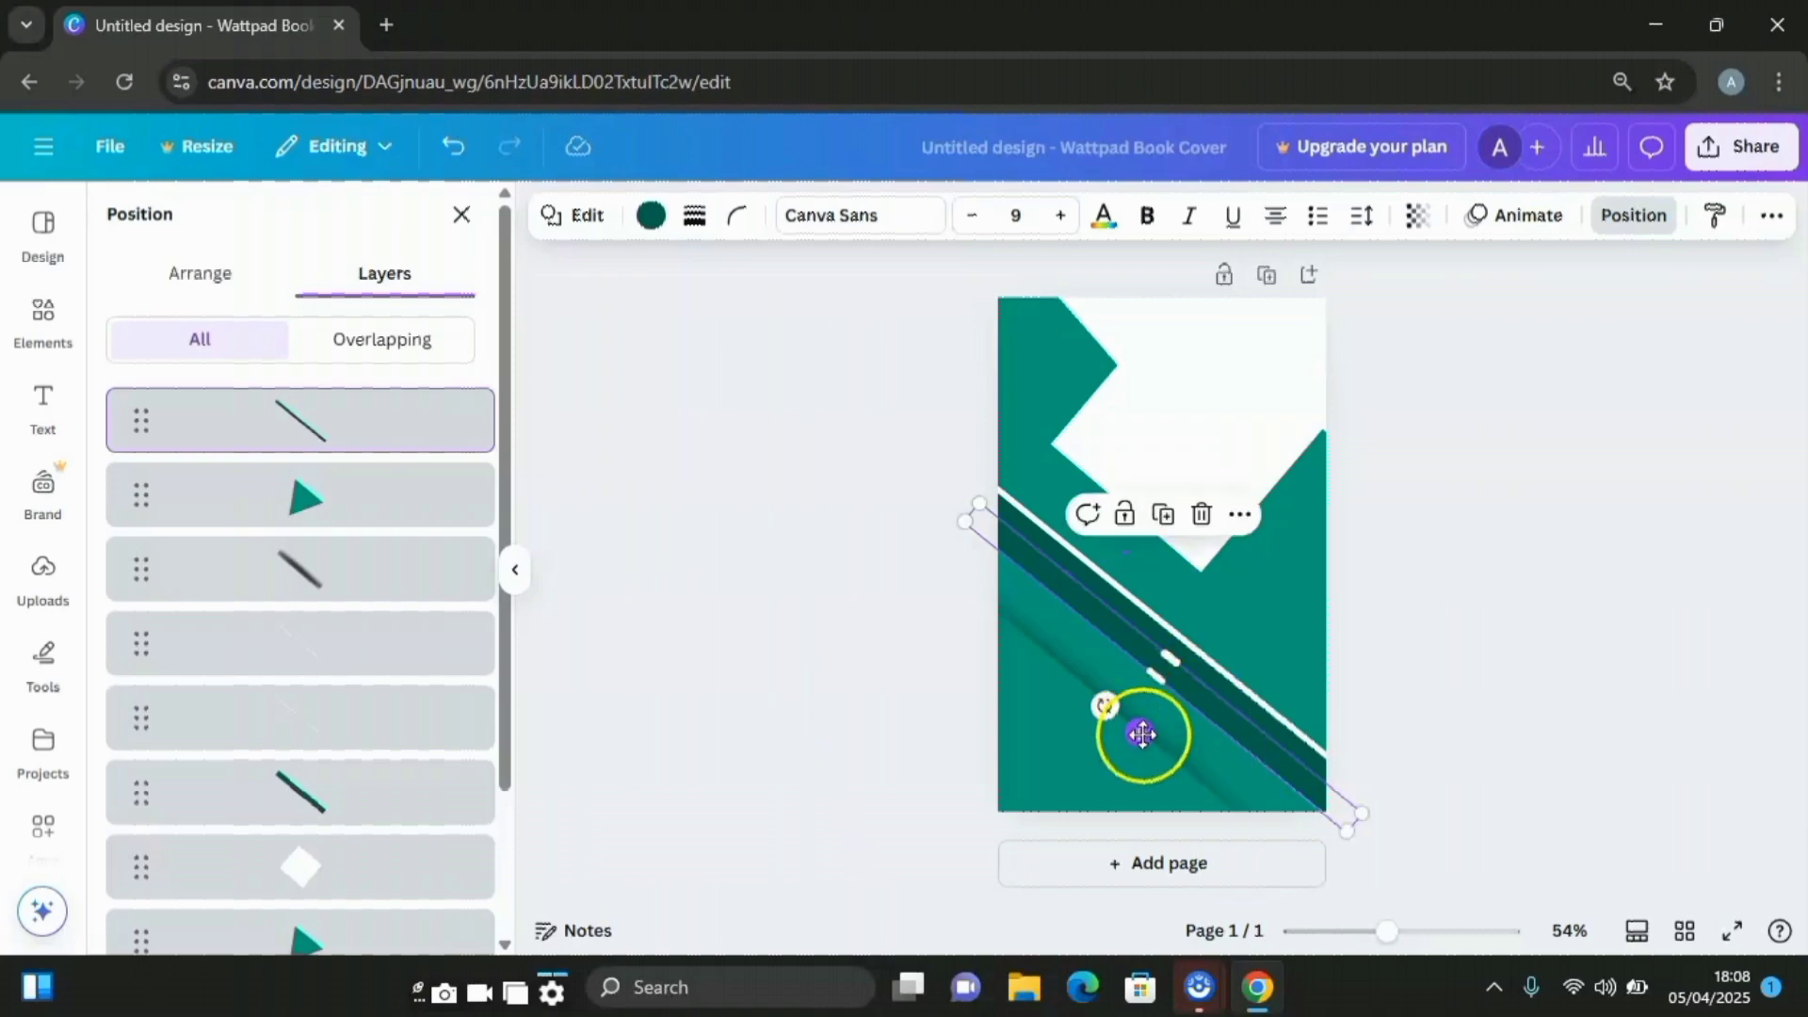
drag(1142, 734, 1143, 723)
drag(1172, 658, 1170, 653)
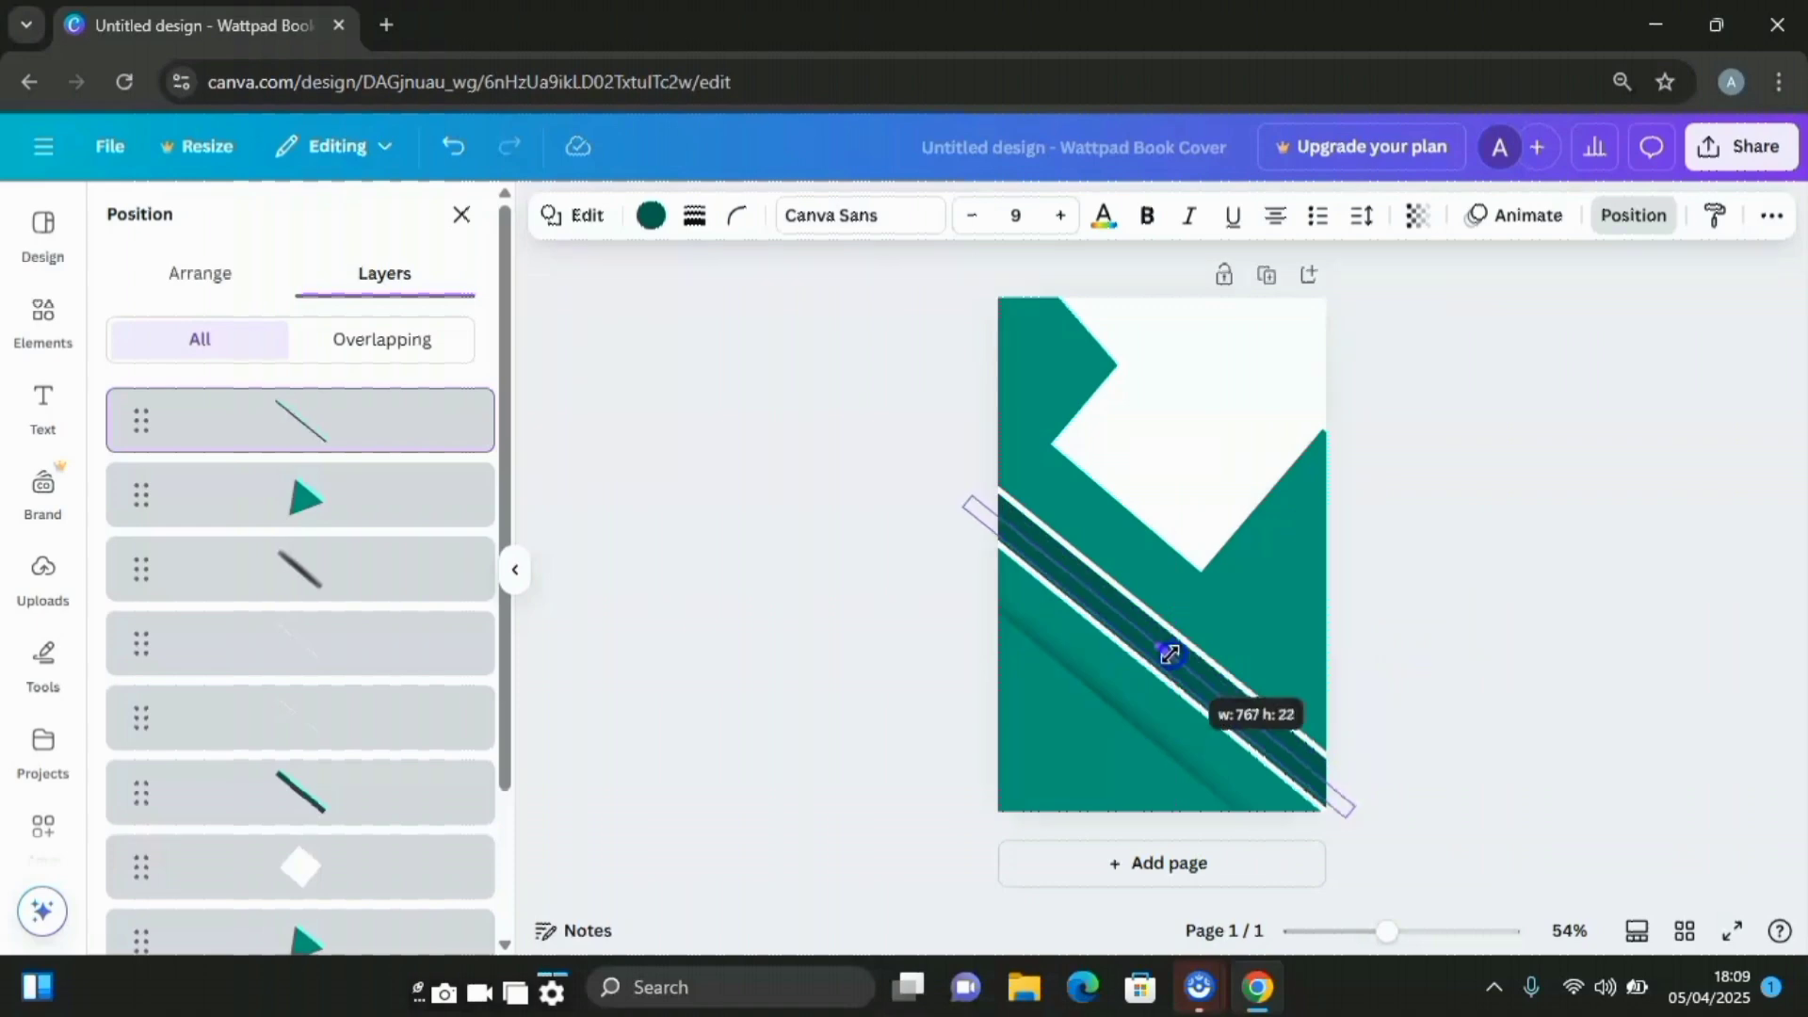
drag(1169, 654, 1168, 656)
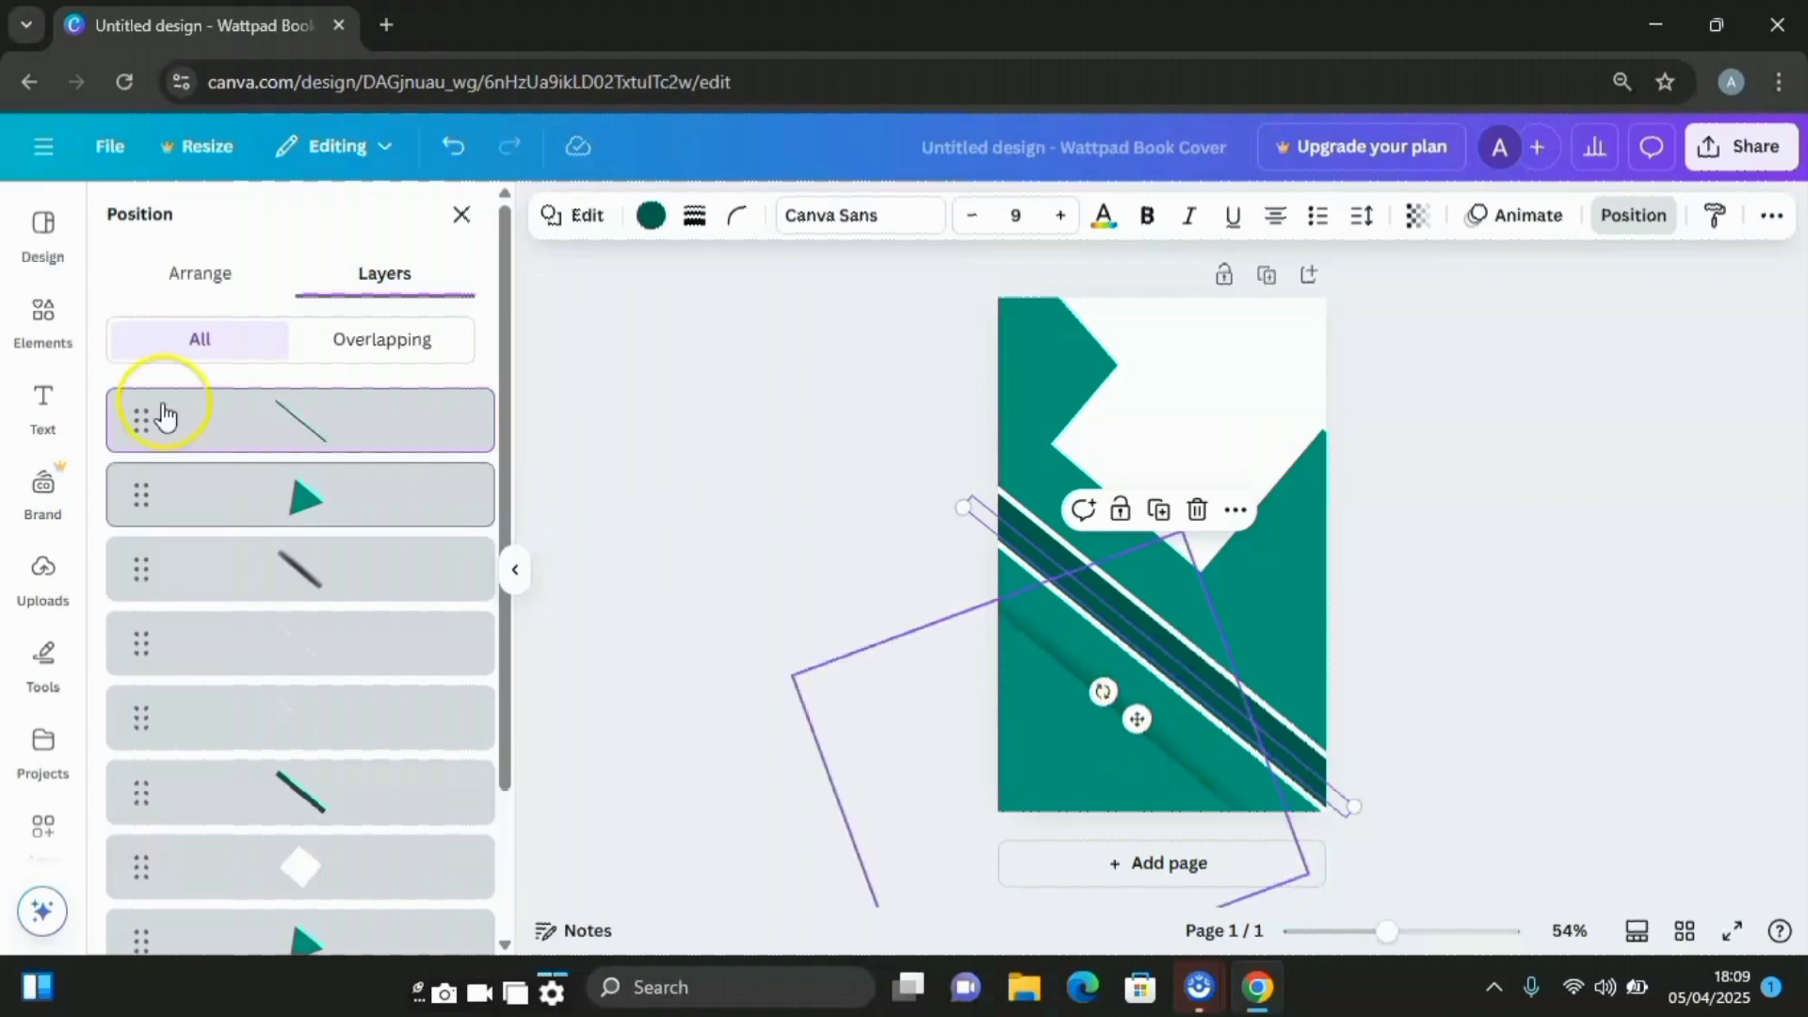
Duplicate the rotated shadow shape, then stretch and slim the copy into a long thin line
click(346, 572)
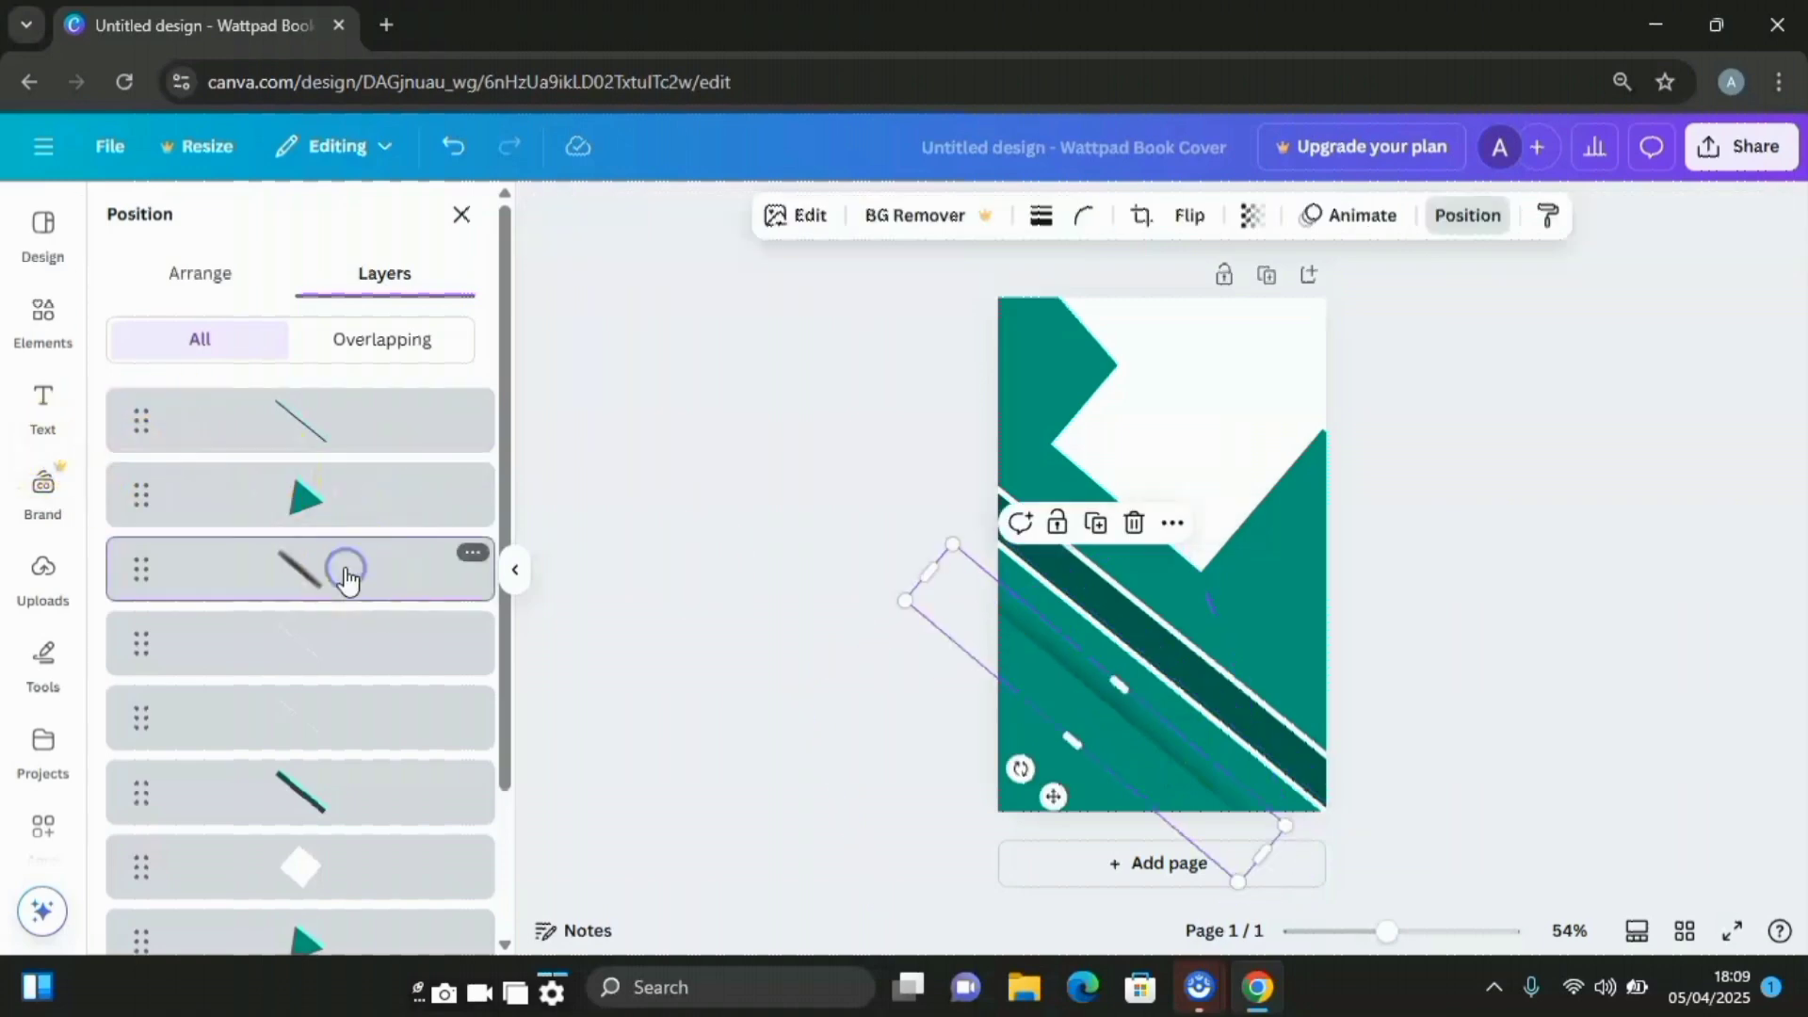
click(1097, 525)
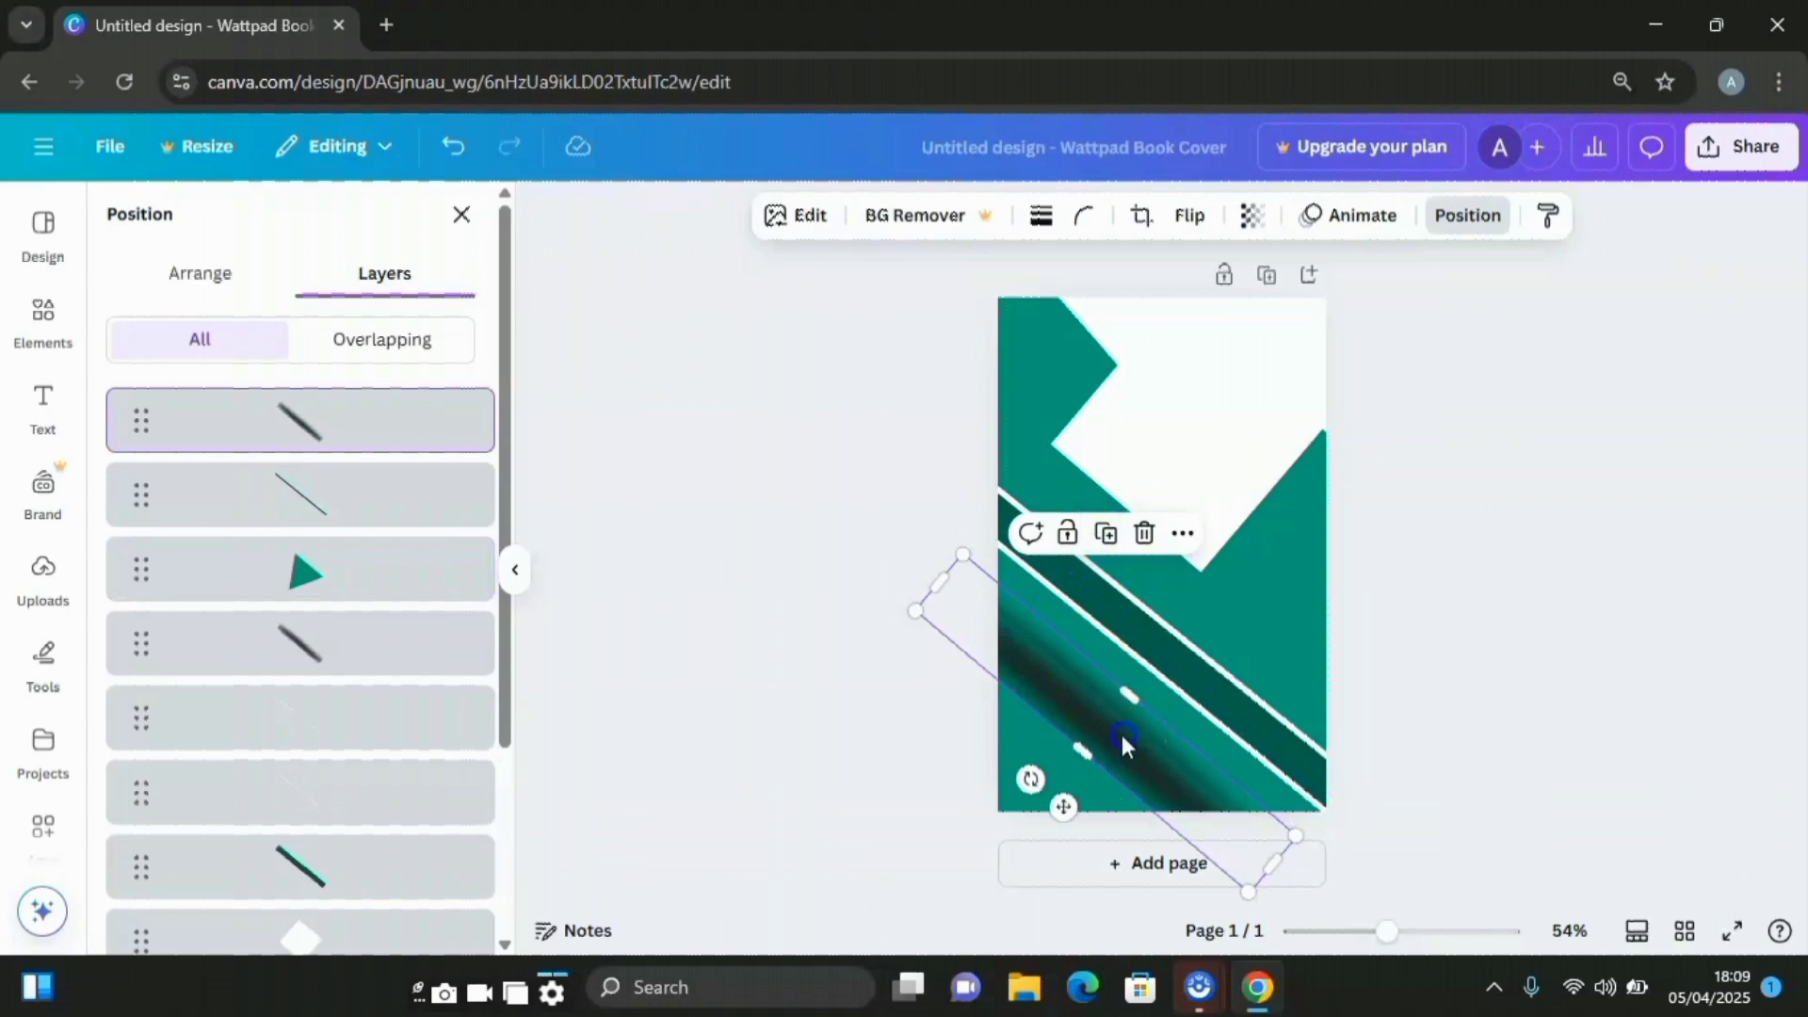
drag(1125, 744, 1126, 658)
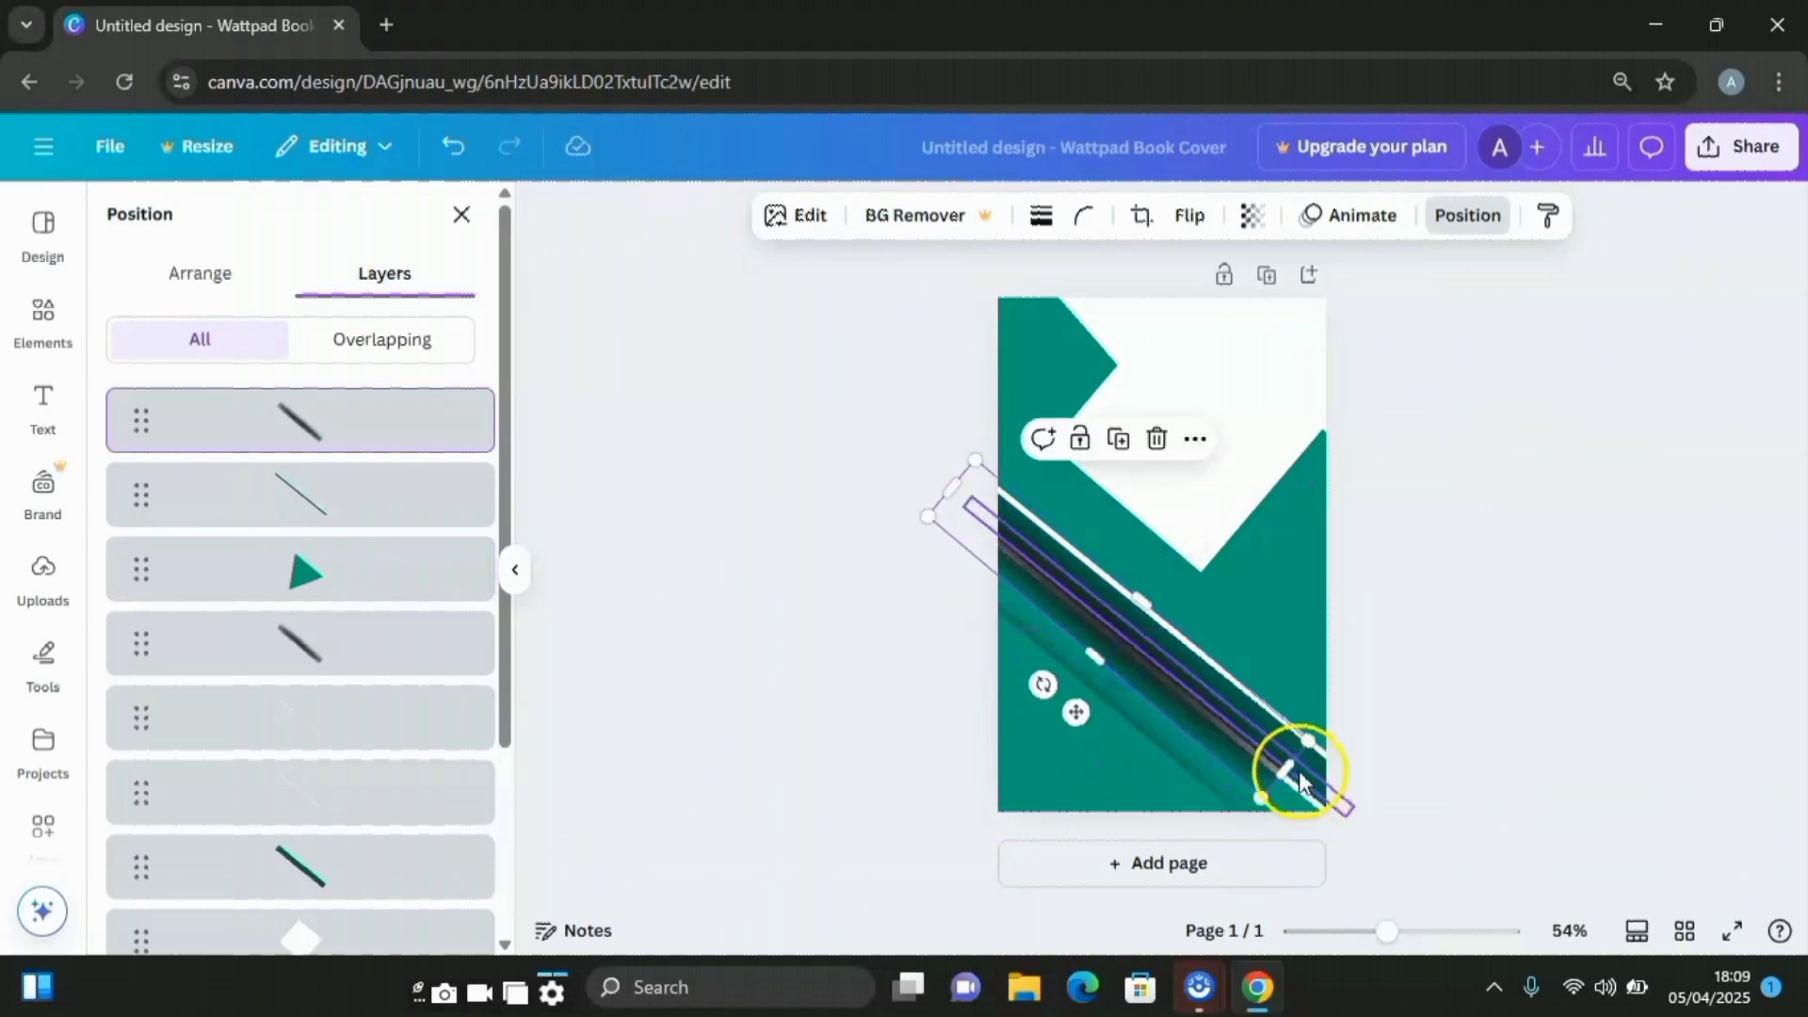
drag(1299, 782, 1399, 826)
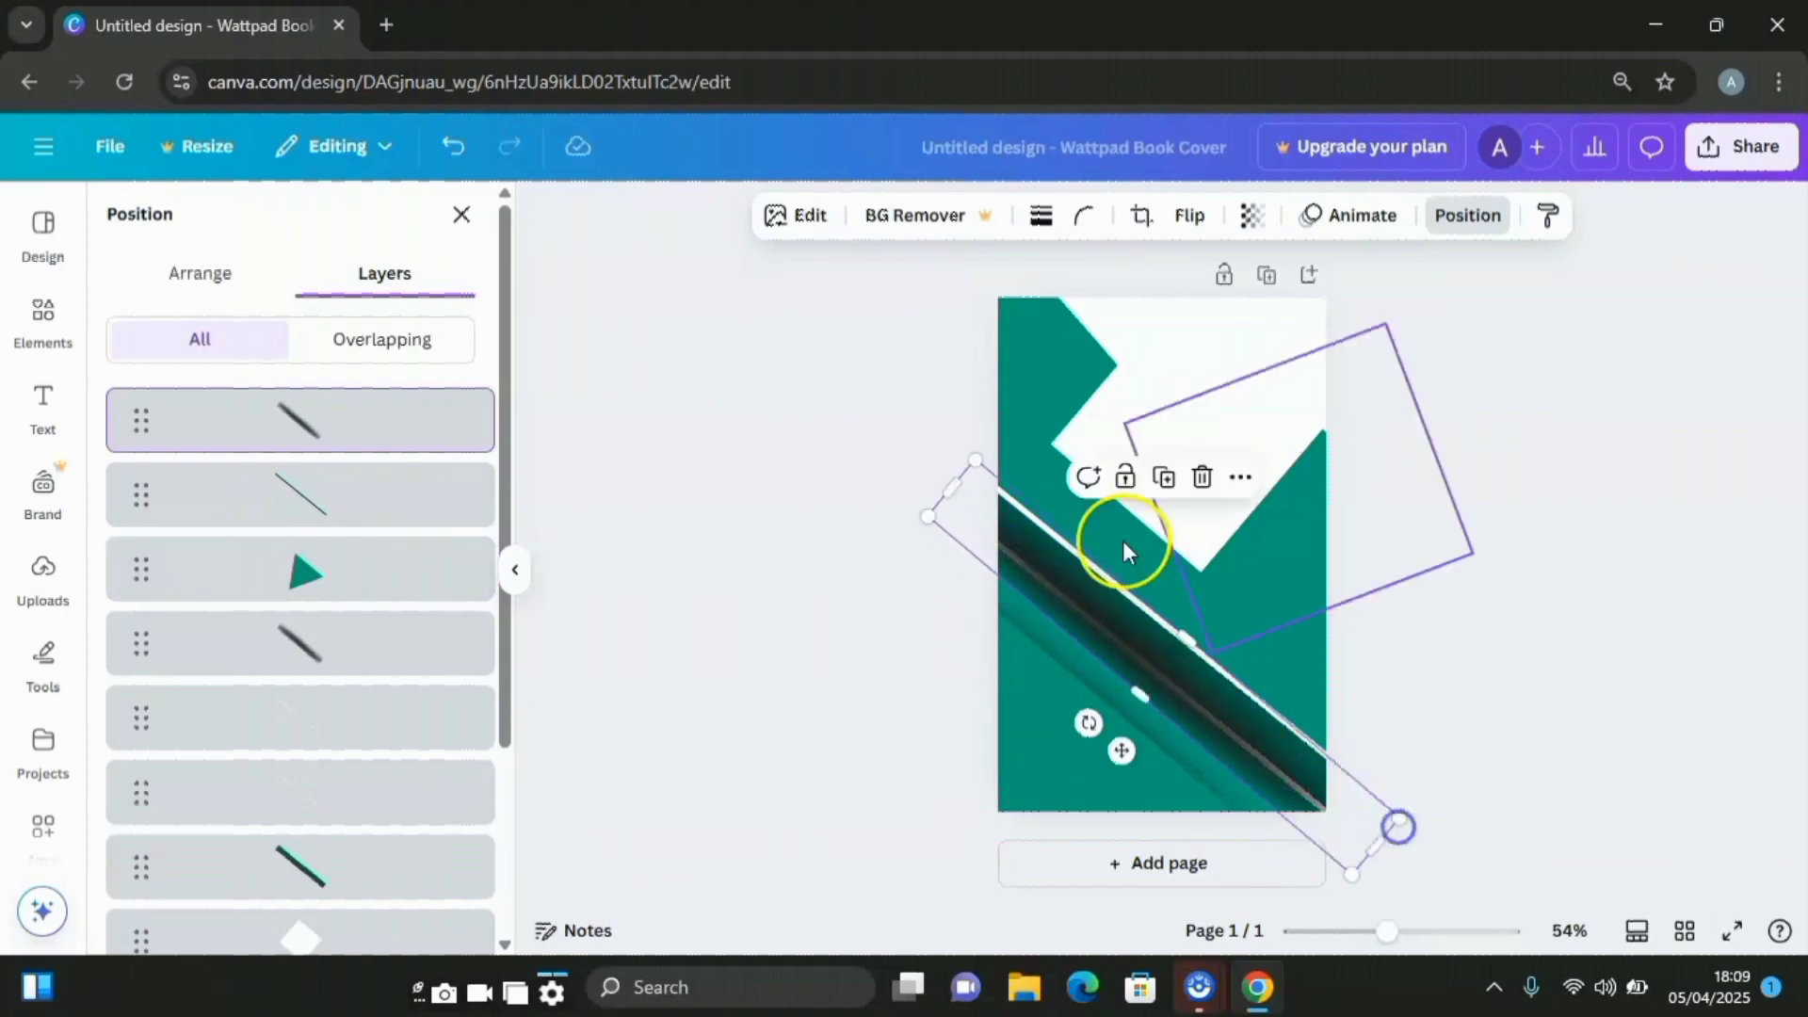
drag(948, 489, 903, 453)
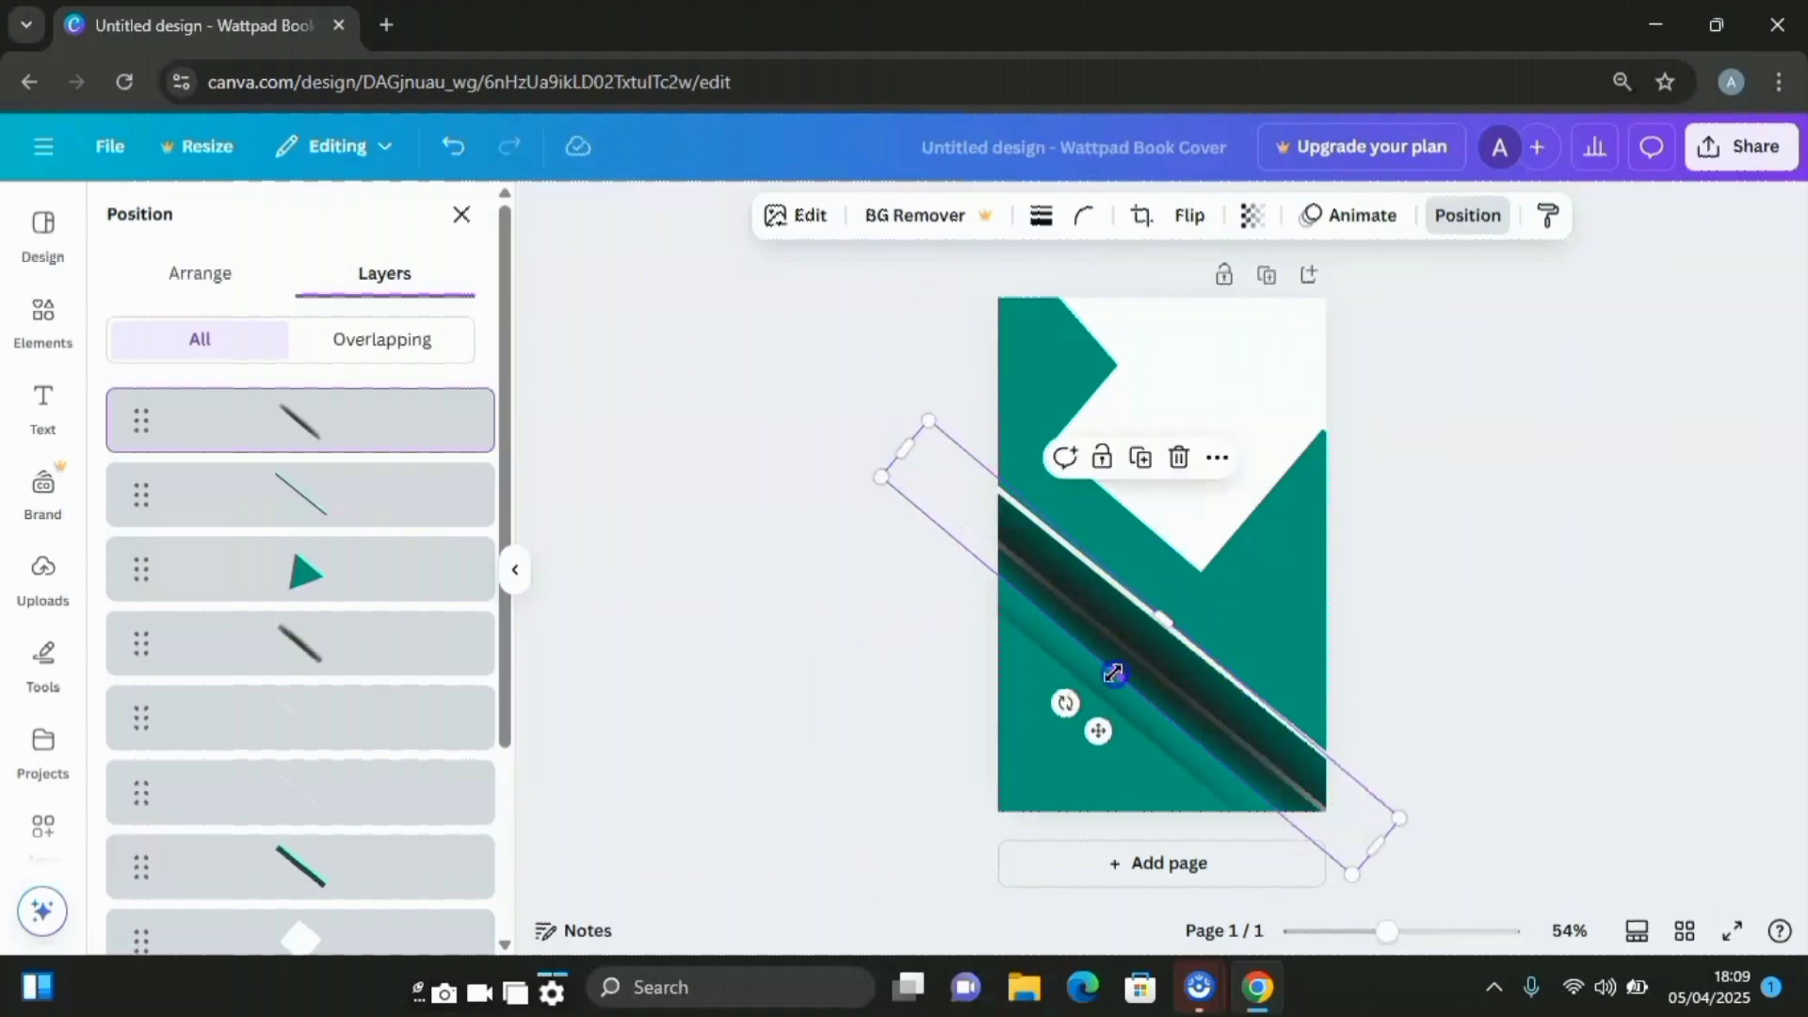
drag(1114, 672, 1165, 633)
click(1171, 614)
Set the thin line onto the dark stripe and move it one layer lower
click(1116, 704)
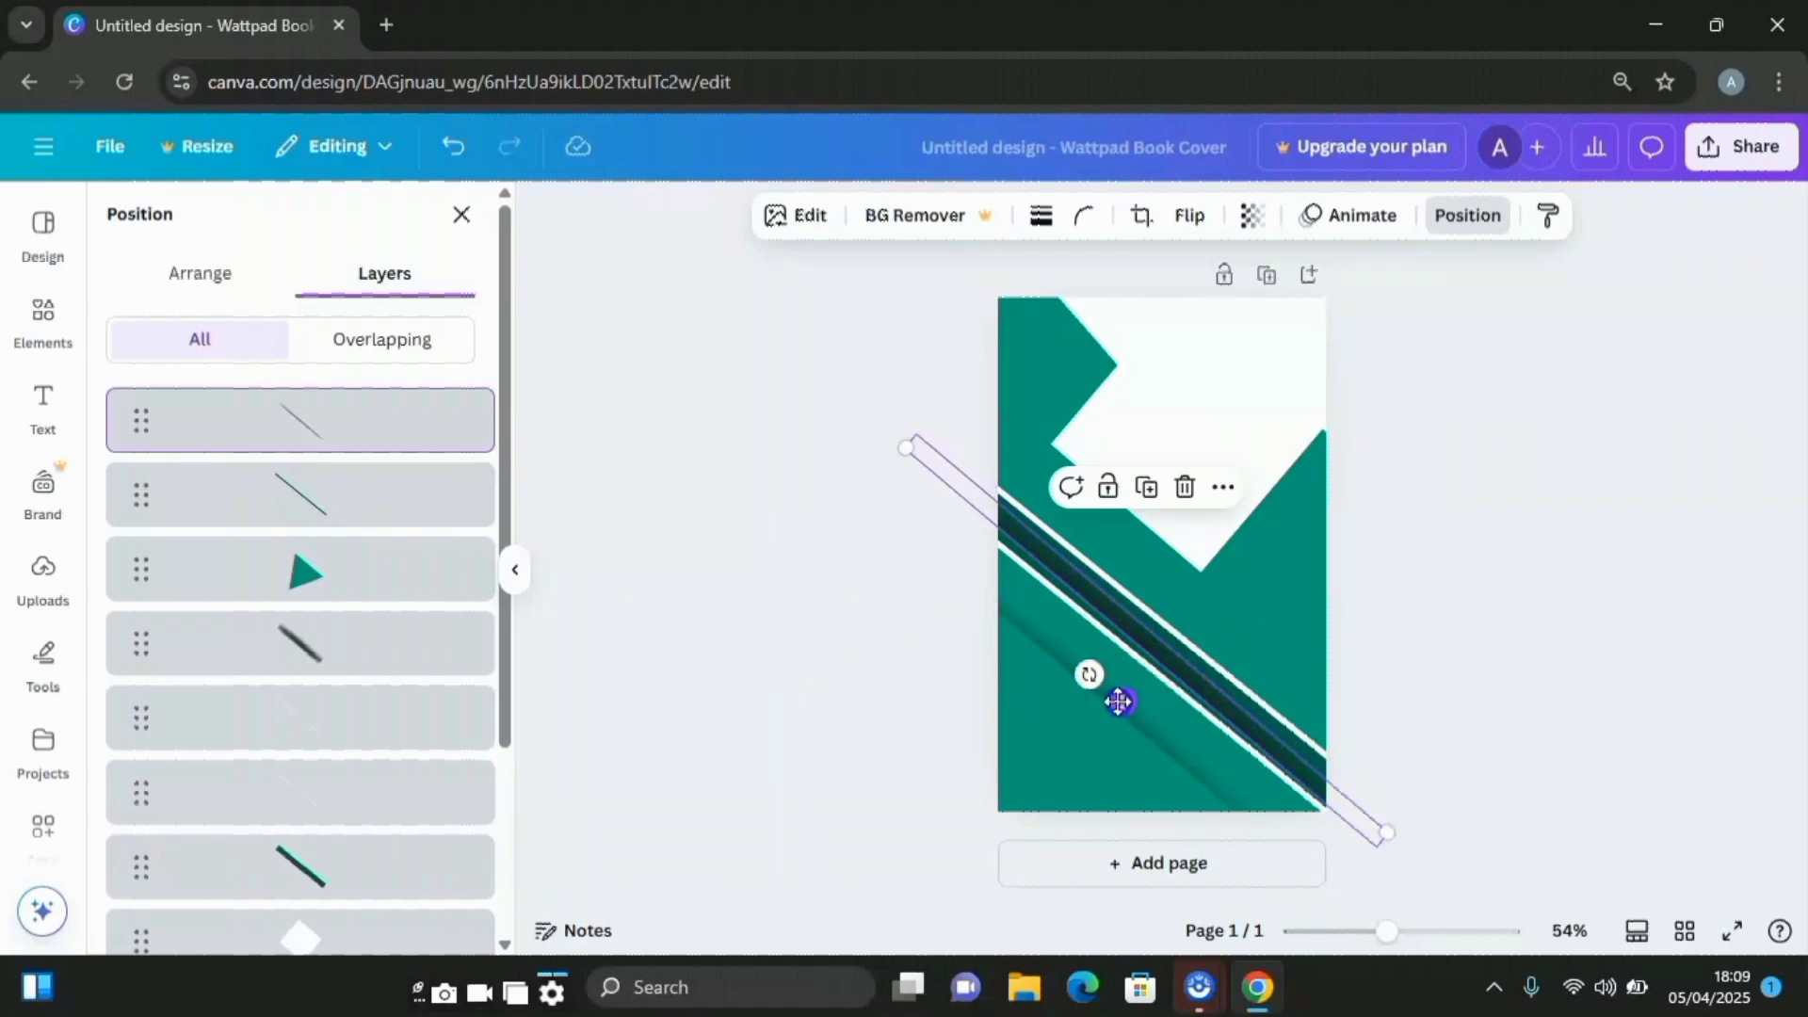
drag(1118, 701, 1126, 701)
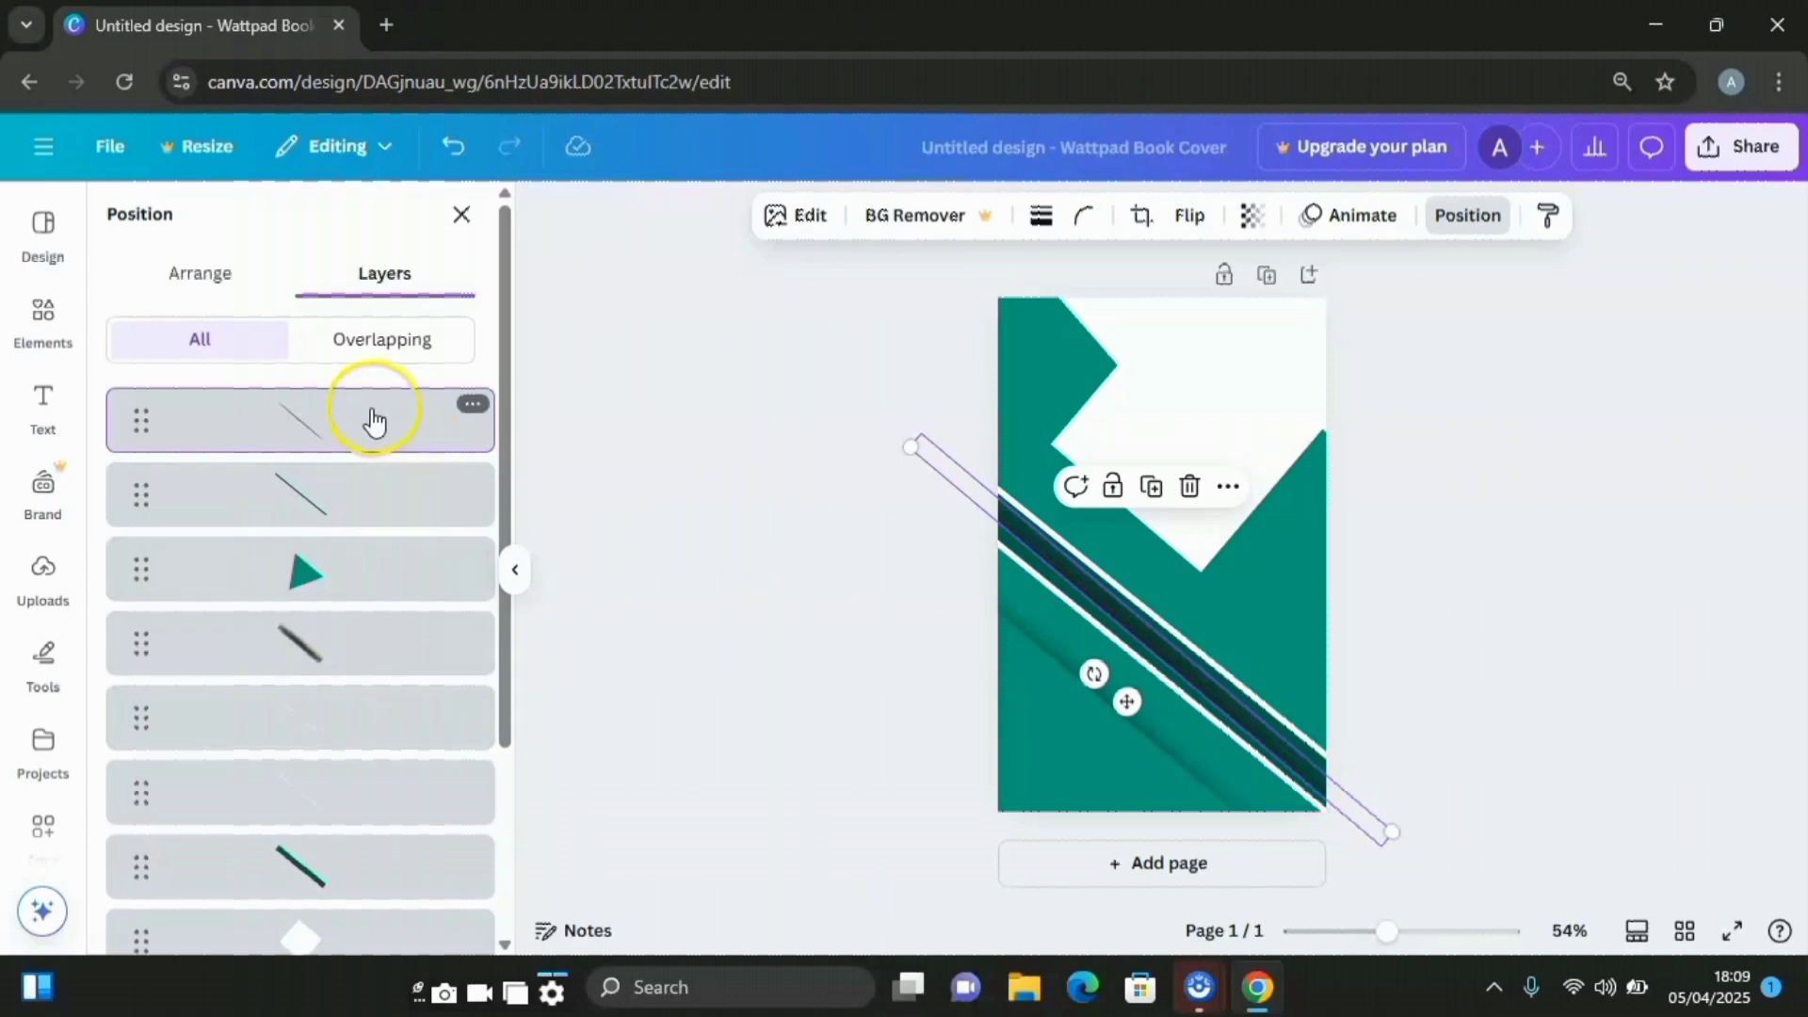
drag(373, 419, 363, 528)
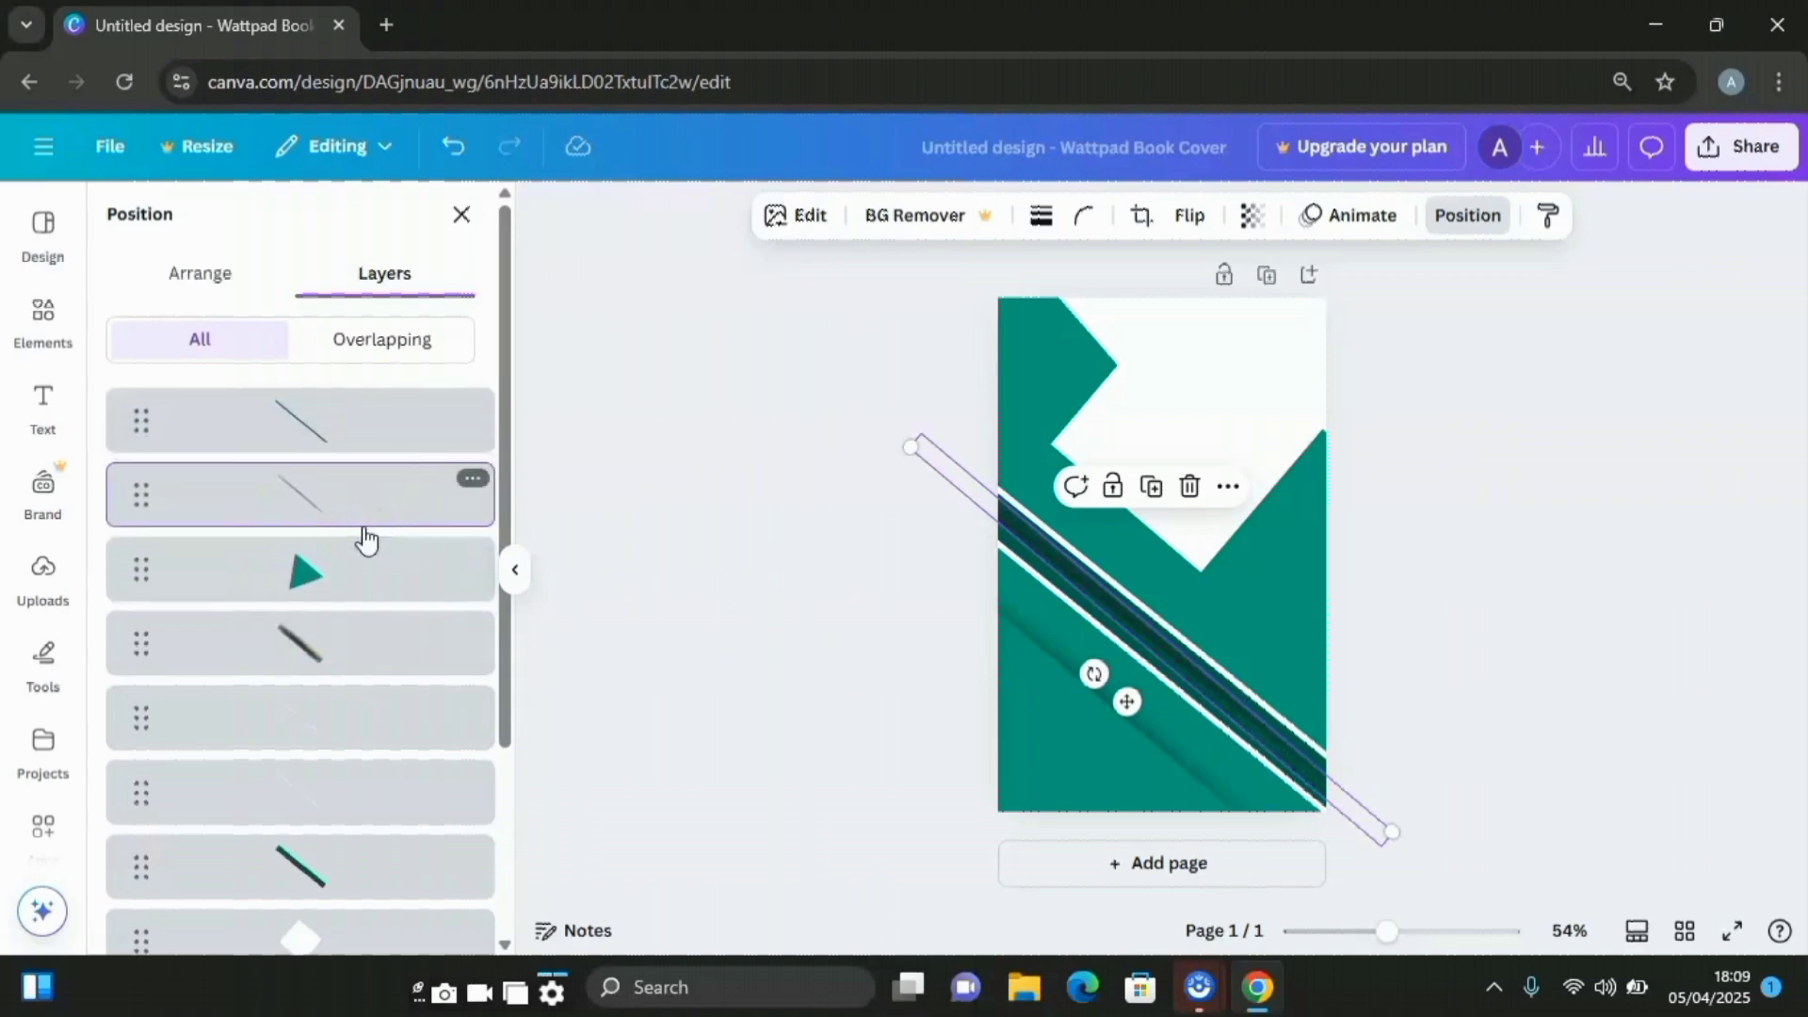
drag(1127, 701, 1098, 691)
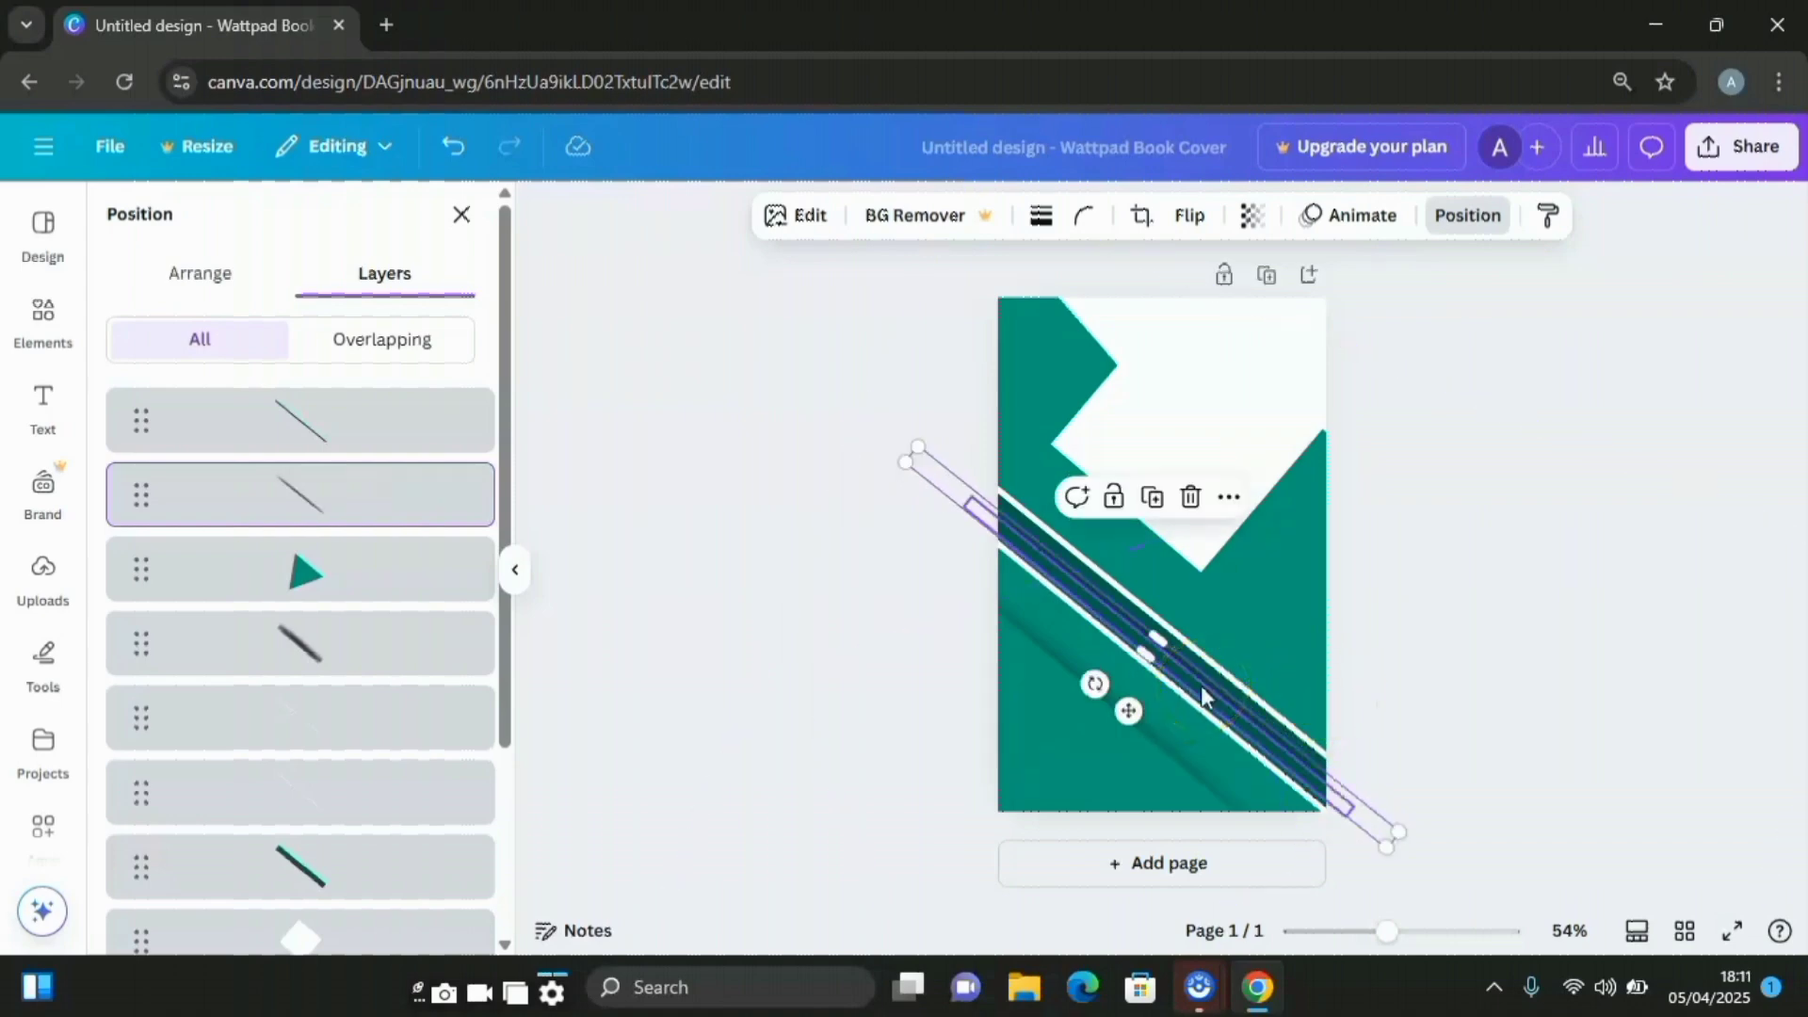
click(1396, 643)
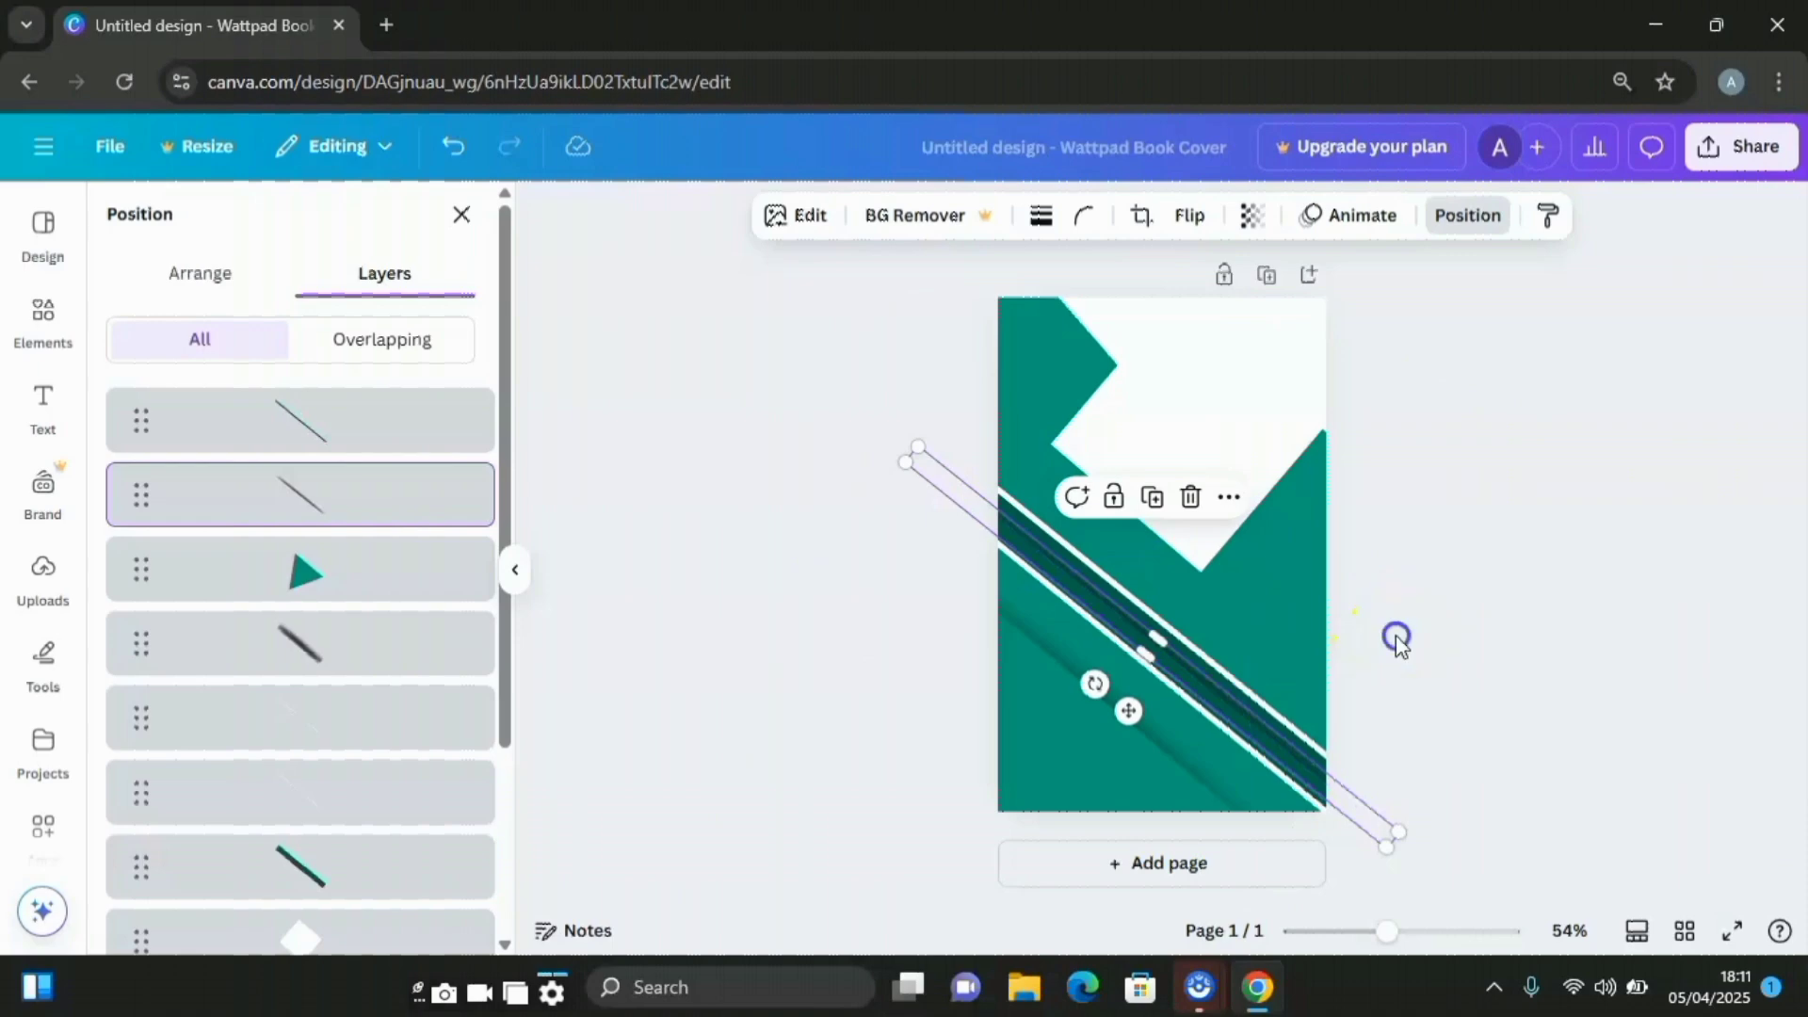
click(917, 601)
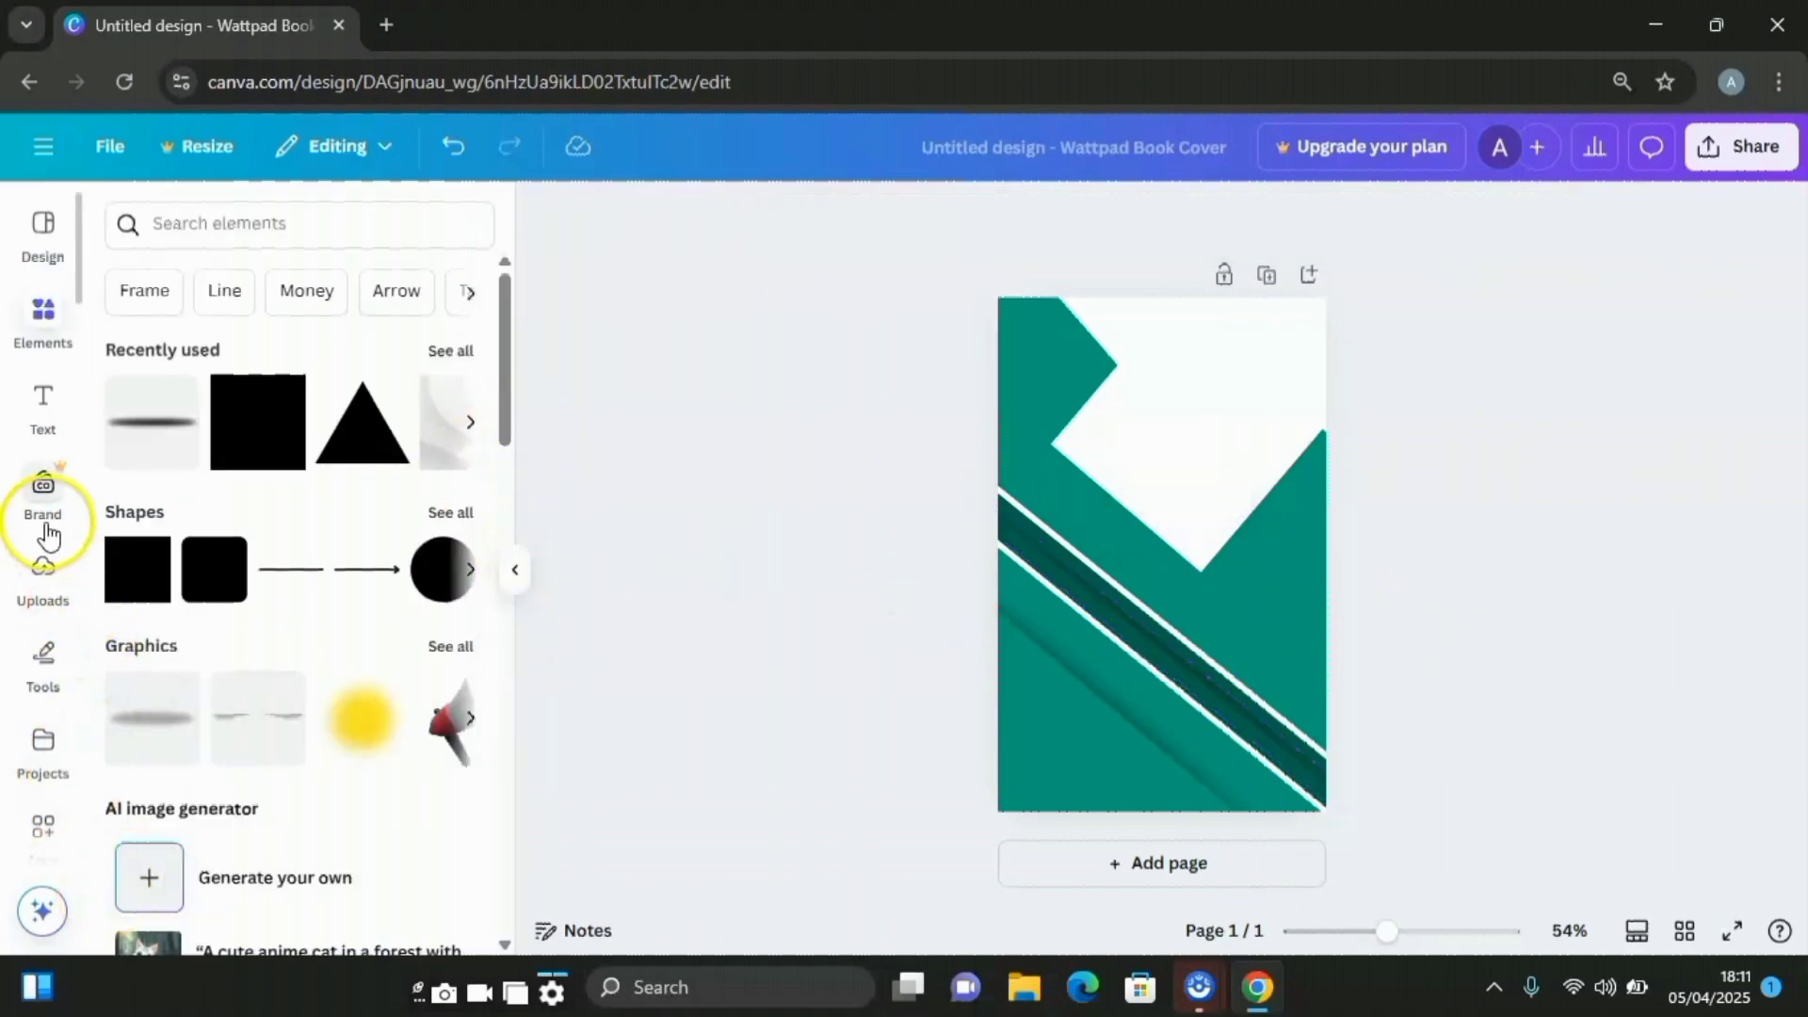
Add a 'MY MIND' heading and move it into the white area at the top
click(43, 415)
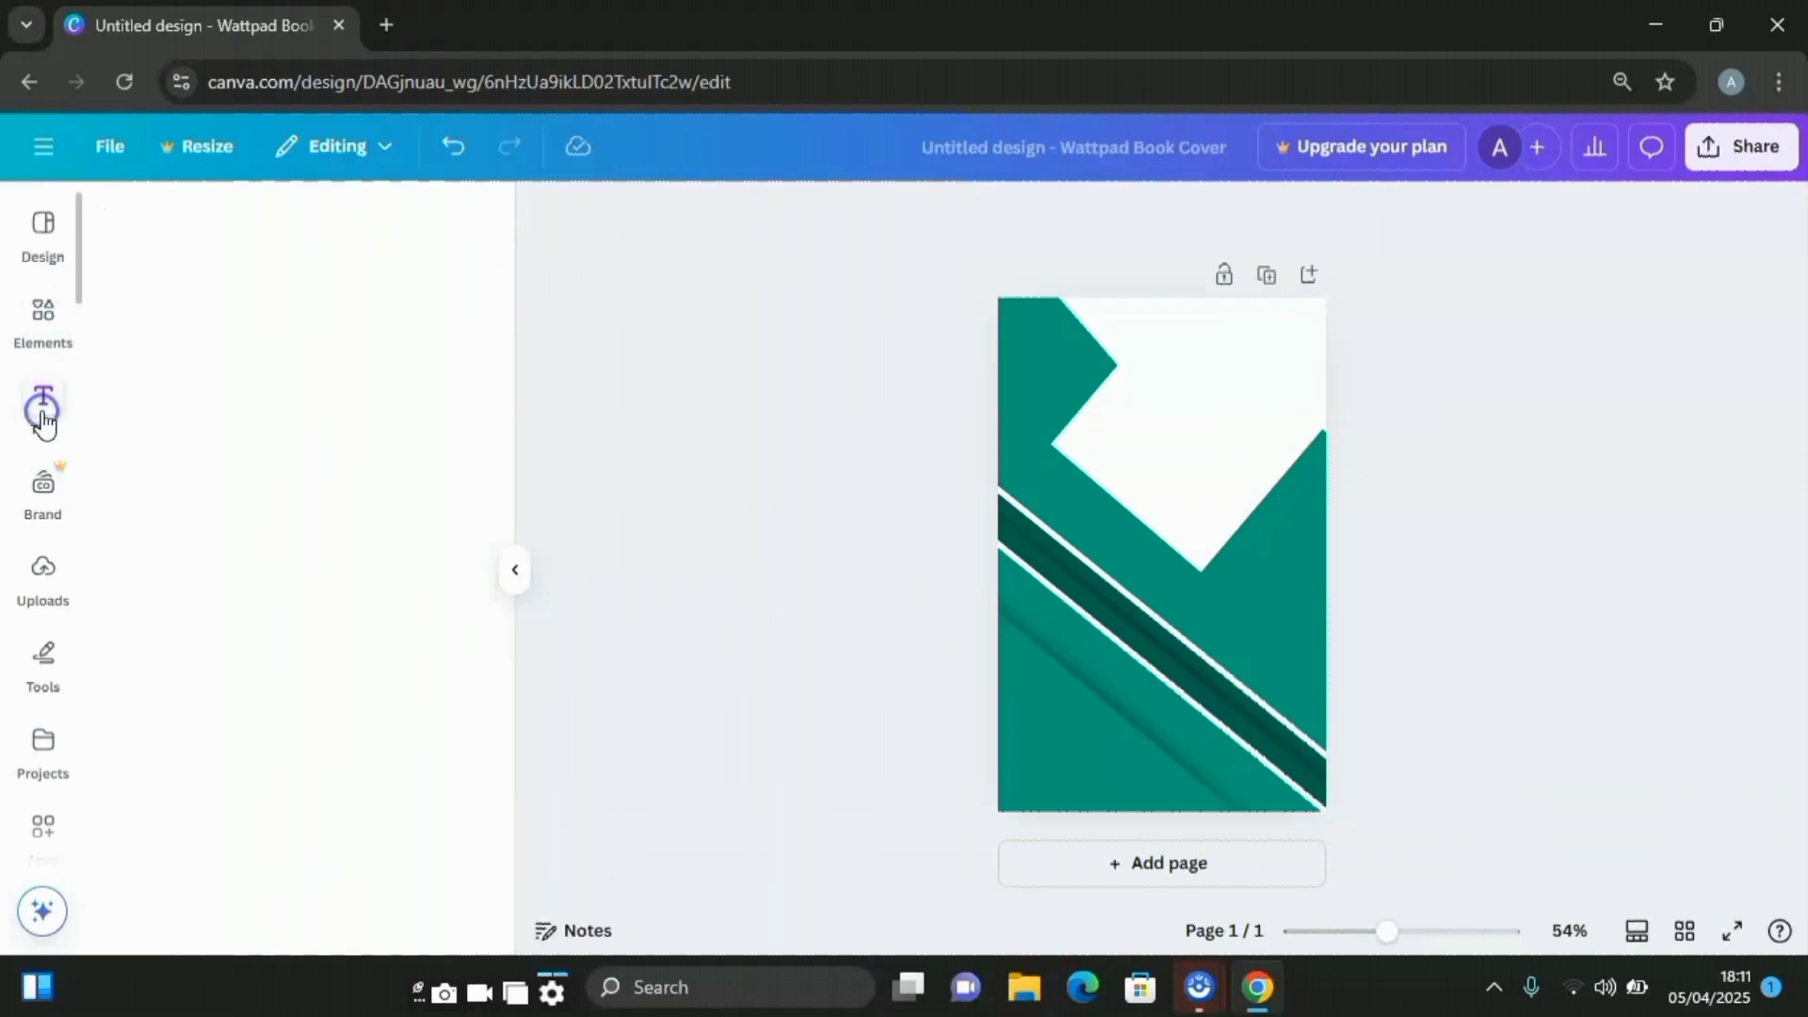
click(246, 585)
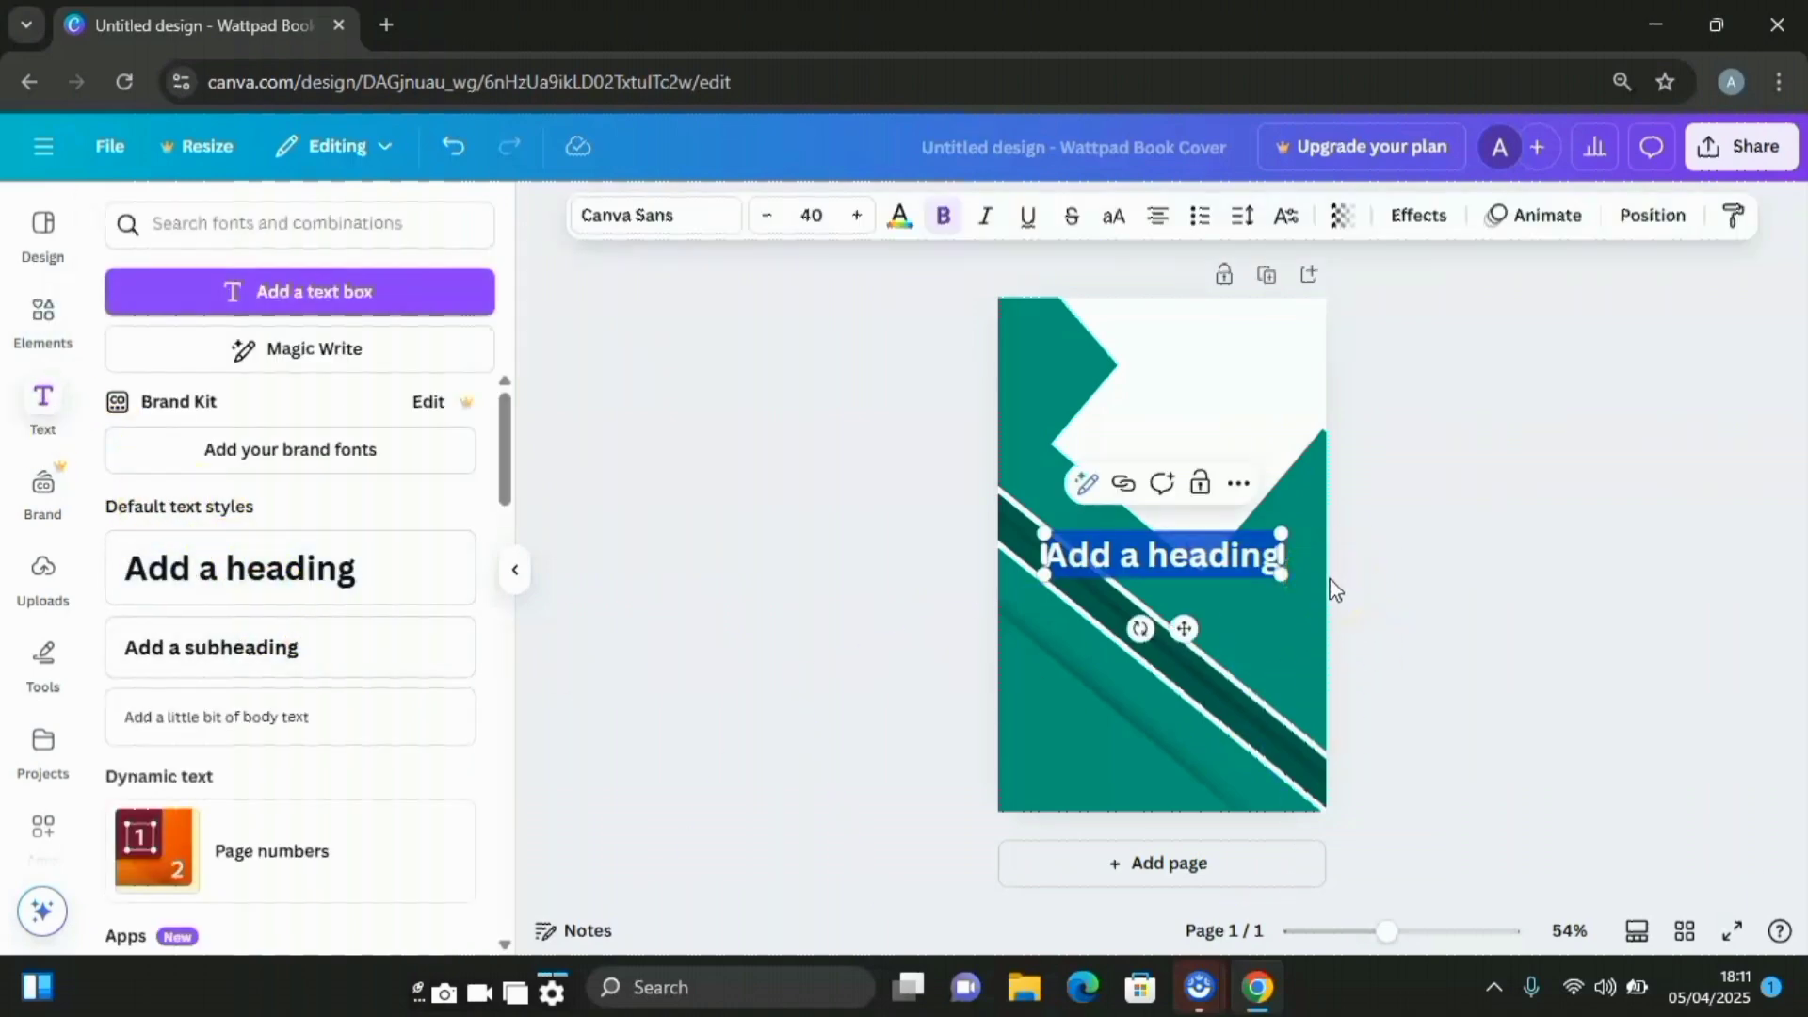
text(MY M)
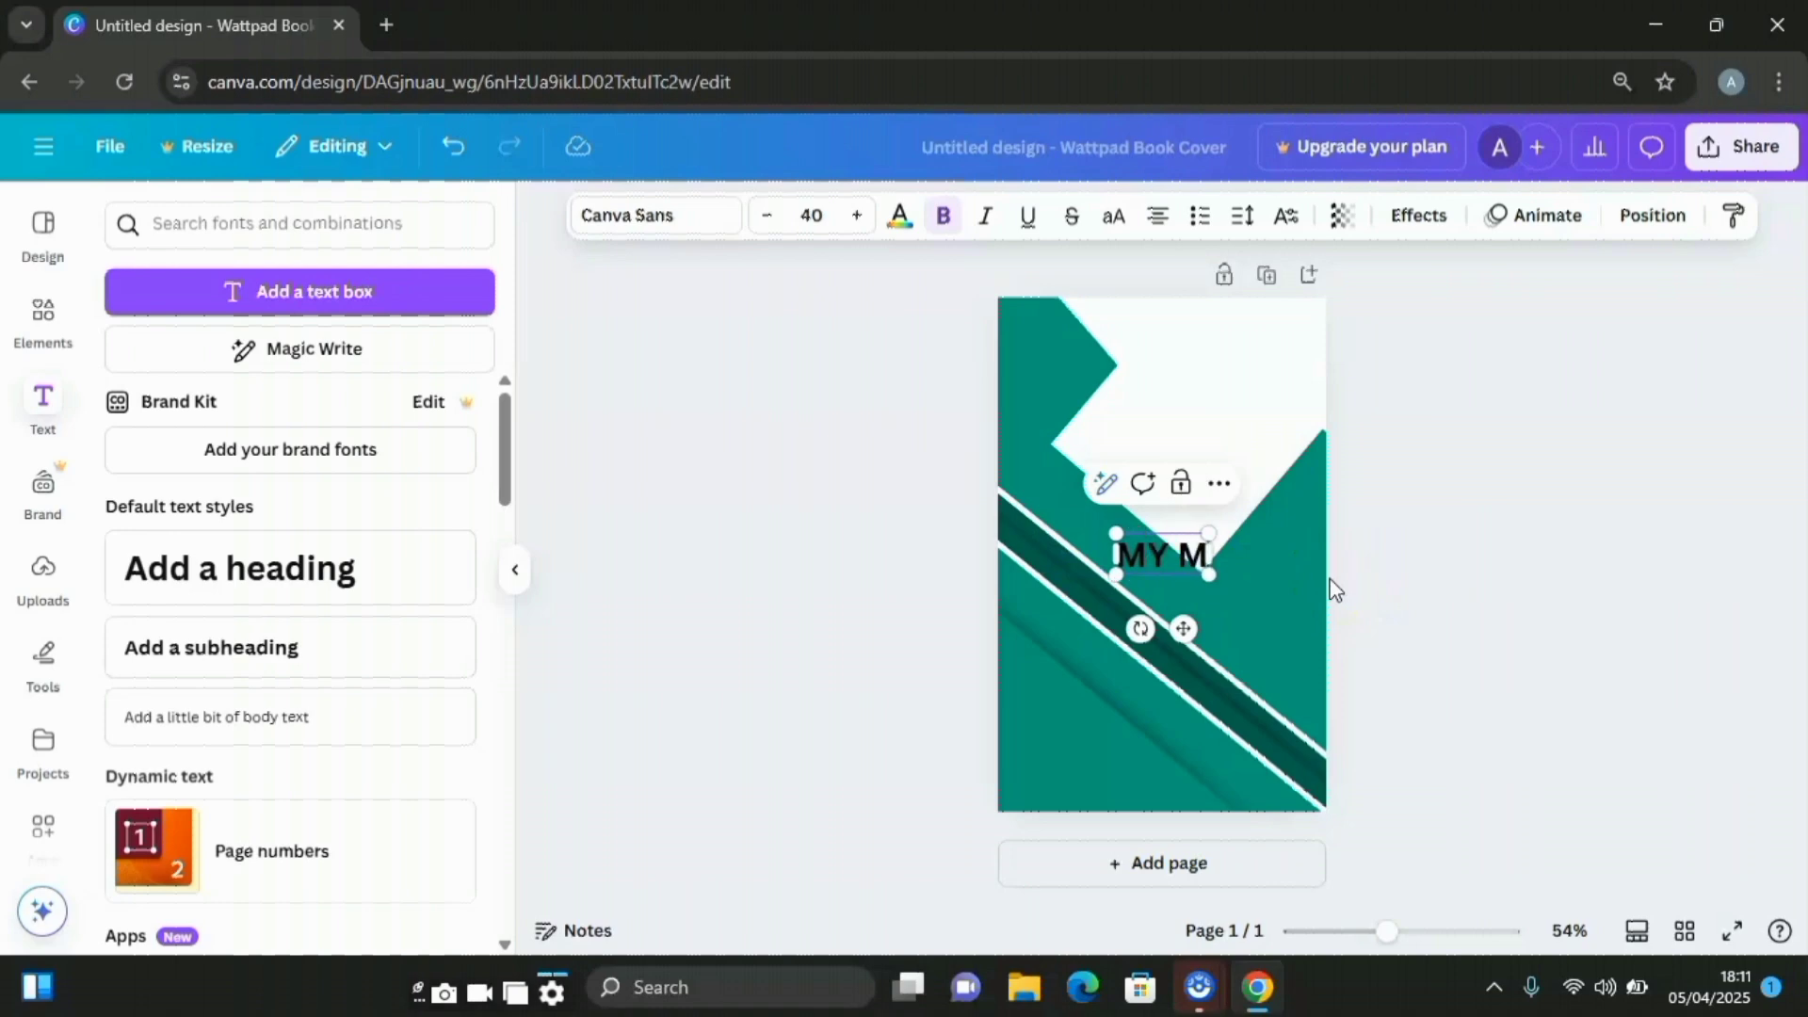
text(IND)
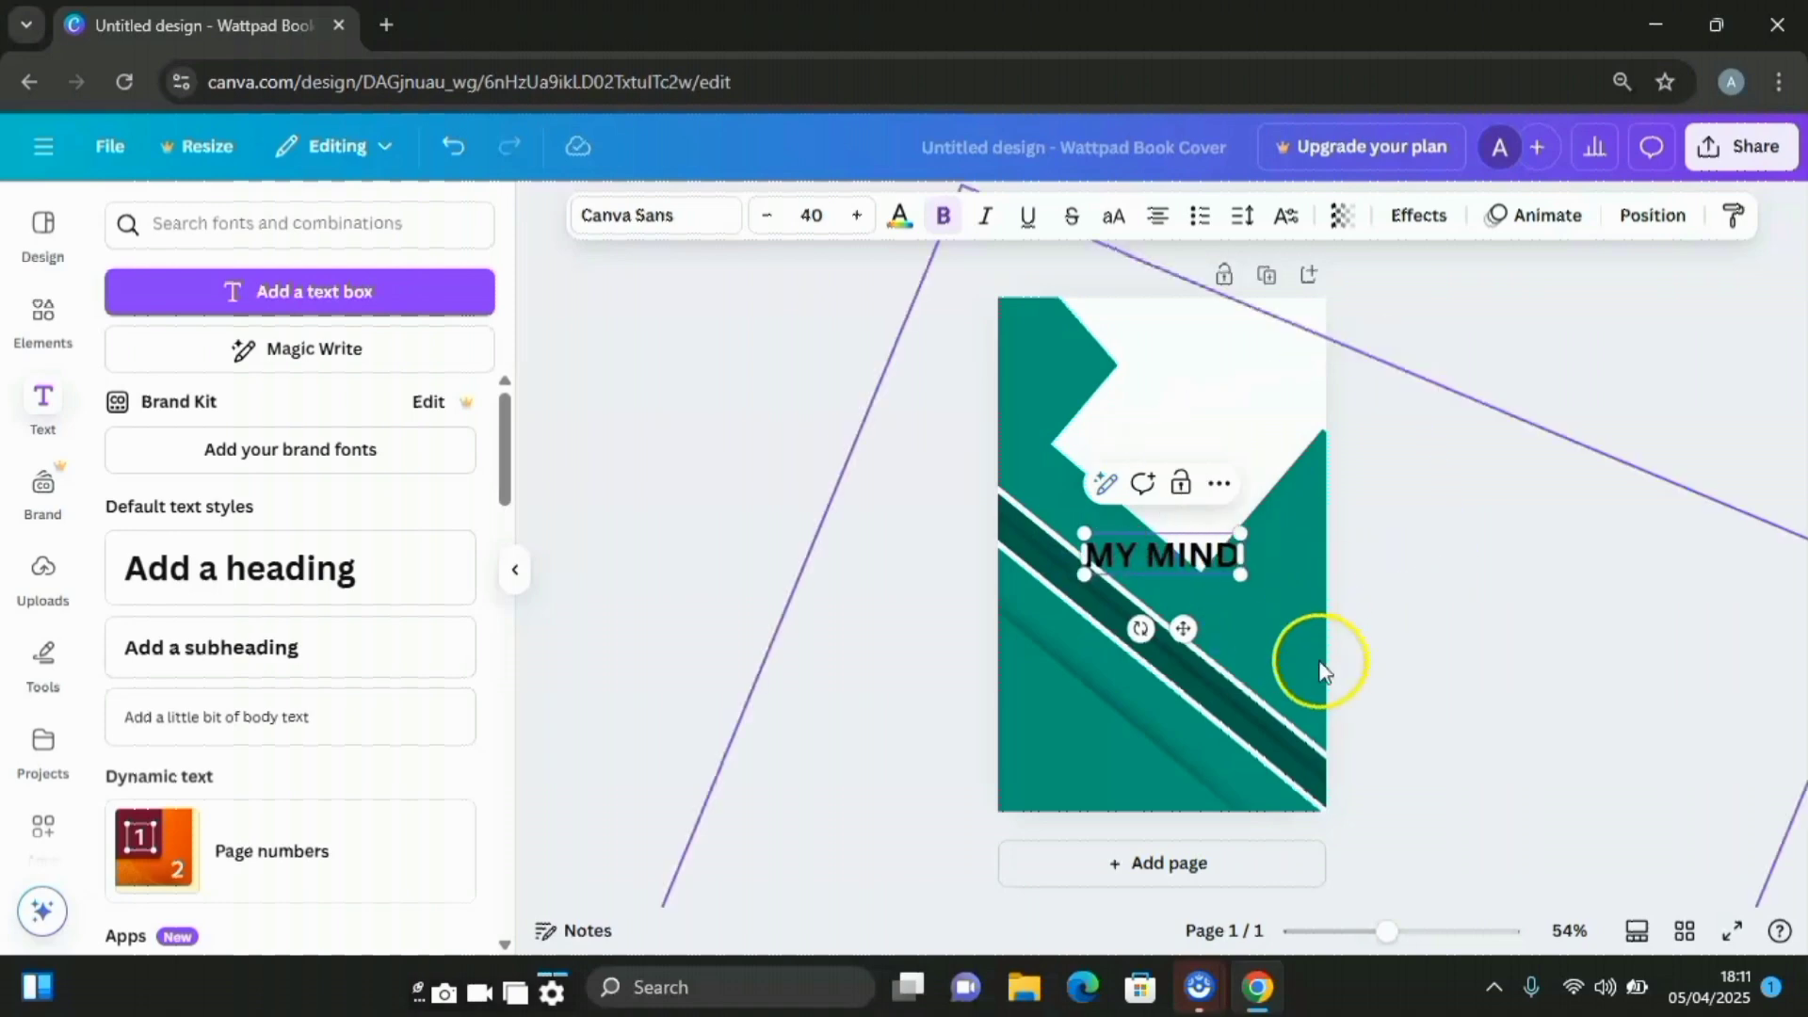
drag(1185, 635, 1214, 509)
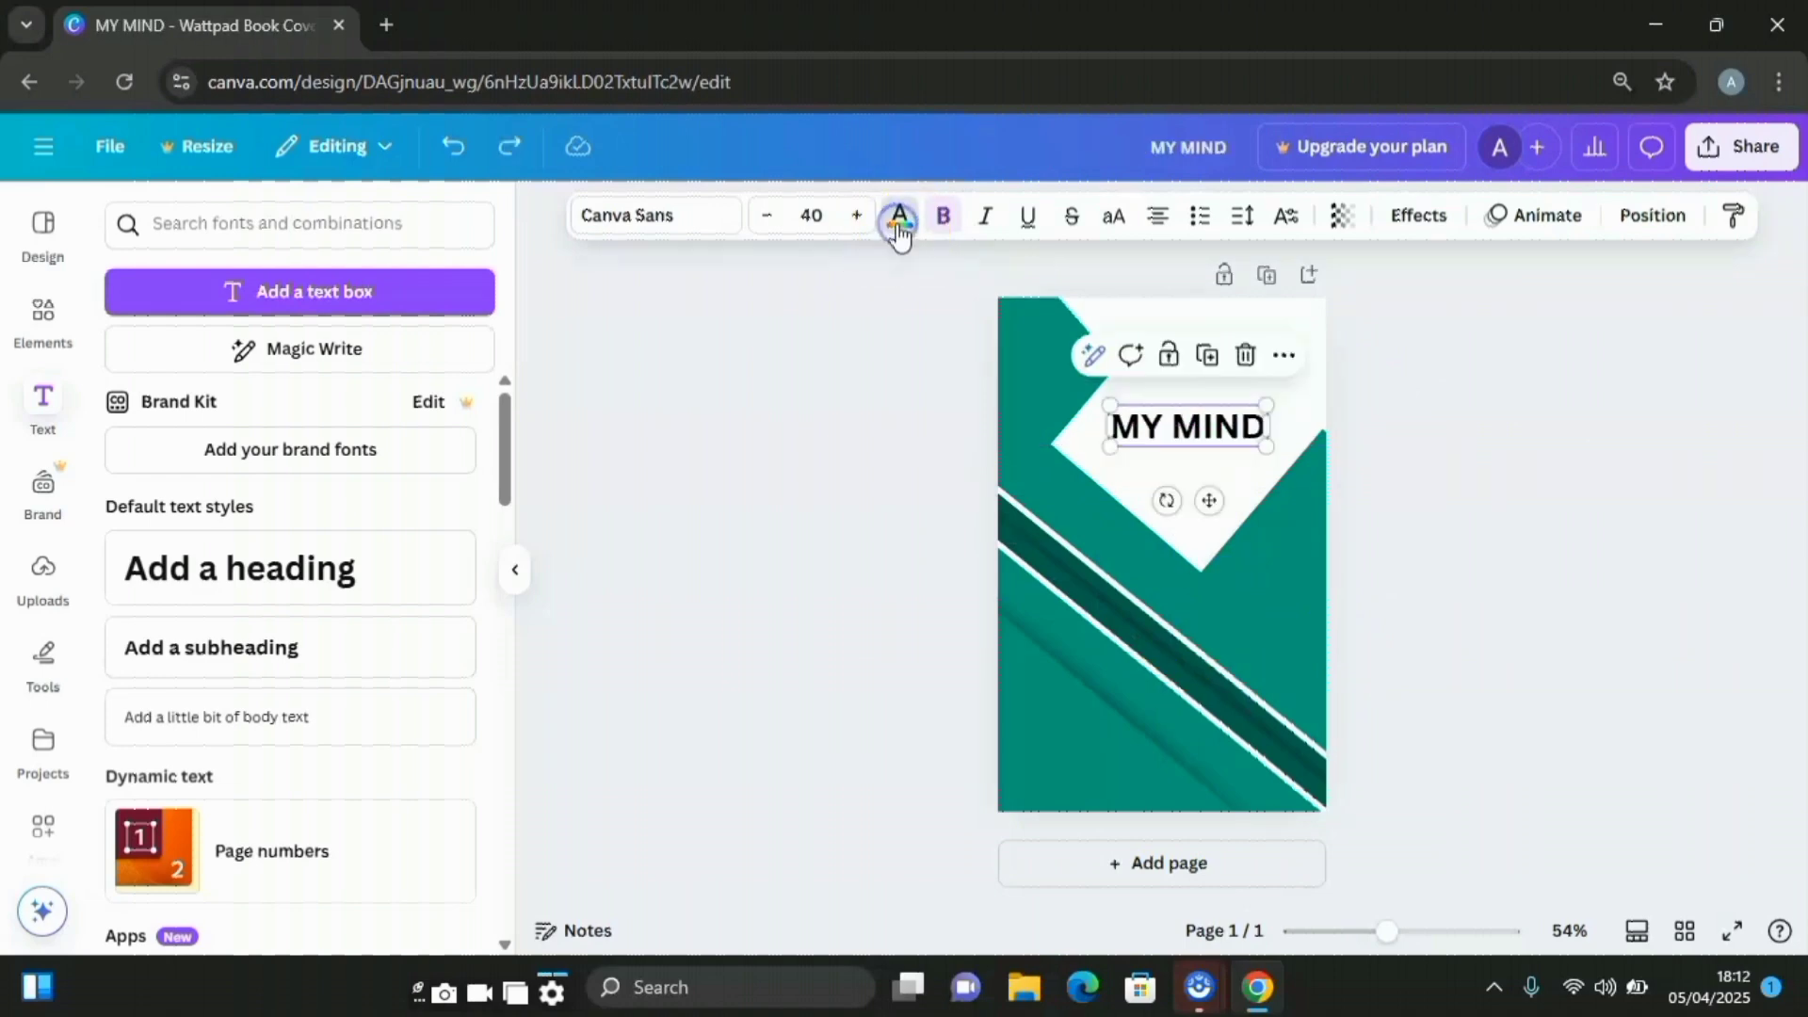
Colour the MY MIND title teal #009a7a and set it in League Spartan
click(899, 214)
click(260, 396)
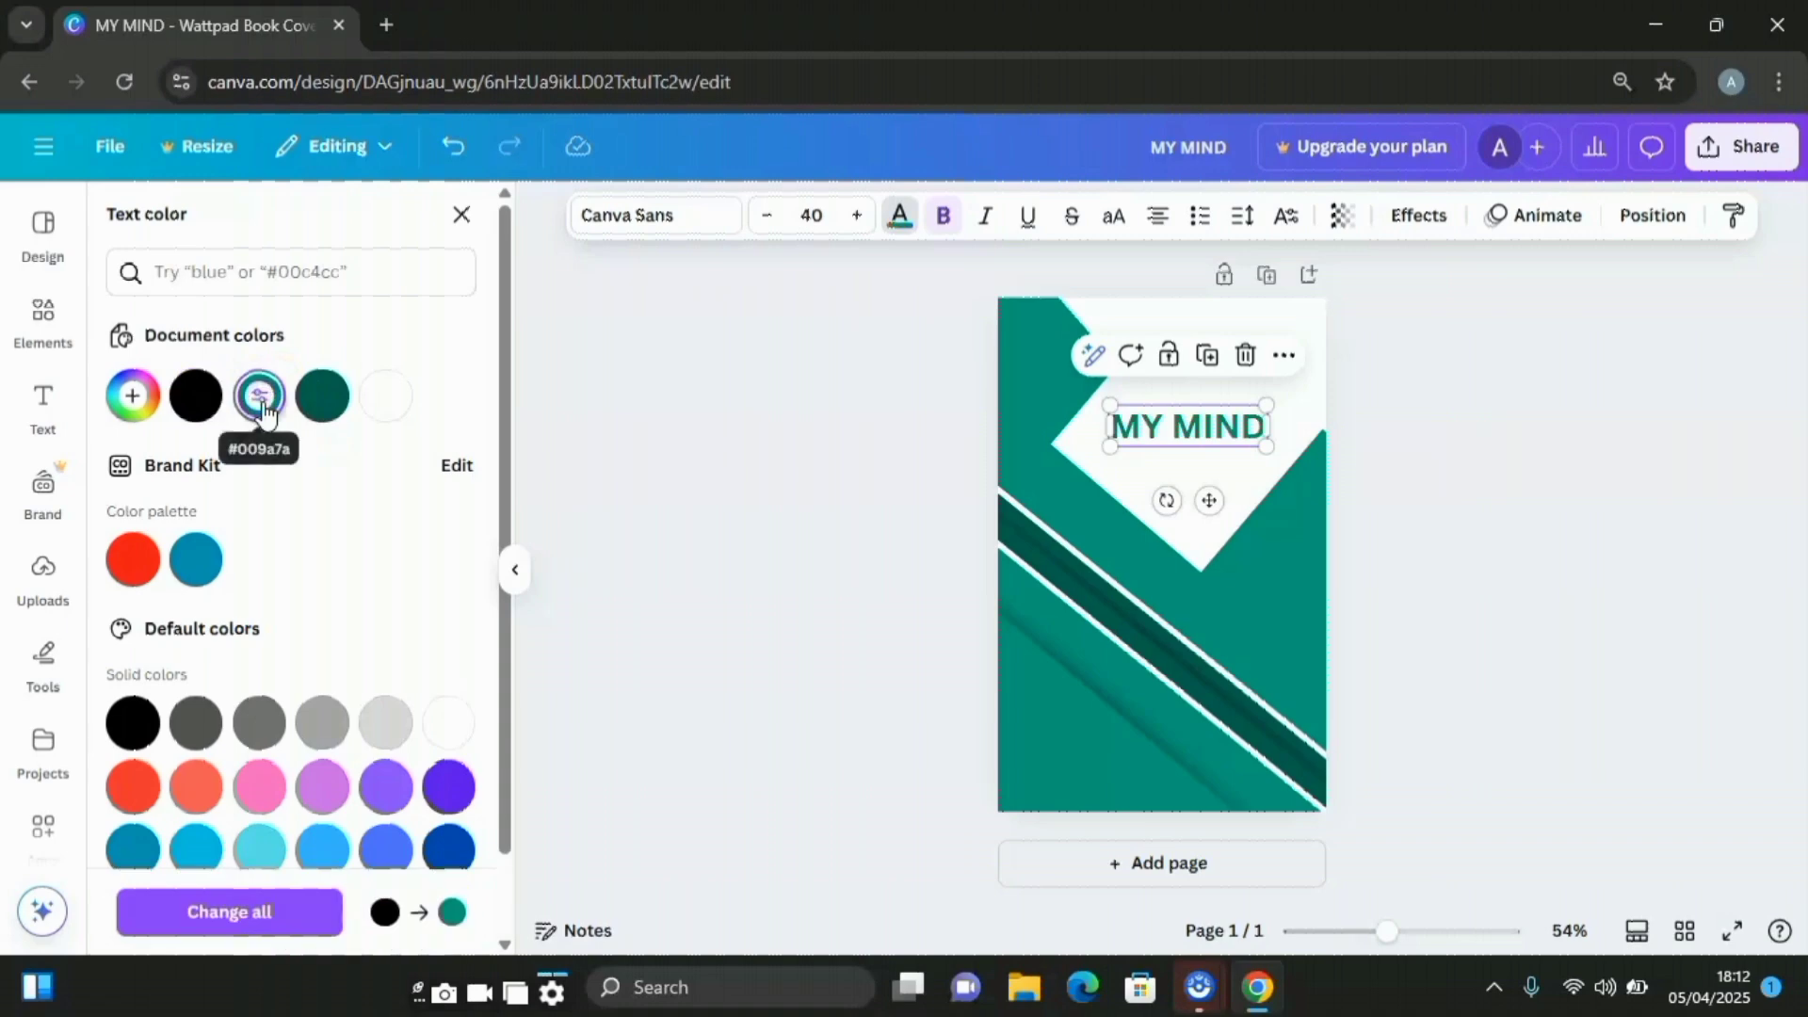
click(702, 218)
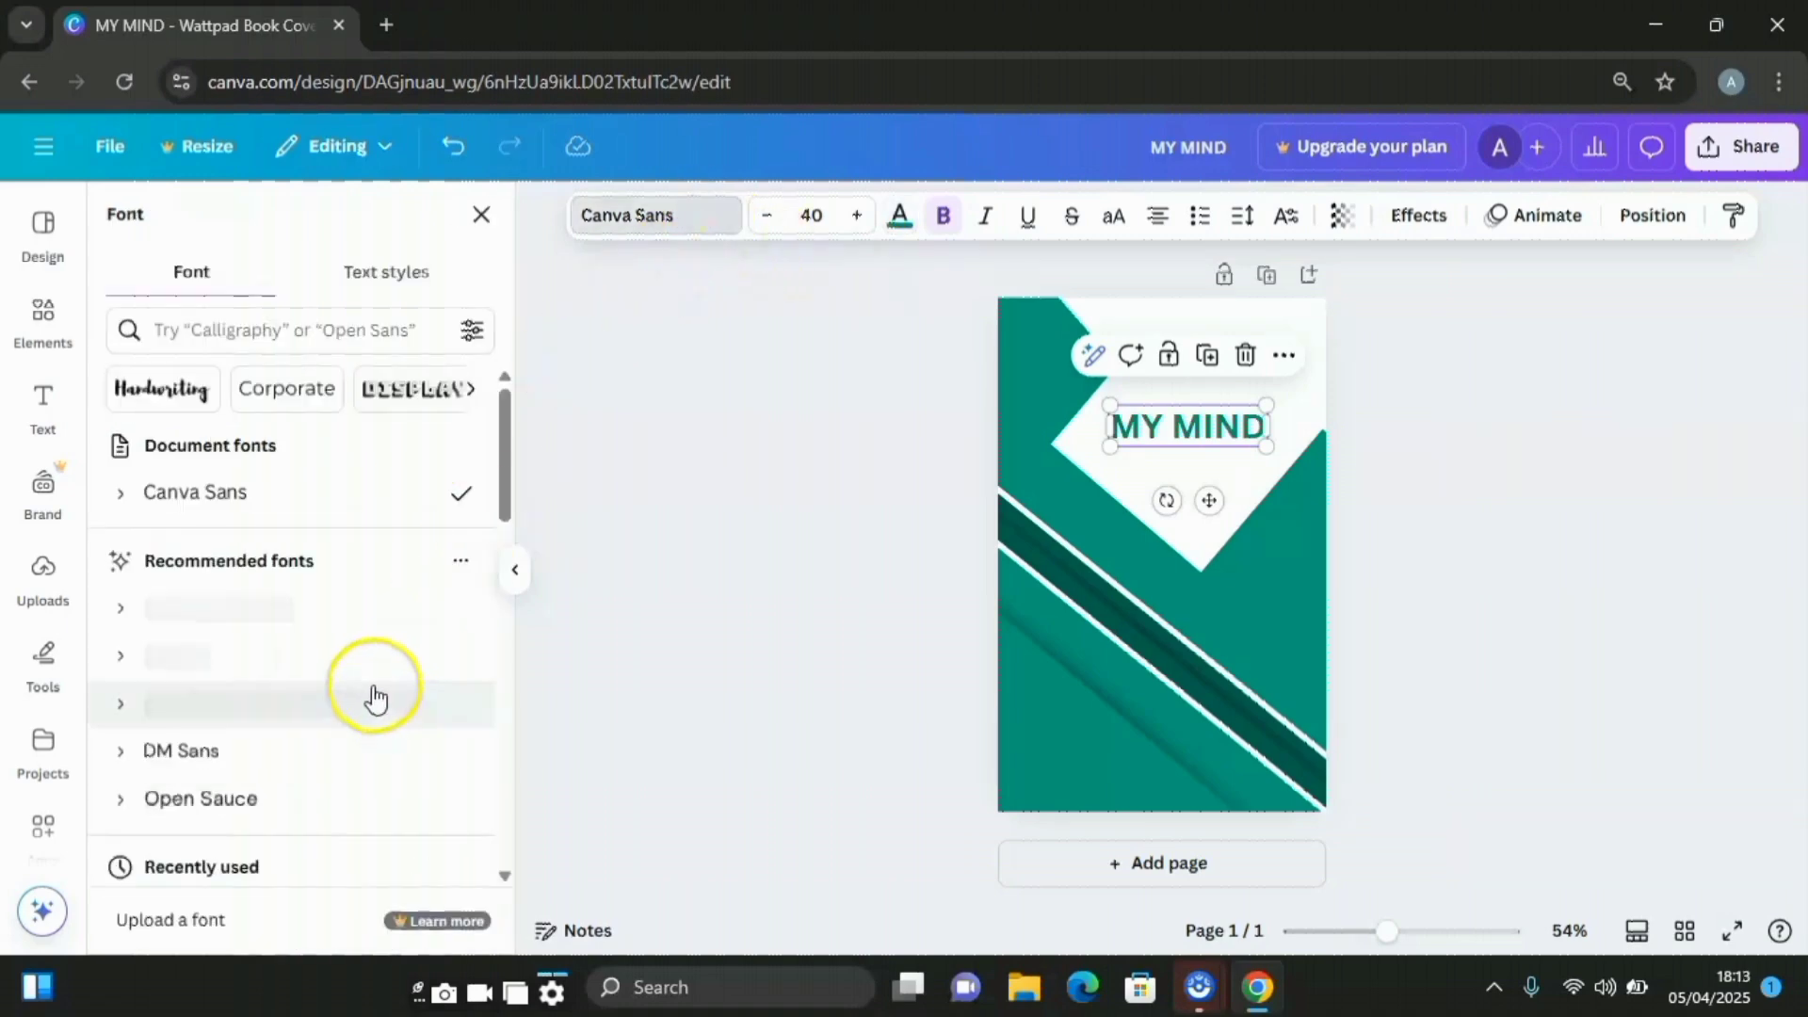
scroll(320, 593, down, 5)
scroll(341, 680, down, 4)
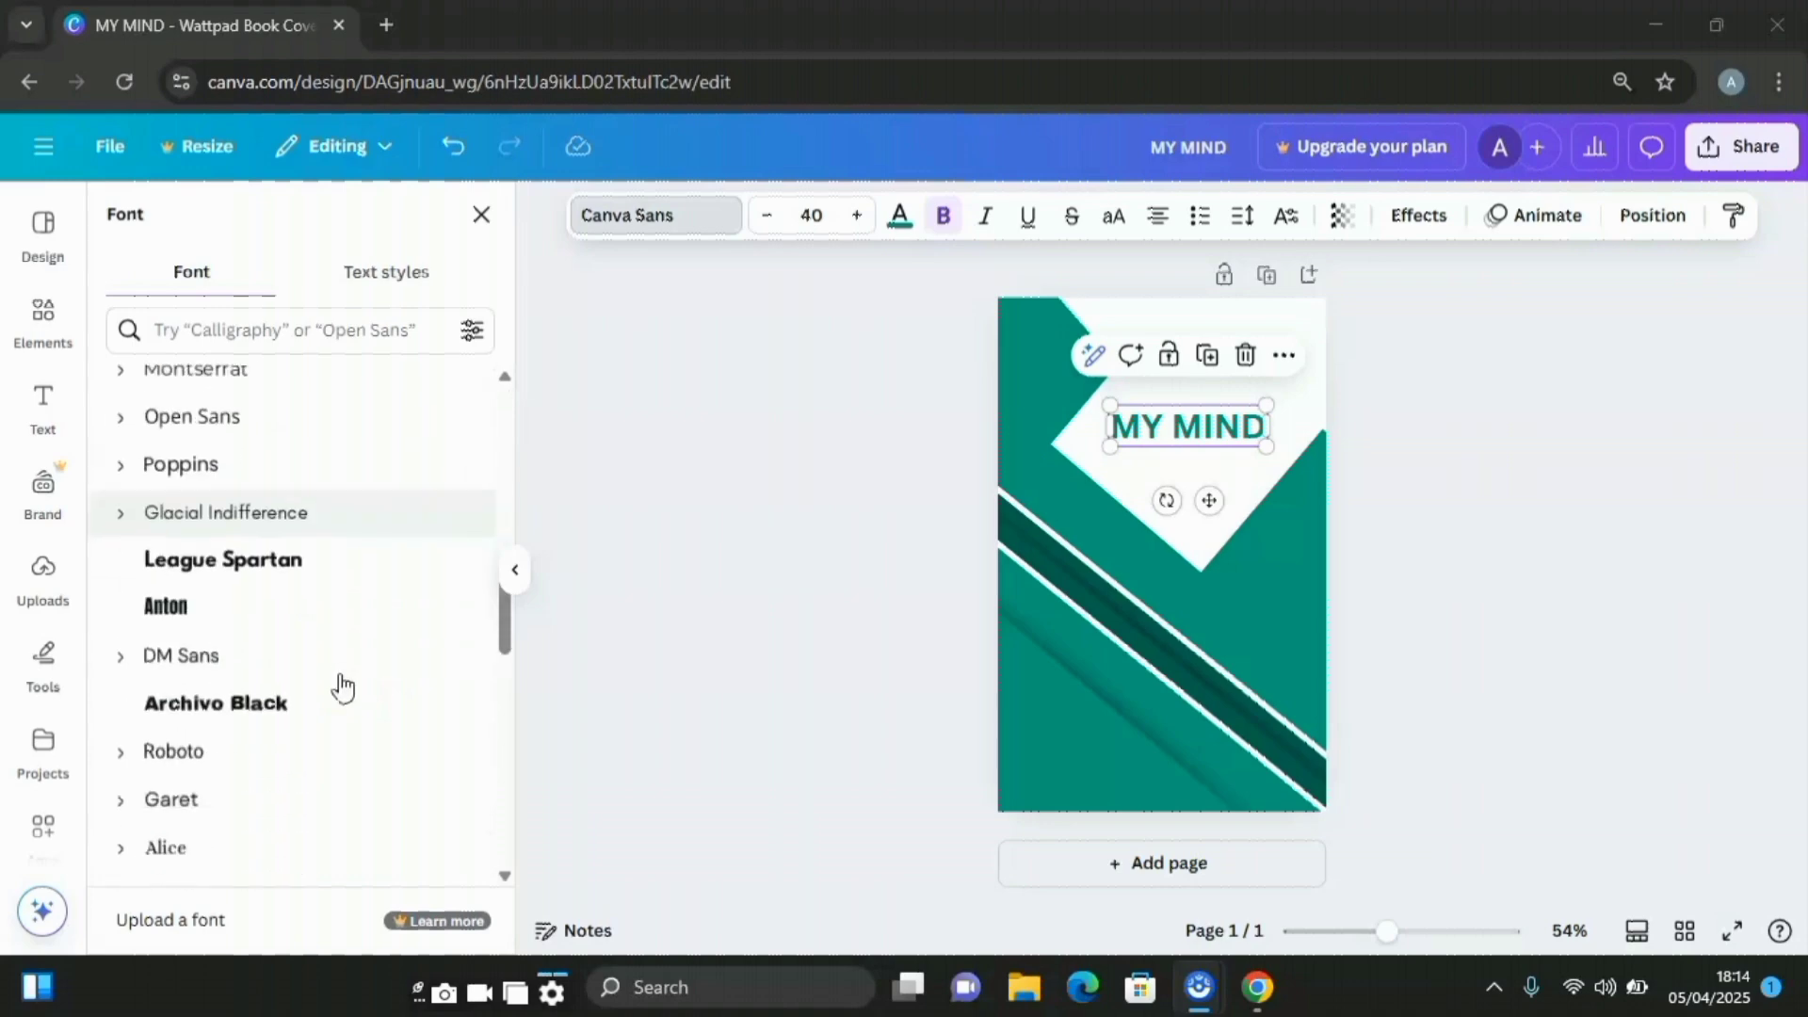
click(287, 563)
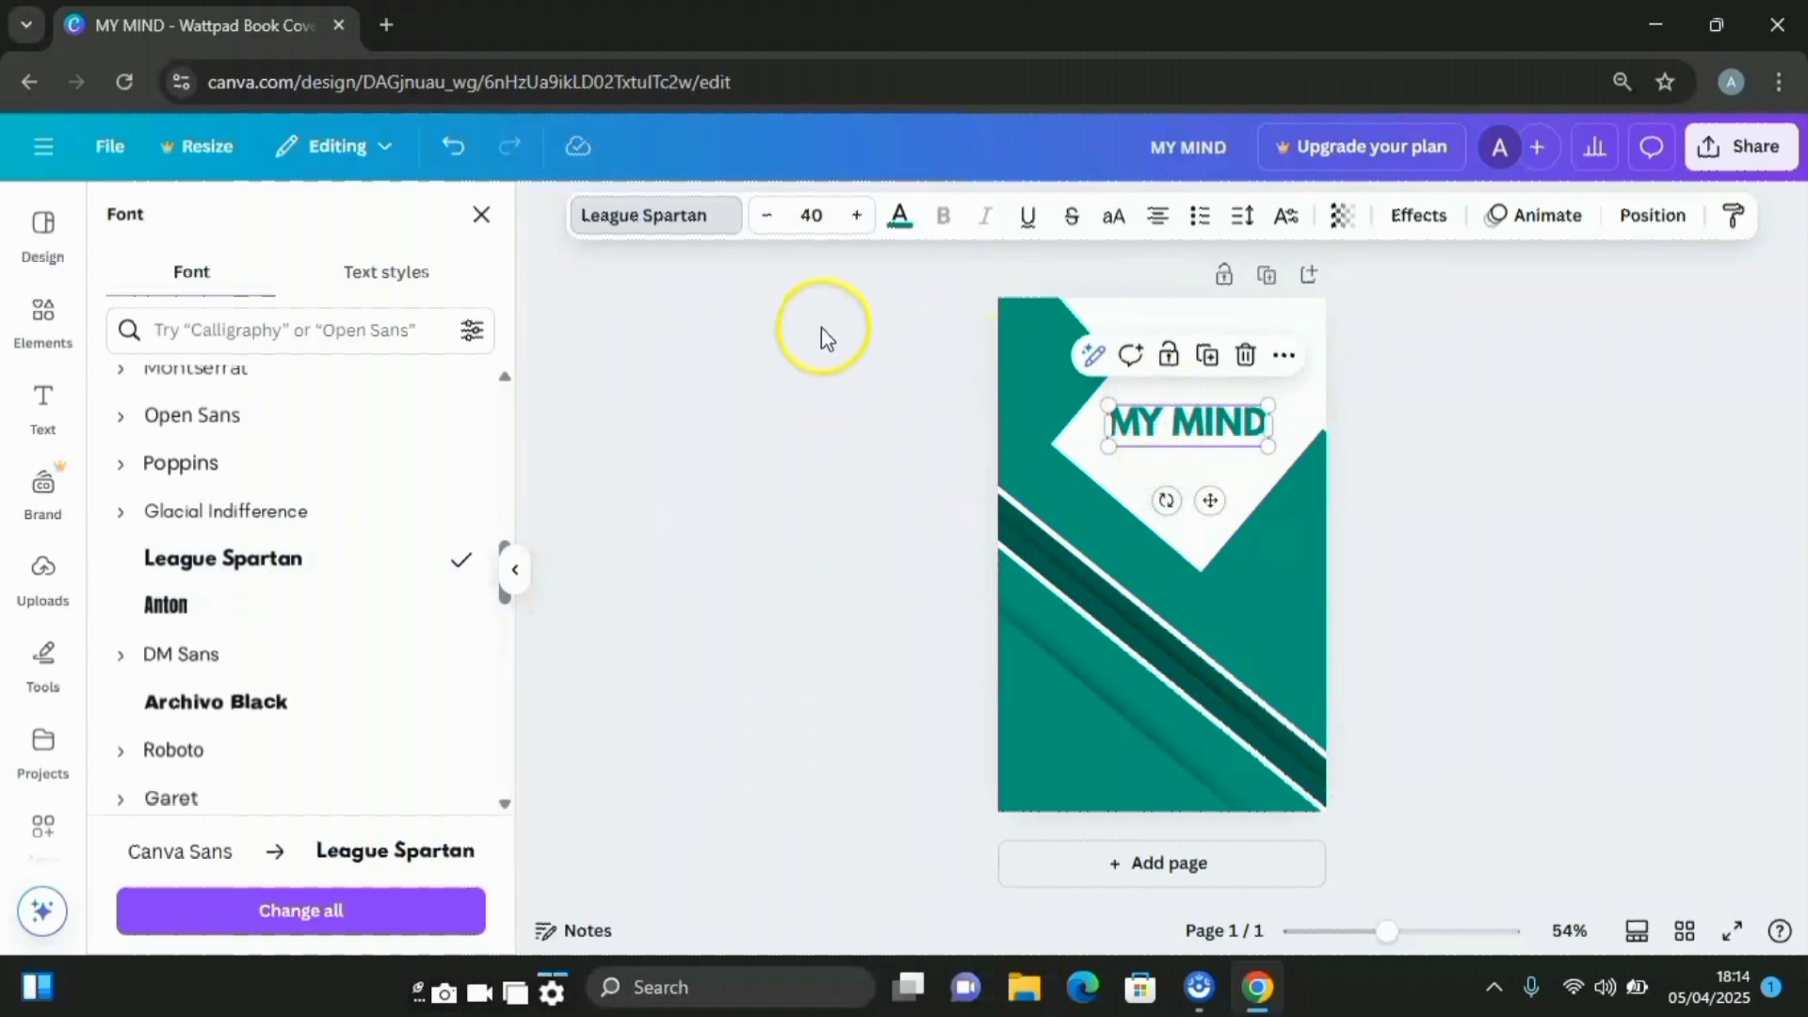
Duplicate the title into a 'True Life Story' subtitle at size 20 beneath MY MIND
click(1211, 356)
drag(1218, 500, 1211, 541)
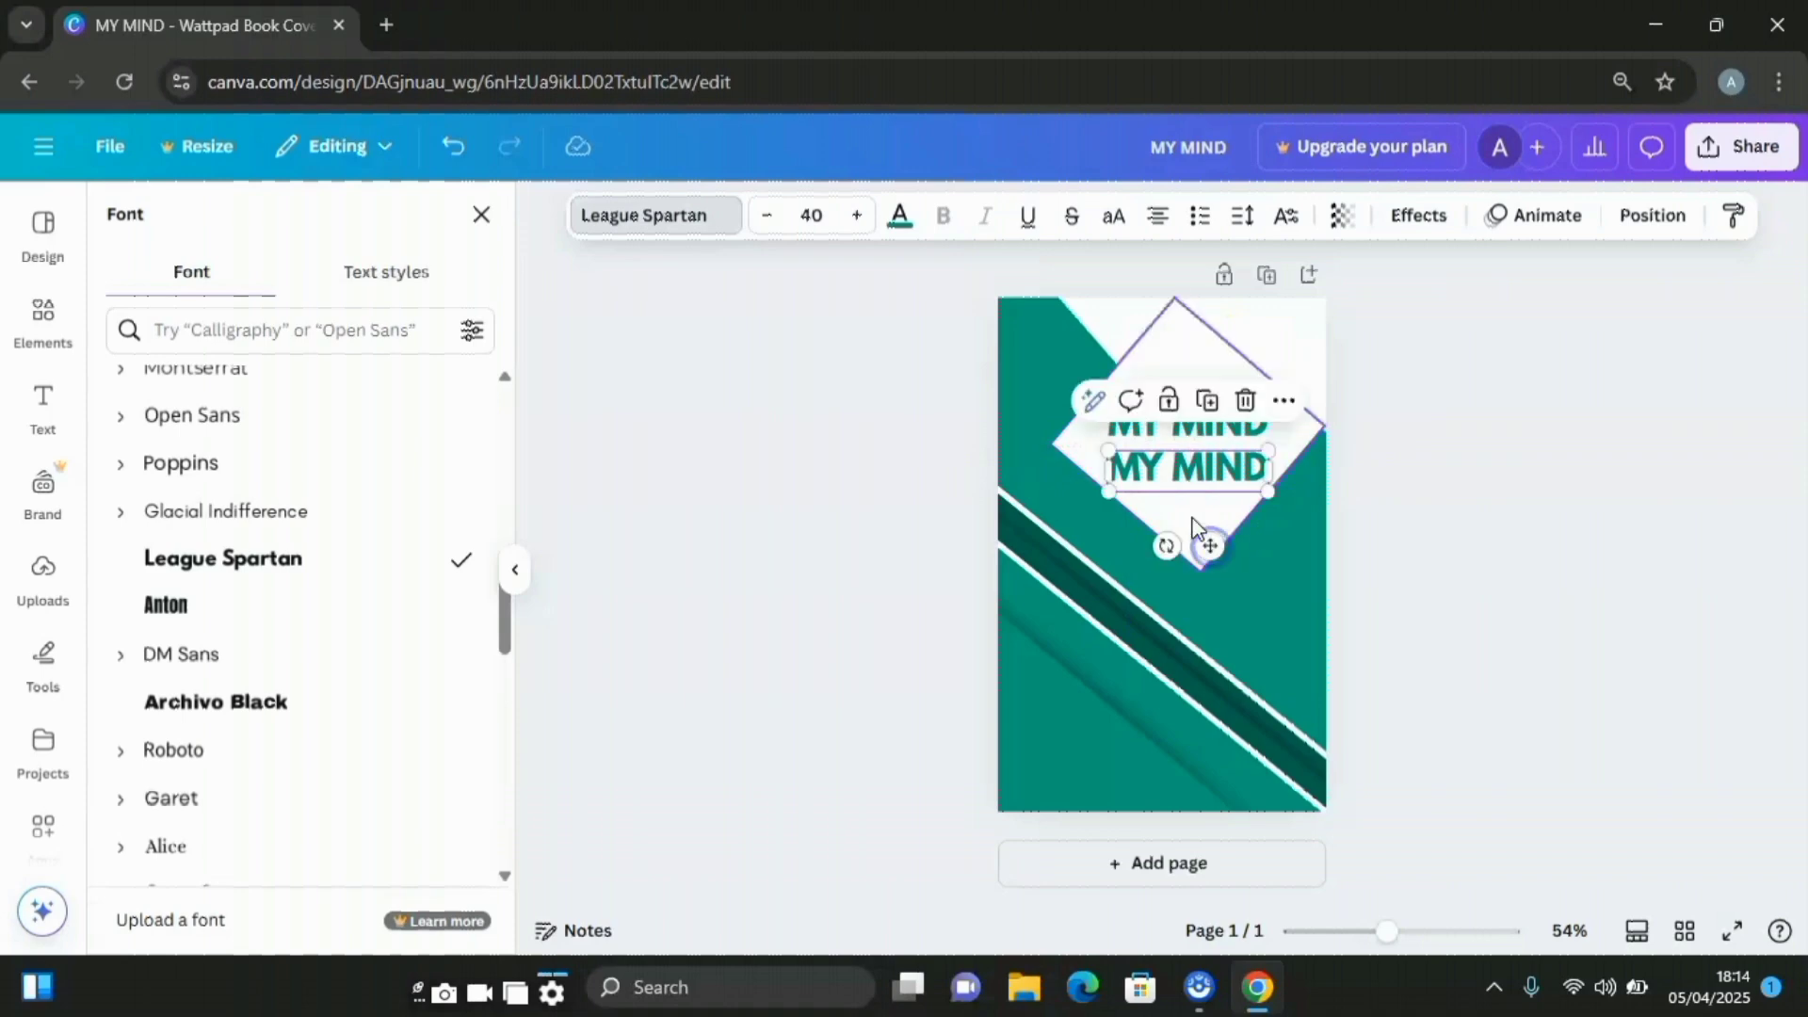
click(1175, 485)
click(1175, 485)
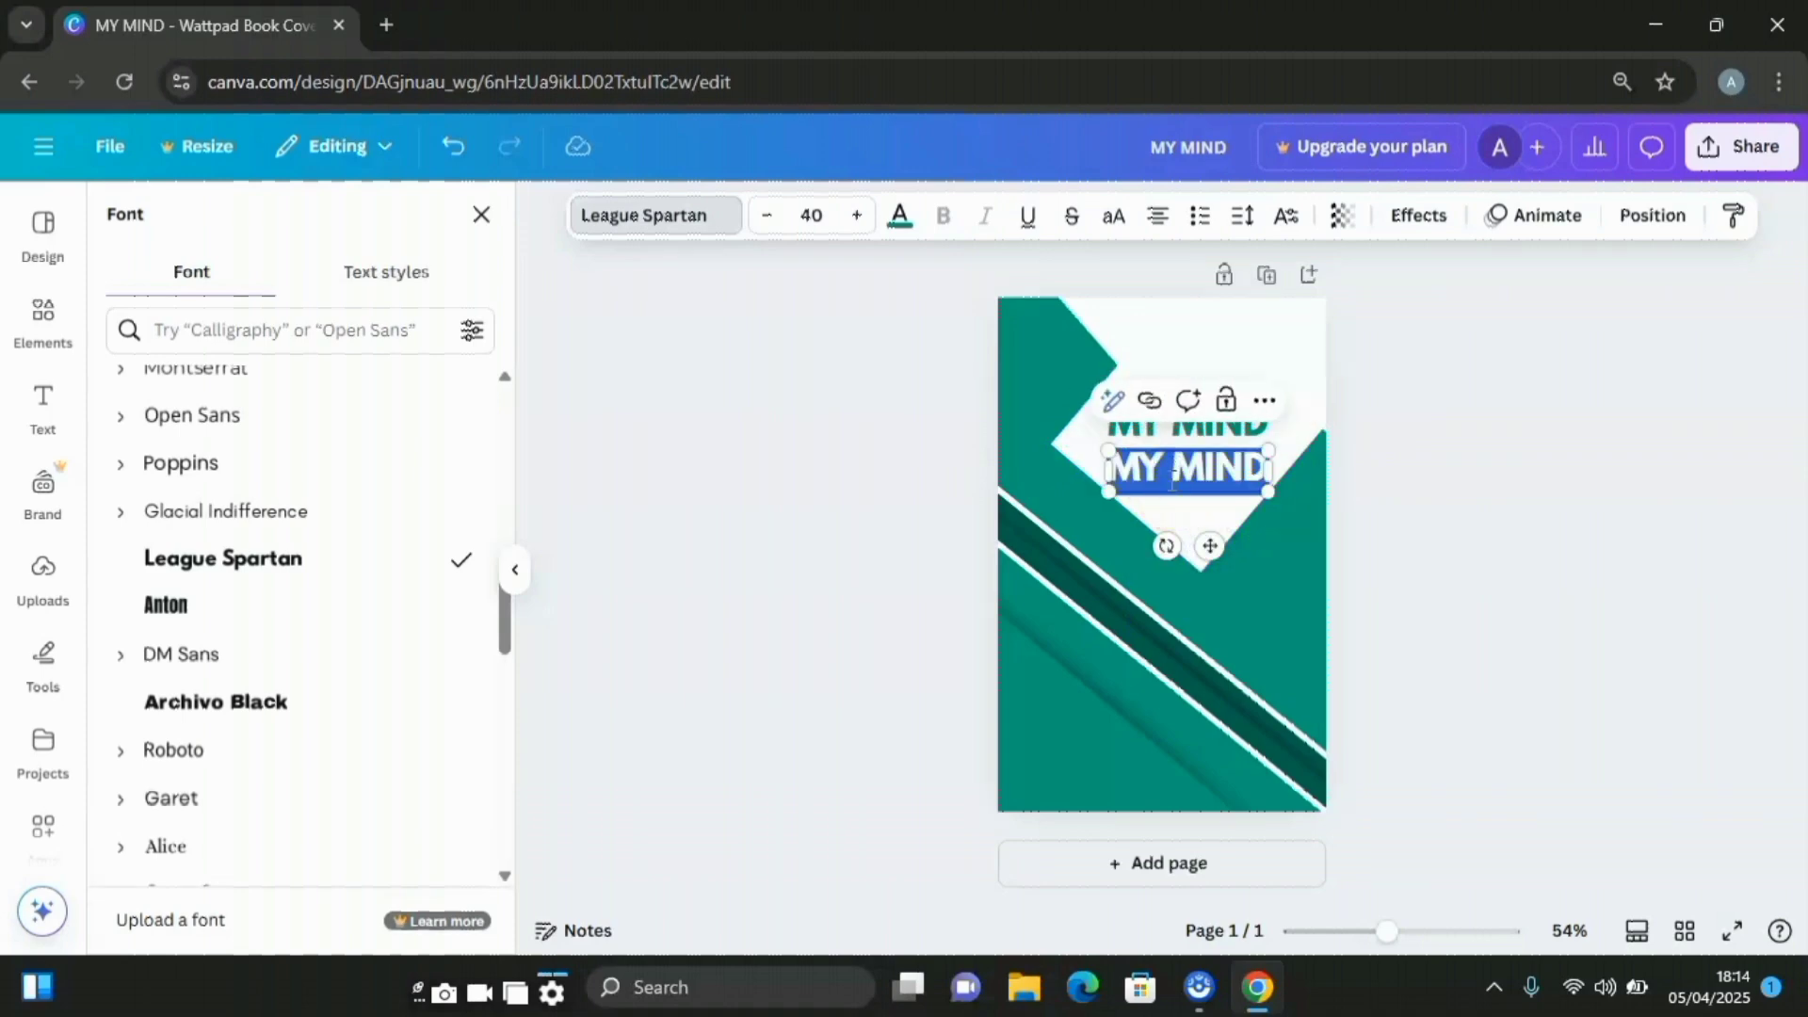
text(True Life)
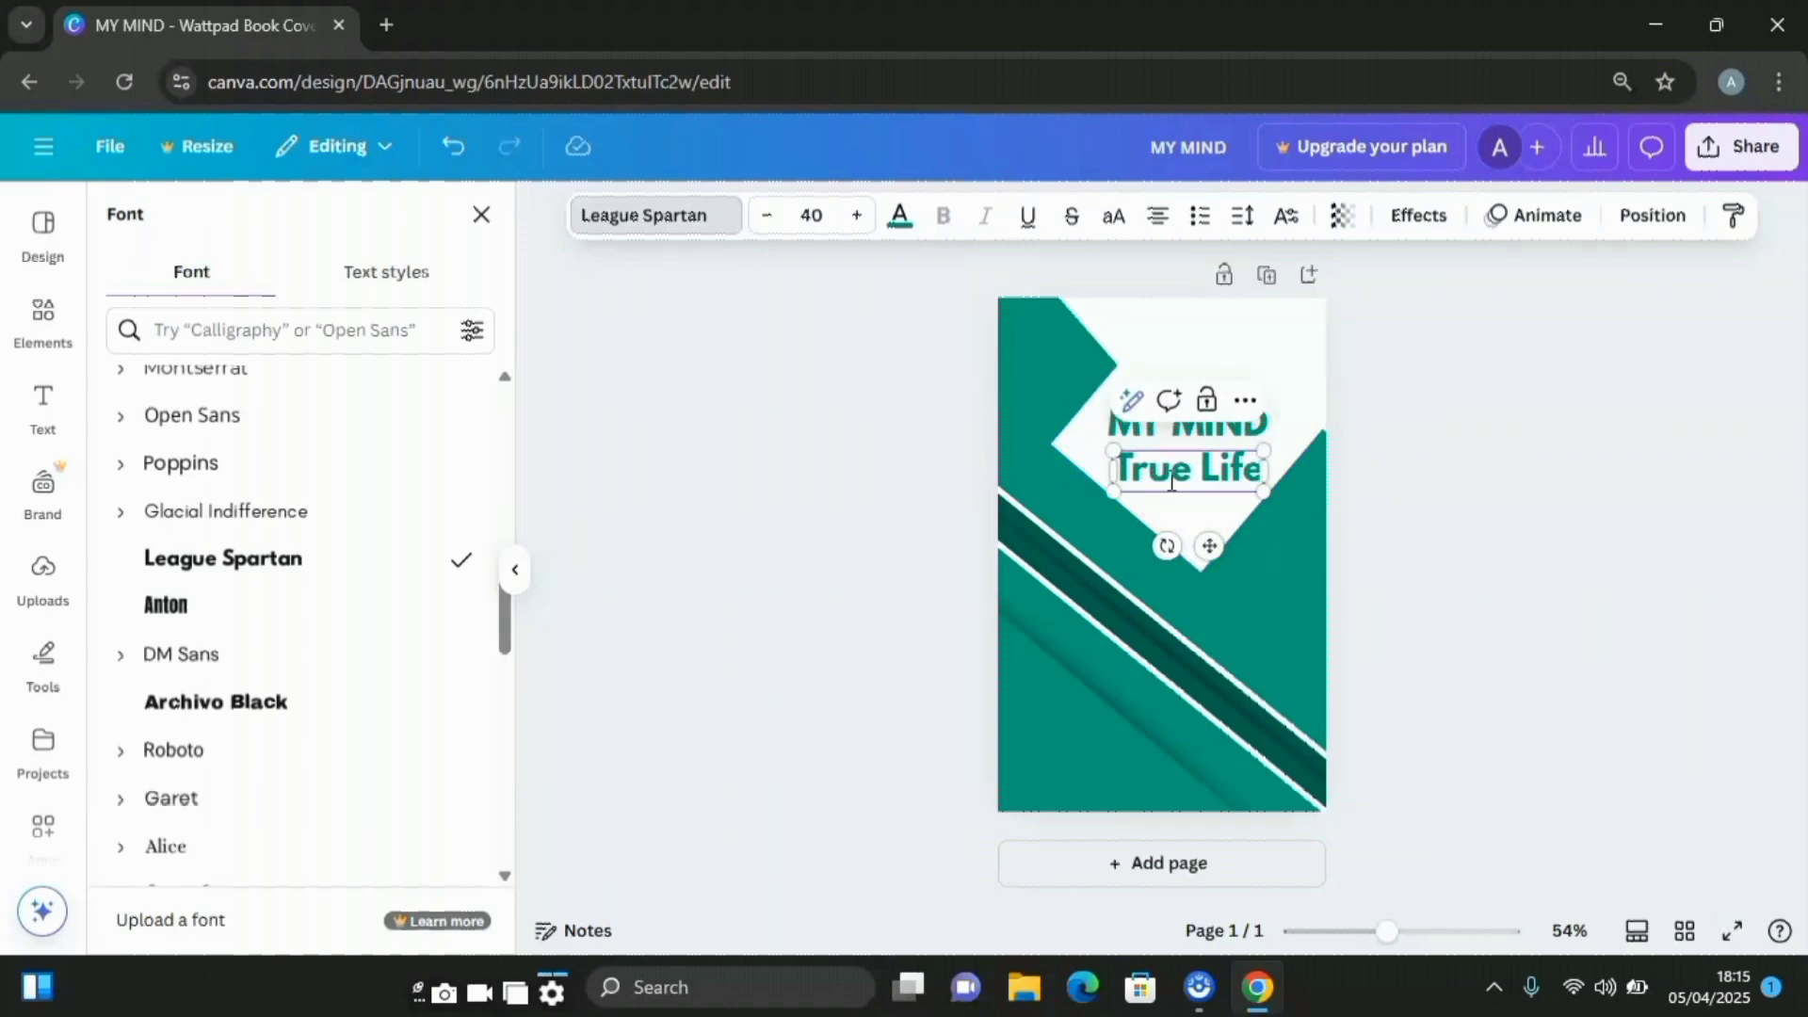
text( Stor)
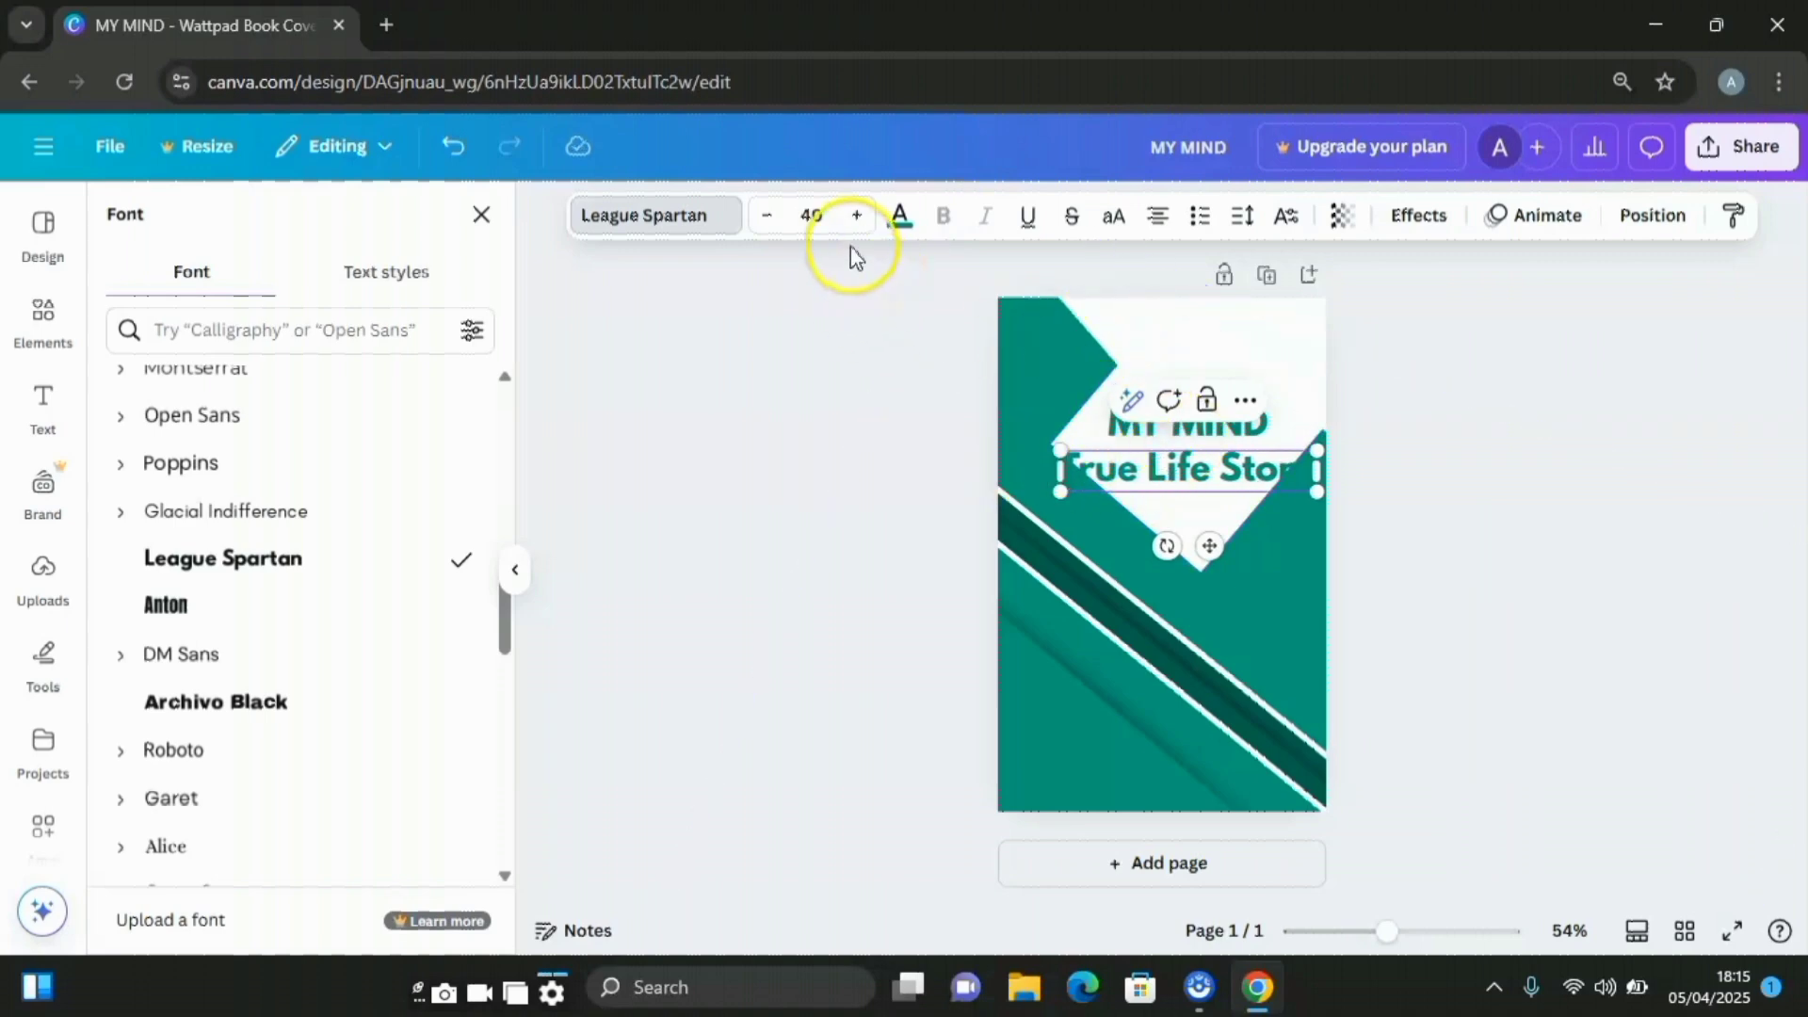
click(812, 215)
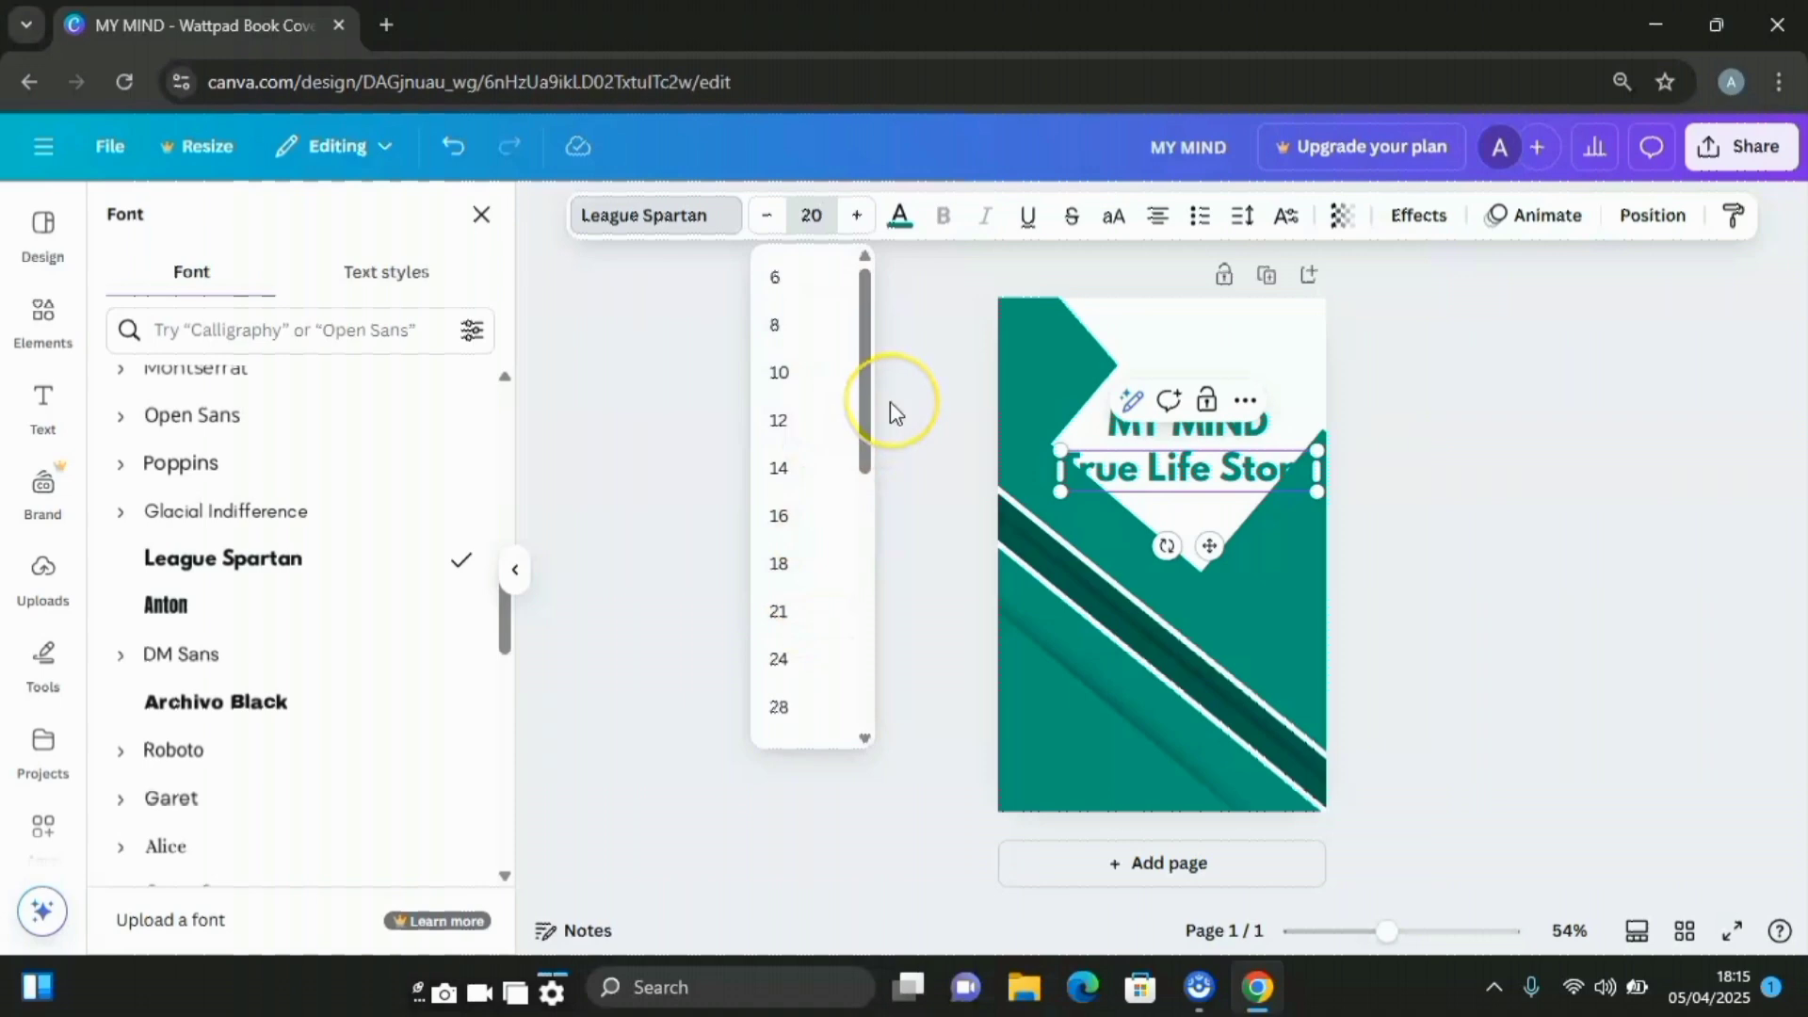
key(Return)
drag(1216, 529, 1213, 529)
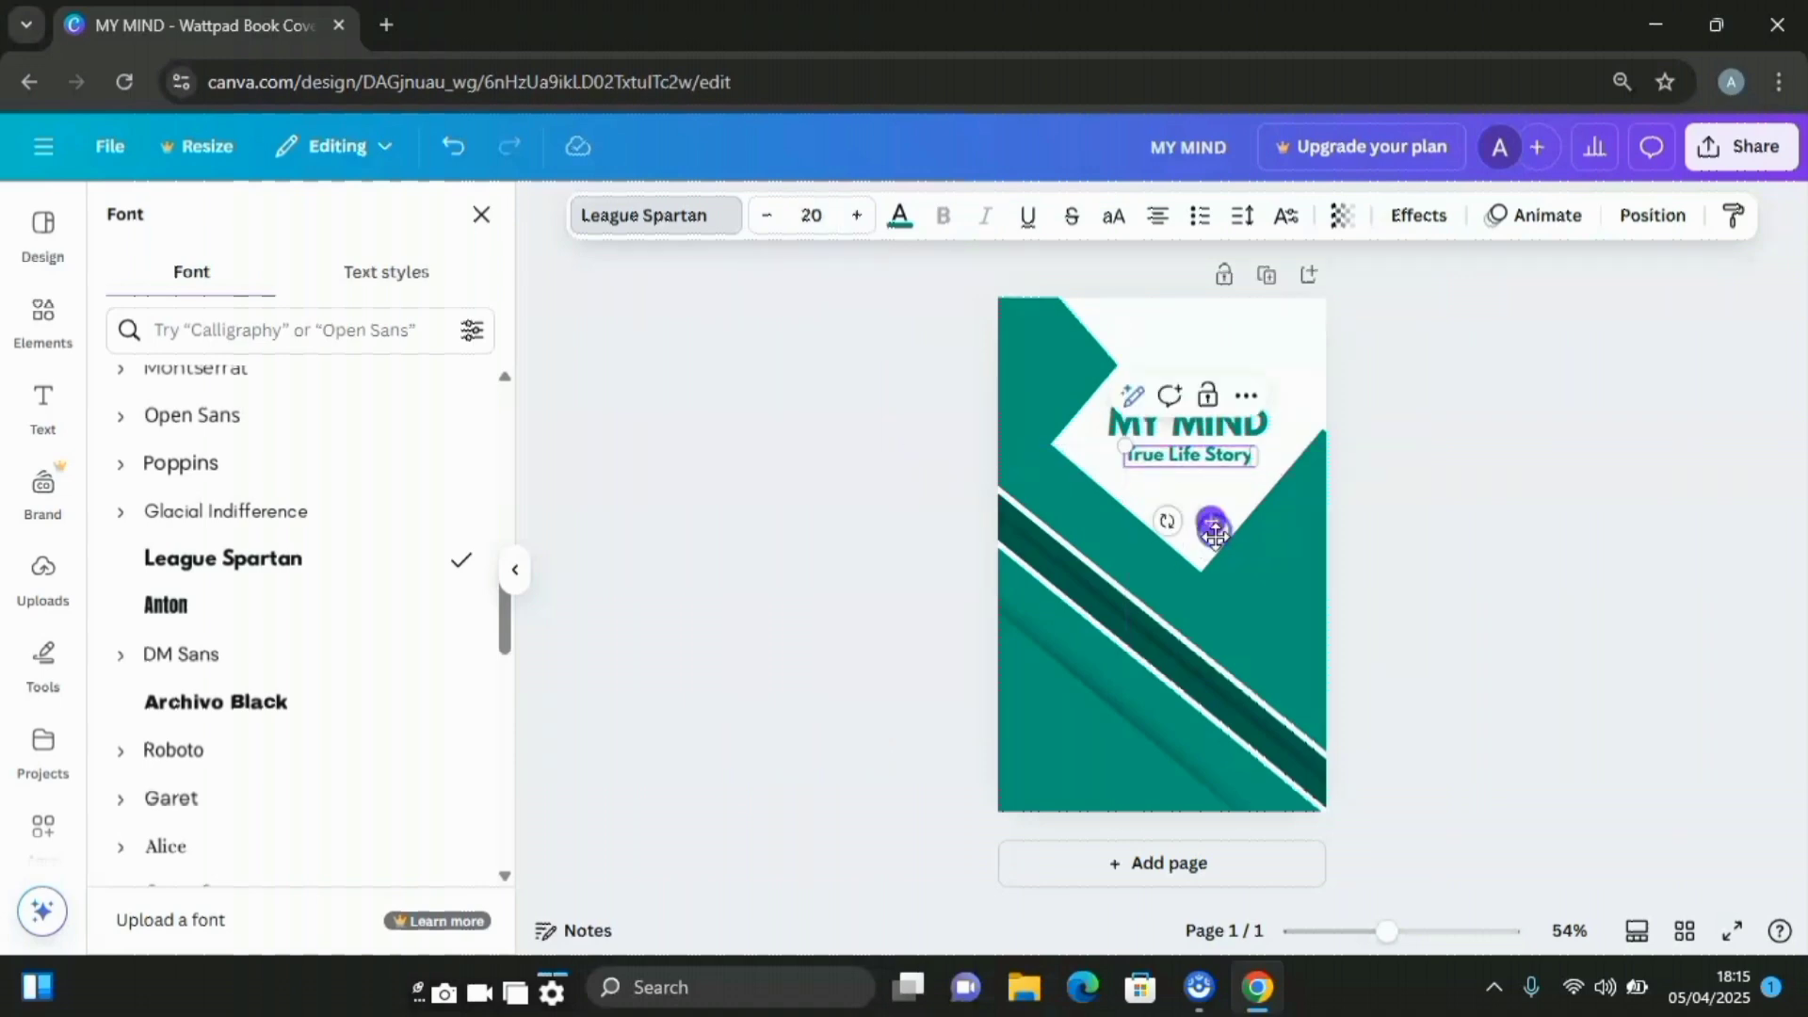
click(1503, 523)
Move the subtitle down toward the bottom-left and make its text white
click(1505, 530)
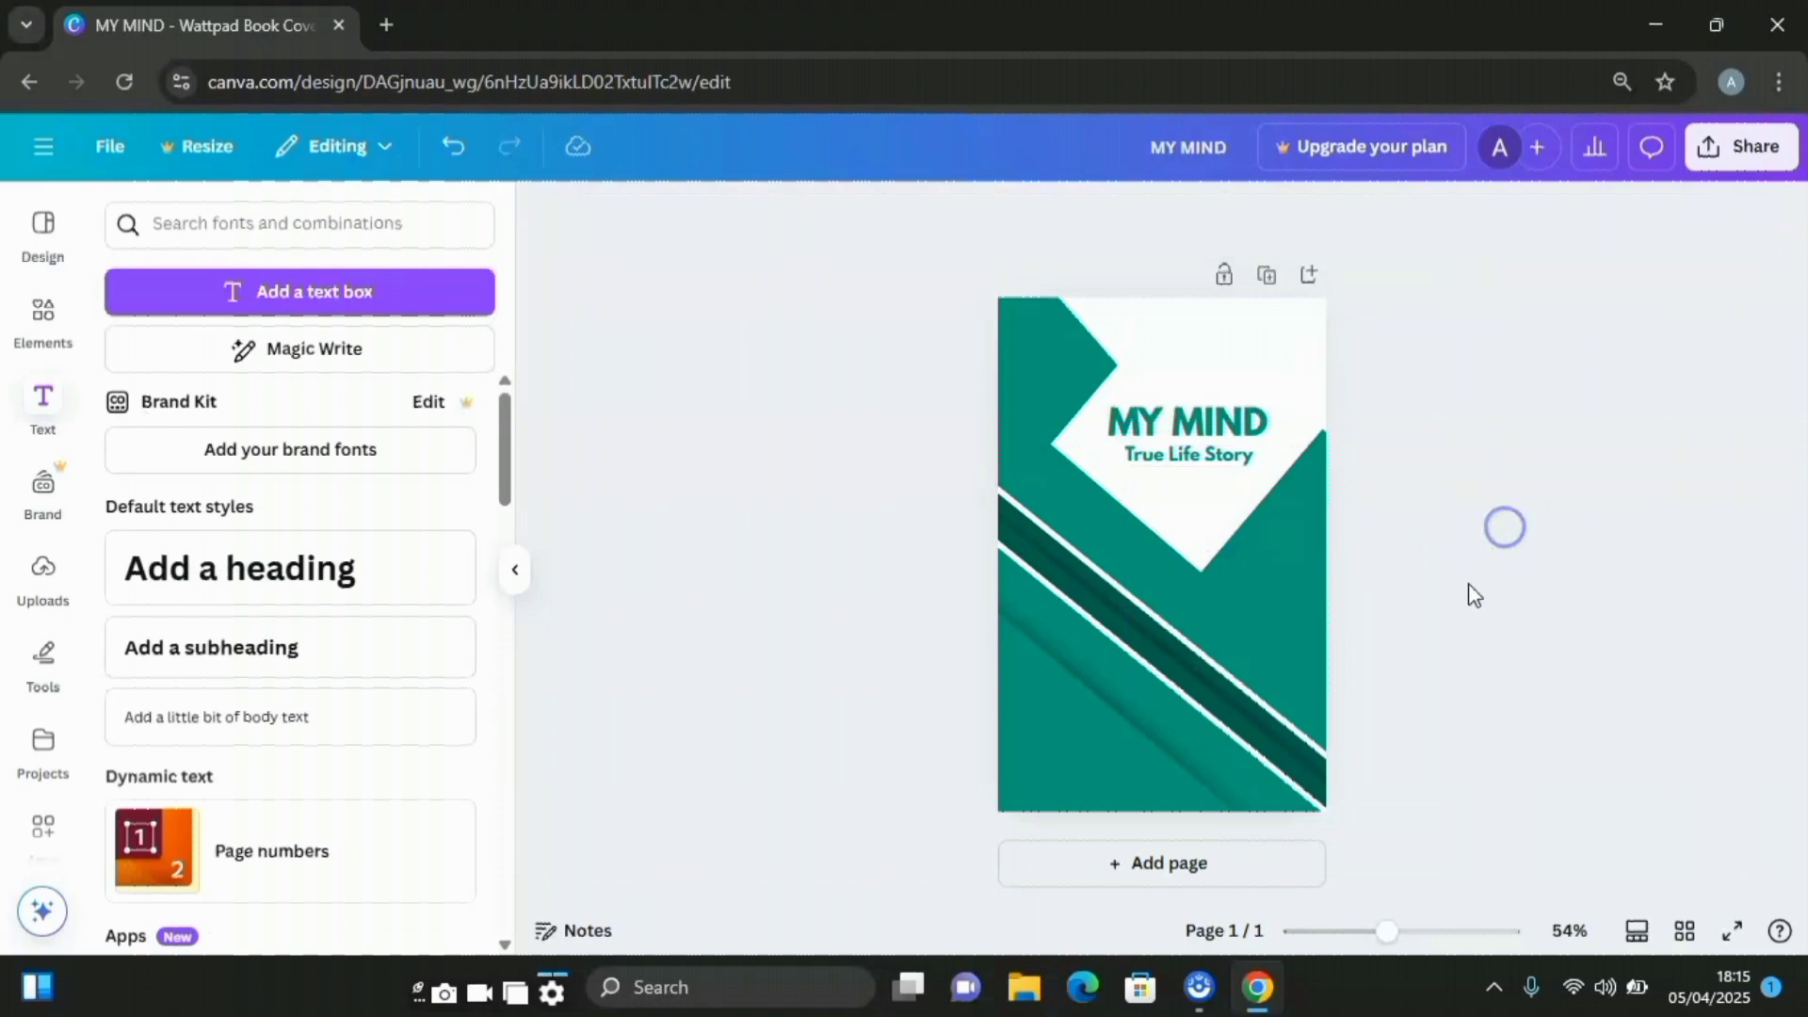
click(1199, 461)
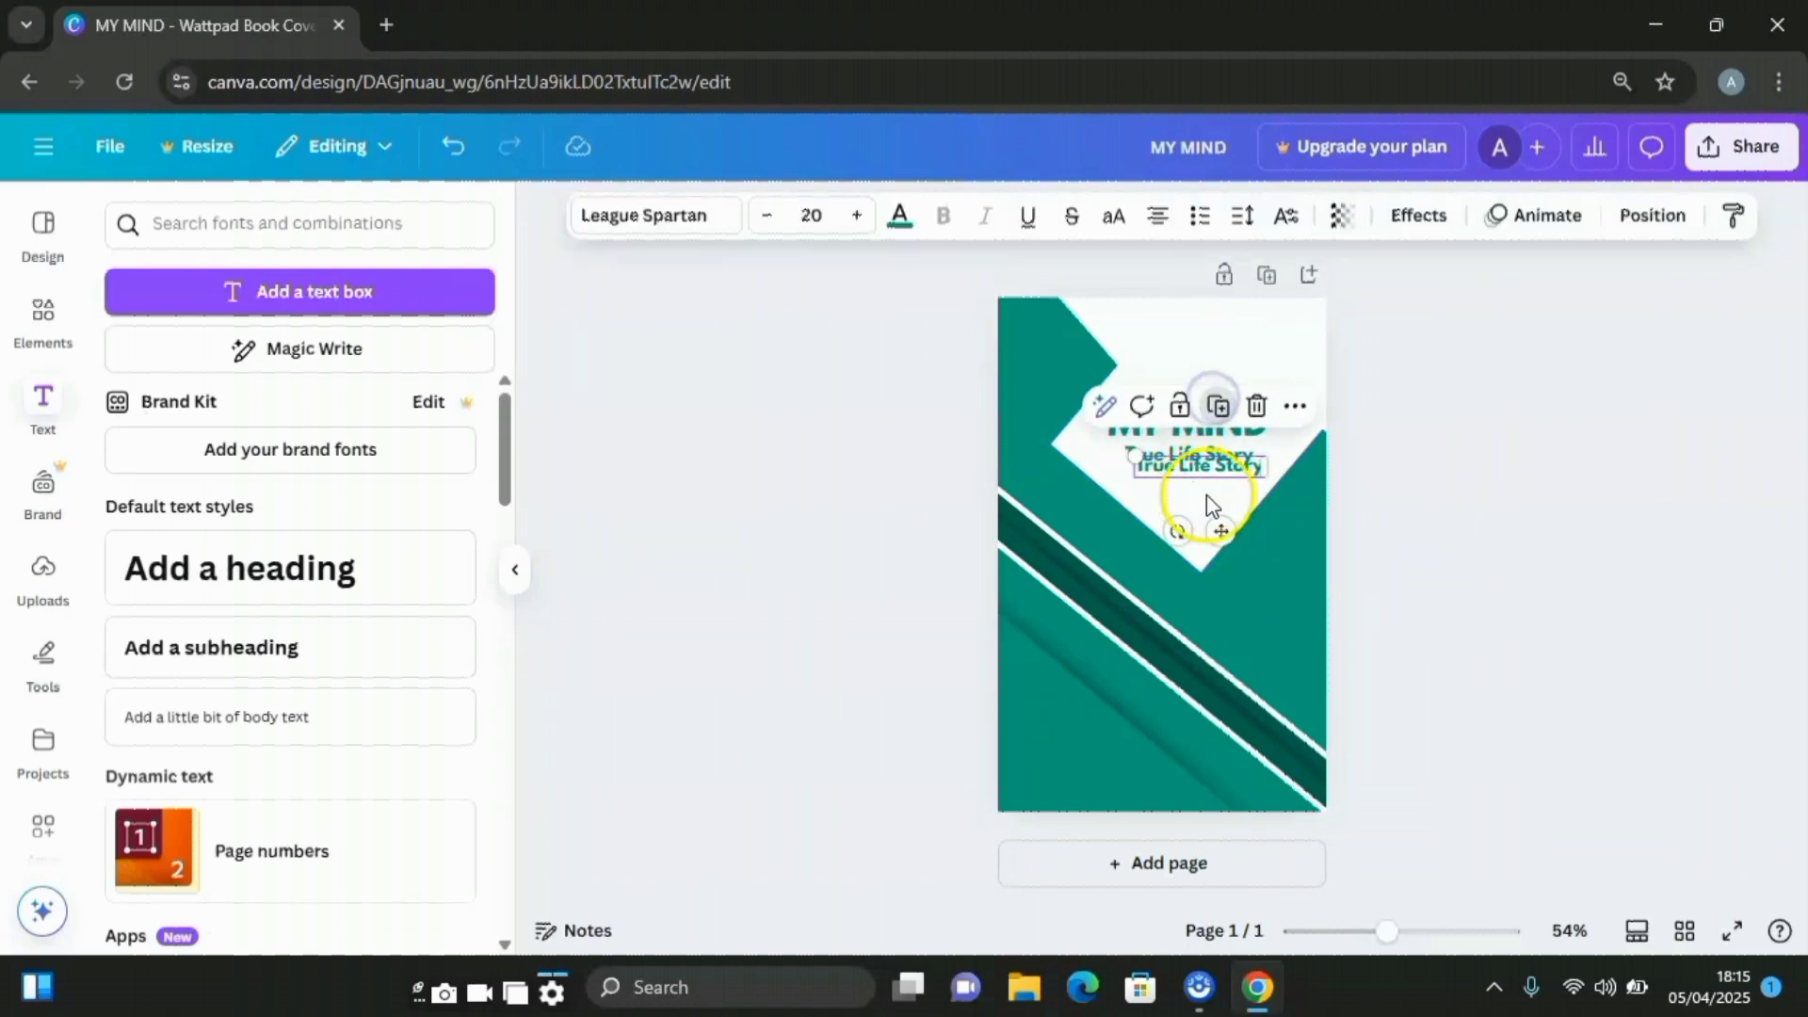
drag(1211, 521, 1097, 778)
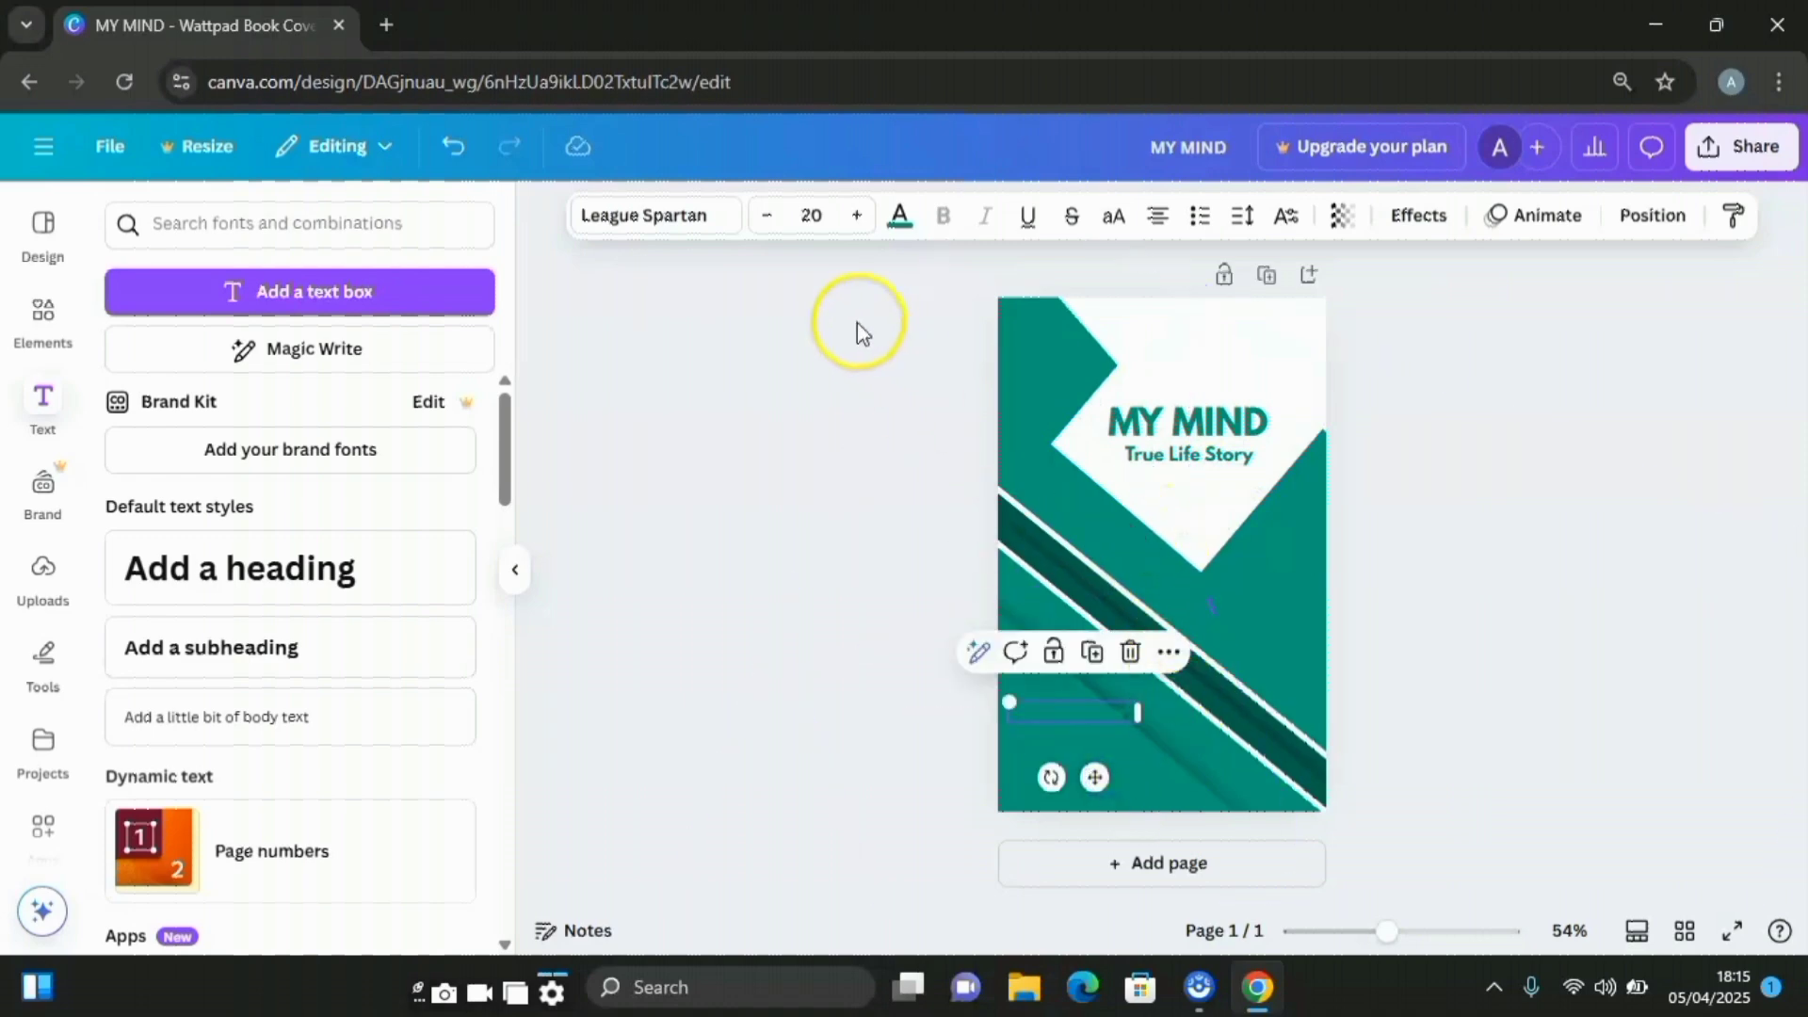
click(900, 216)
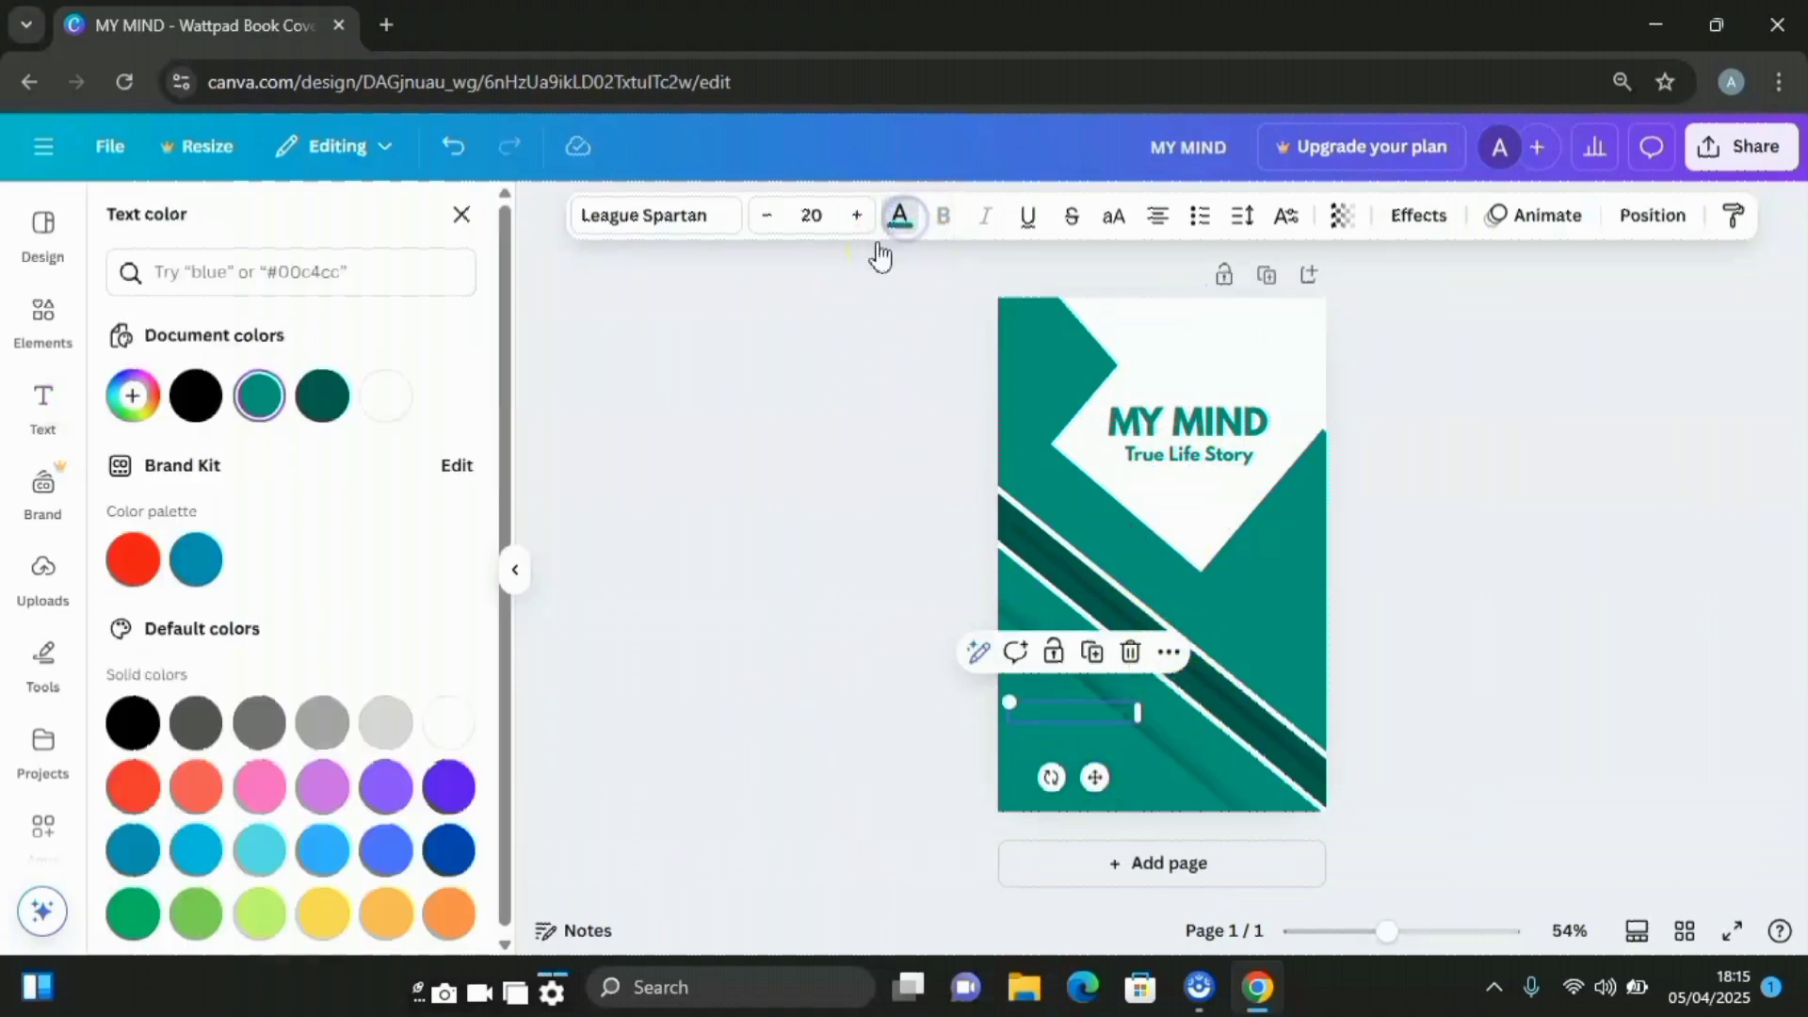
click(387, 396)
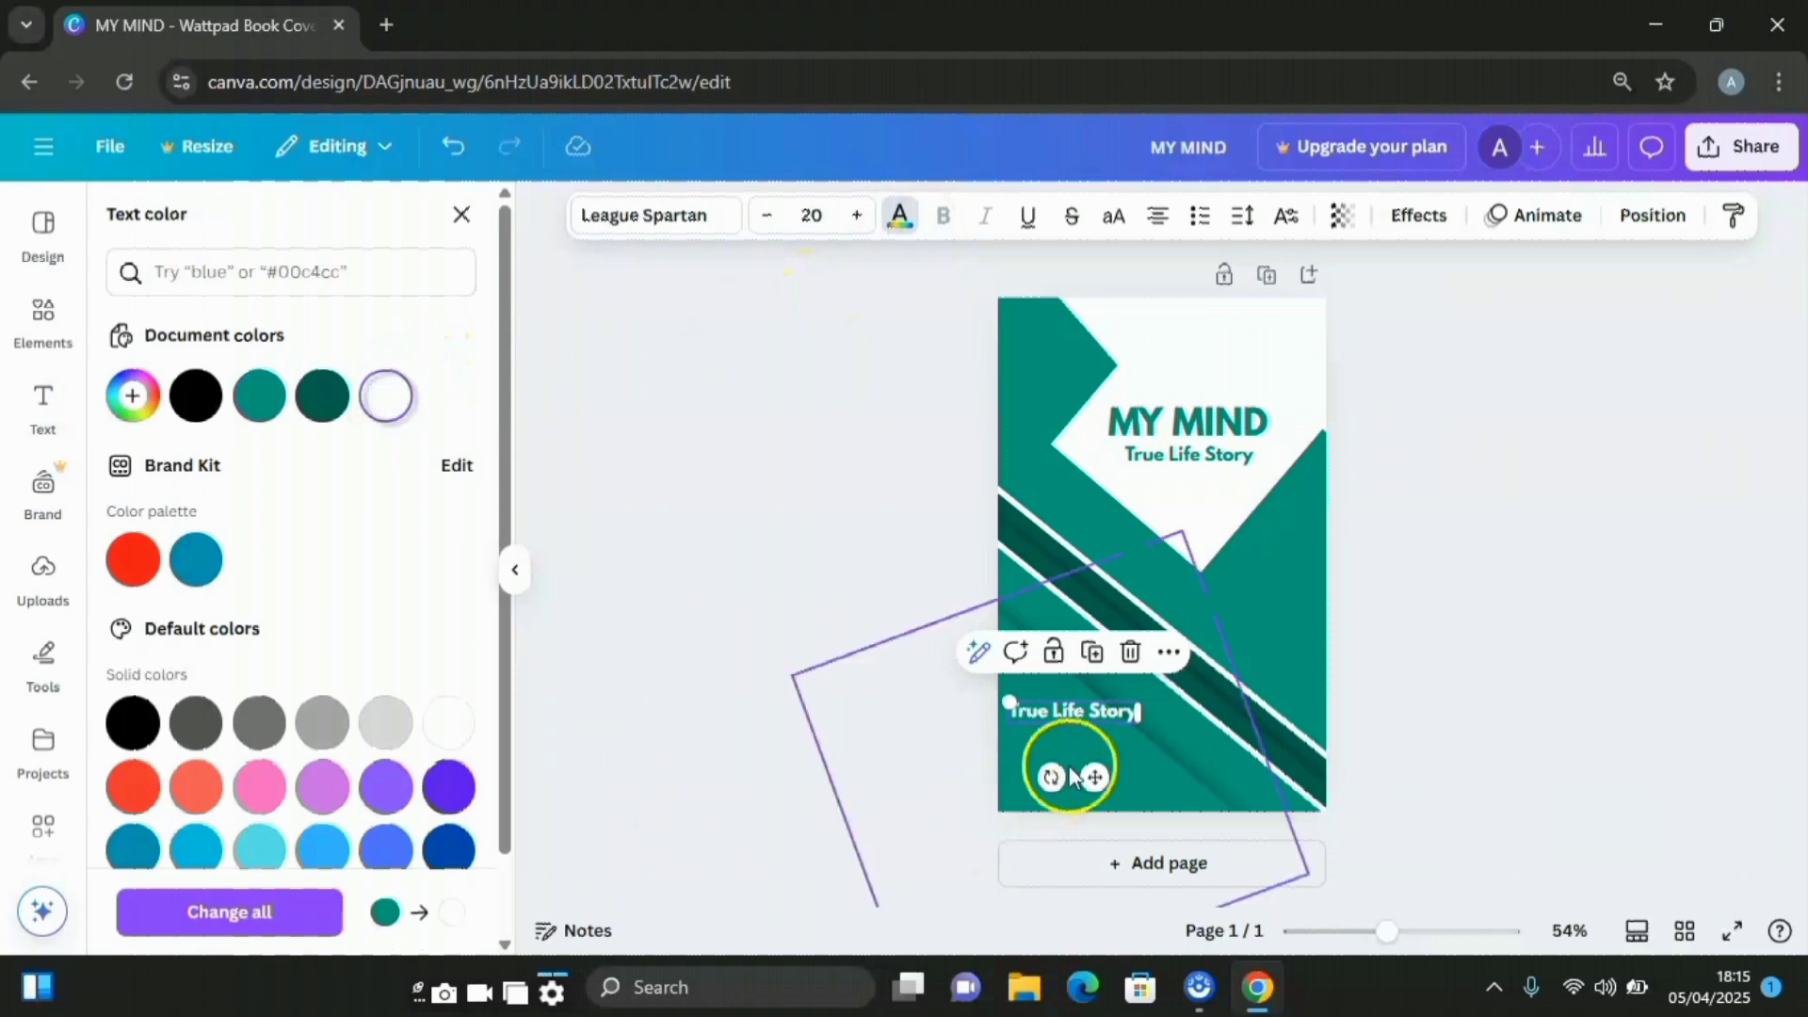
Replace the subtitle wording with the author's name and place it at the bottom-left
double_click(1104, 718)
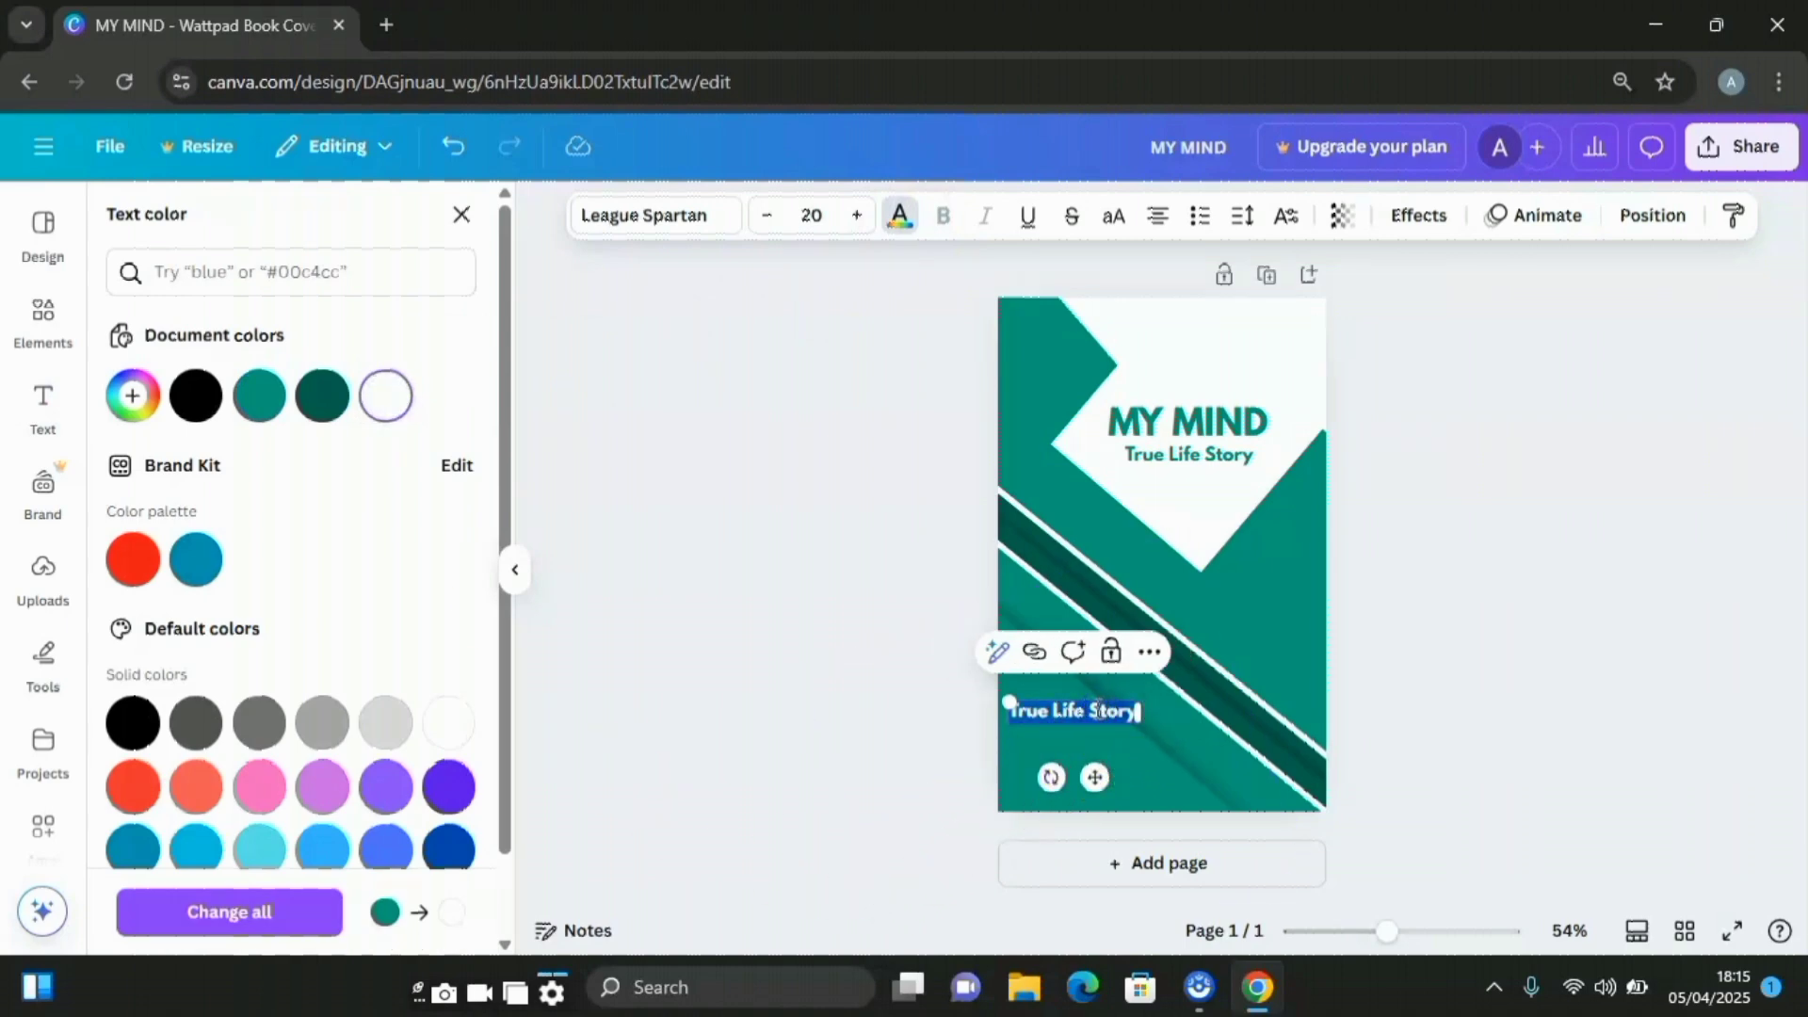
click(1096, 781)
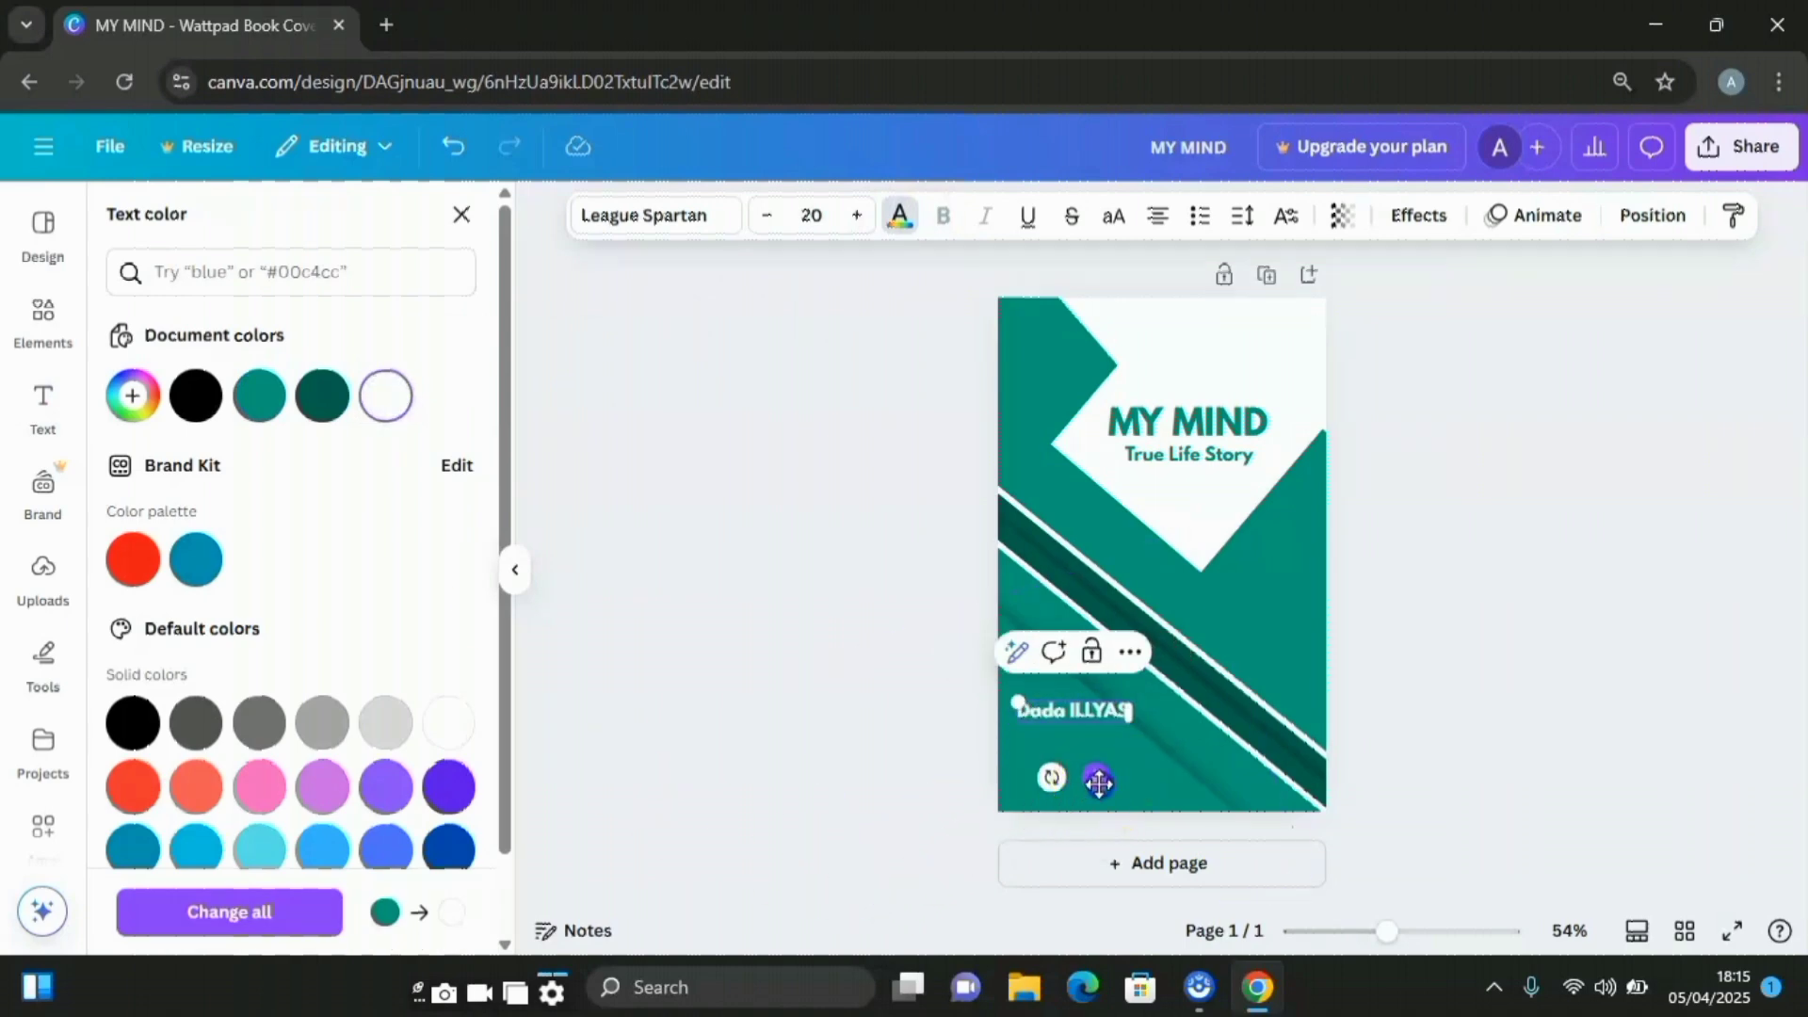
drag(1098, 782, 1107, 841)
click(1496, 675)
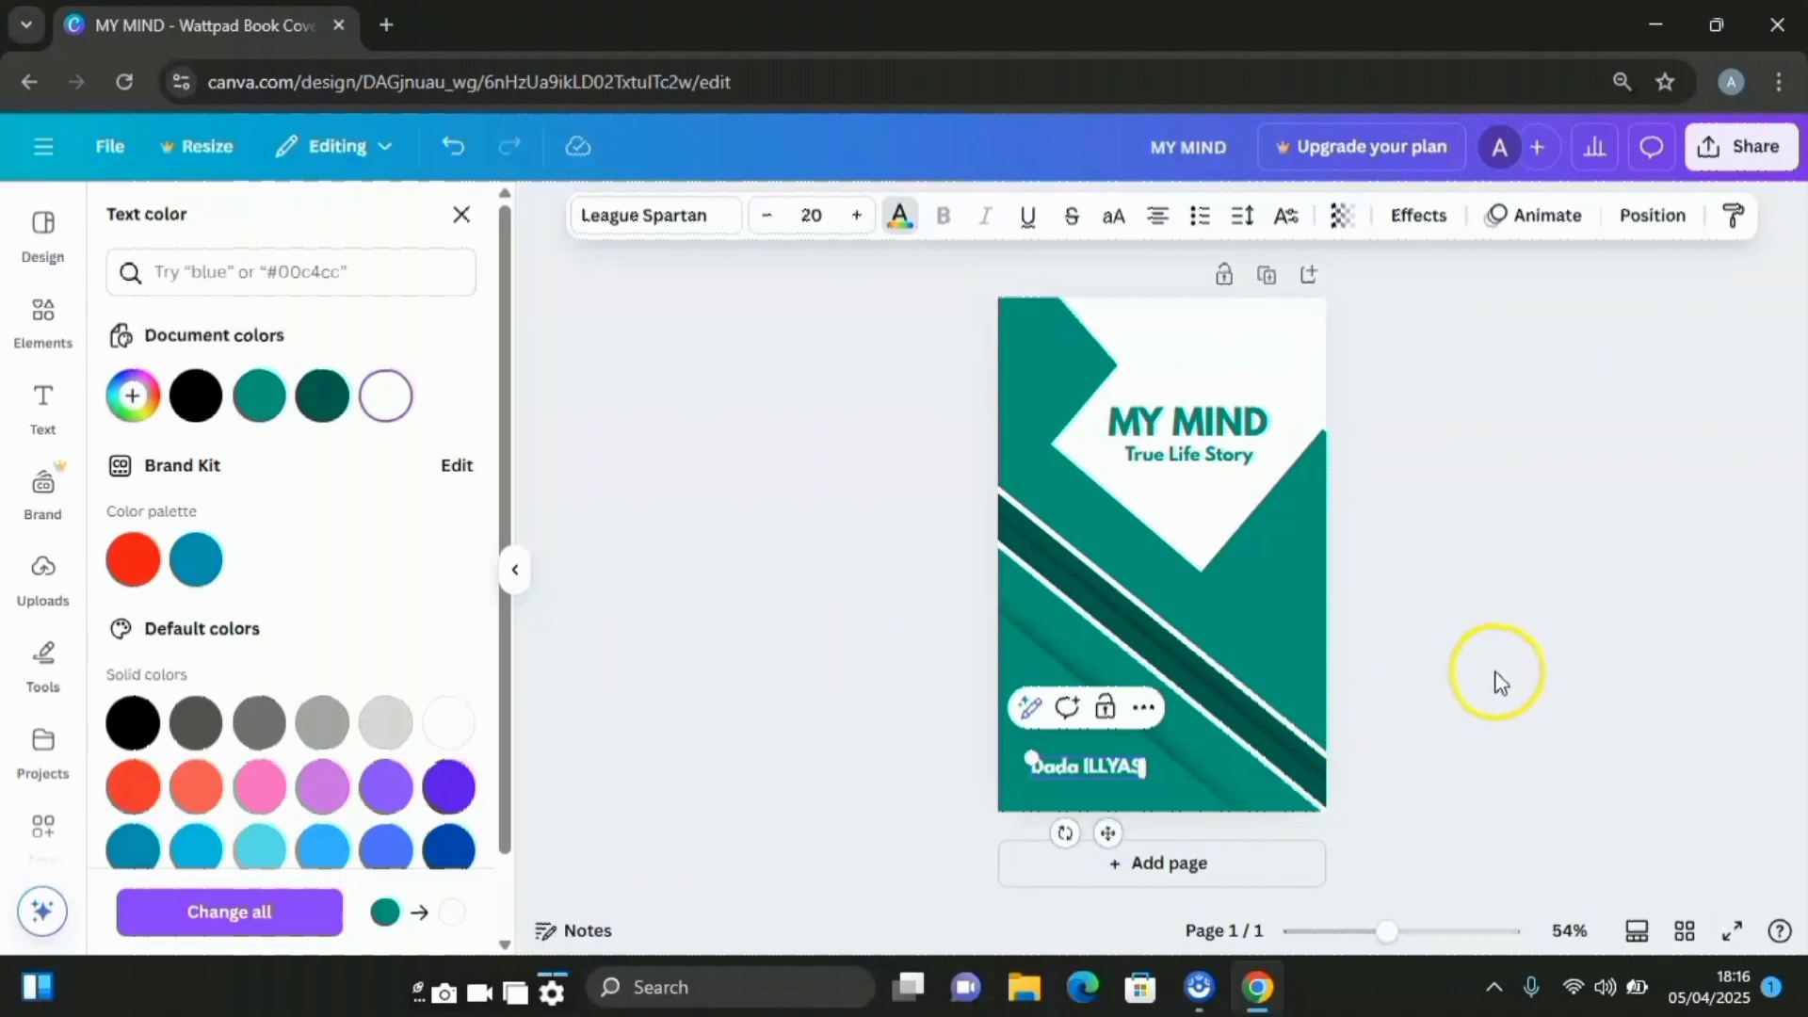
click(1587, 704)
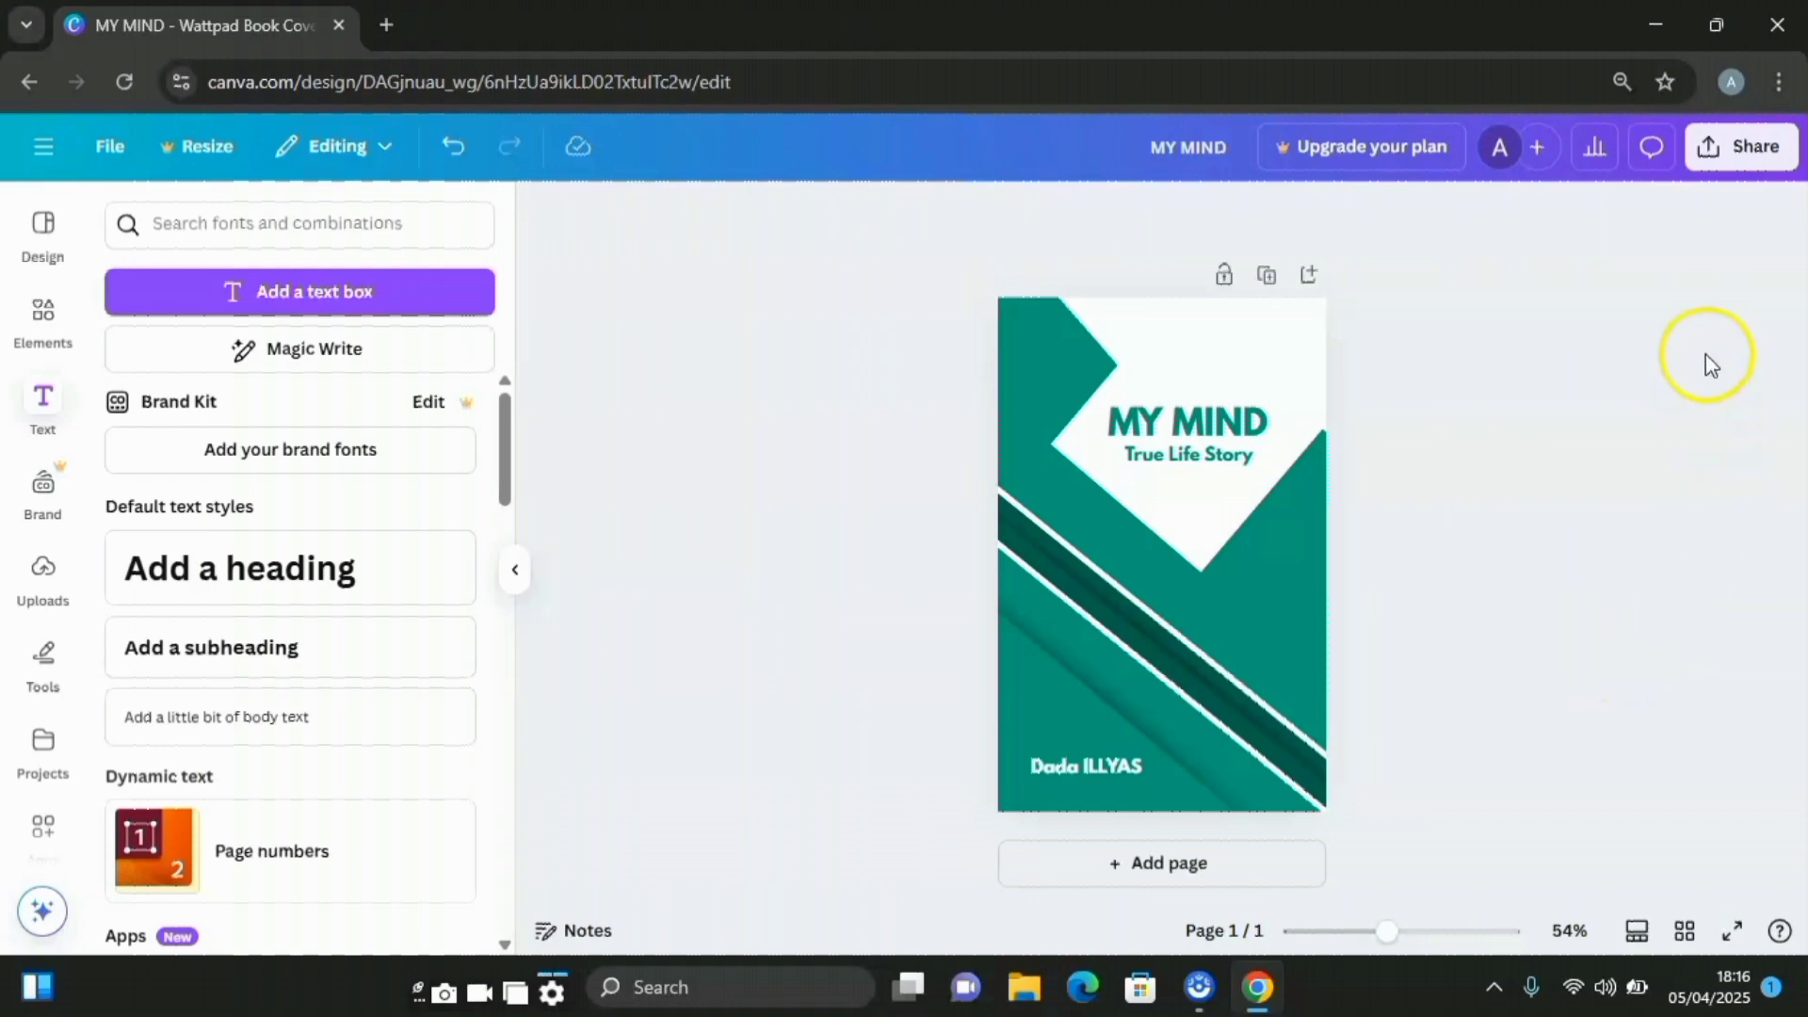
Download the cover as the PNG file MY MIND.png
click(1711, 153)
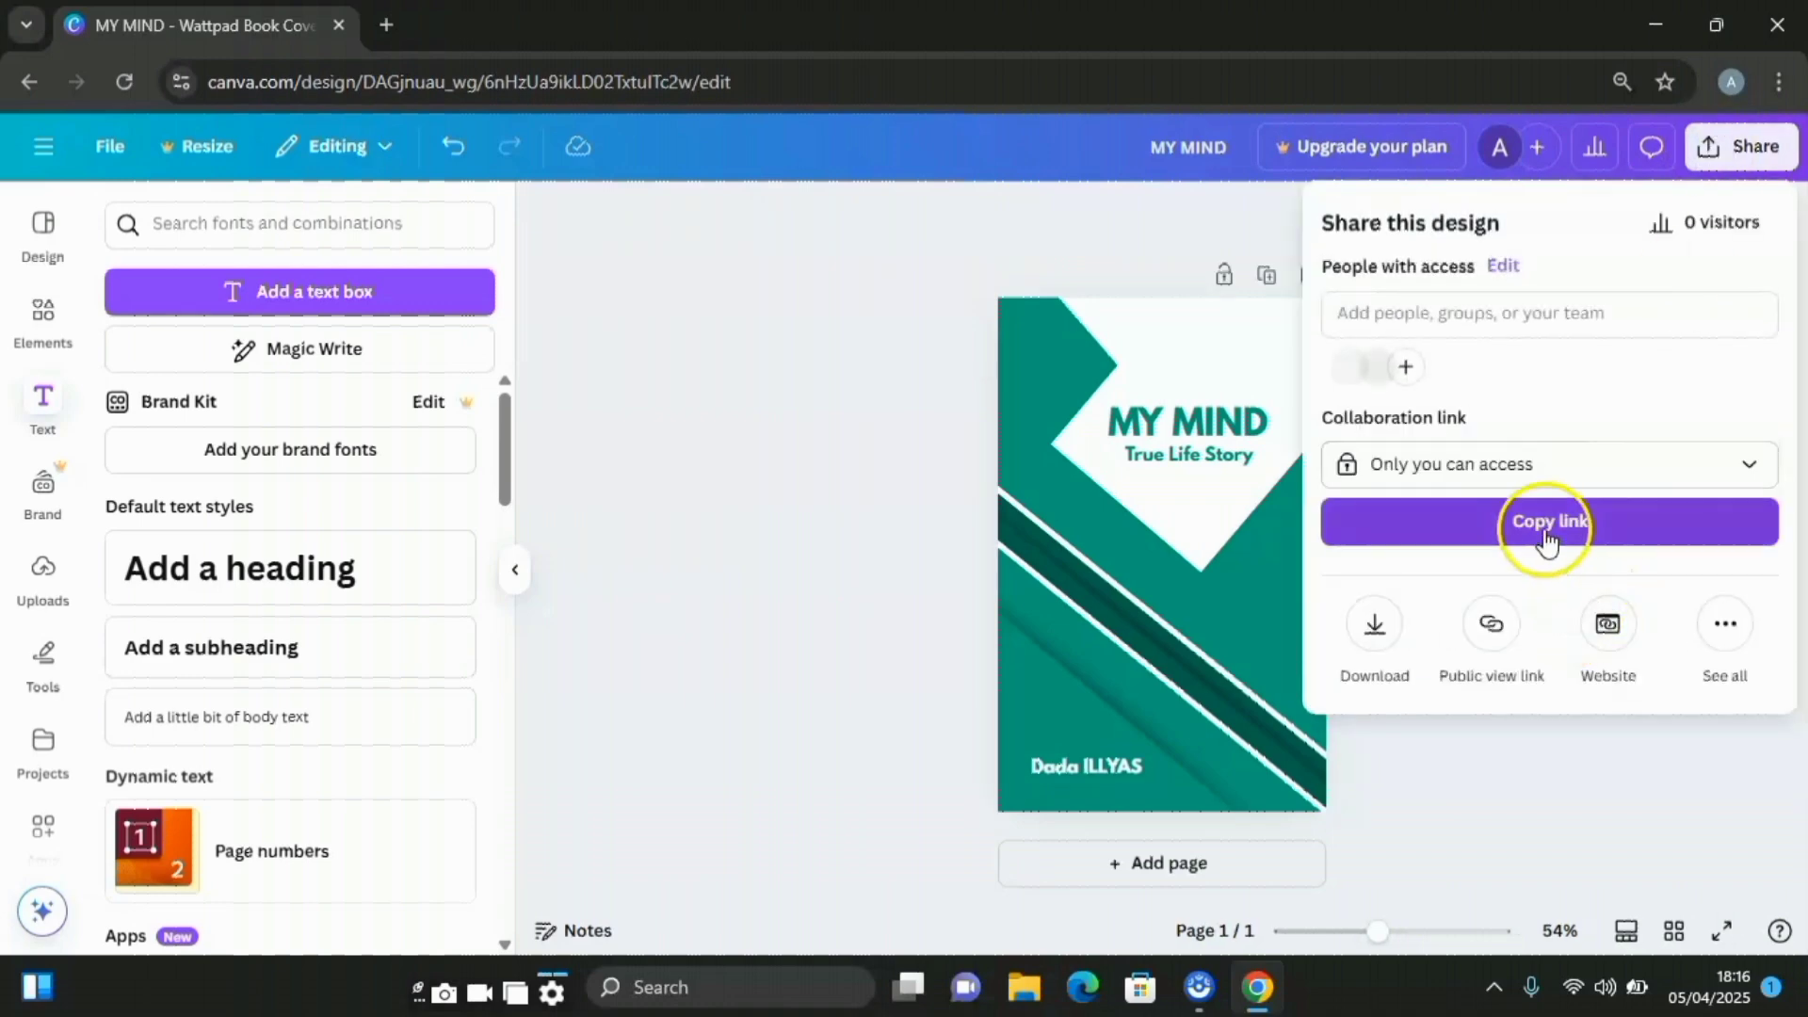
click(1376, 630)
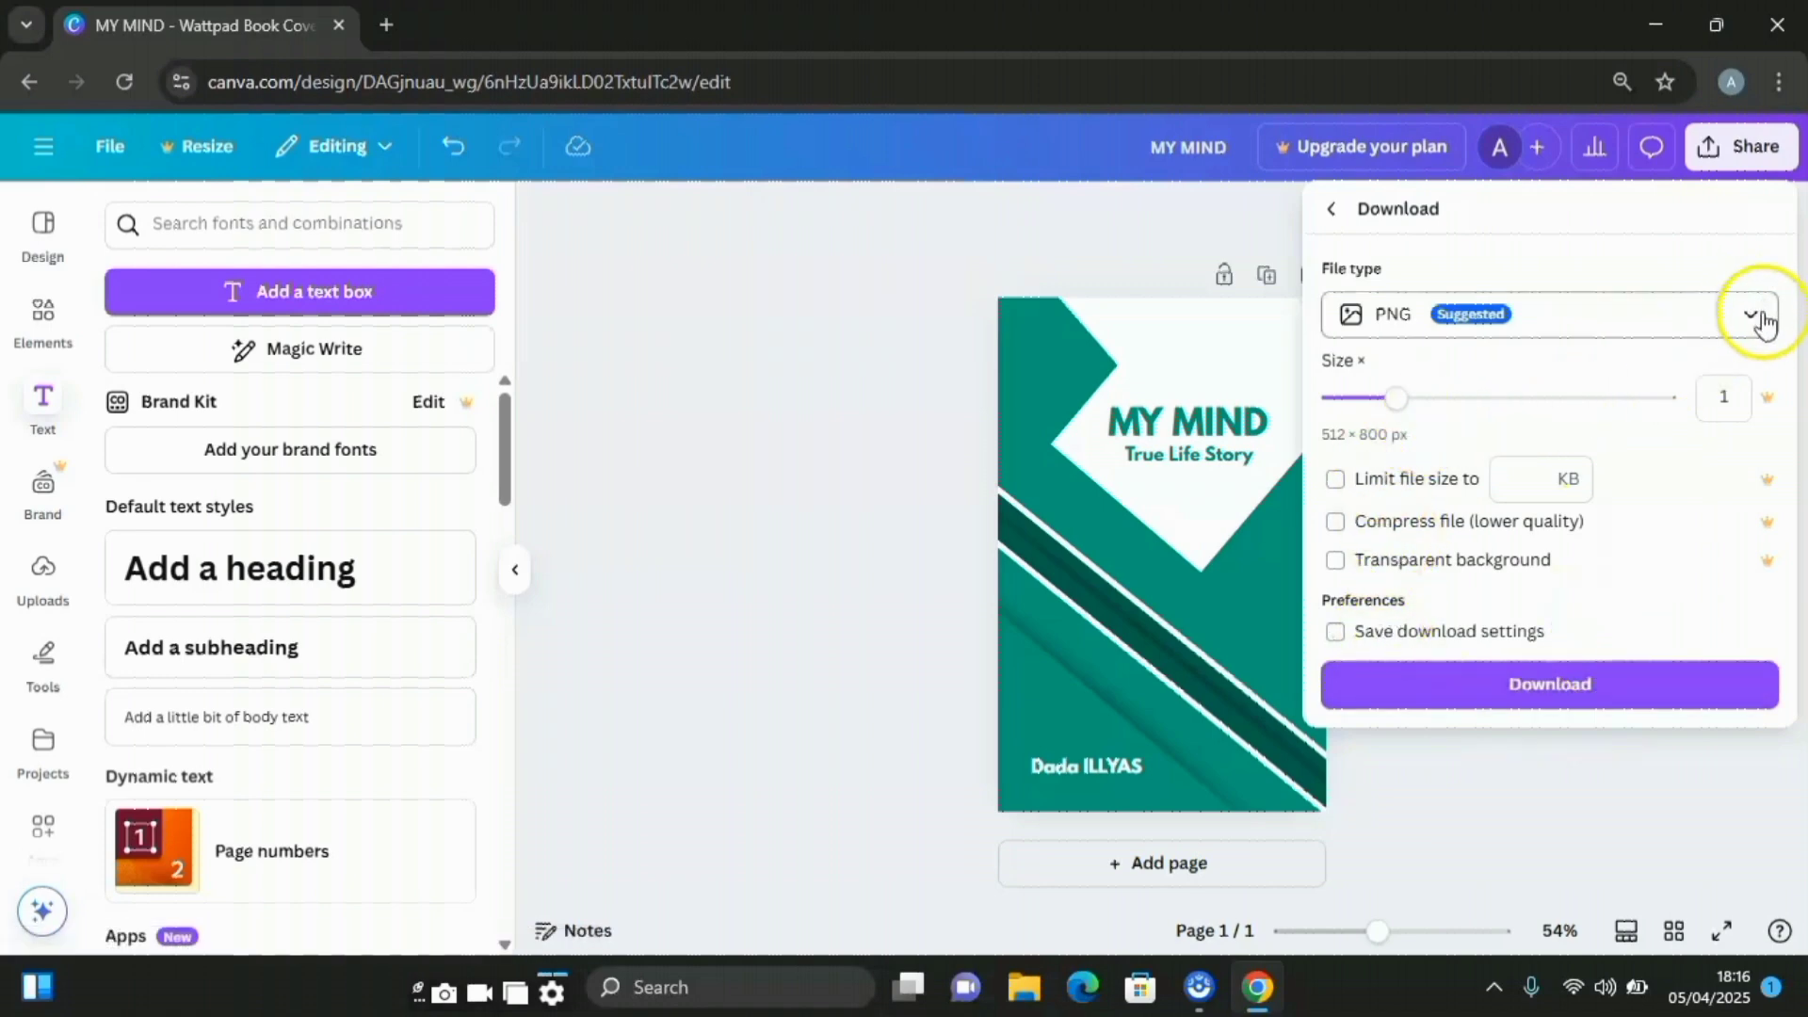
click(1570, 690)
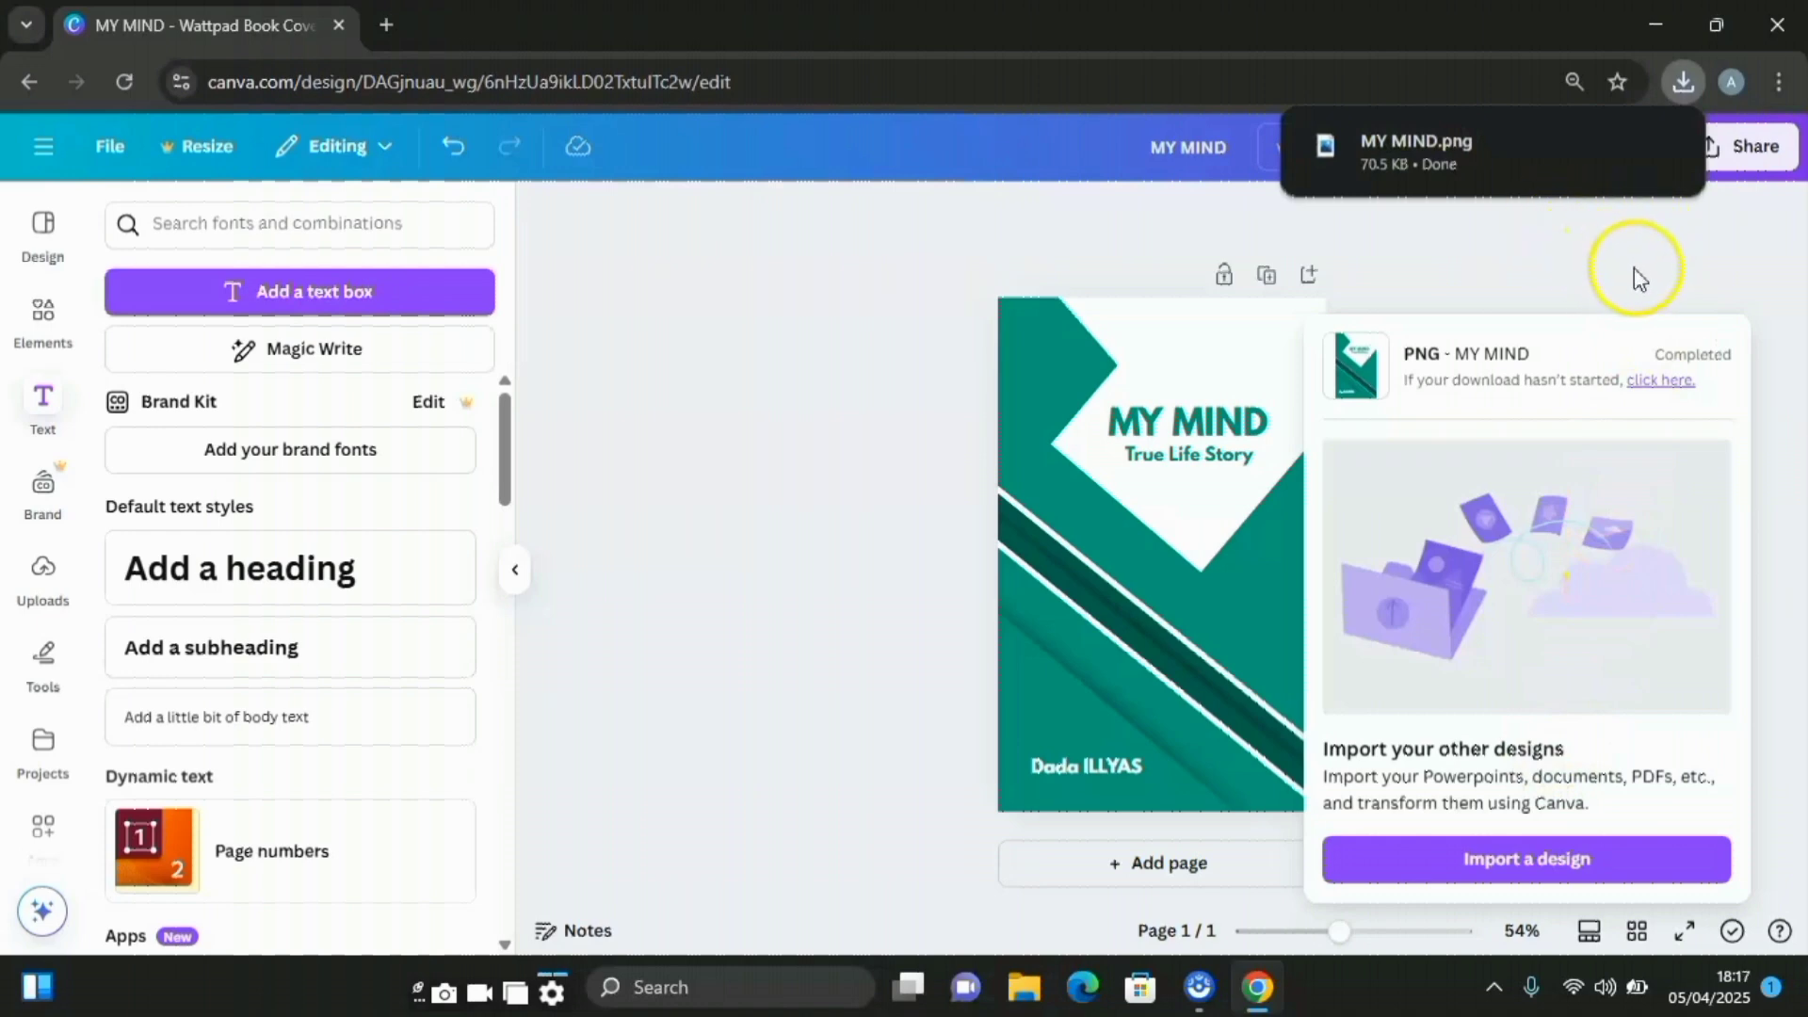
click(41, 586)
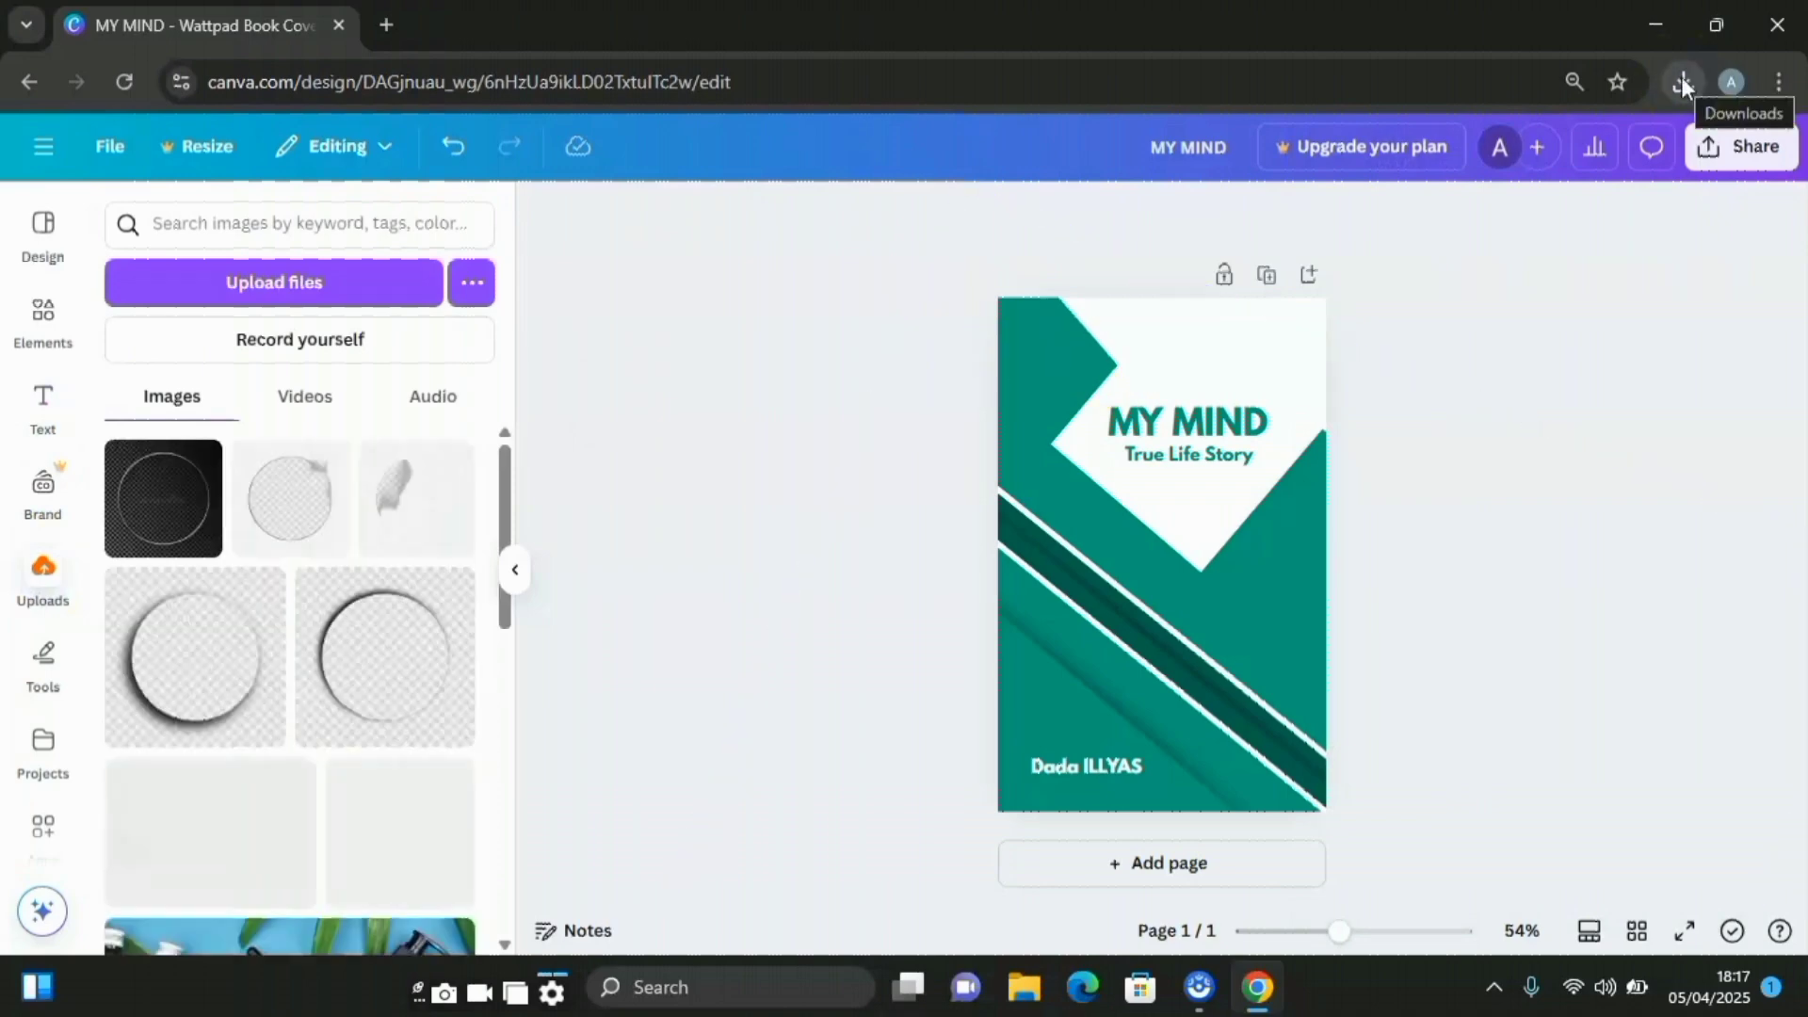
Upload MY MIND.png from Chrome's downloads into Canva's uploaded images
click(1683, 82)
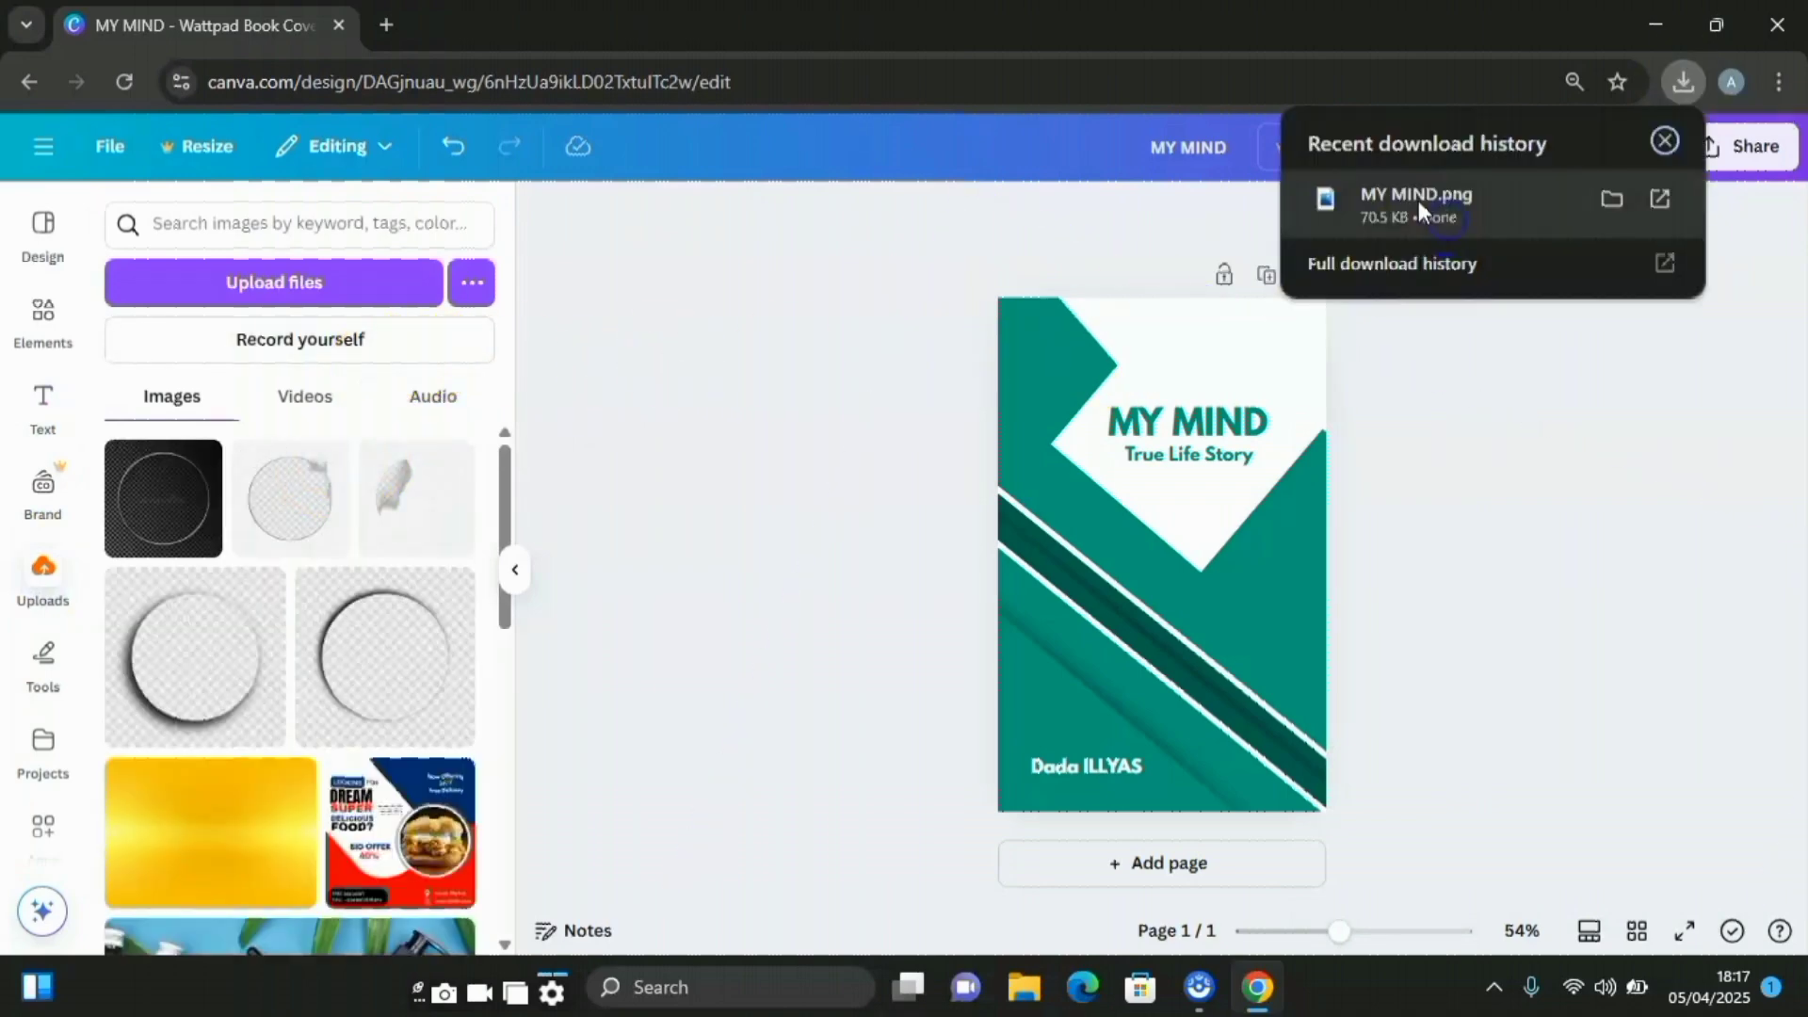
drag(1420, 209, 226, 451)
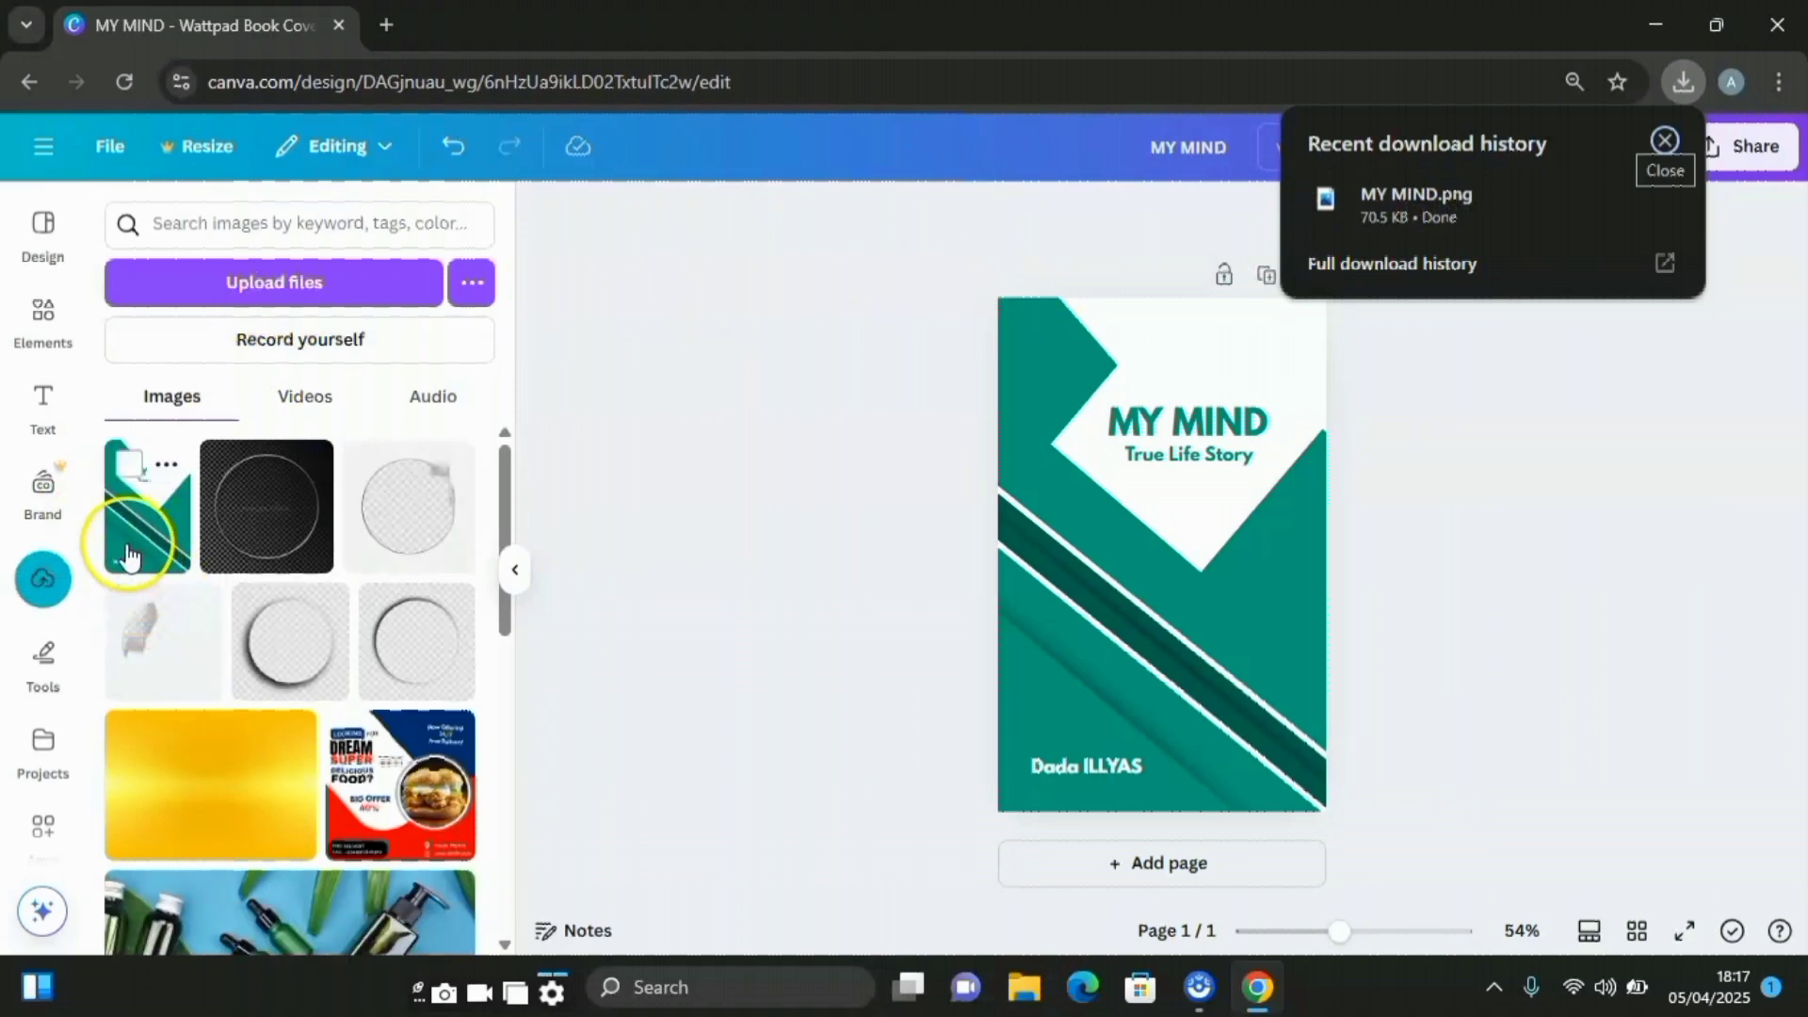
click(778, 524)
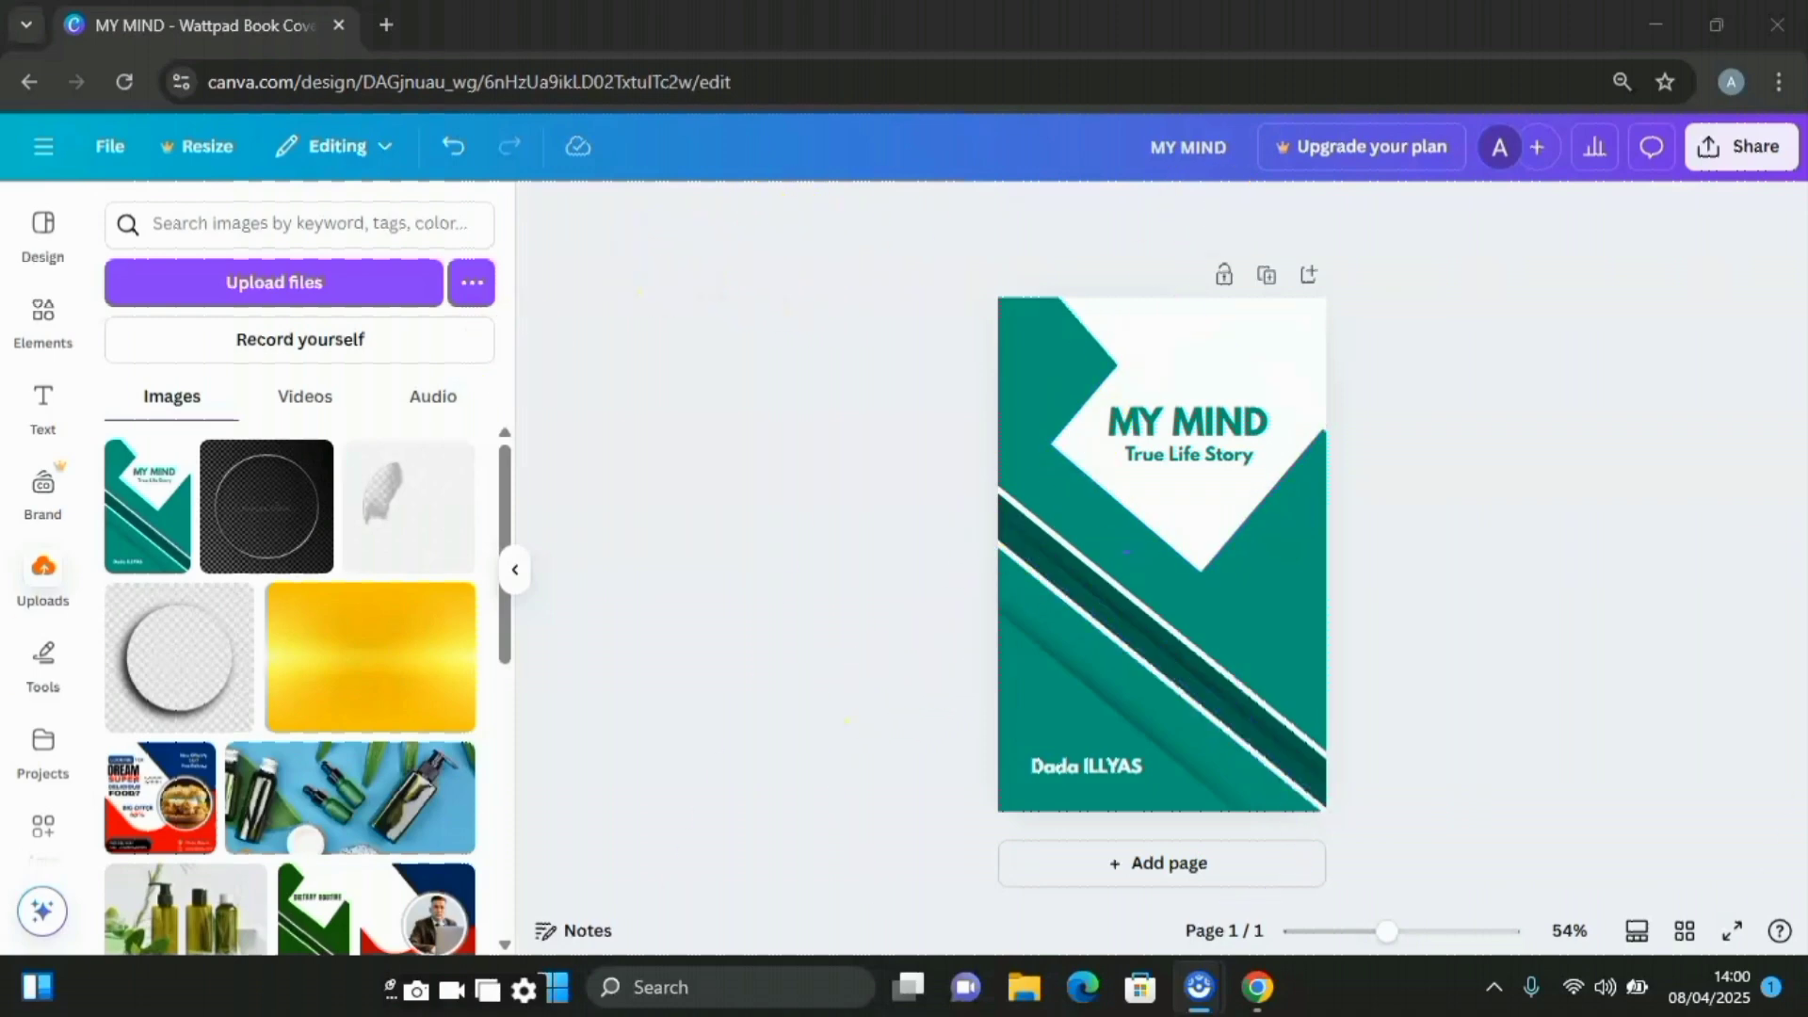
Open the full Print mockups collection from Elements via Mockups > See all
click(40, 325)
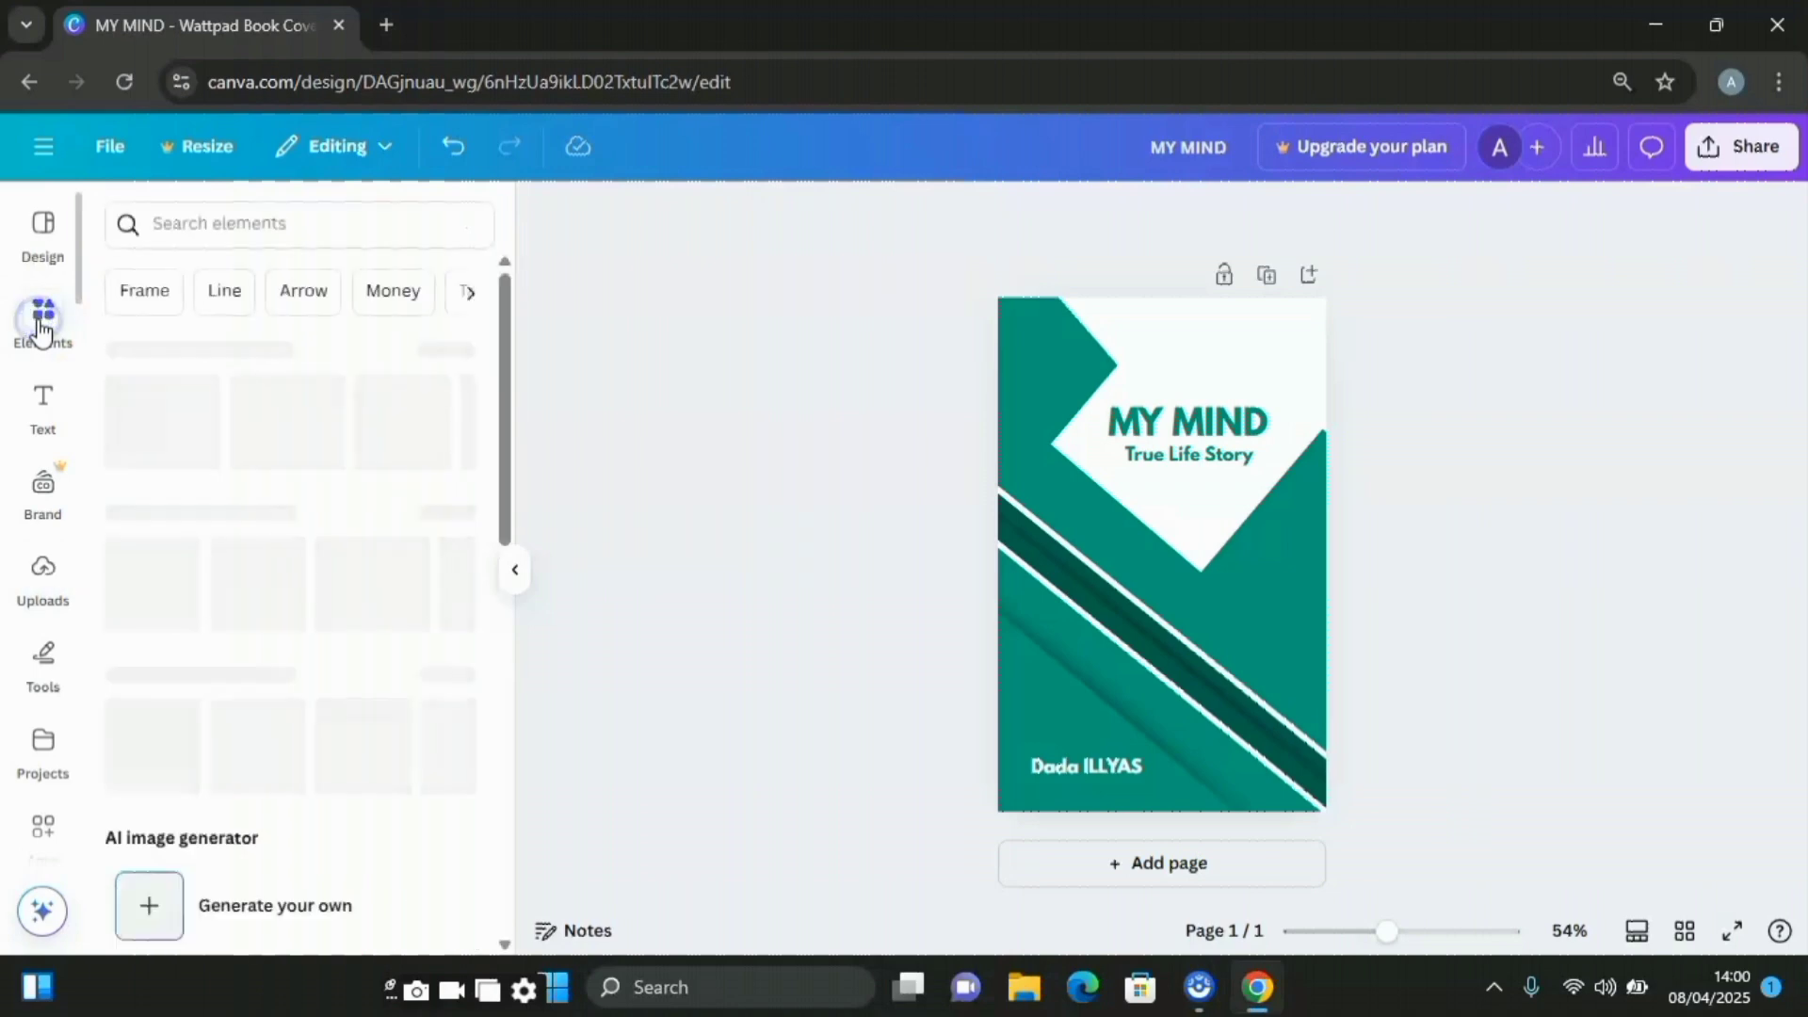
scroll(336, 382, down, 7)
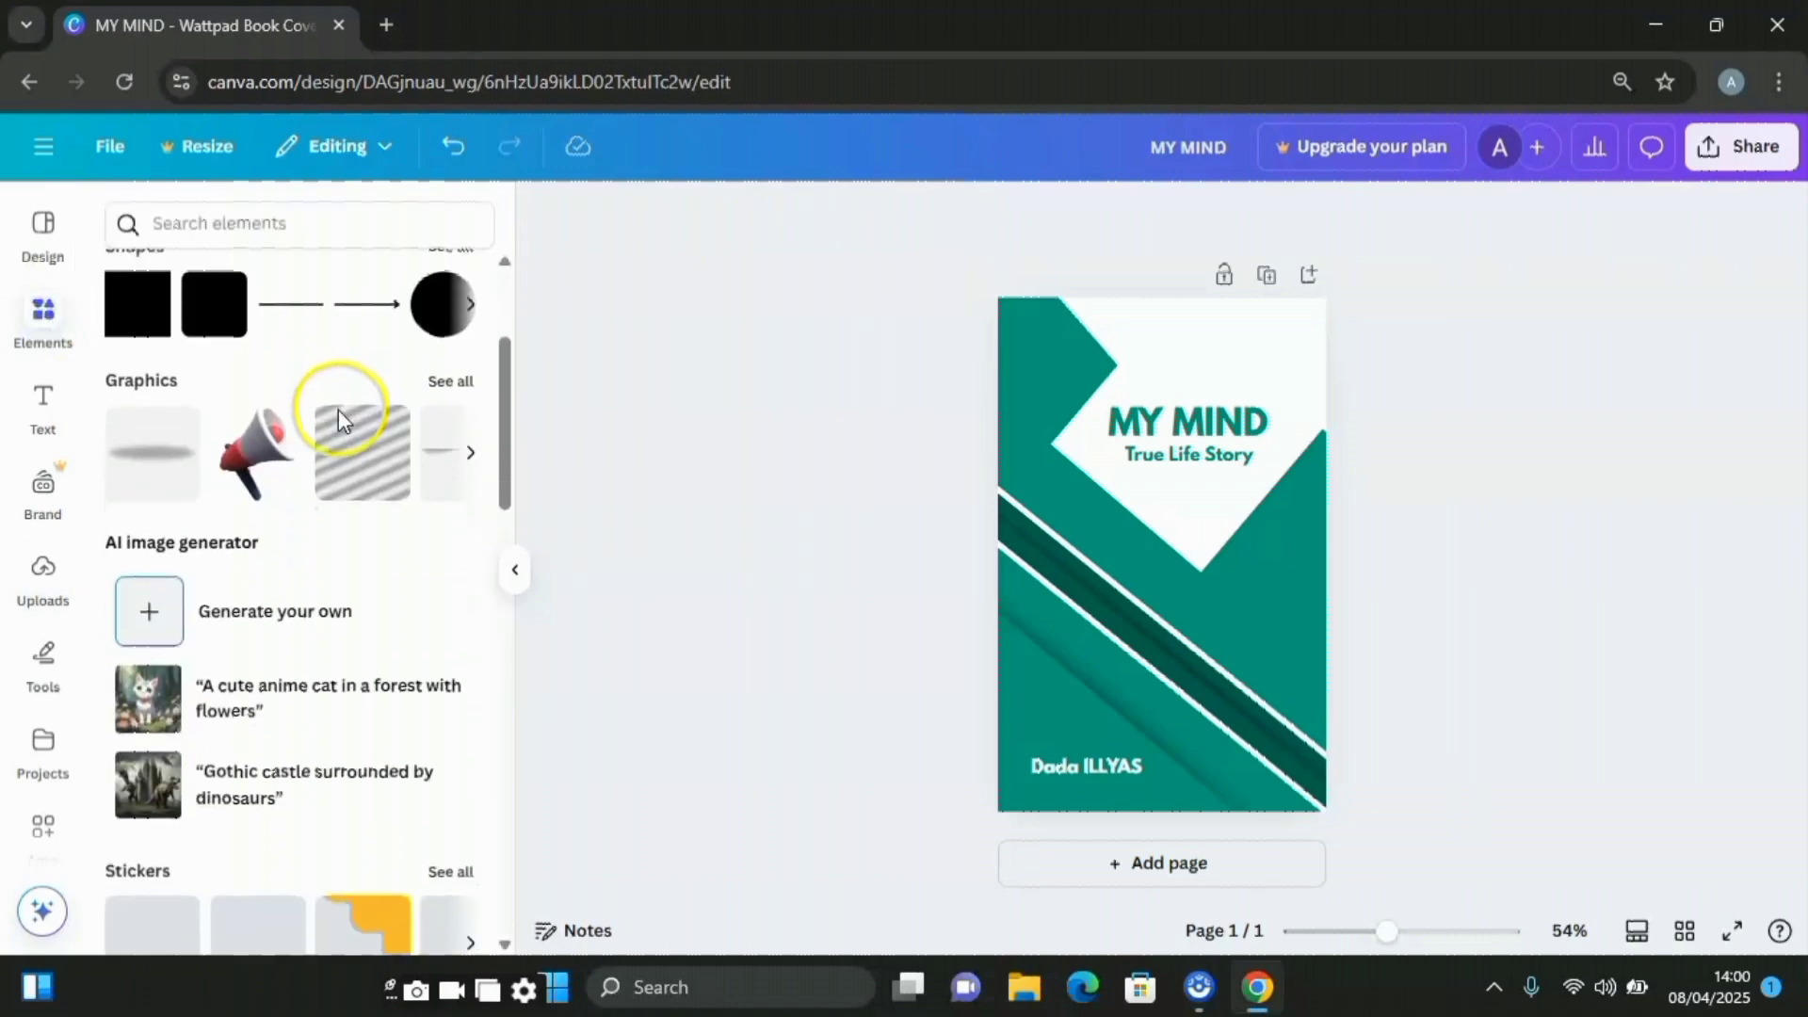
scroll(346, 465, down, 3)
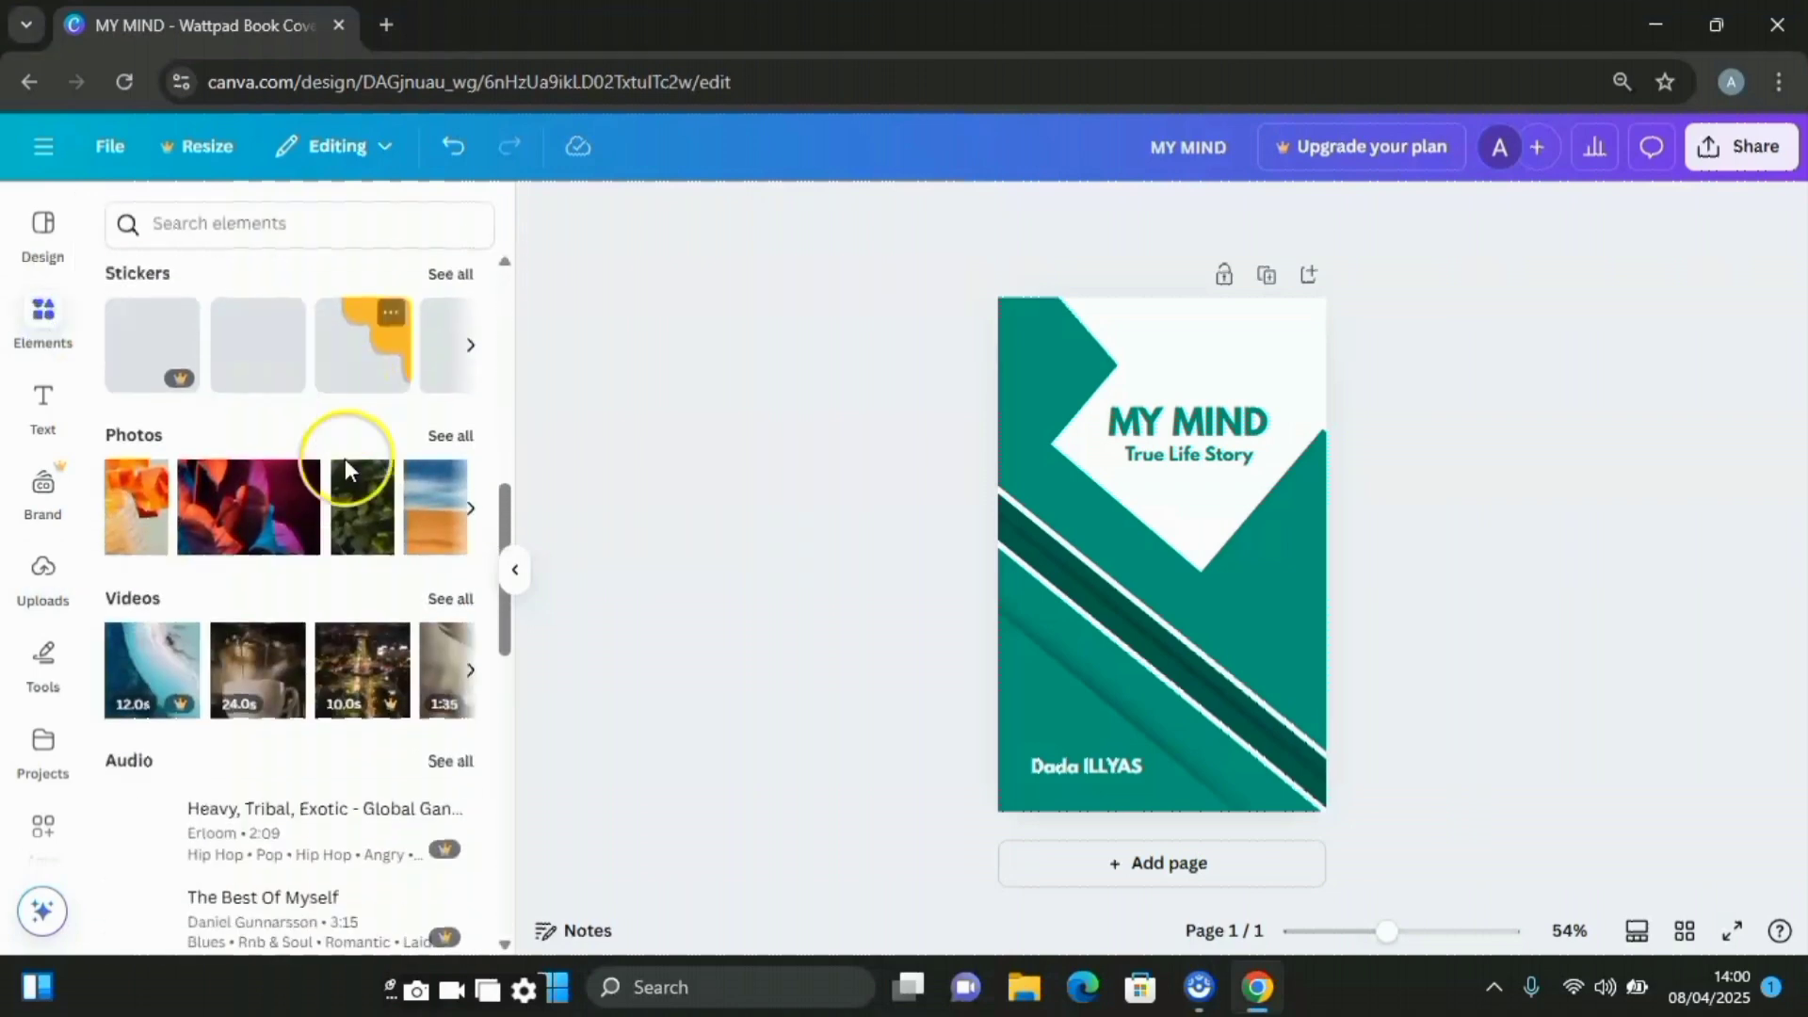
scroll(353, 490, down, 9)
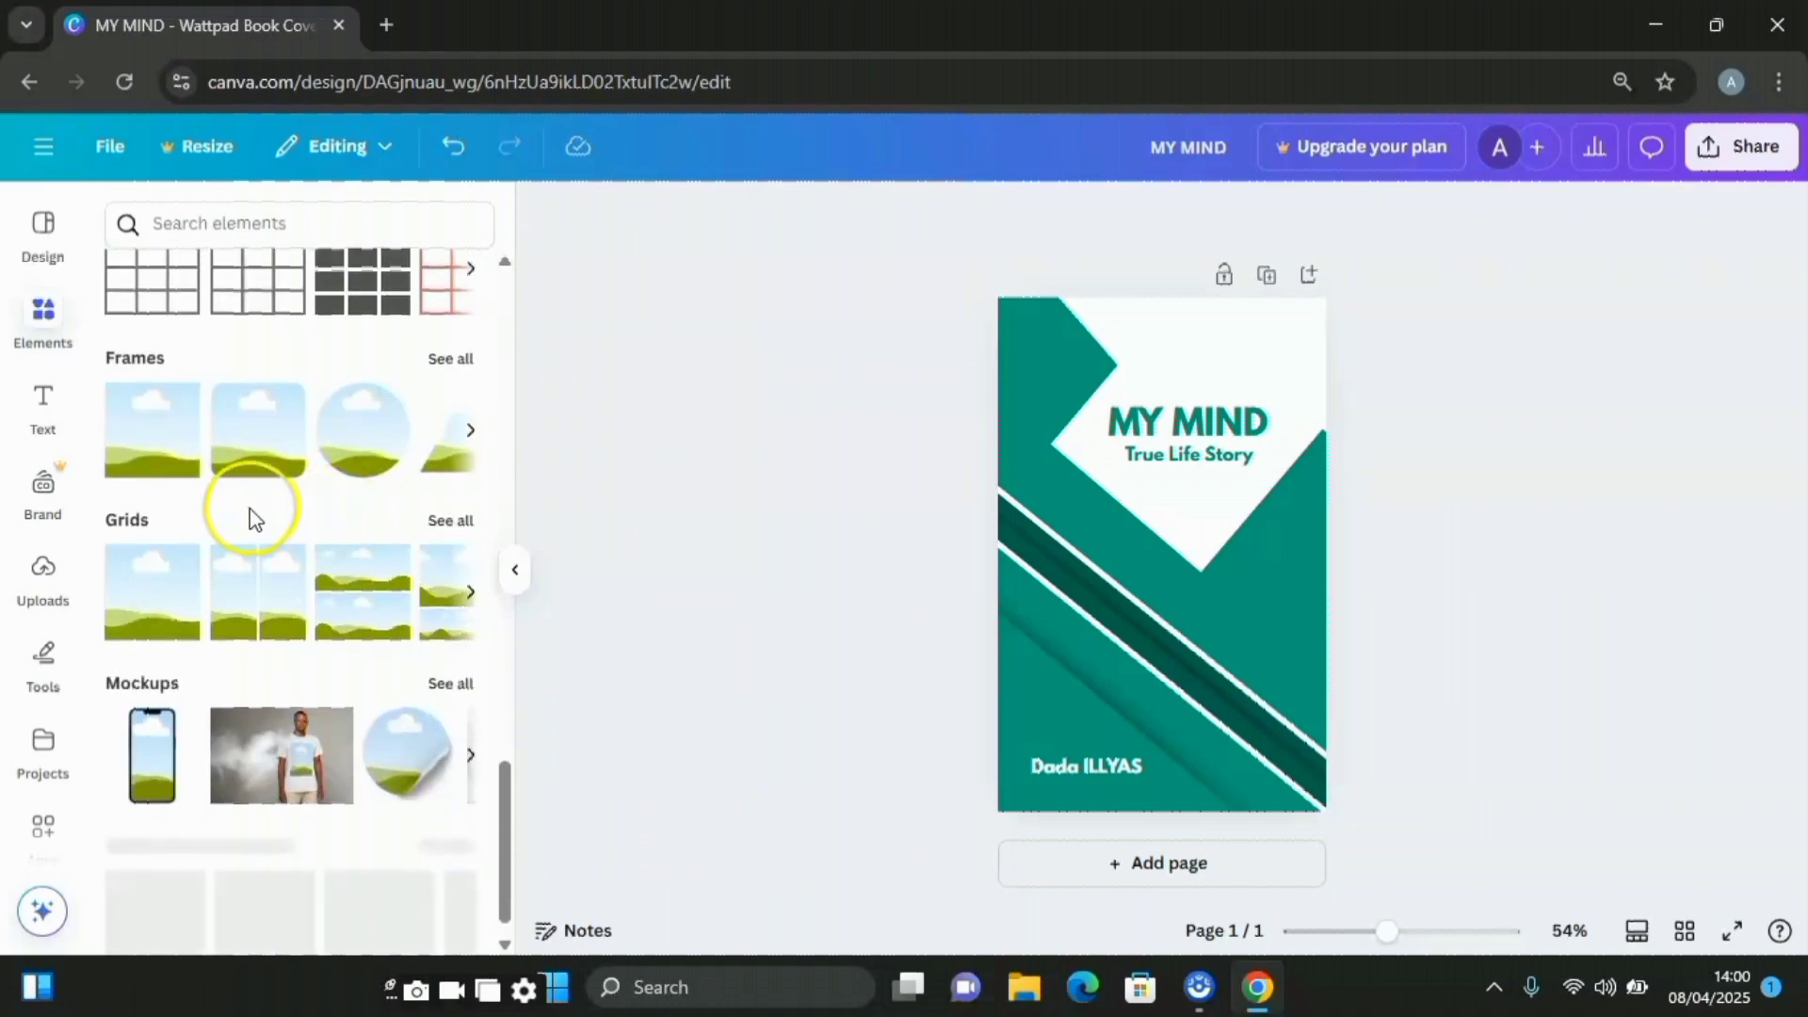
scroll(251, 521, down, 1)
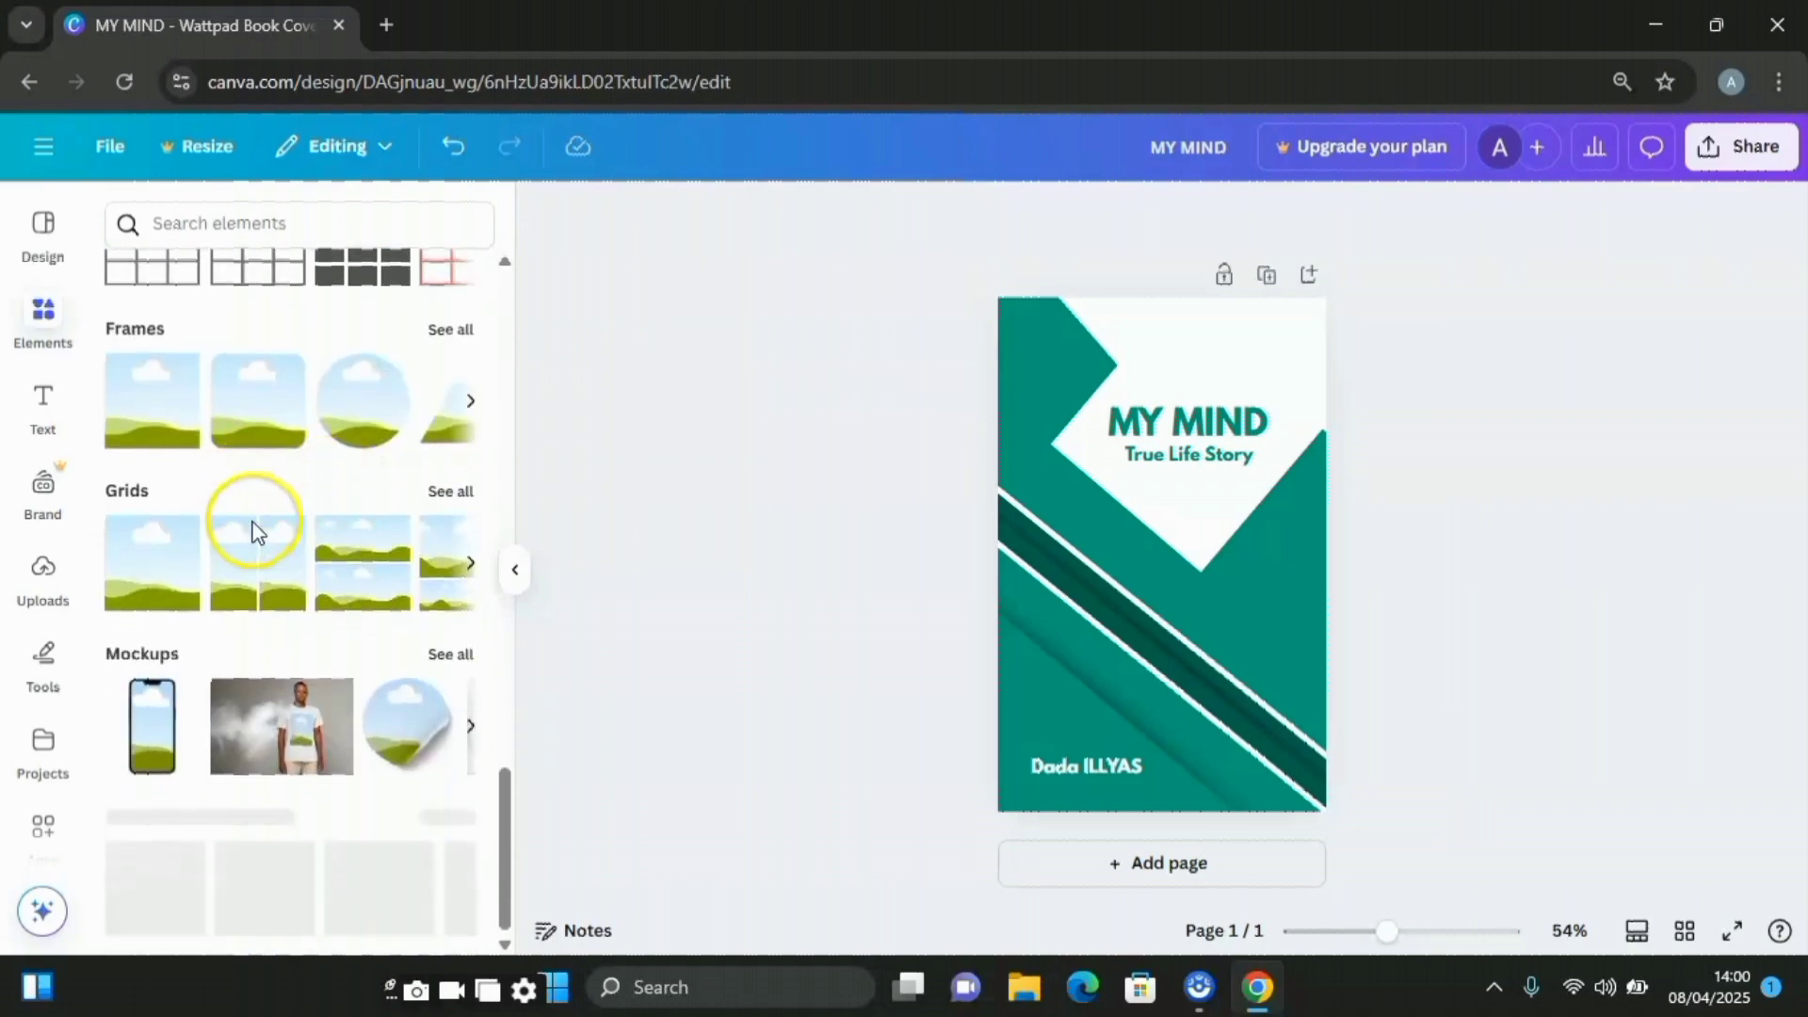
click(456, 656)
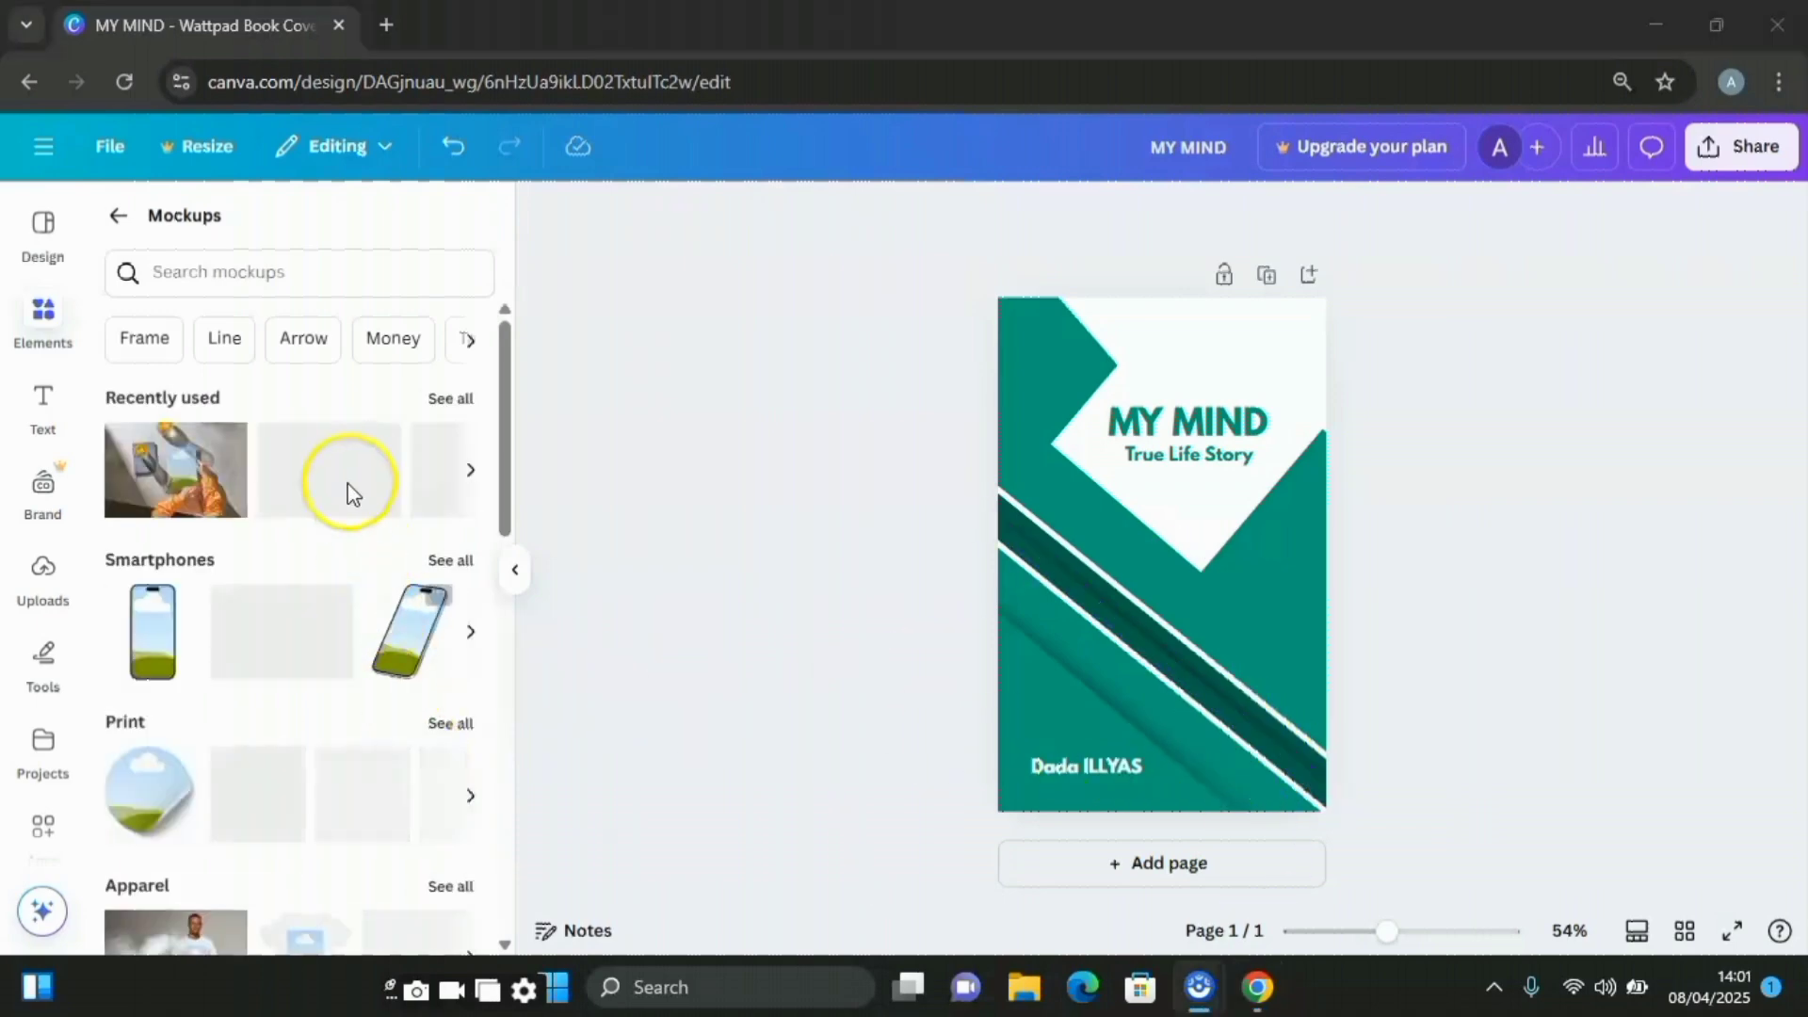
scroll(355, 513, down, 4)
scroll(366, 551, down, 3)
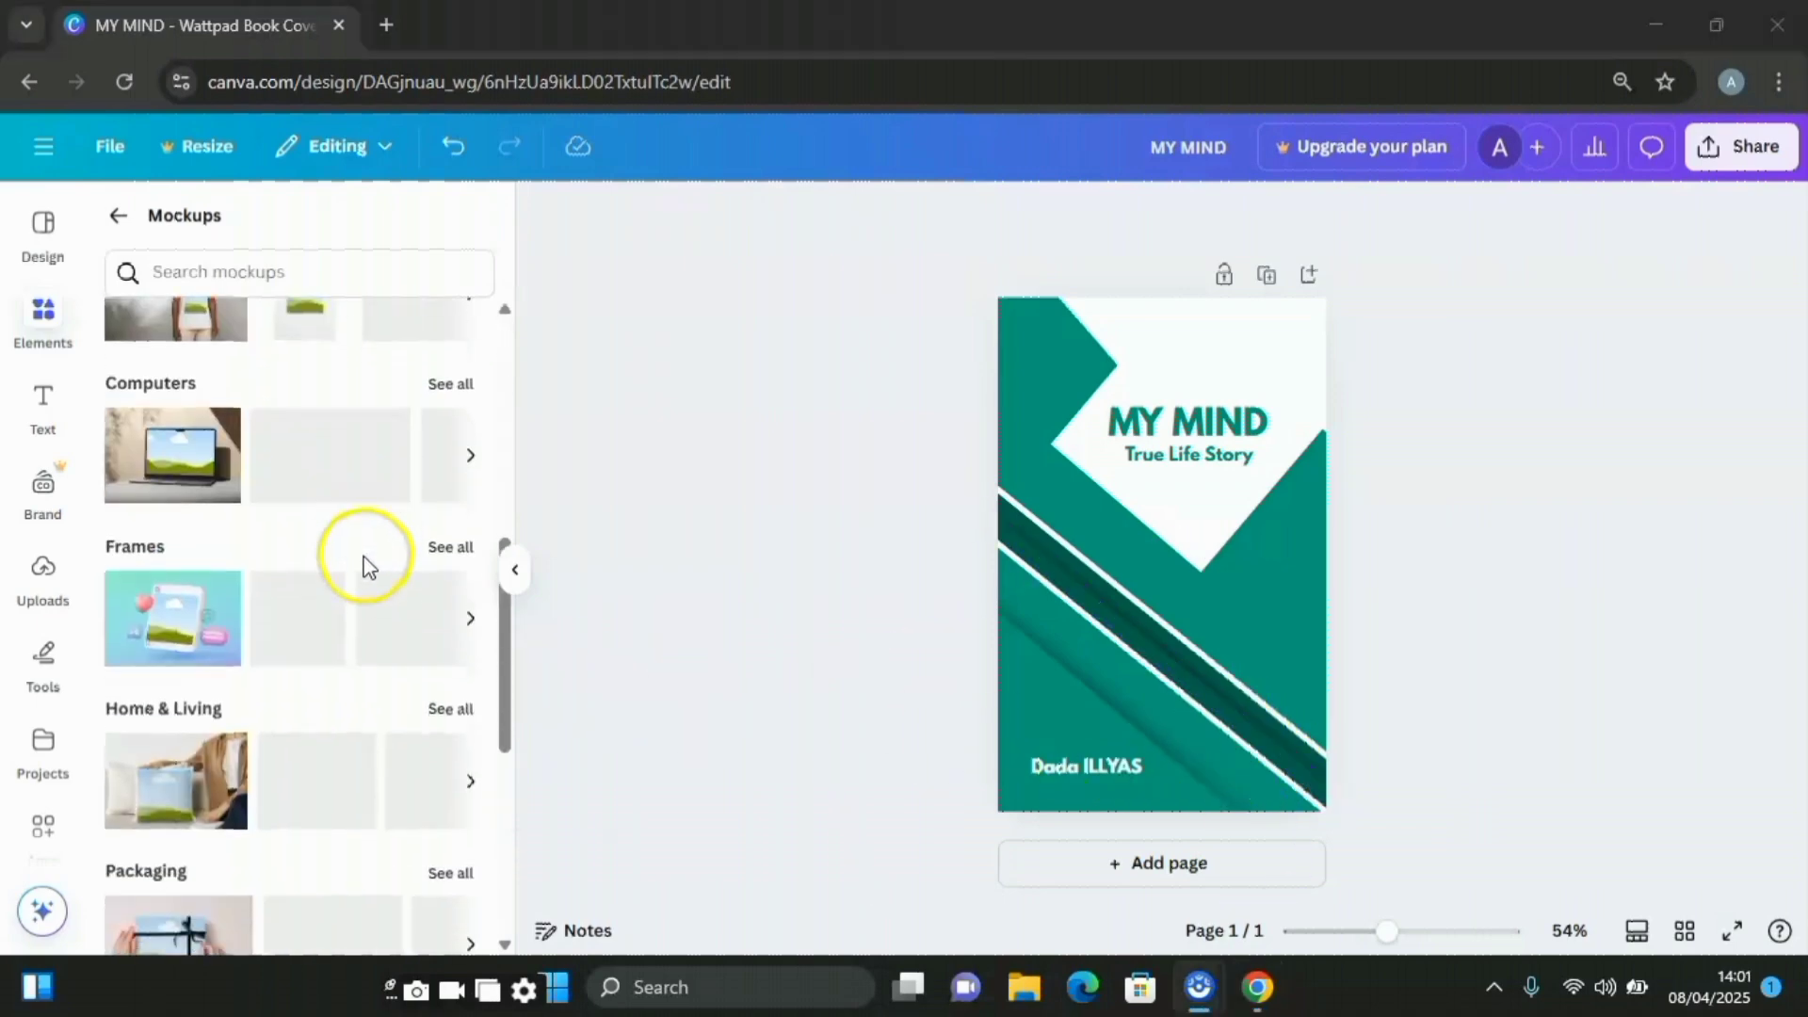
scroll(400, 631, up, 4)
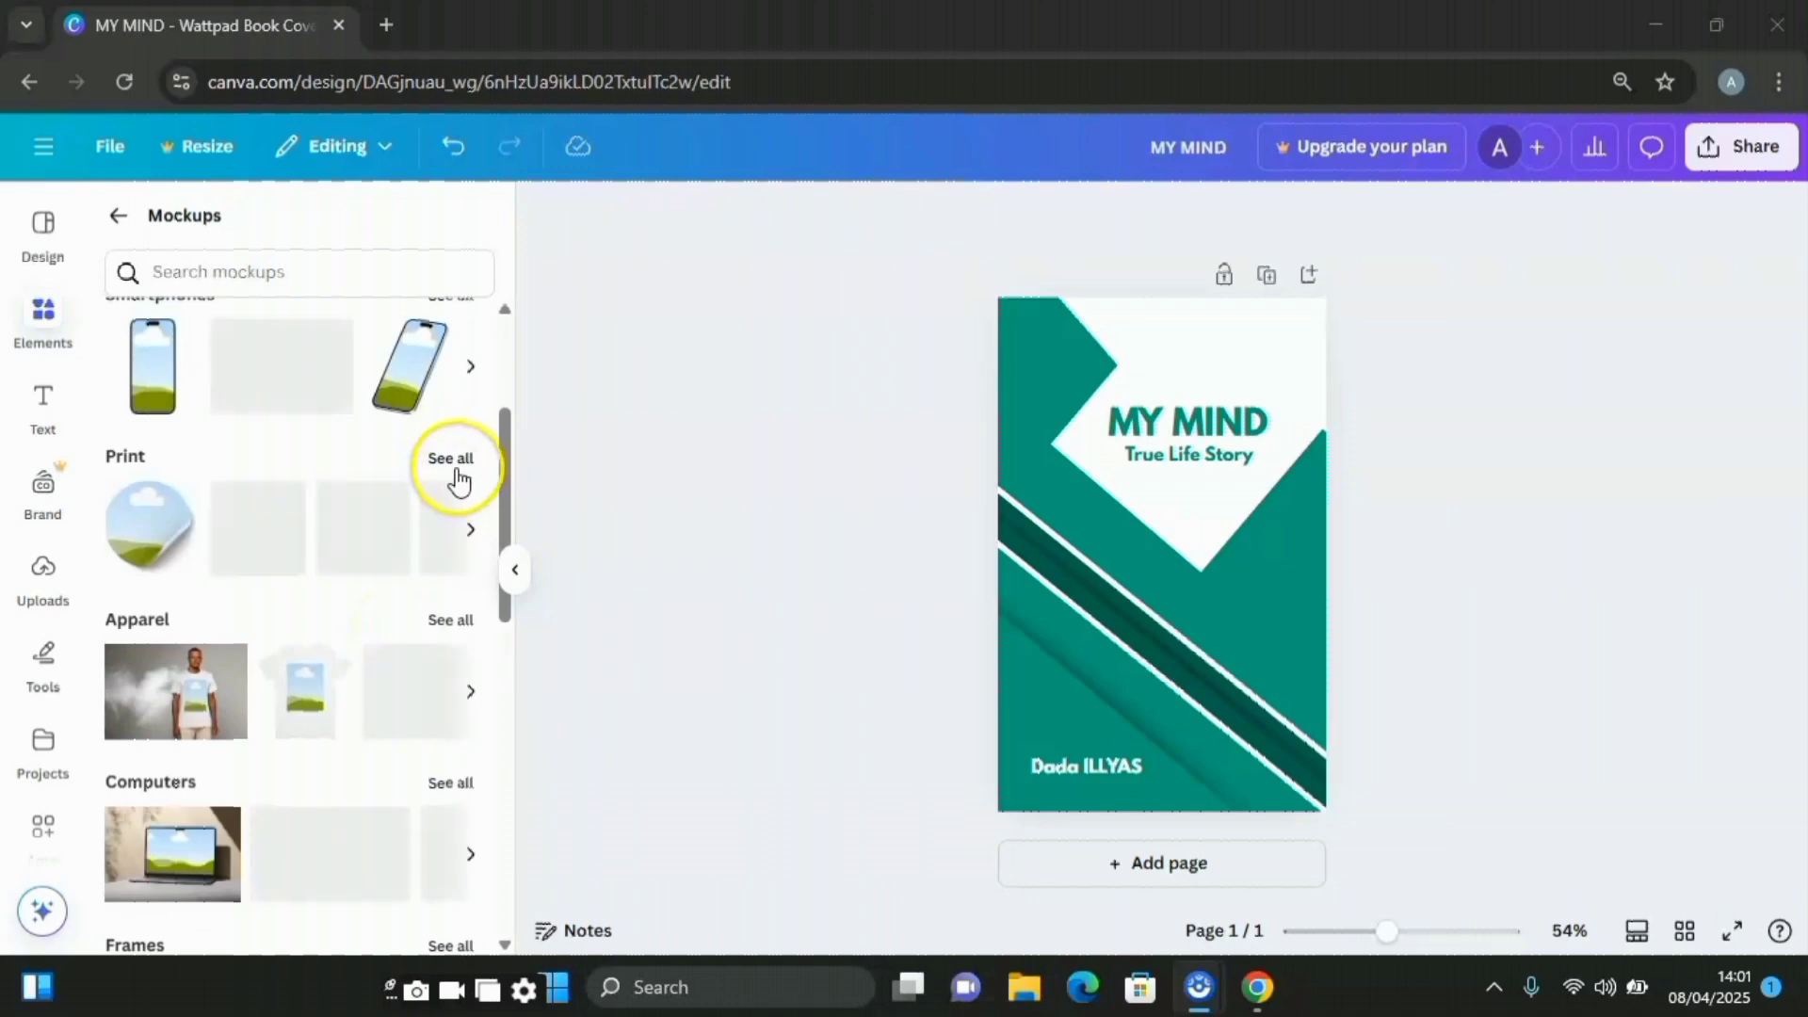
click(453, 461)
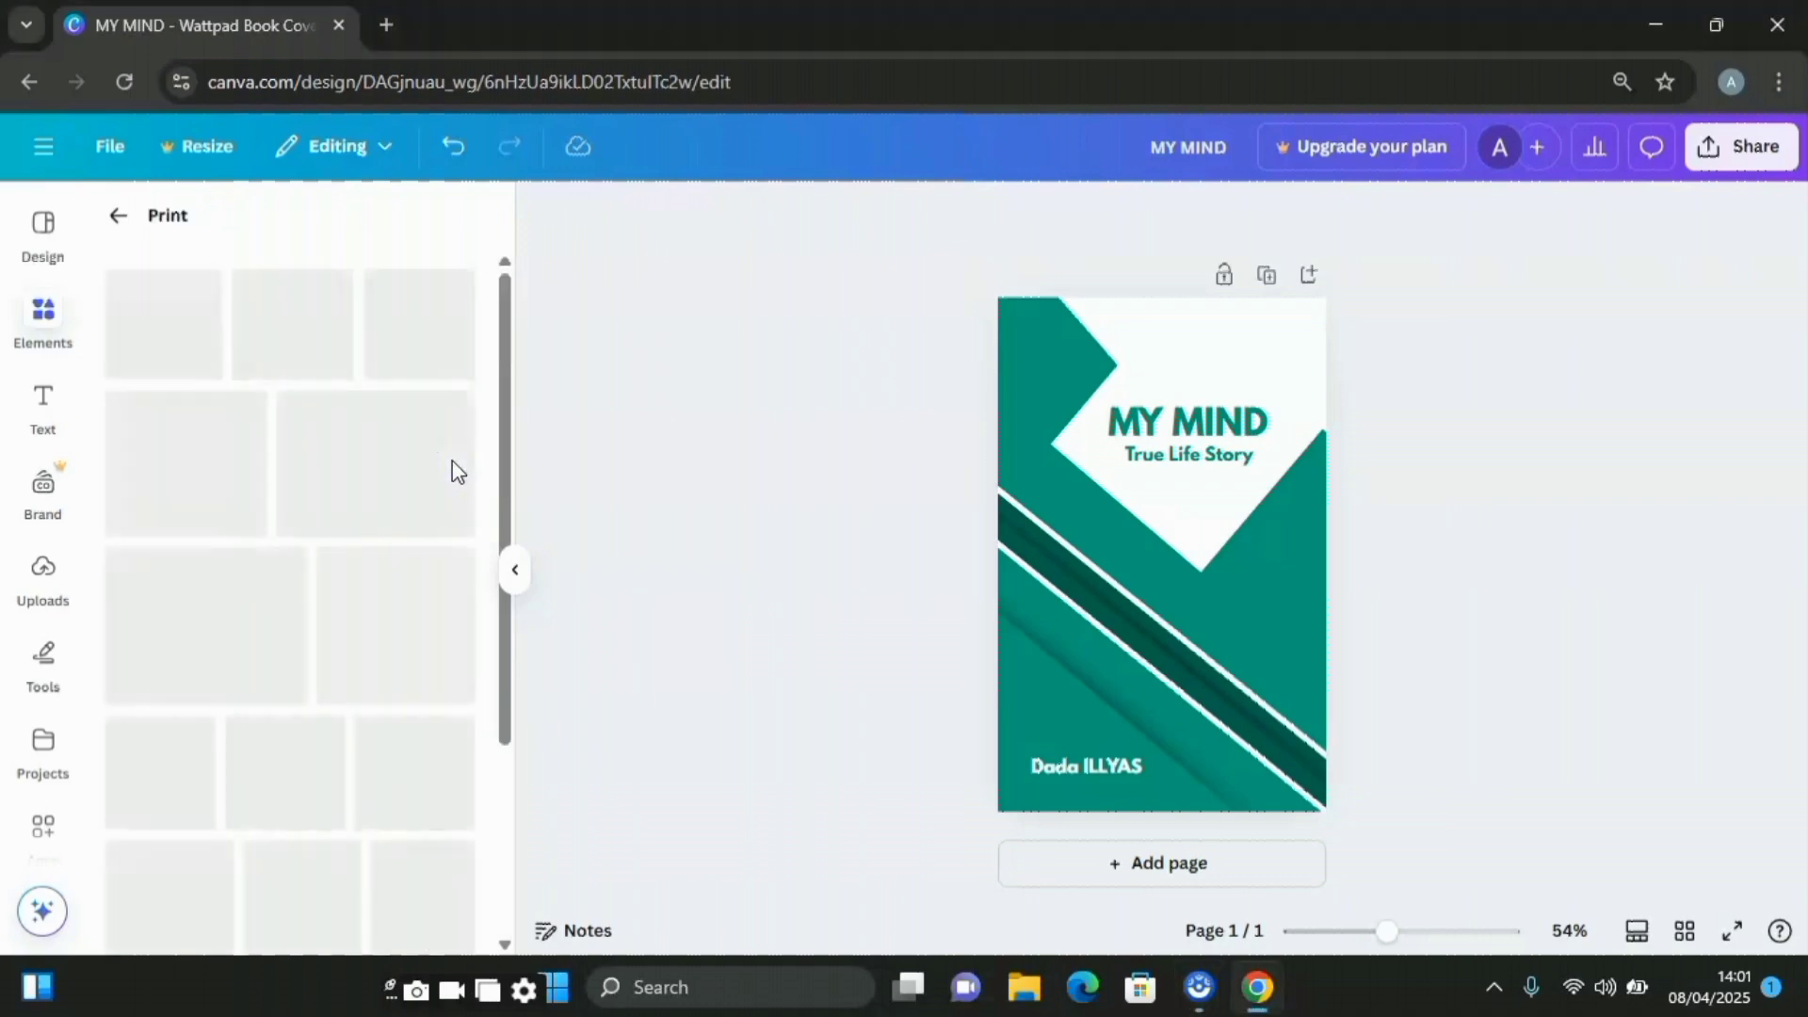
click(452, 477)
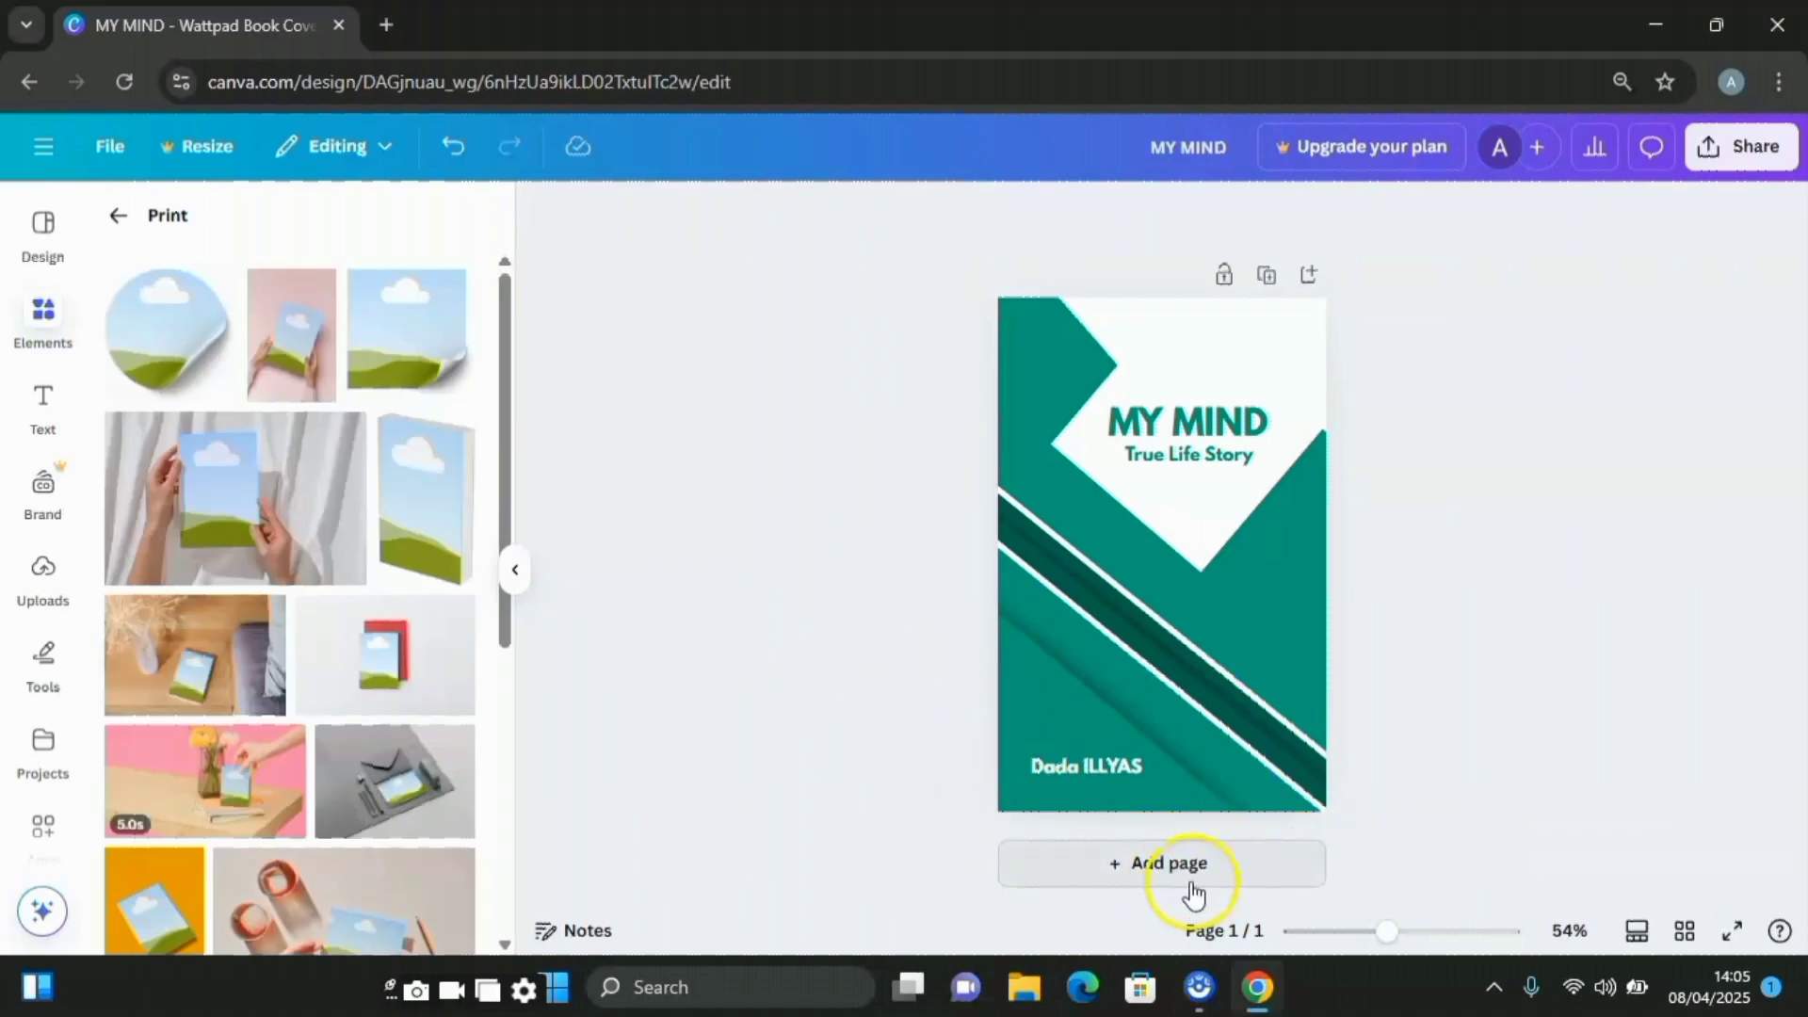
Add a blank second page and place a book mockup from the Print mockups on it
click(1196, 873)
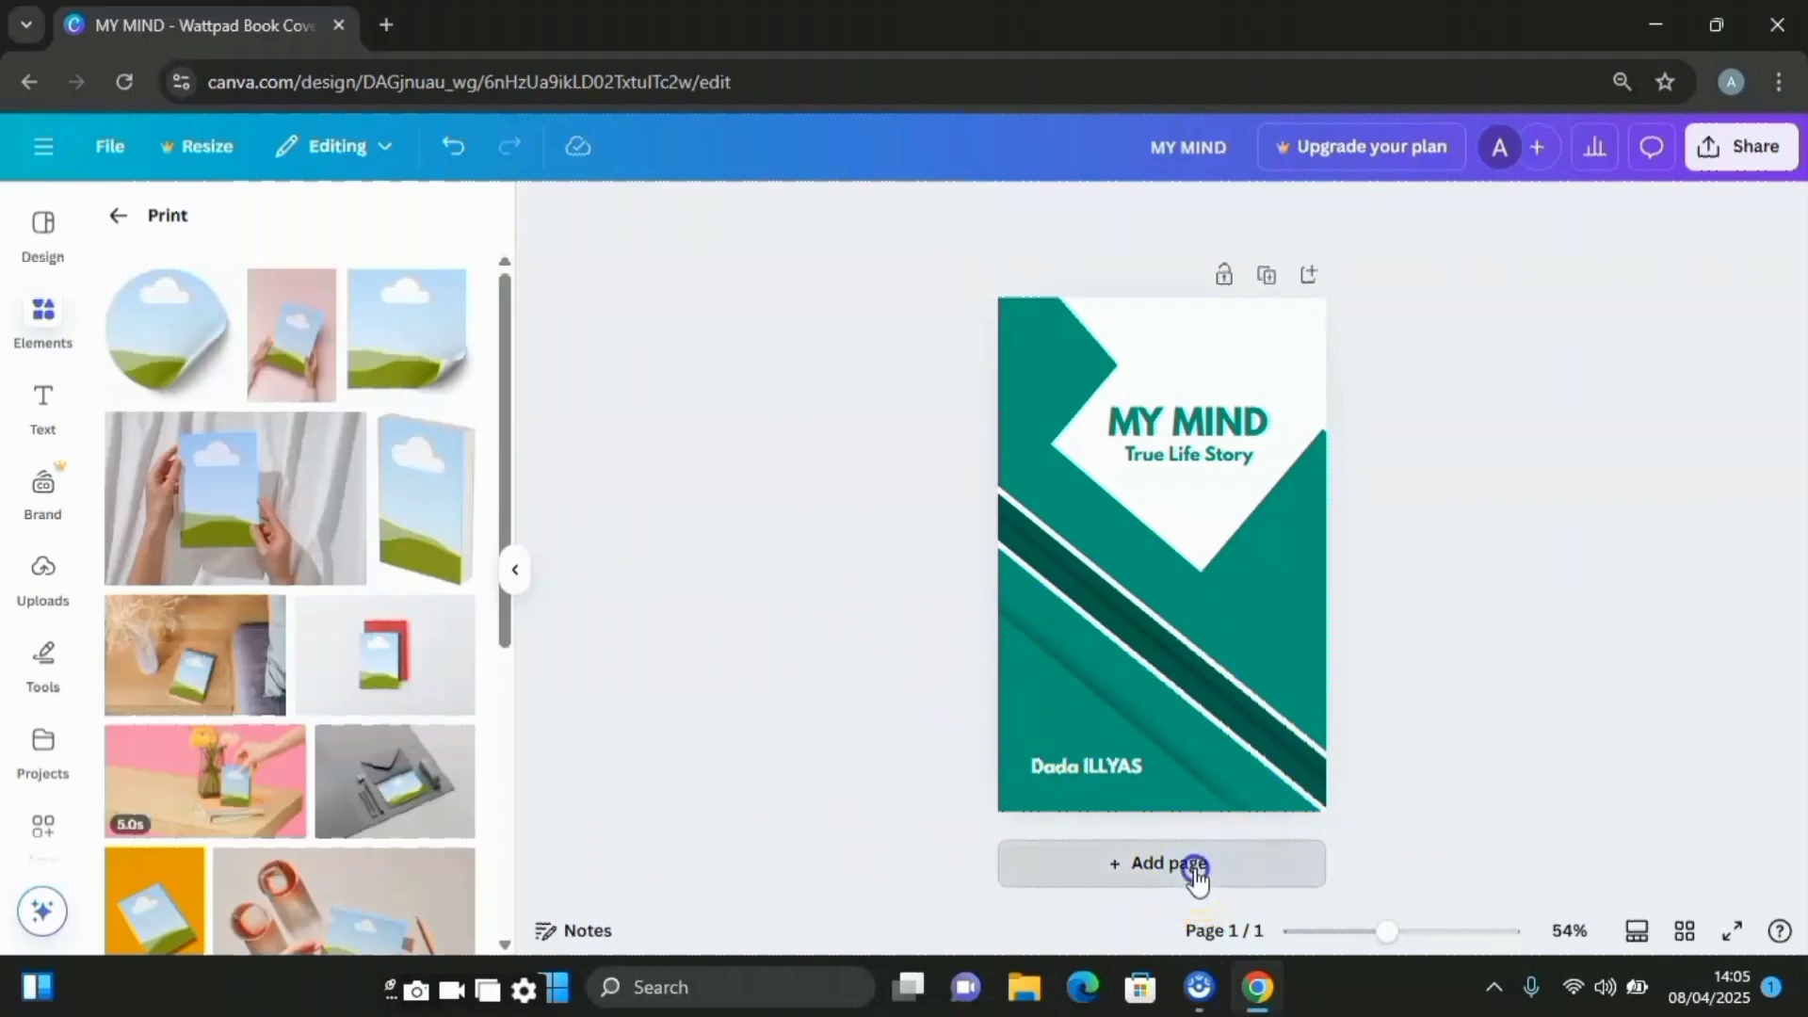
click(1137, 584)
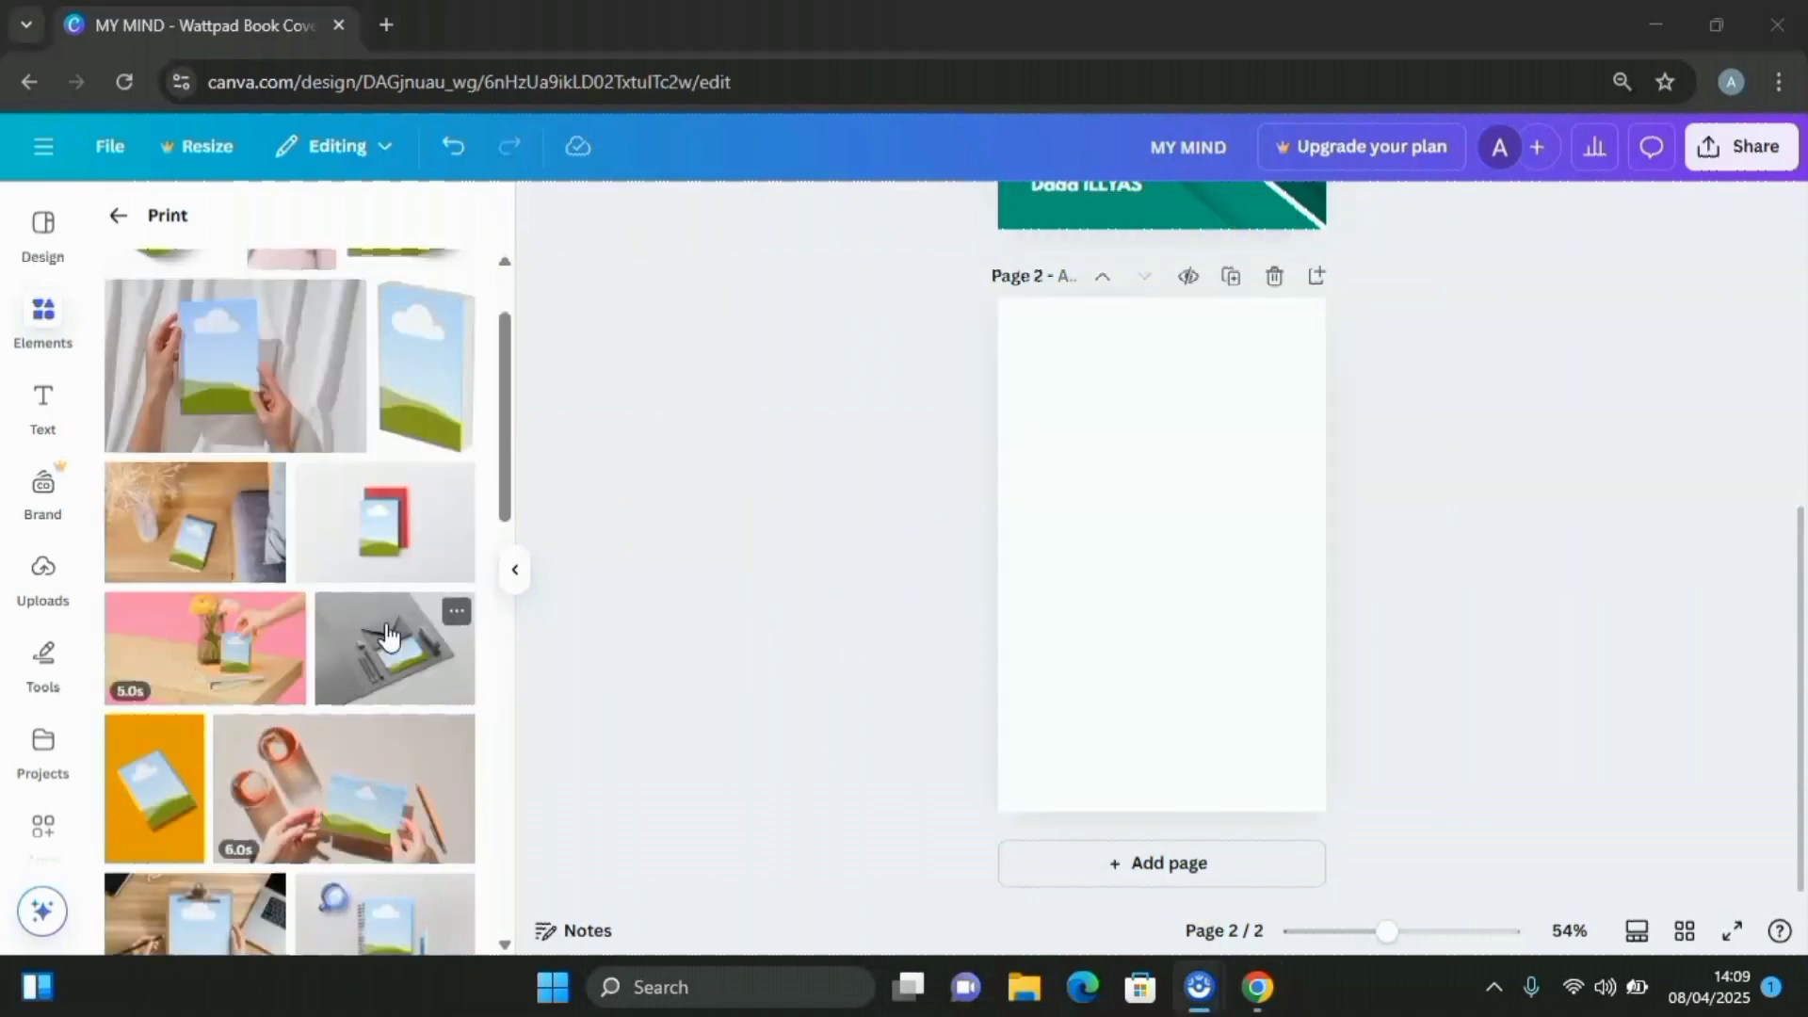
scroll(386, 632, down, 5)
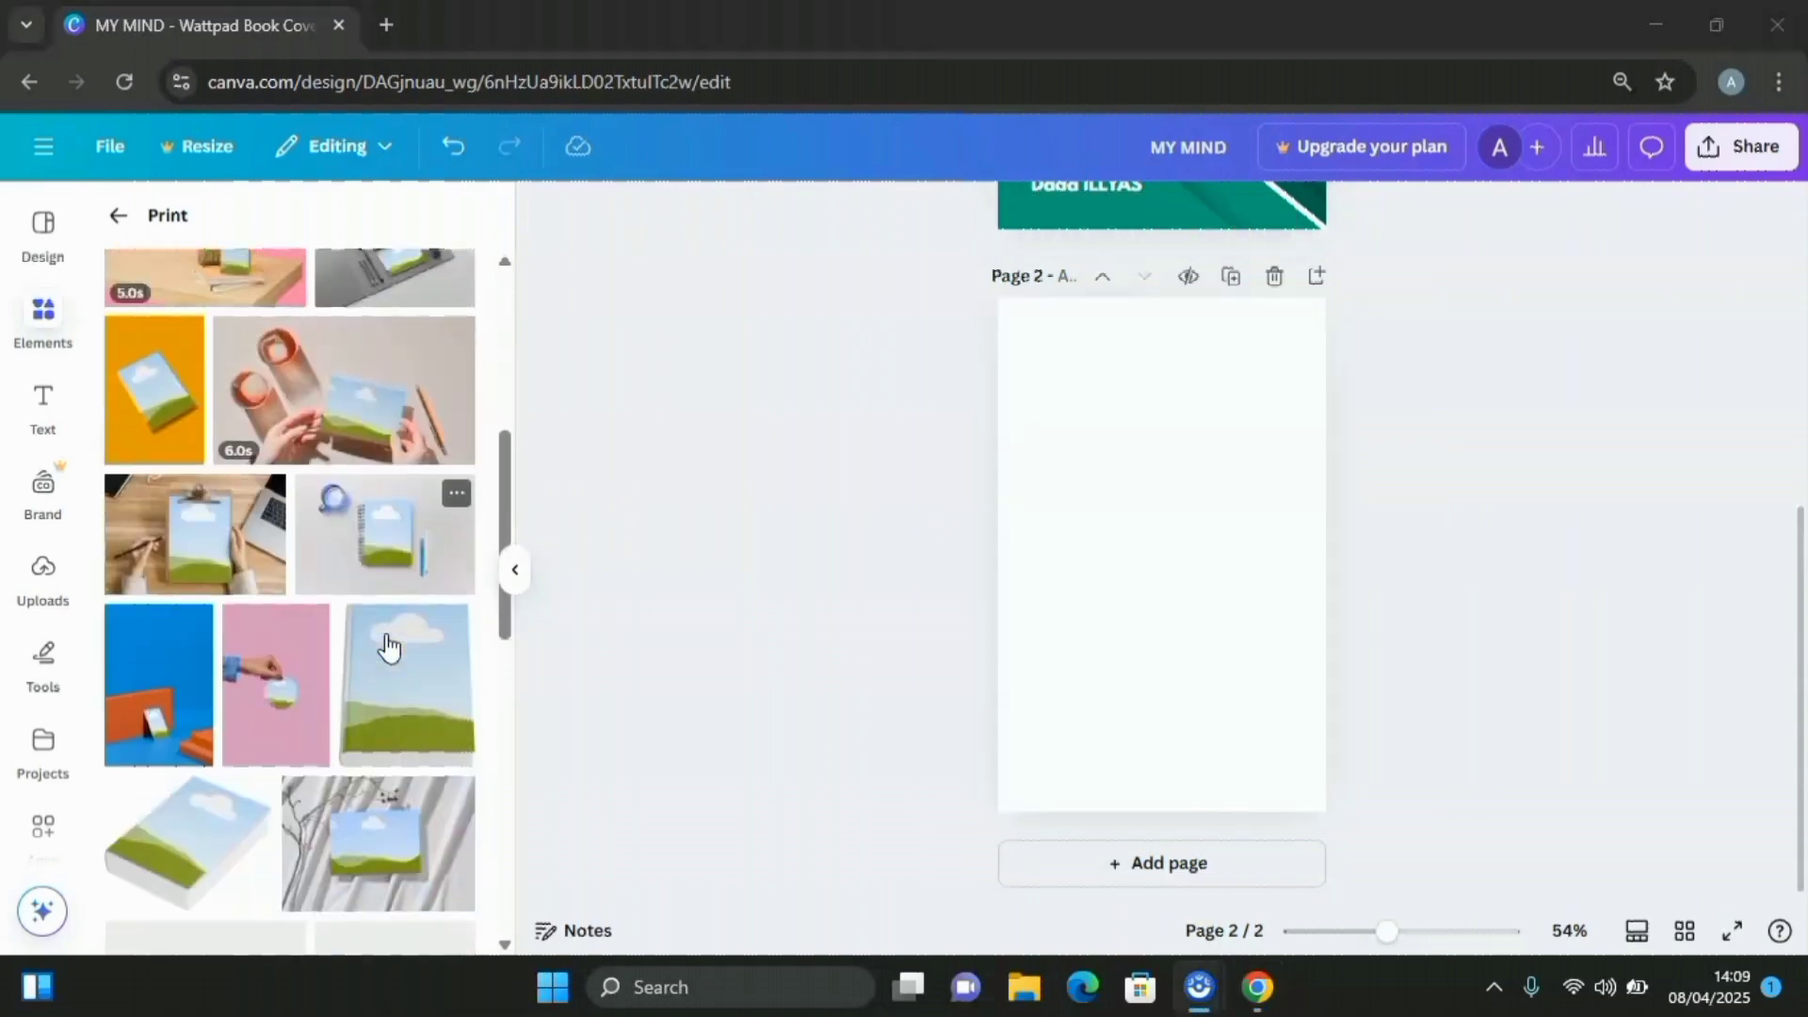
scroll(388, 648, down, 3)
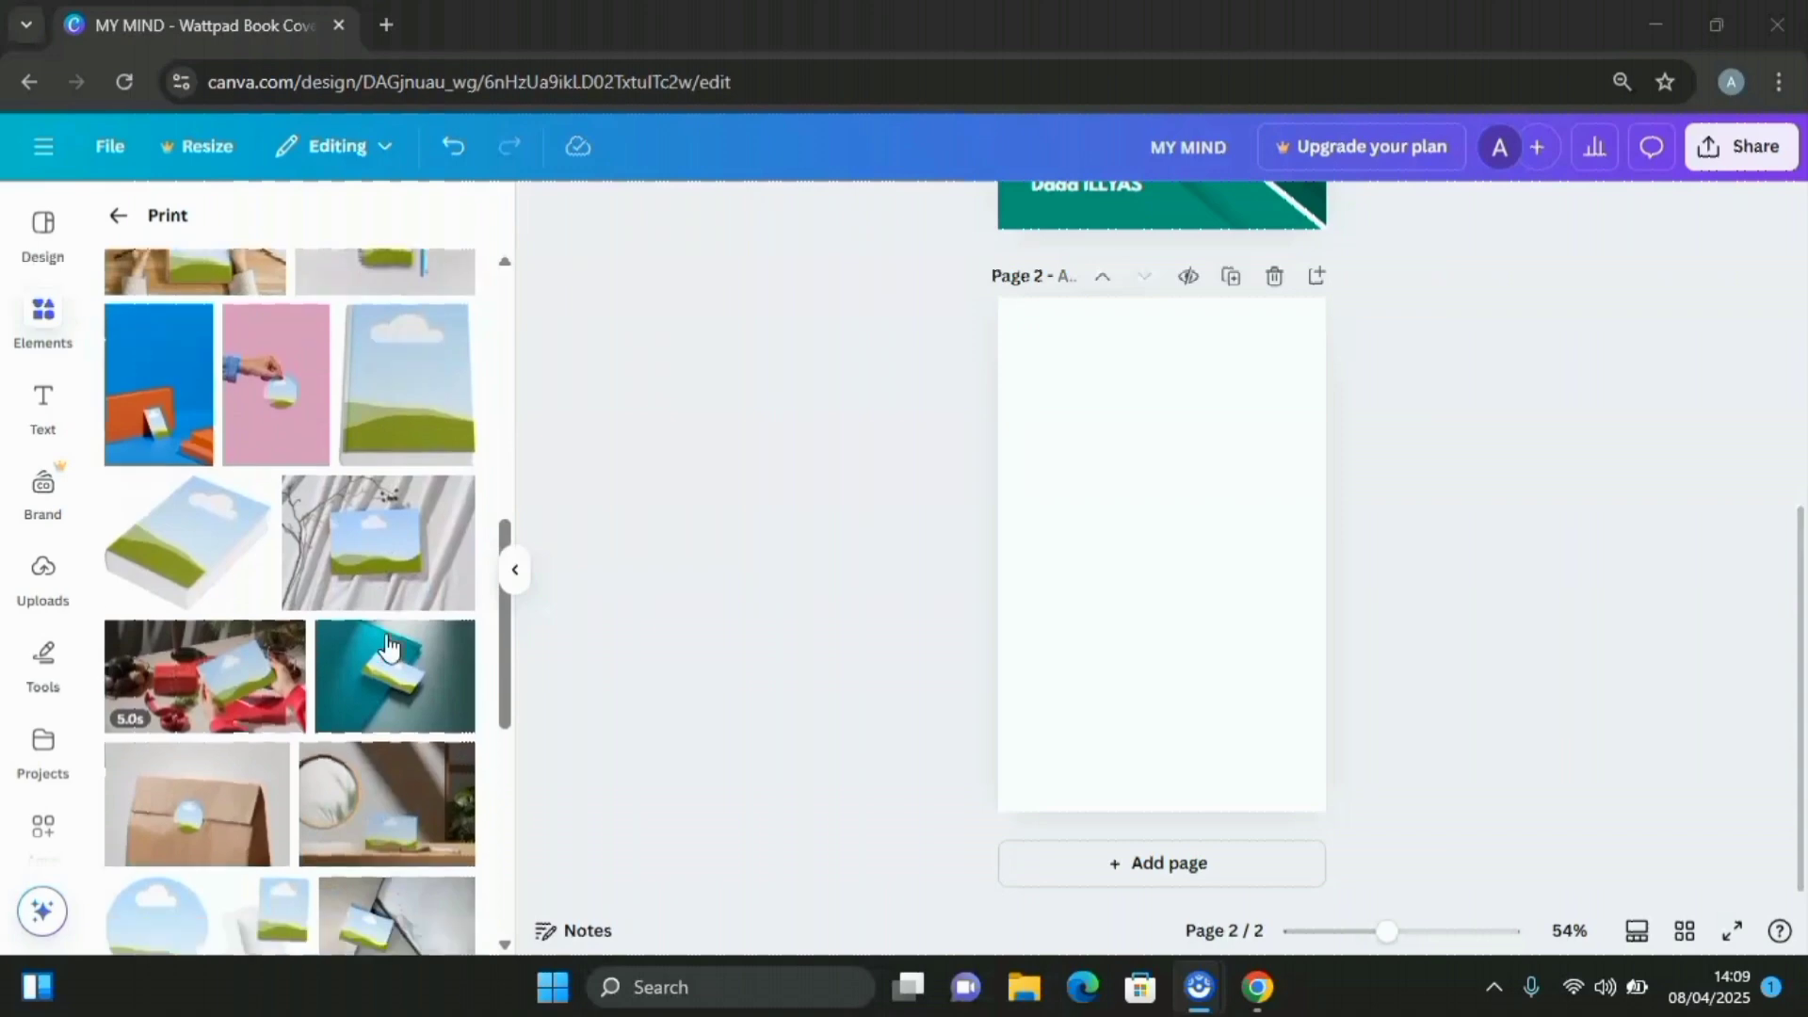
scroll(388, 648, down, 5)
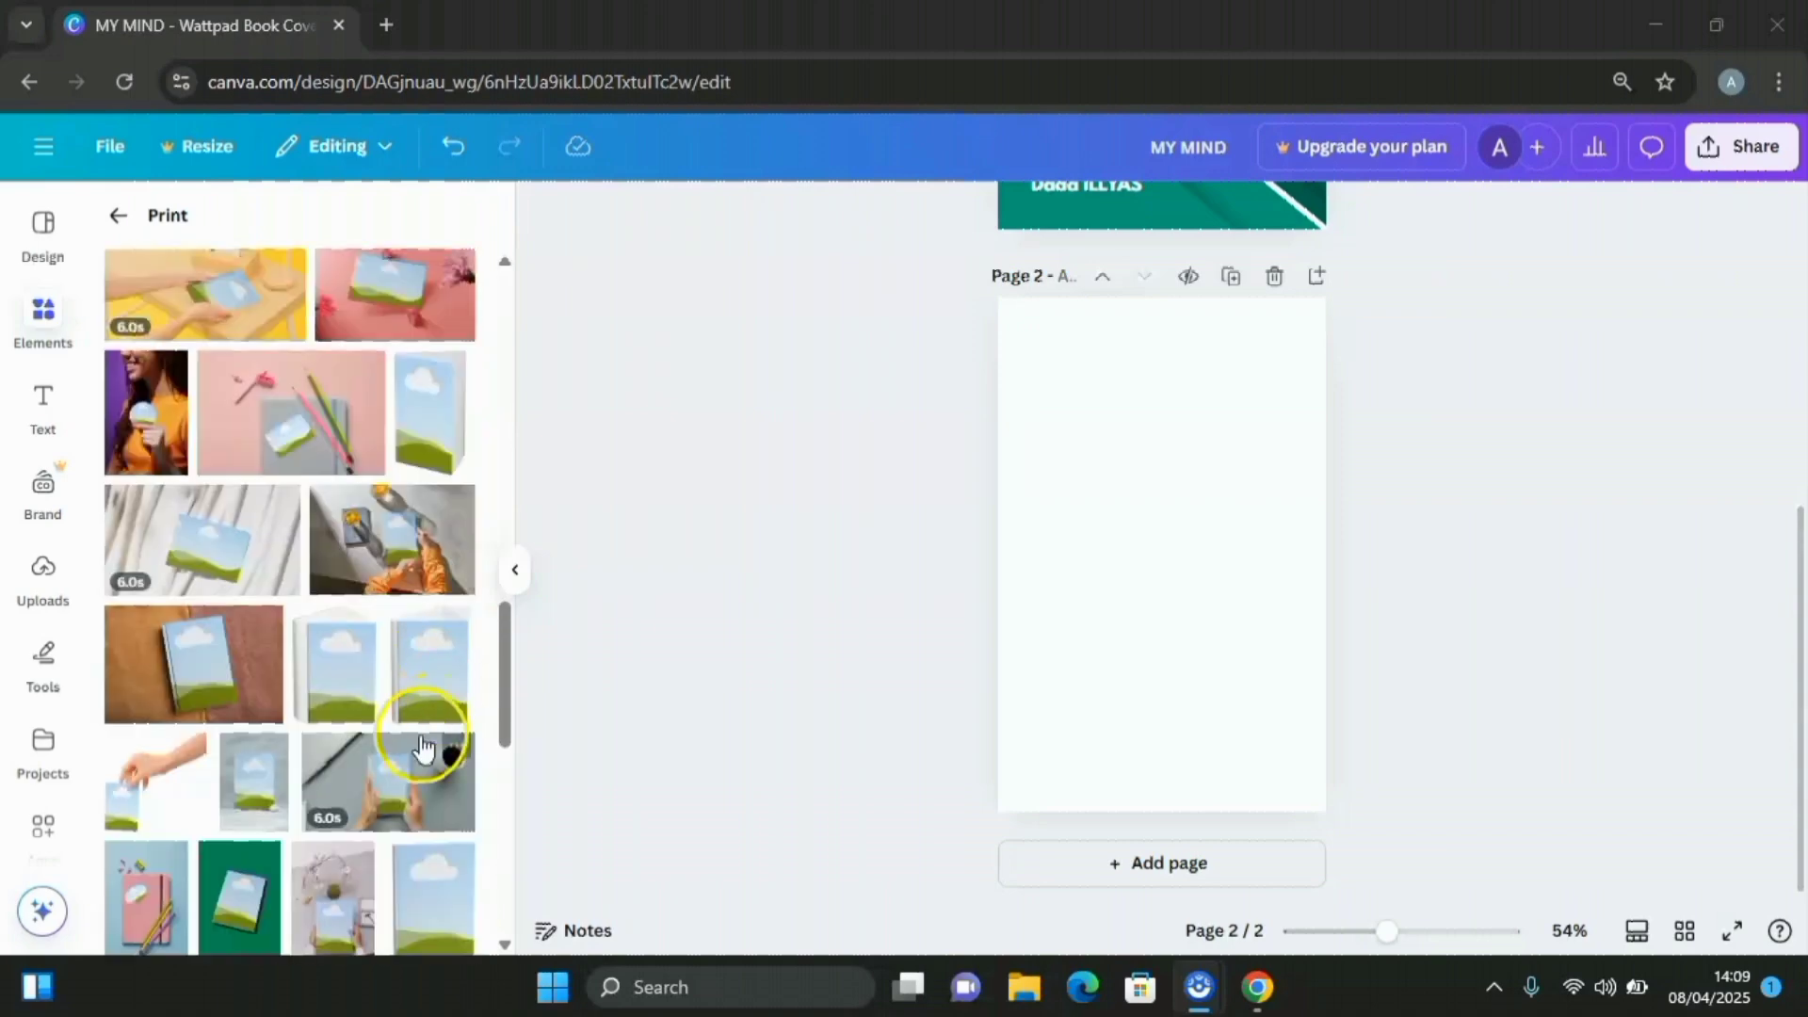
scroll(391, 659, down, 3)
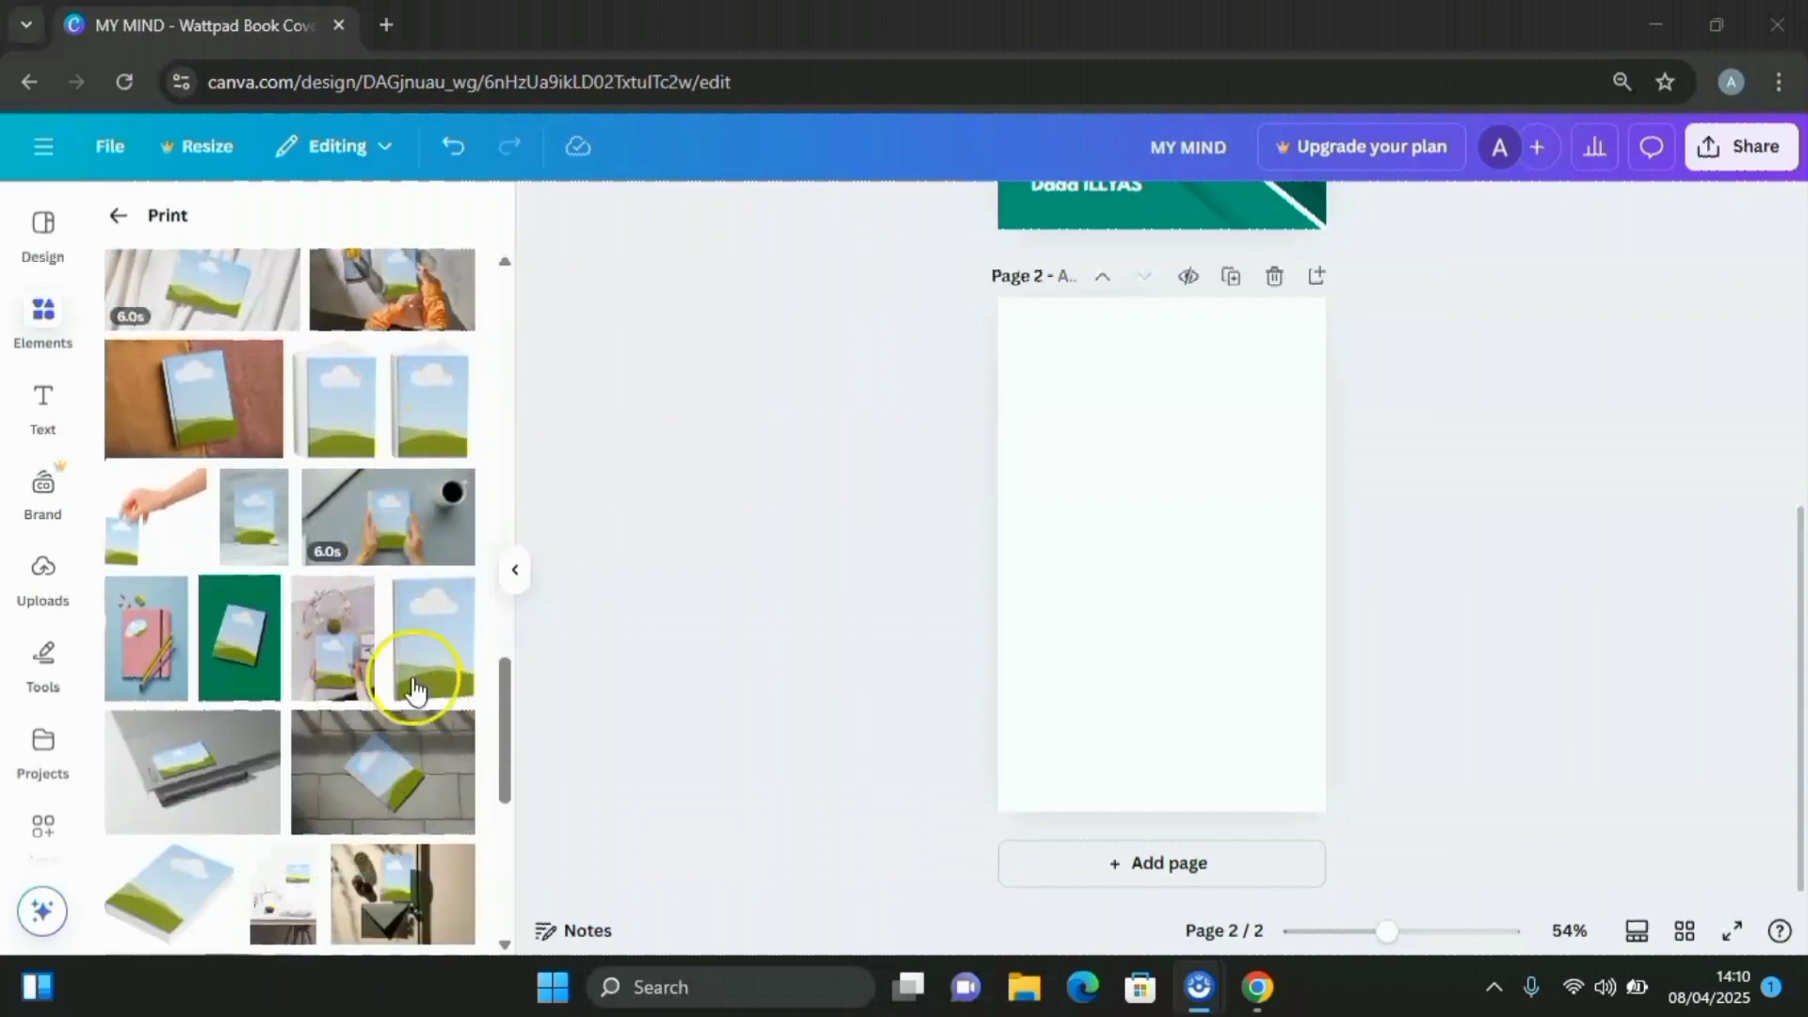
scroll(345, 617, down, 2)
scroll(351, 648, down, 3)
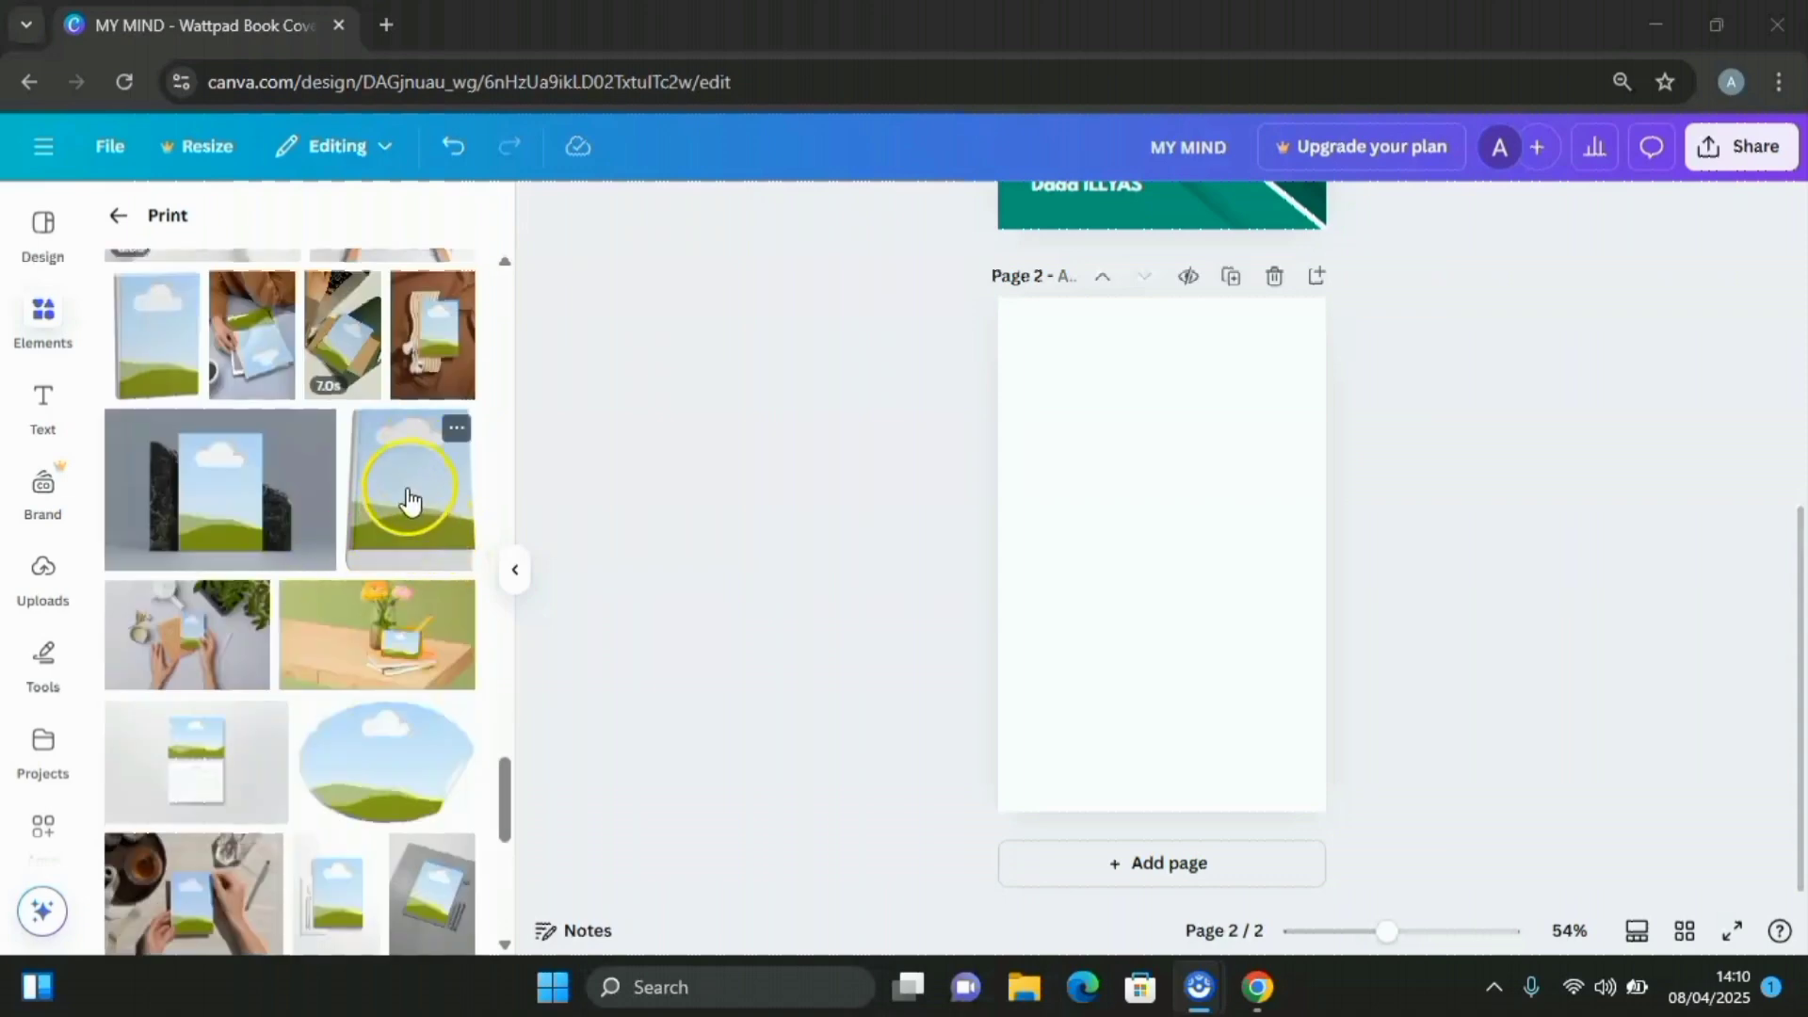
click(410, 496)
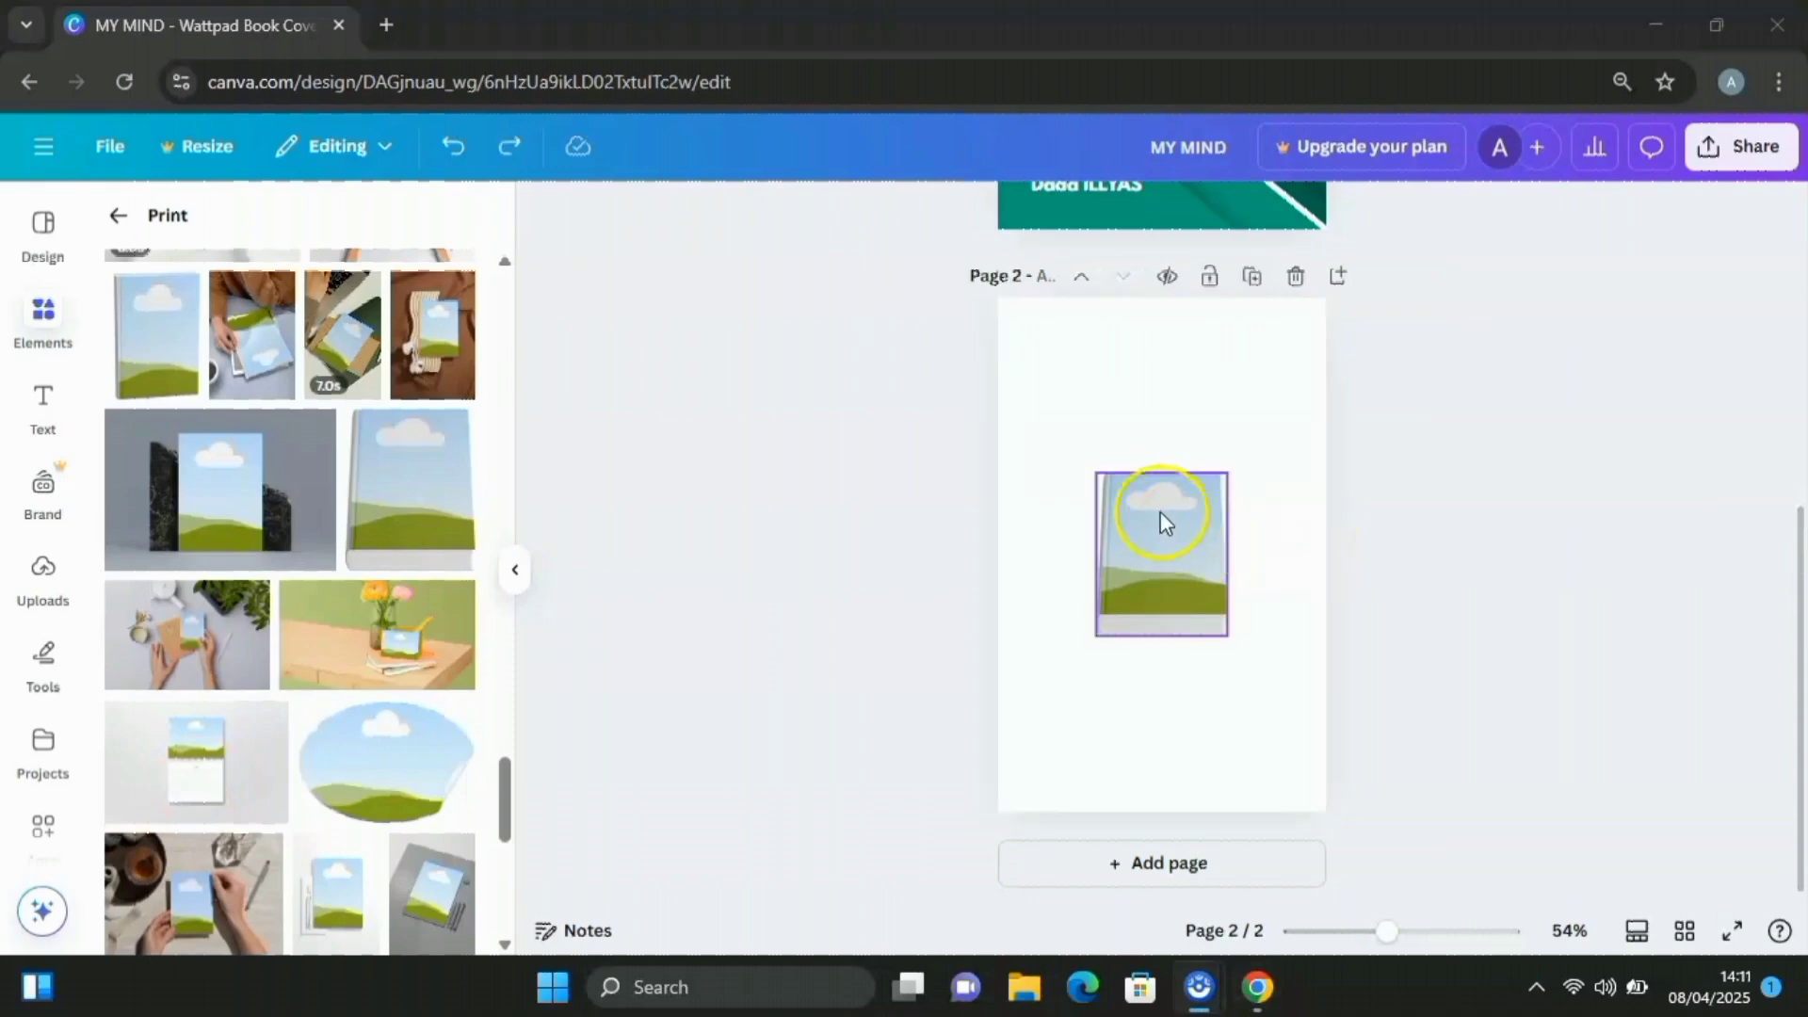
Enlarge the book mockup to about 430 by 533 and show the uploaded images
click(1095, 466)
drag(1095, 466, 1025, 382)
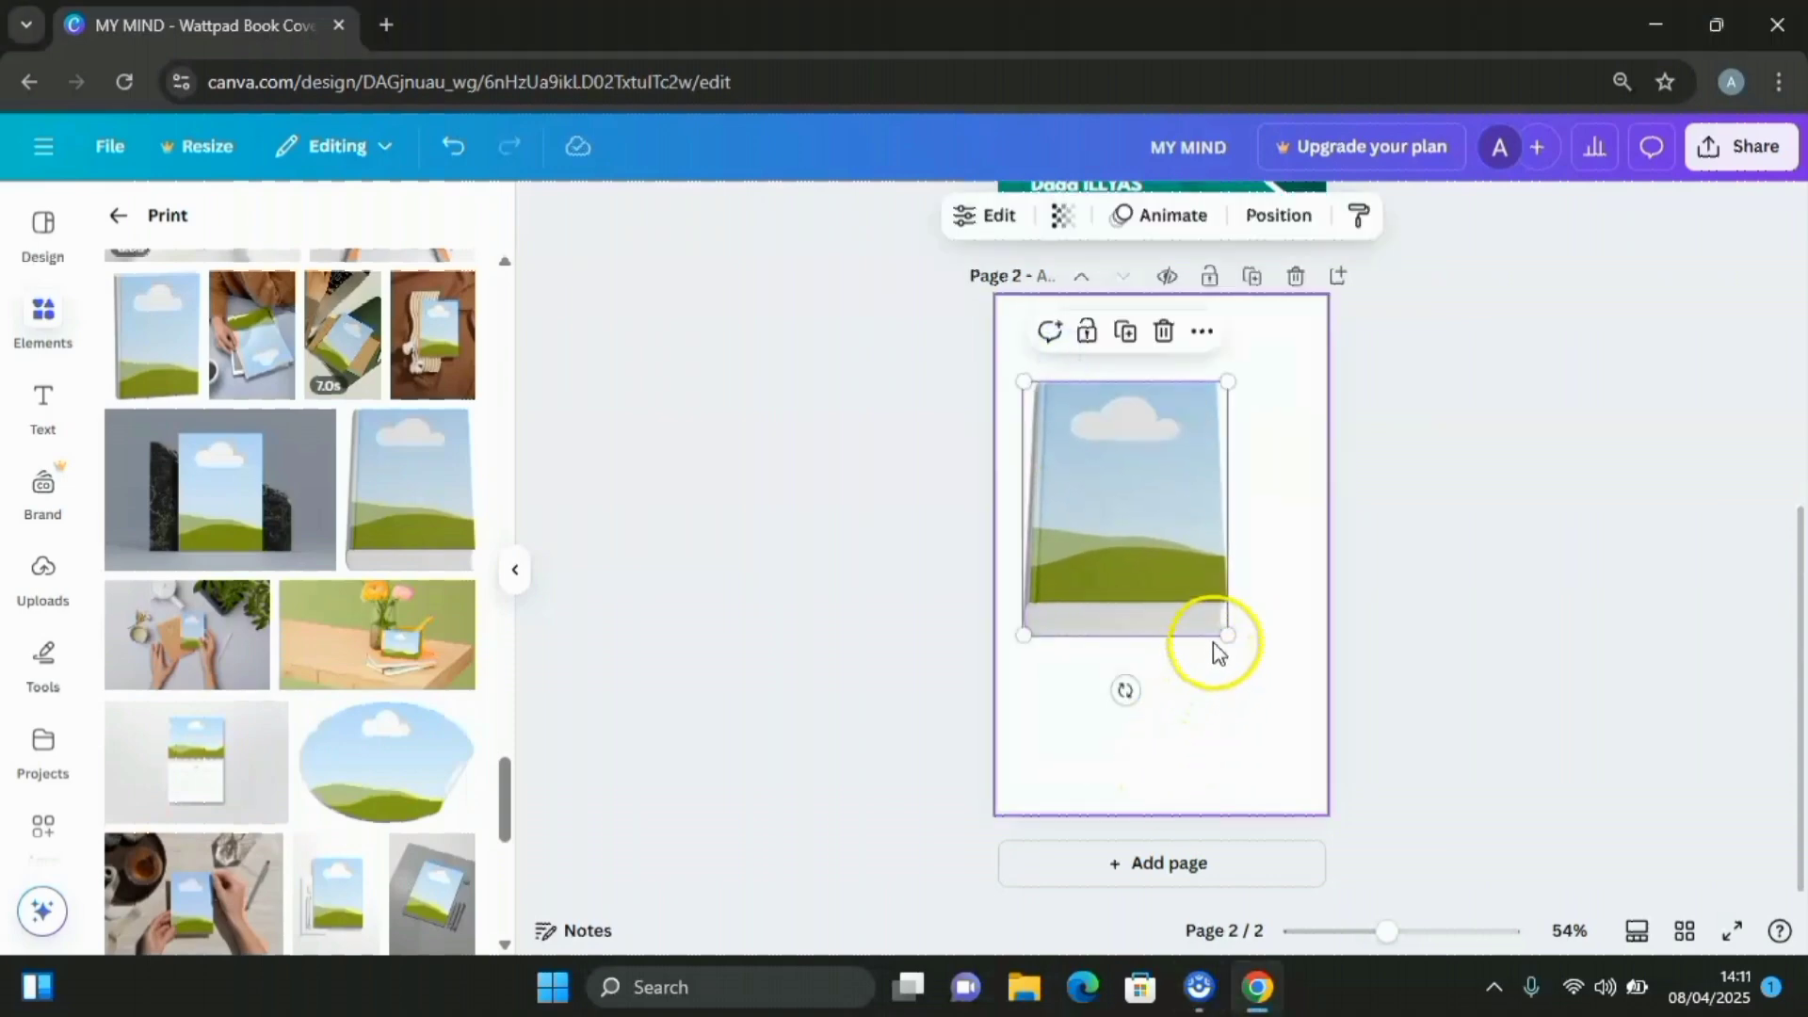
drag(1225, 631, 1291, 725)
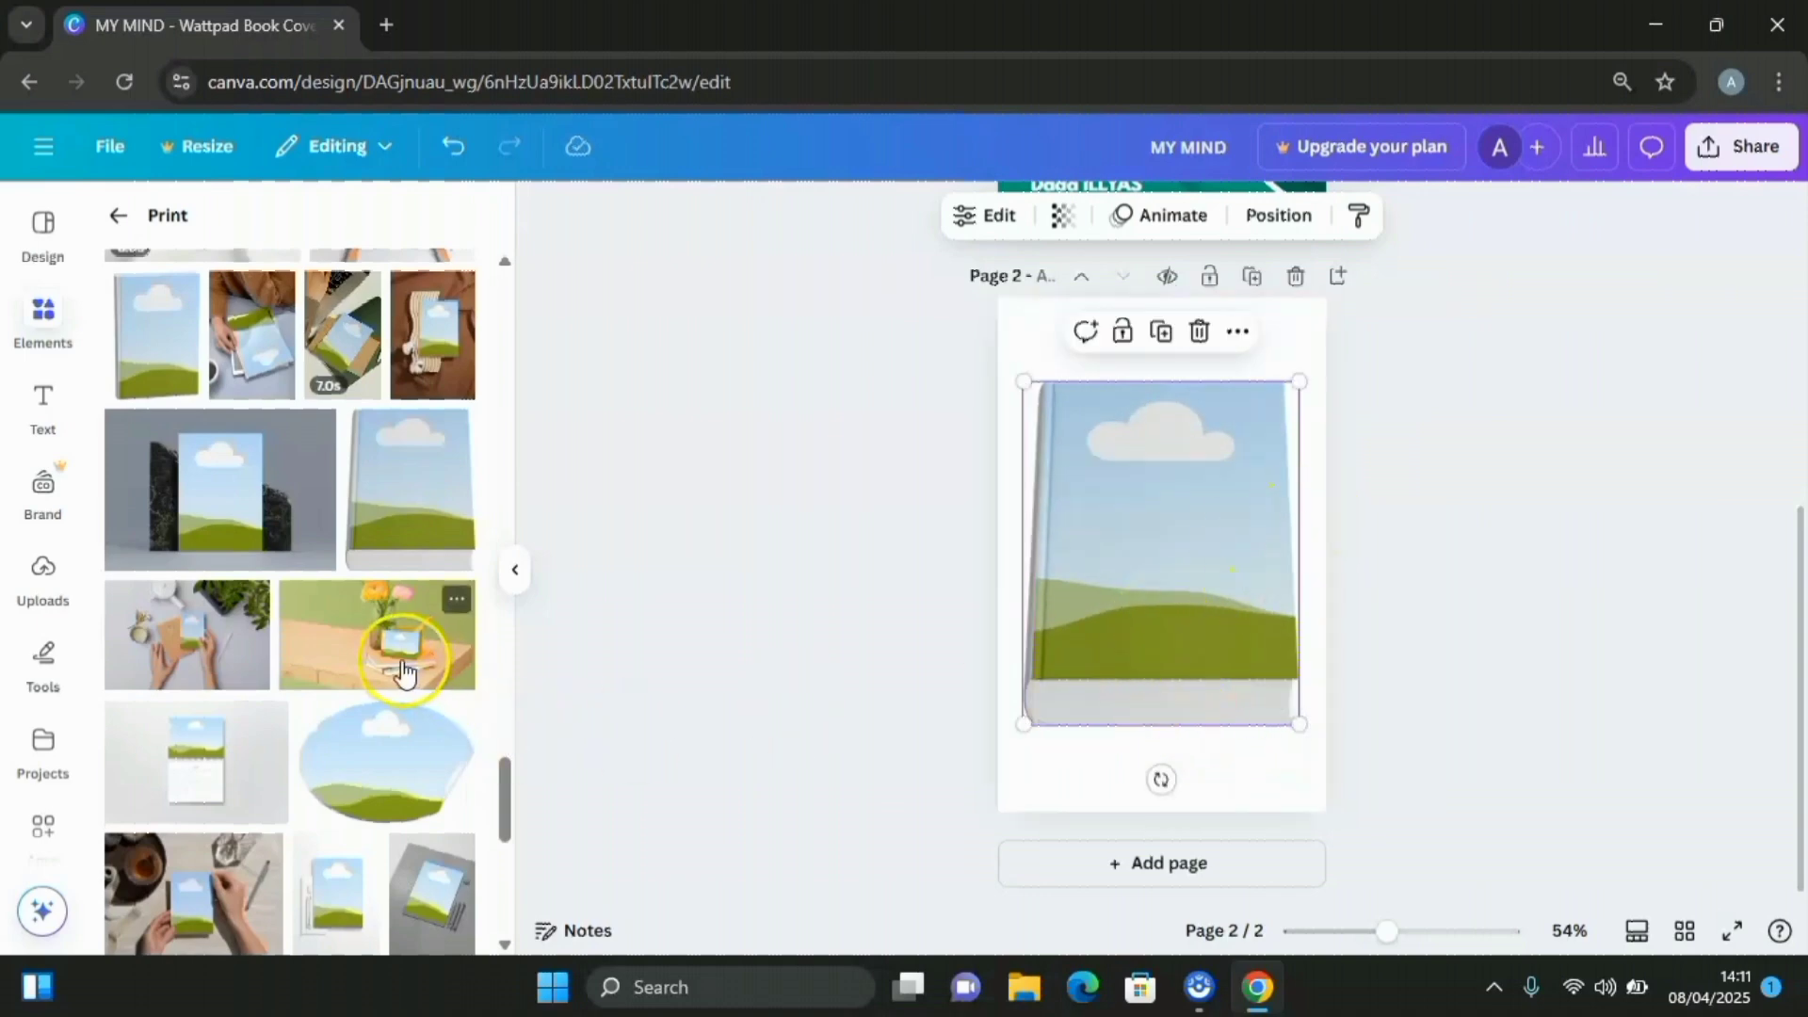
click(43, 579)
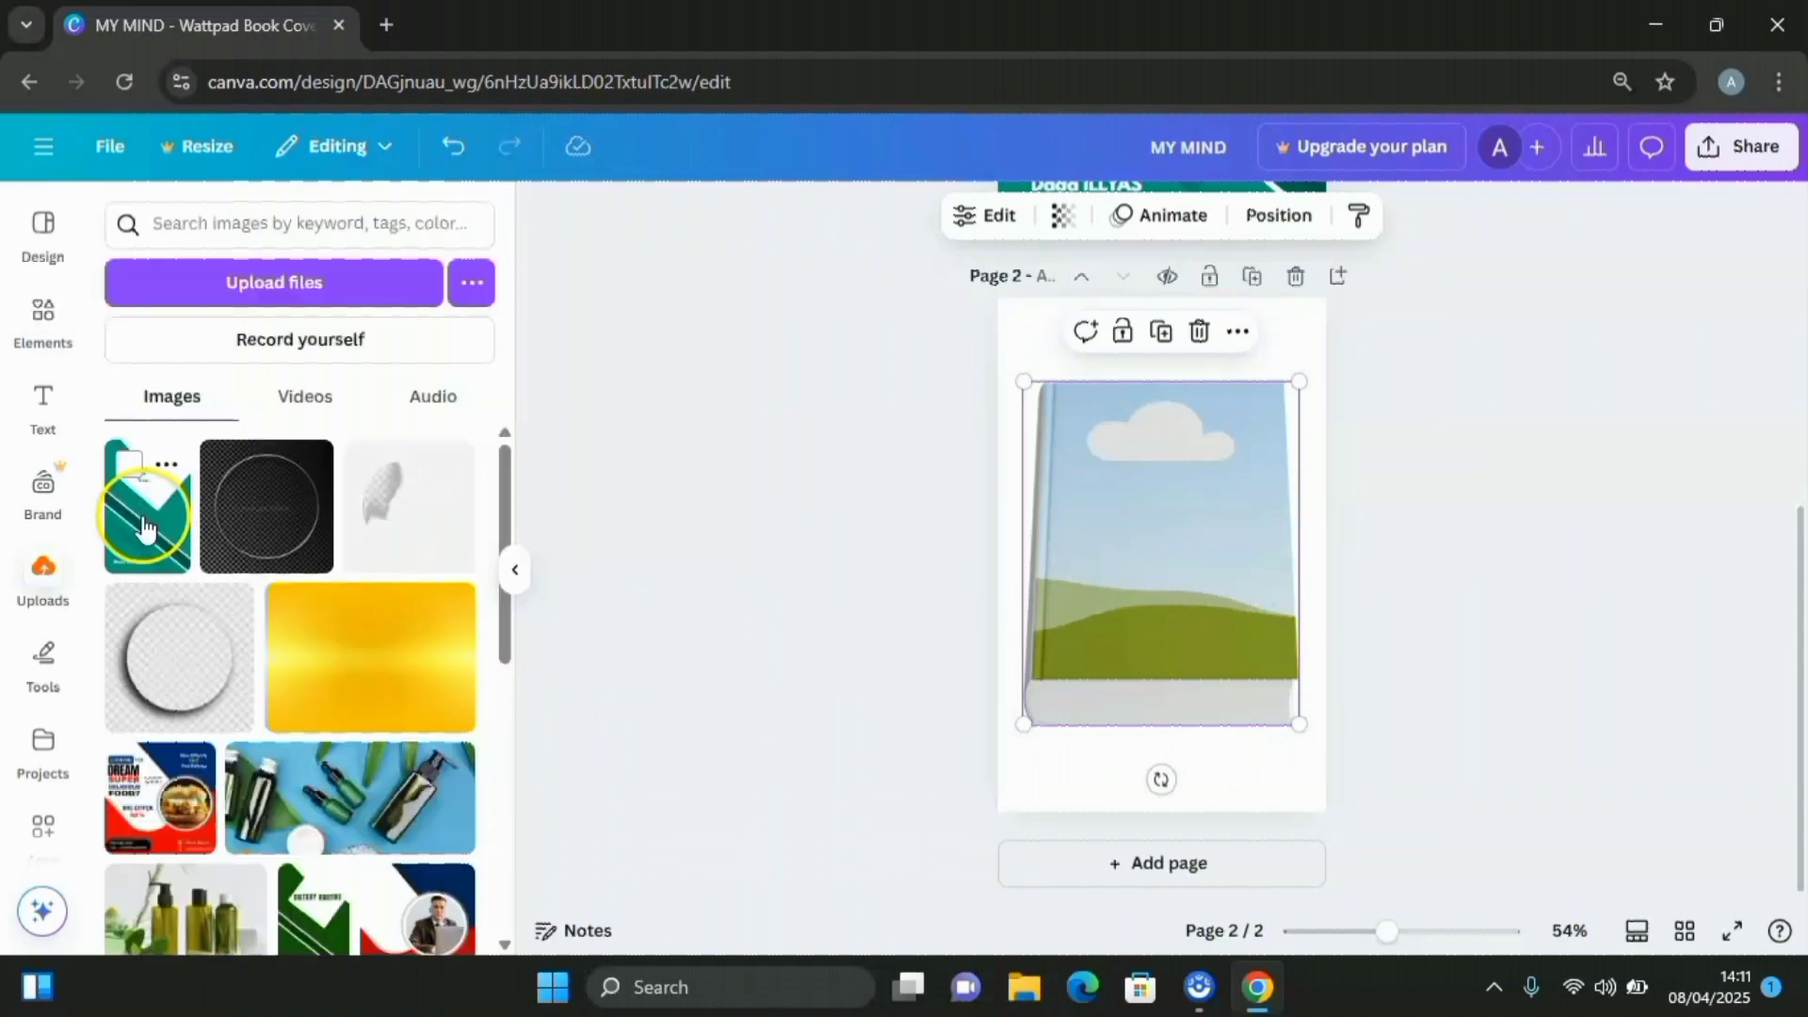
Drop the uploaded teal MY MIND cover into the book mockup frame on page 2
drag(144, 525, 1111, 560)
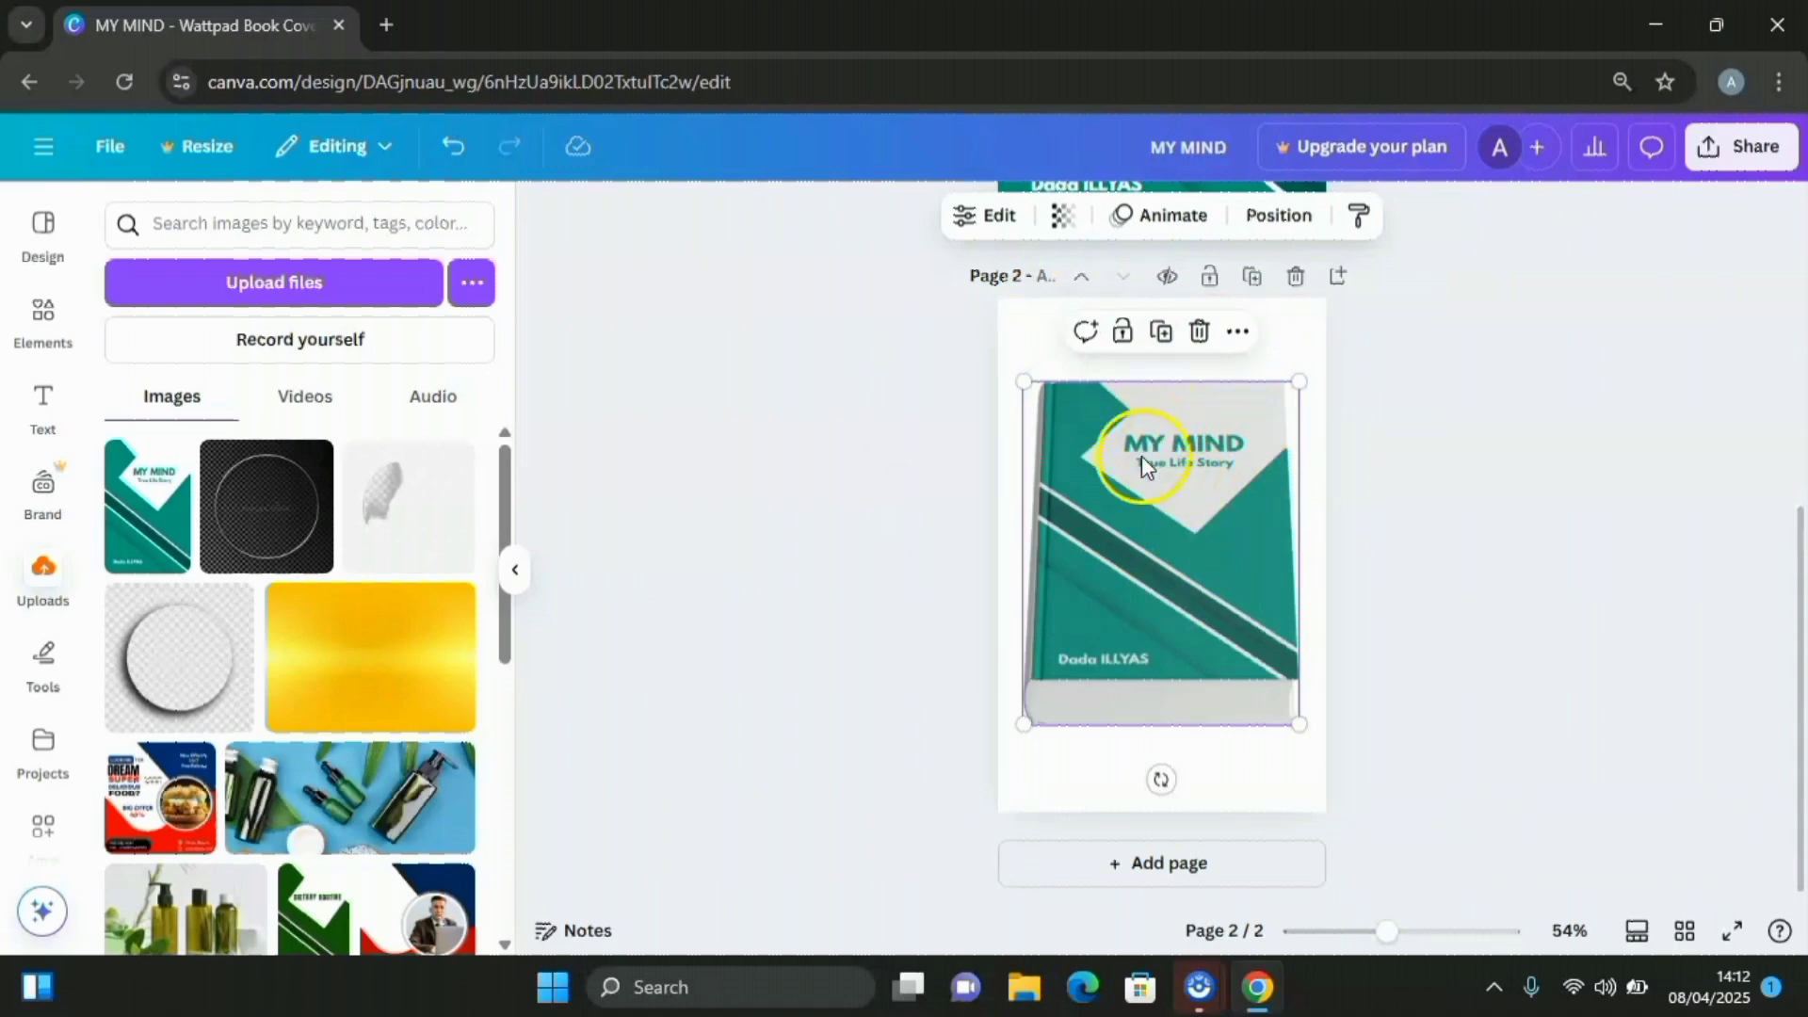
Fit the cover inside the mockup, flip it vertically and align it left
click(1000, 218)
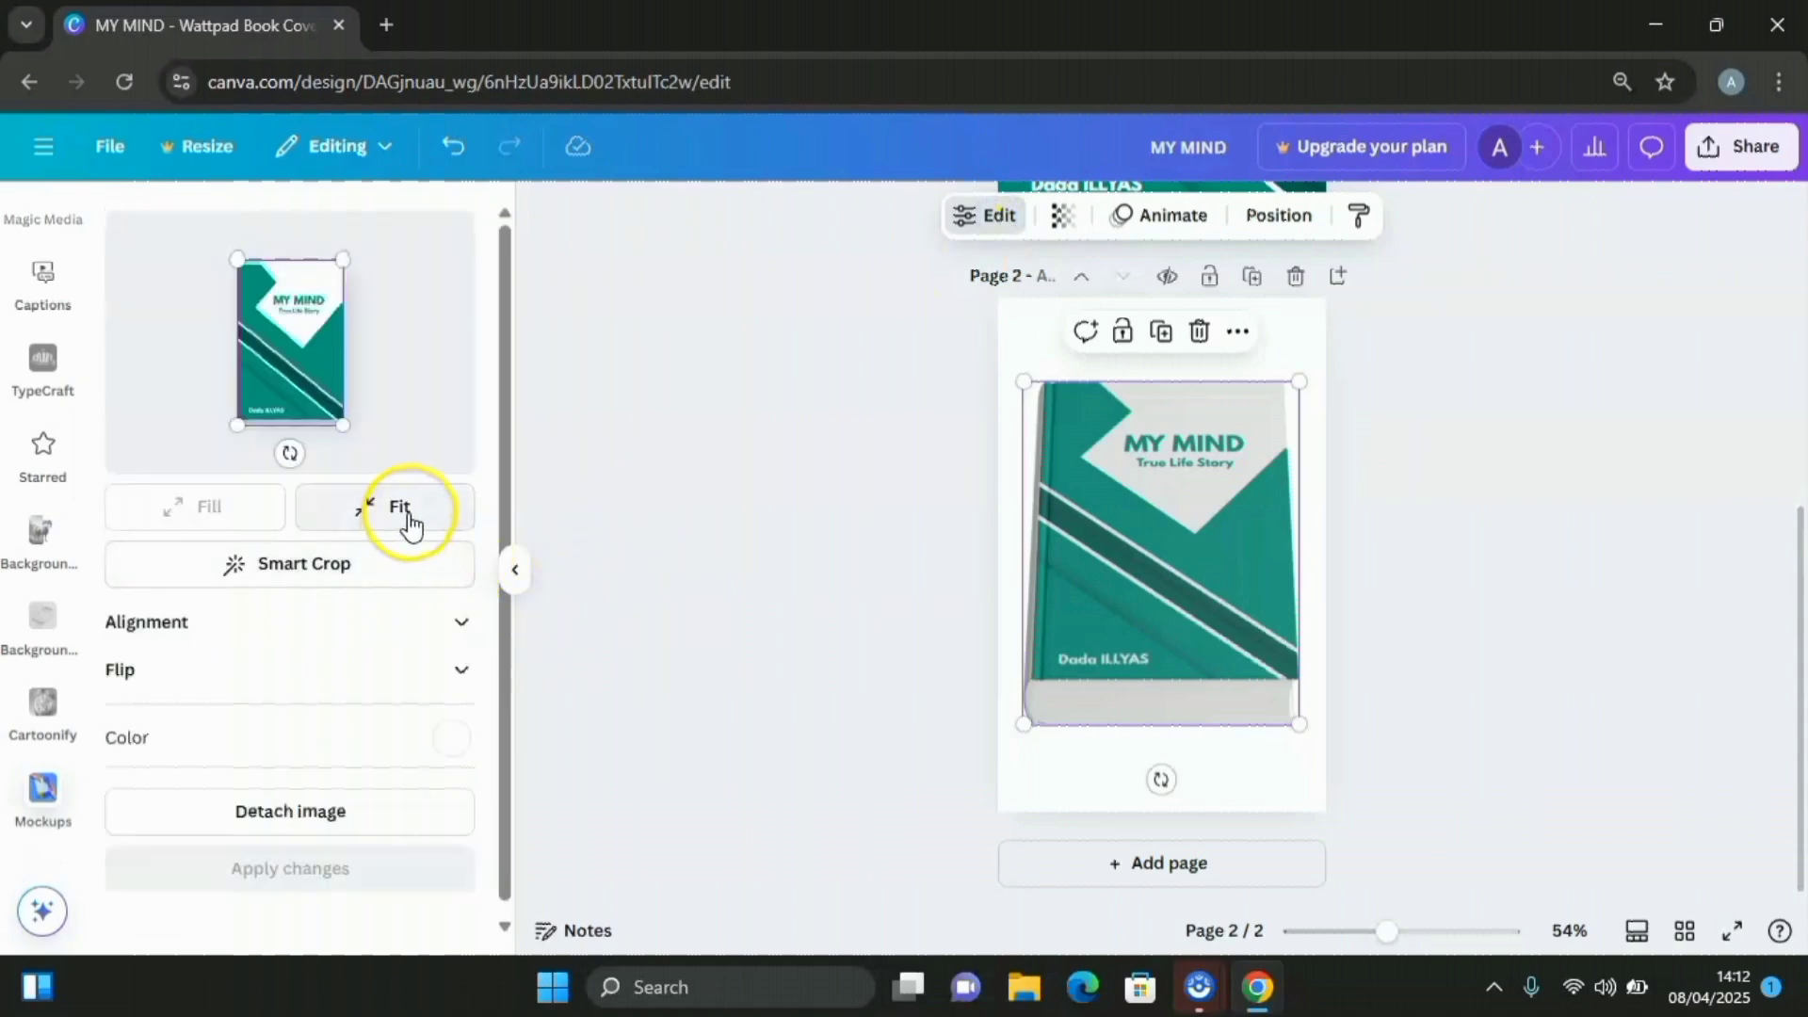
click(403, 518)
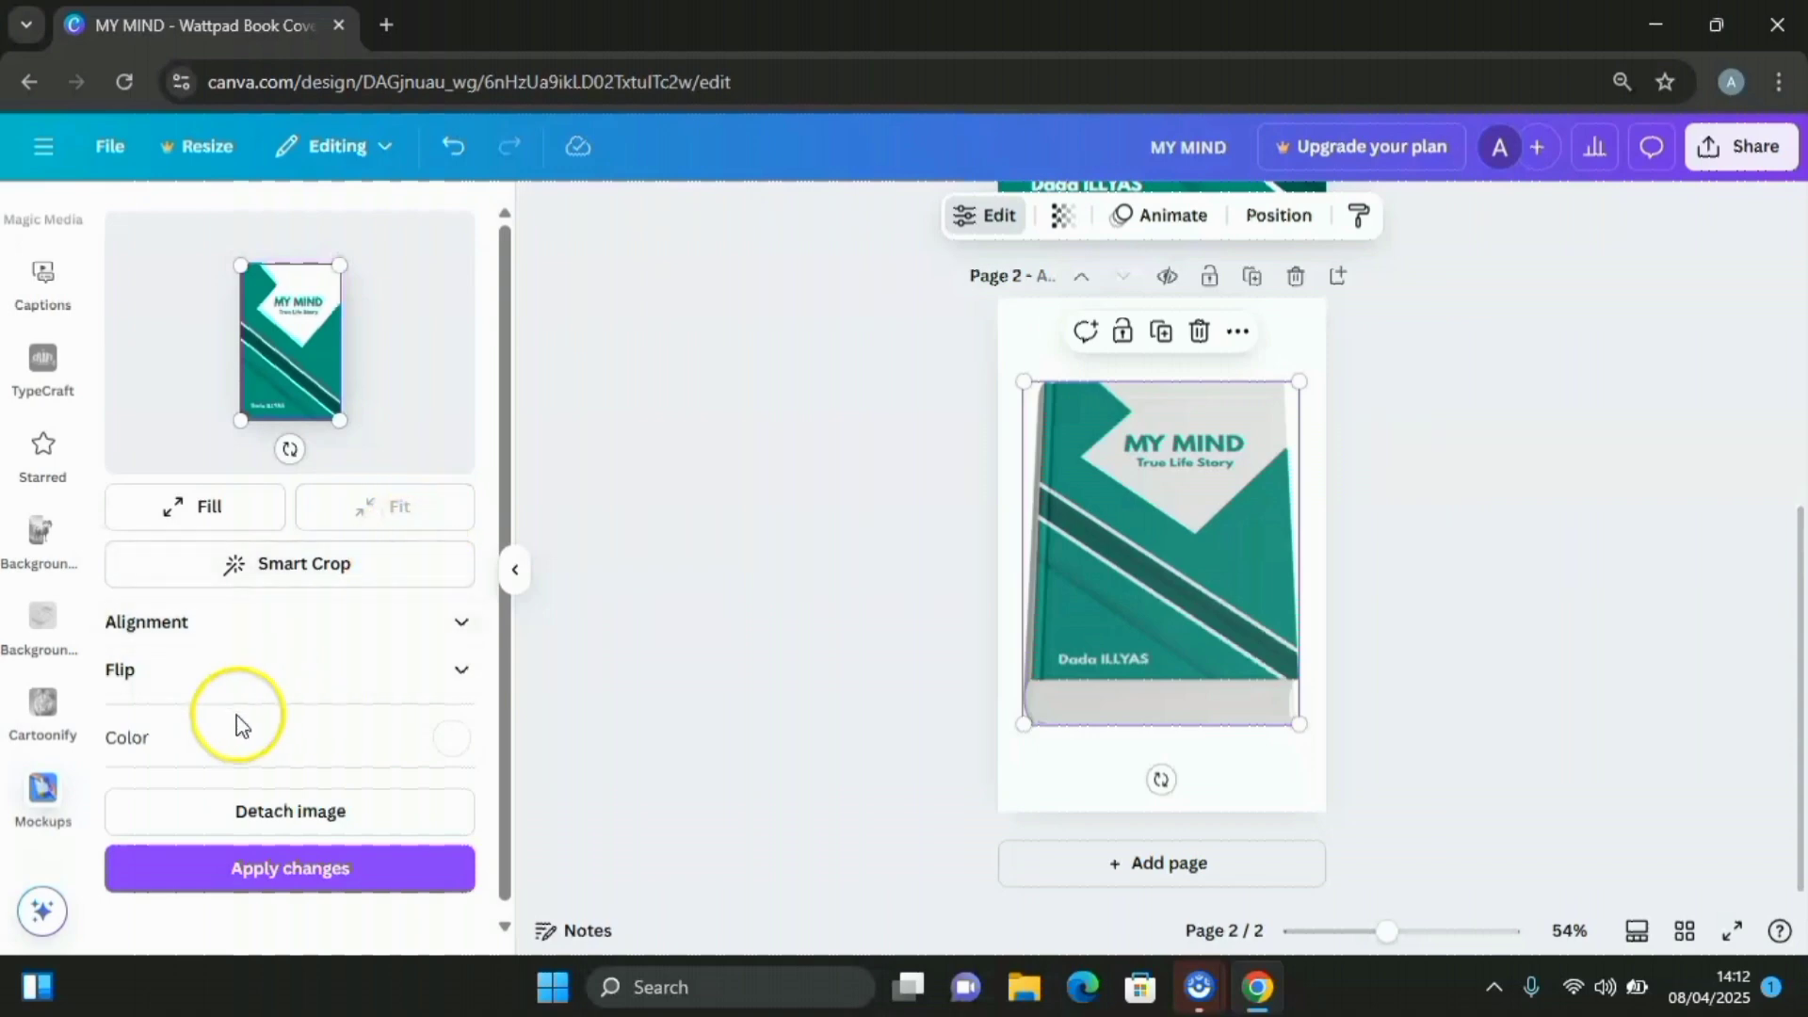
click(462, 676)
click(344, 736)
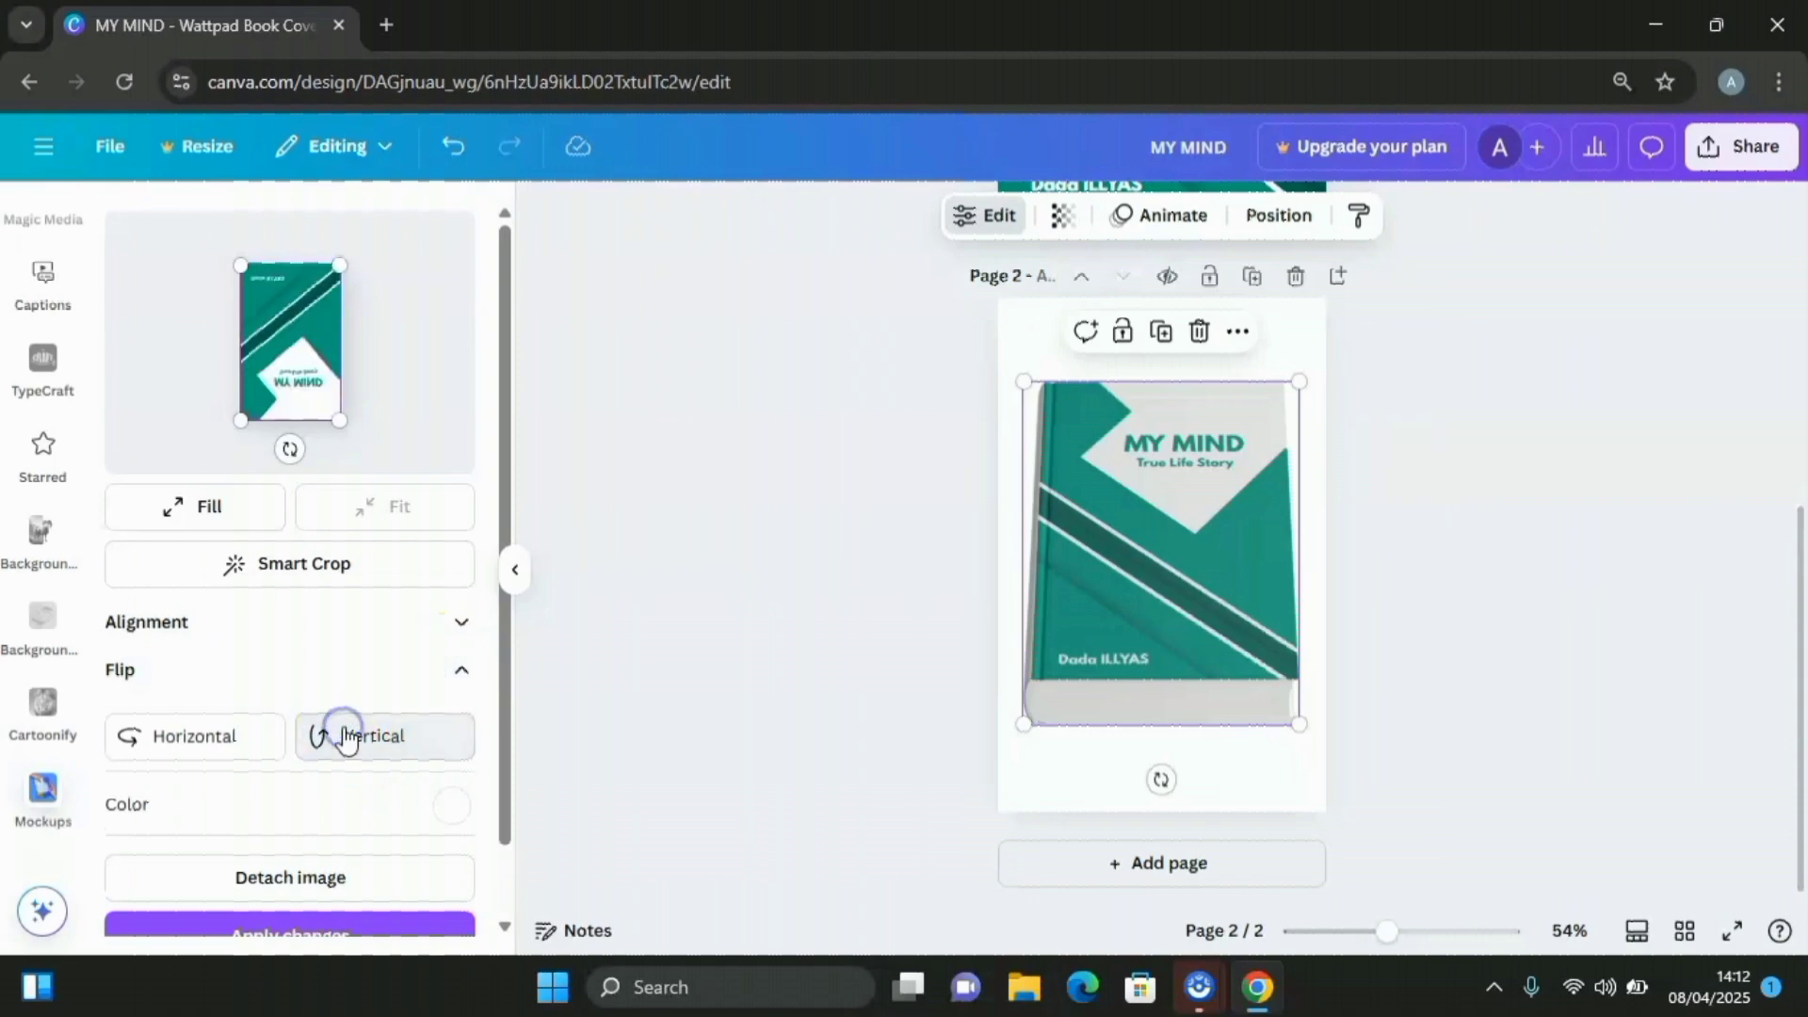
scroll(424, 613, down, 1)
click(460, 546)
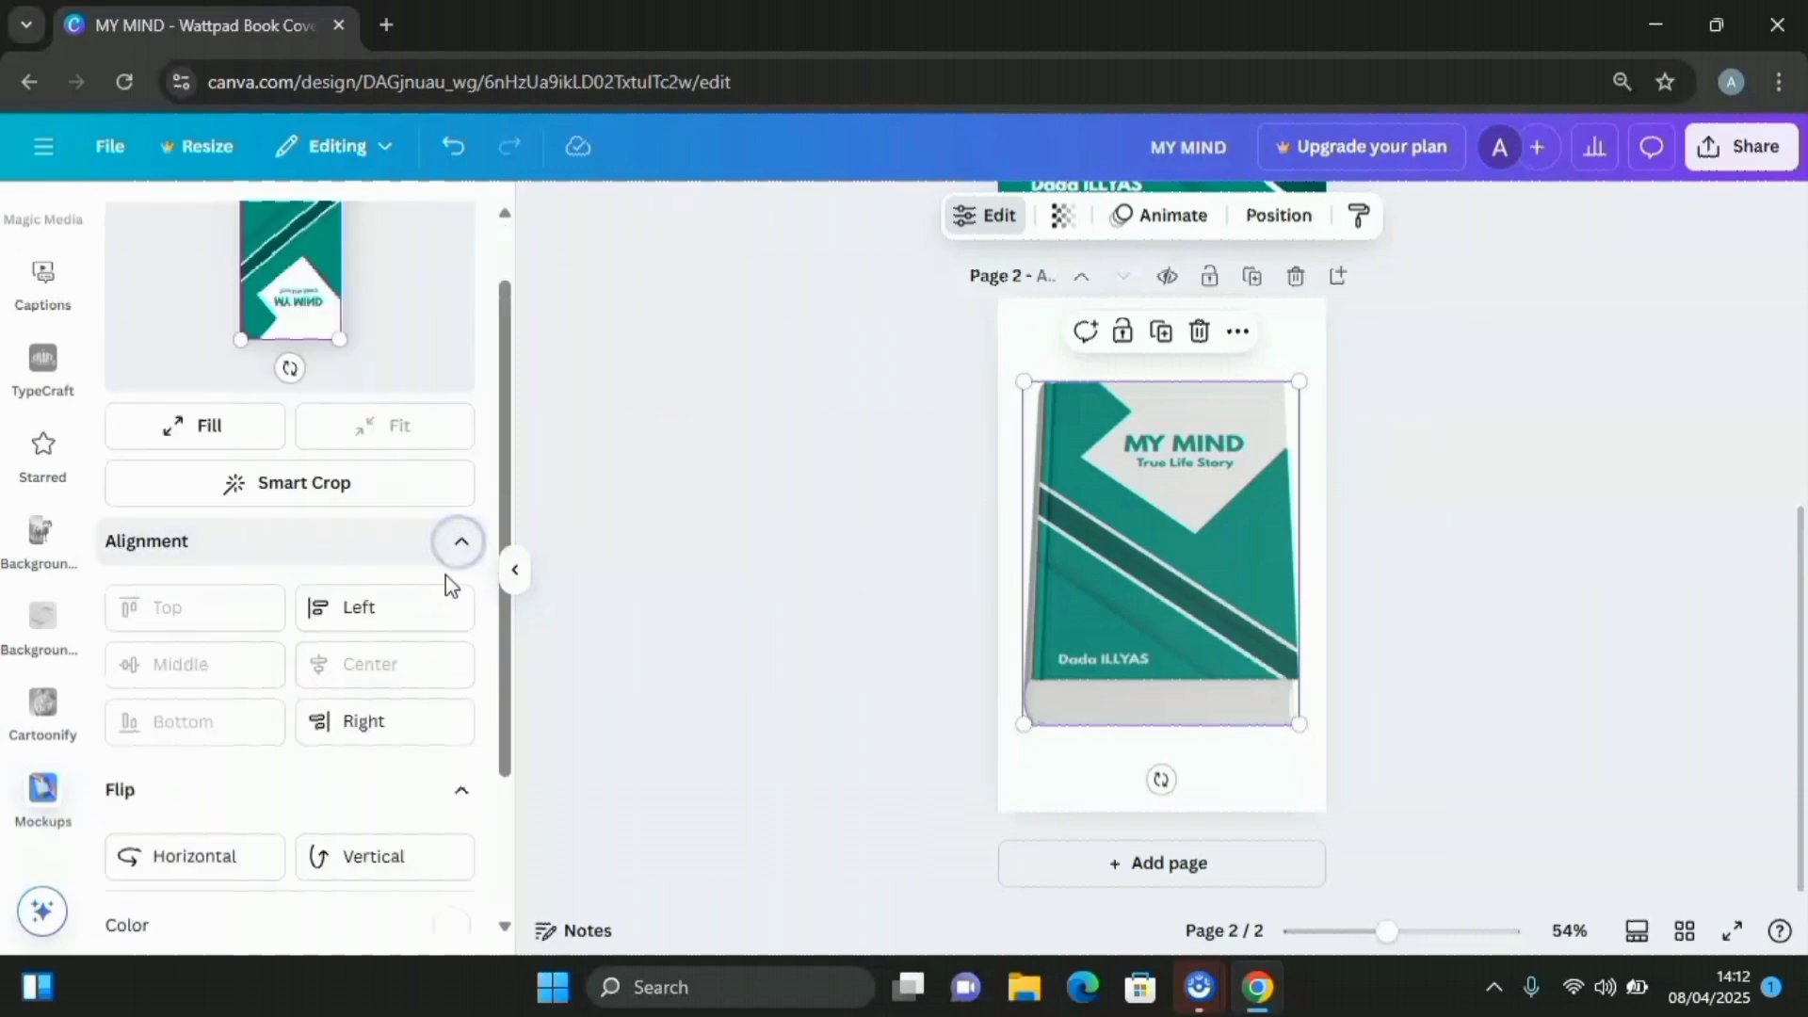
click(390, 626)
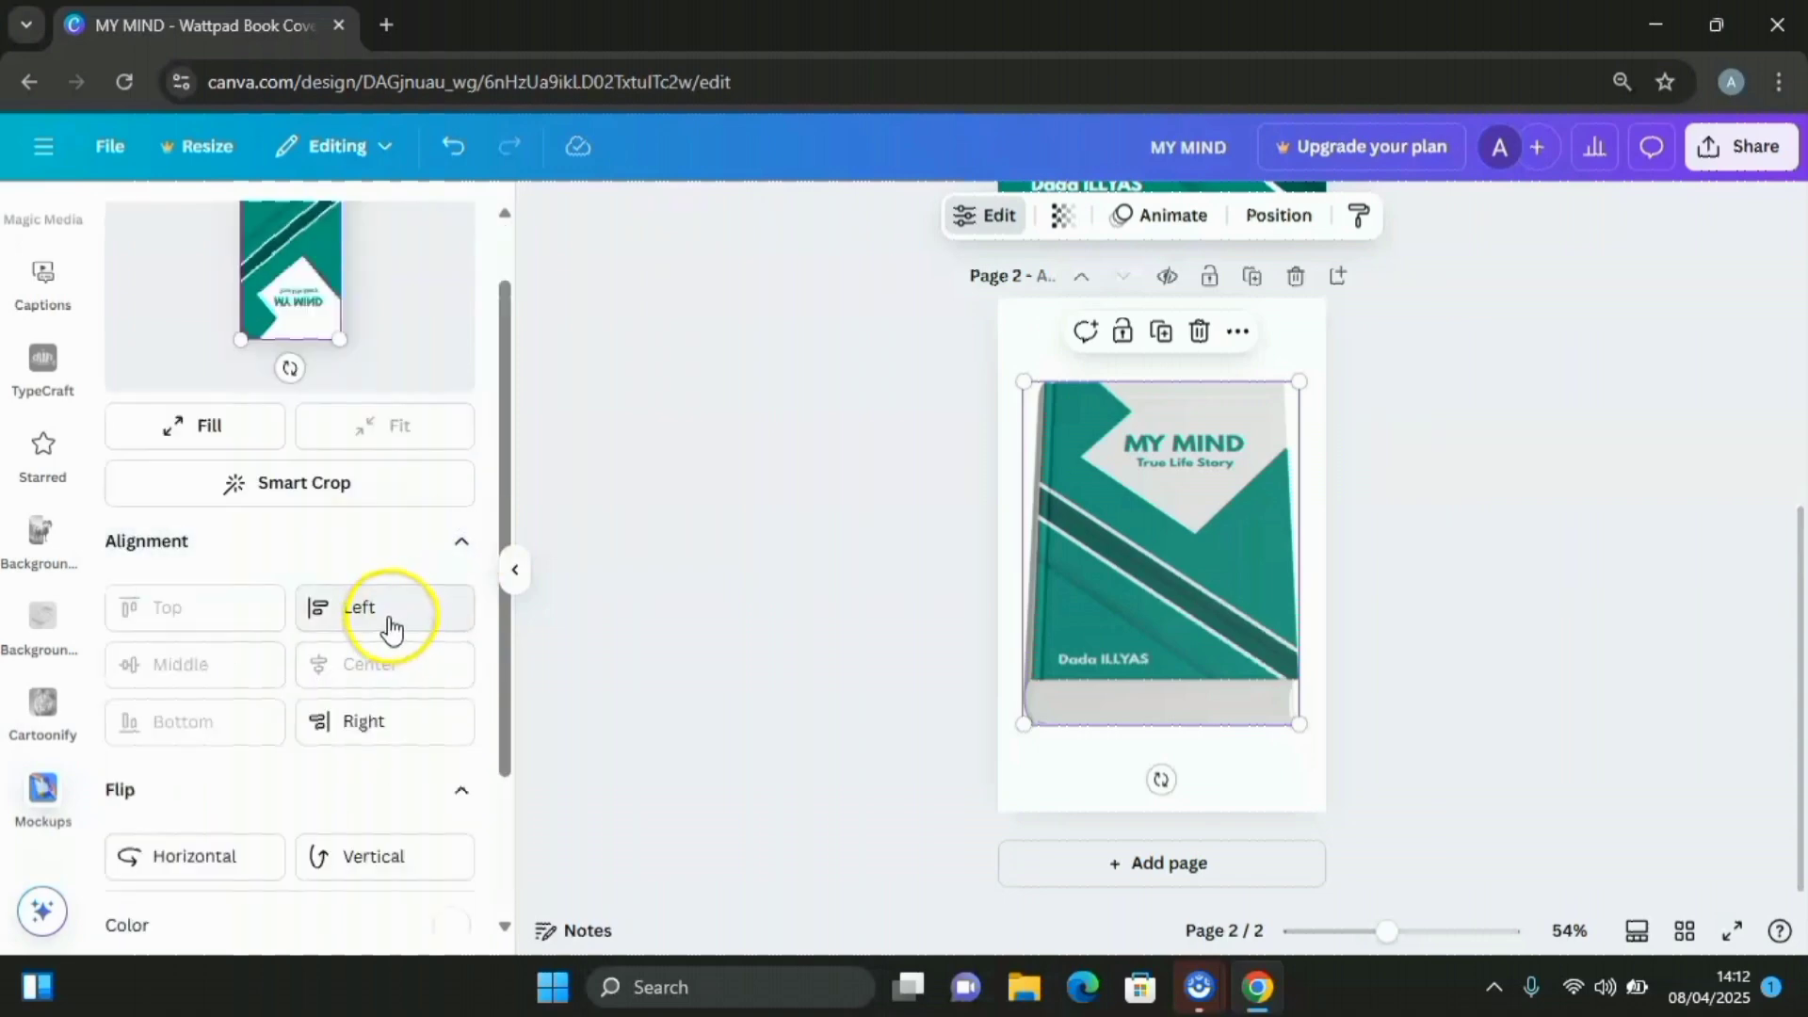
Apply the cover edits, undo them to keep the cover upright, and add blank page 3
click(462, 542)
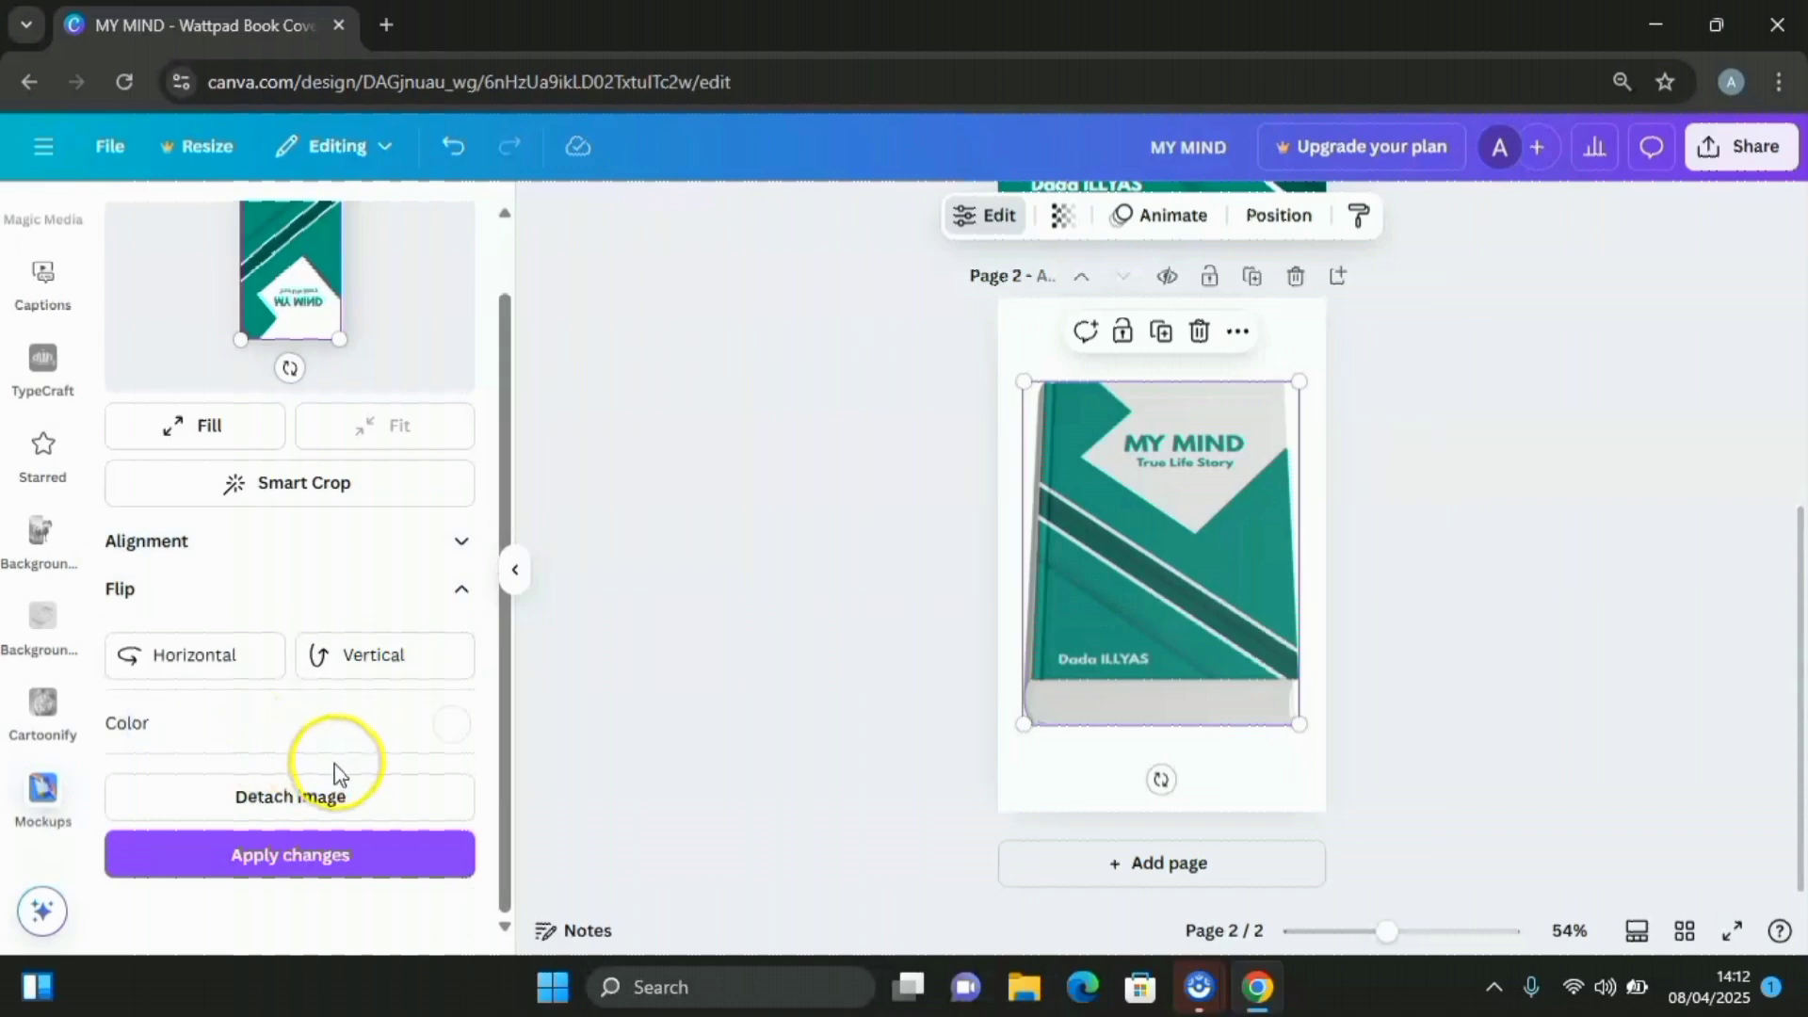
click(316, 881)
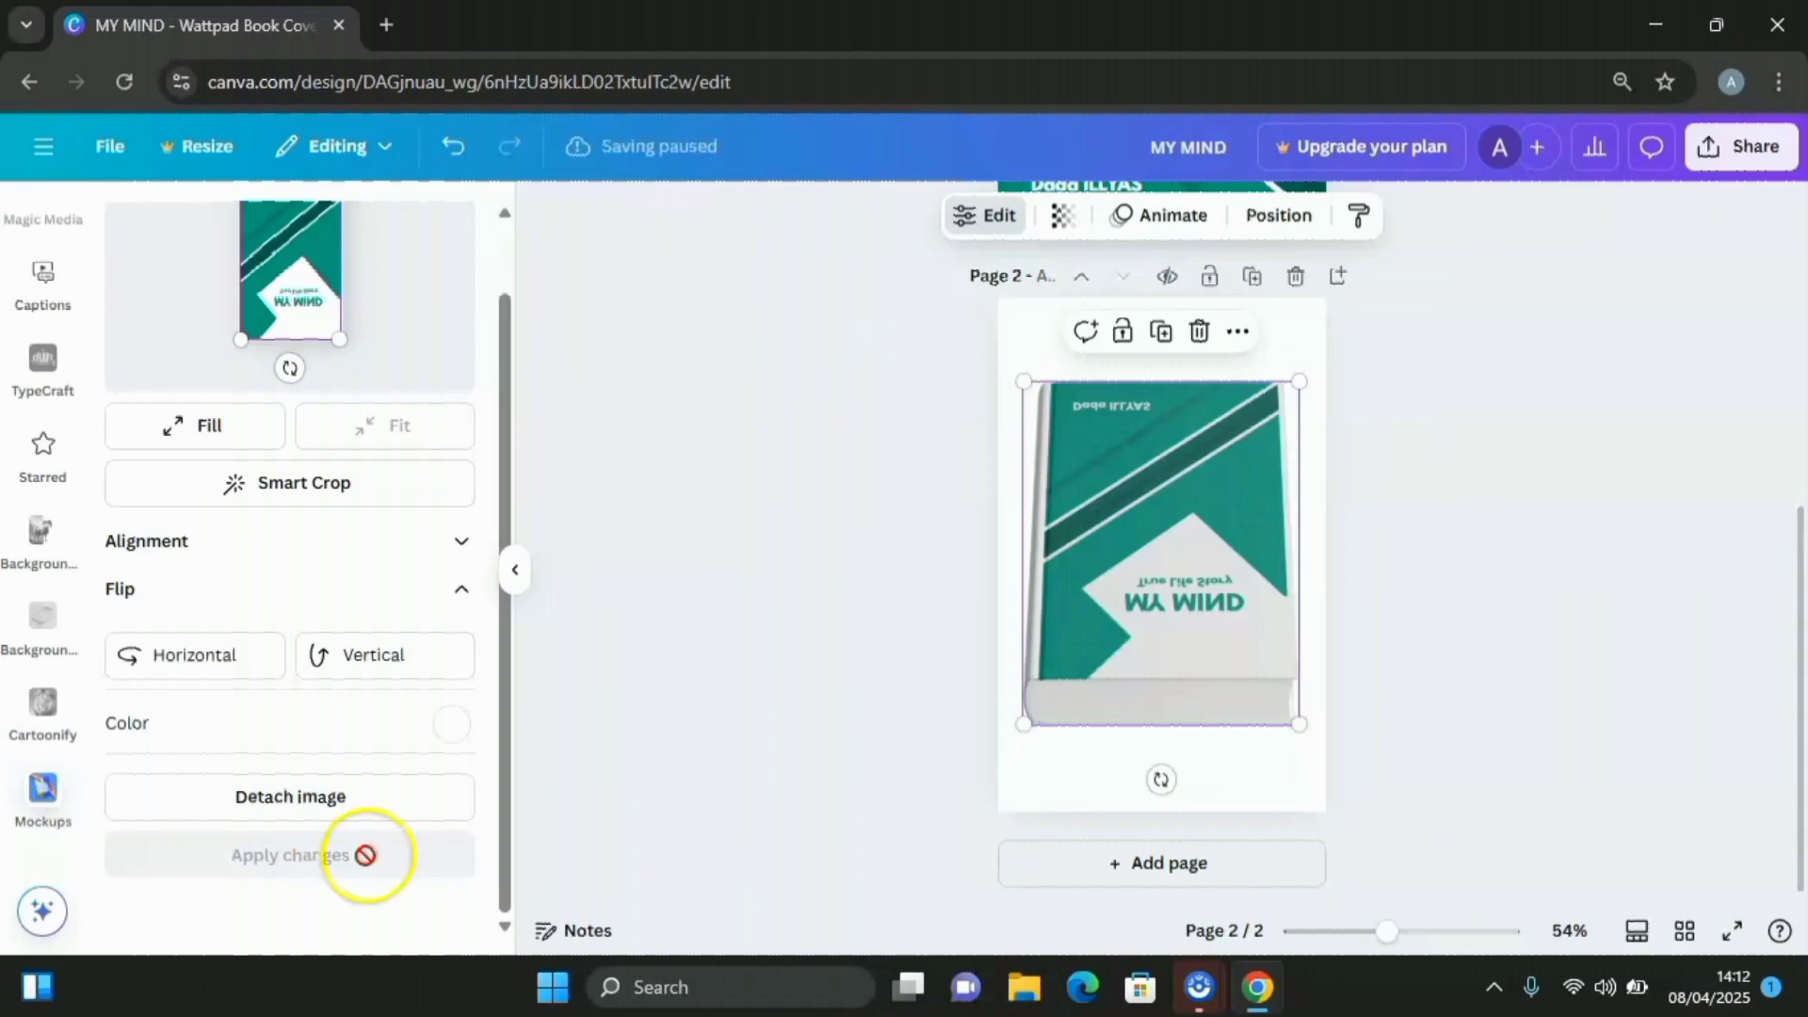
click(455, 150)
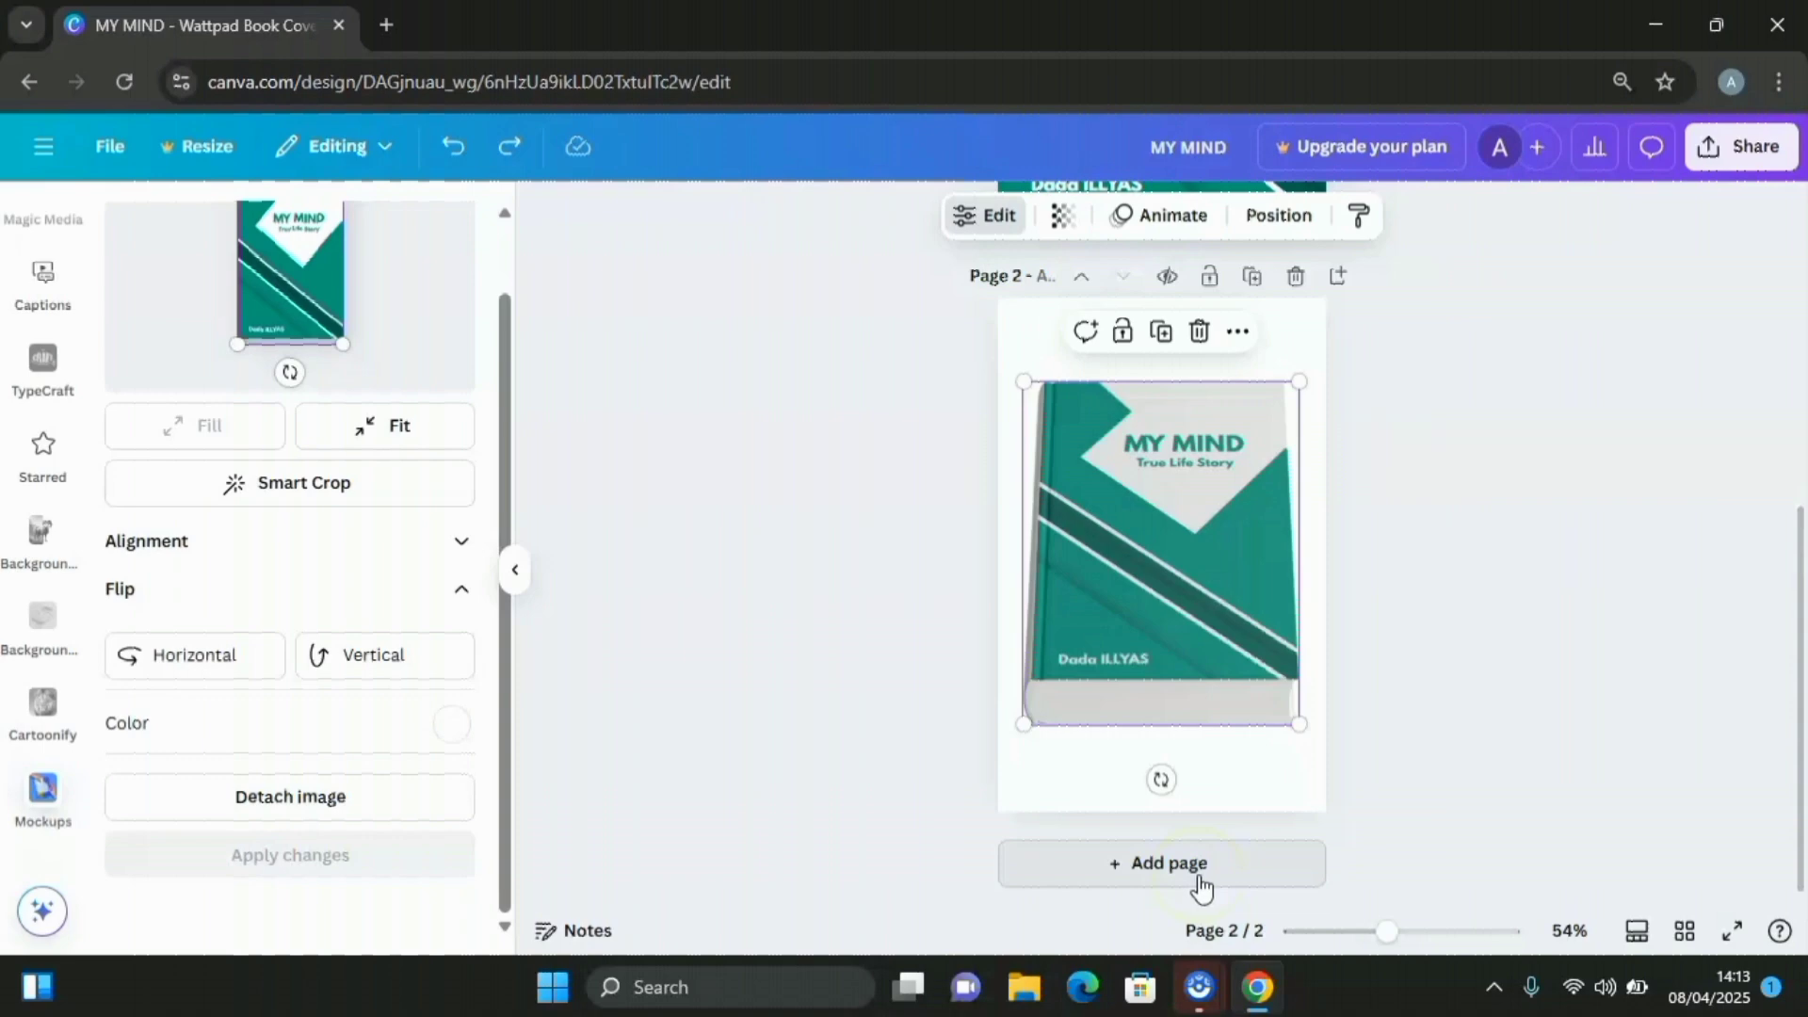
click(1166, 865)
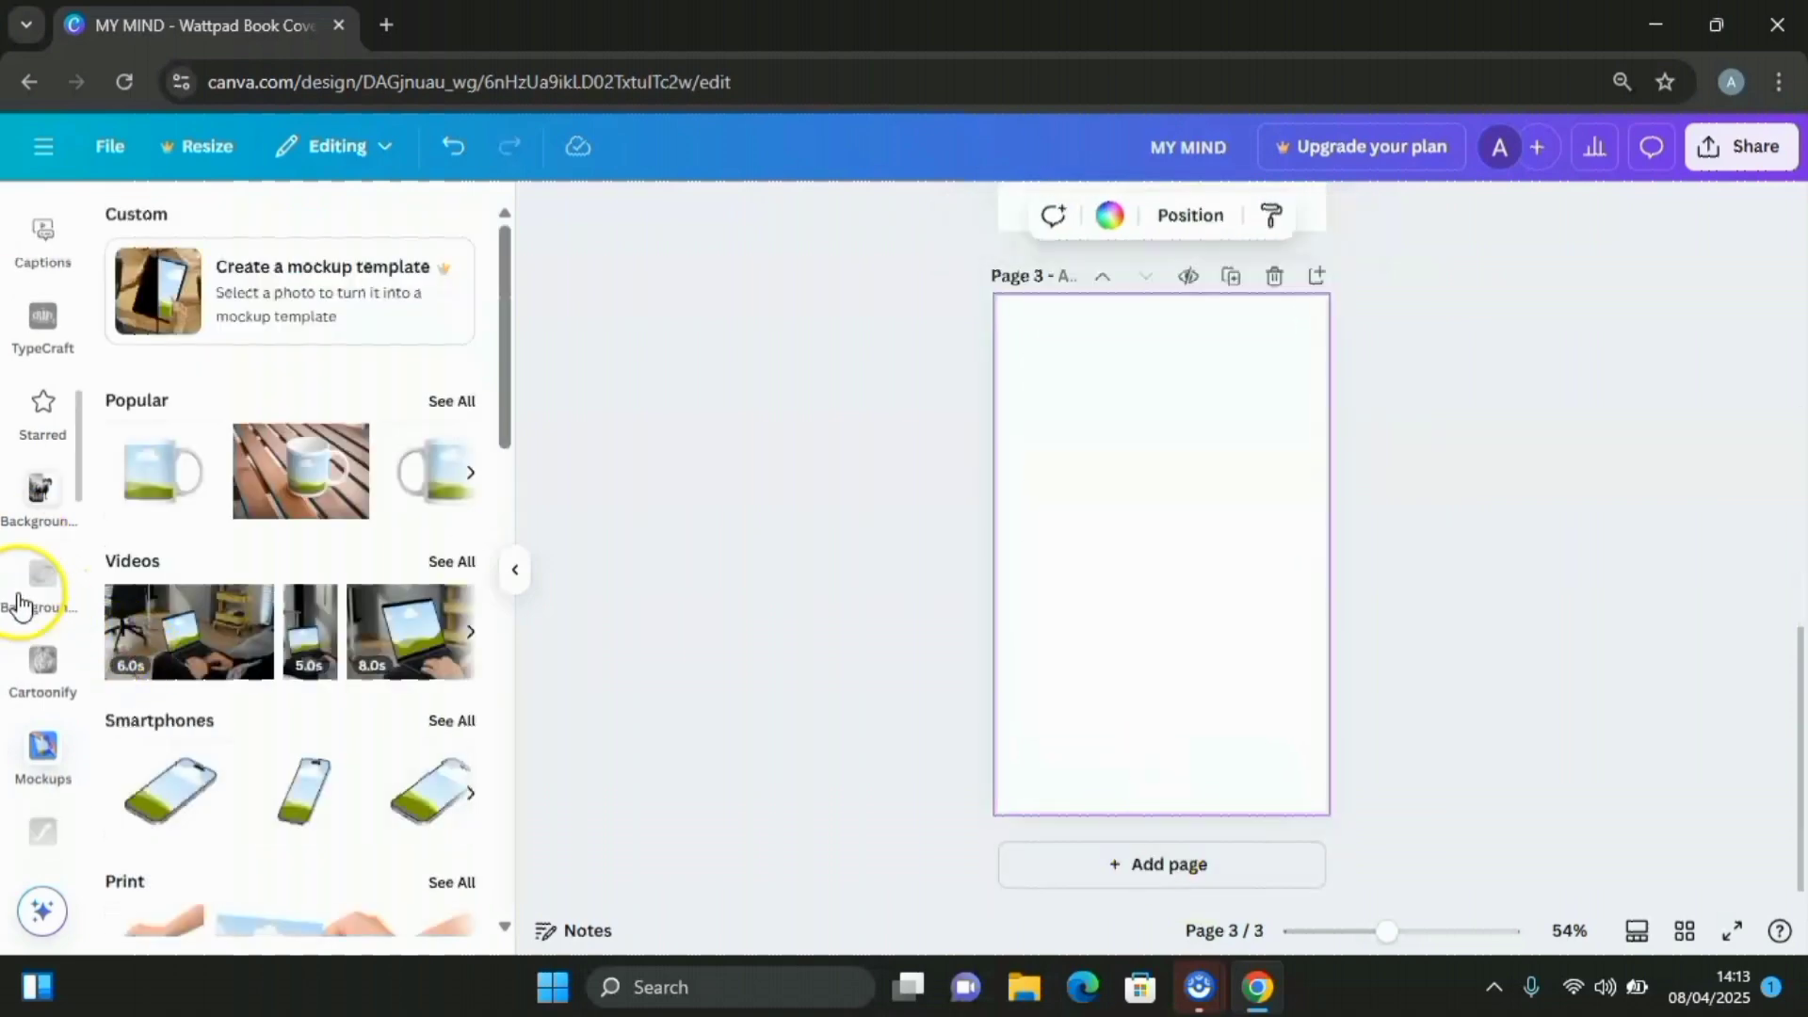
Search Canva apps for 'mockups' to list Mockups, Mockup3D, Placeit Mockups and Mockup Studio
scroll(21, 603, down, 5)
scroll(22, 603, up, 8)
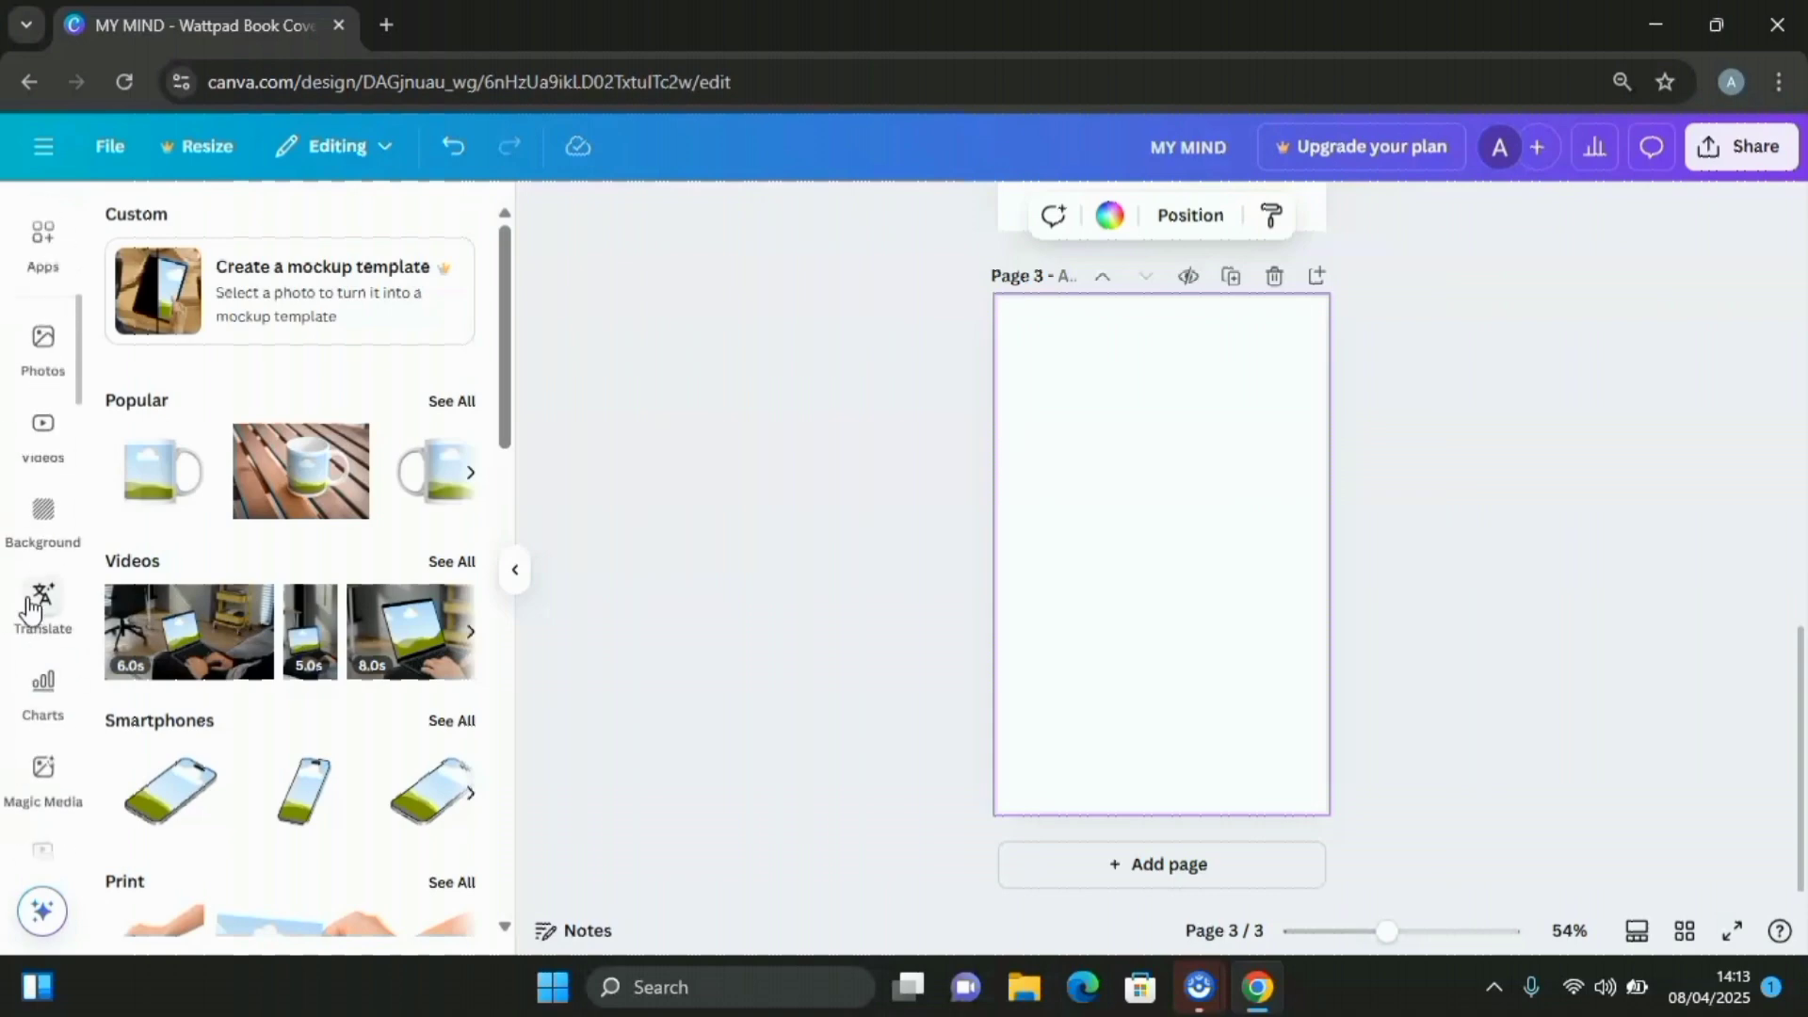
scroll(35, 608, up, 3)
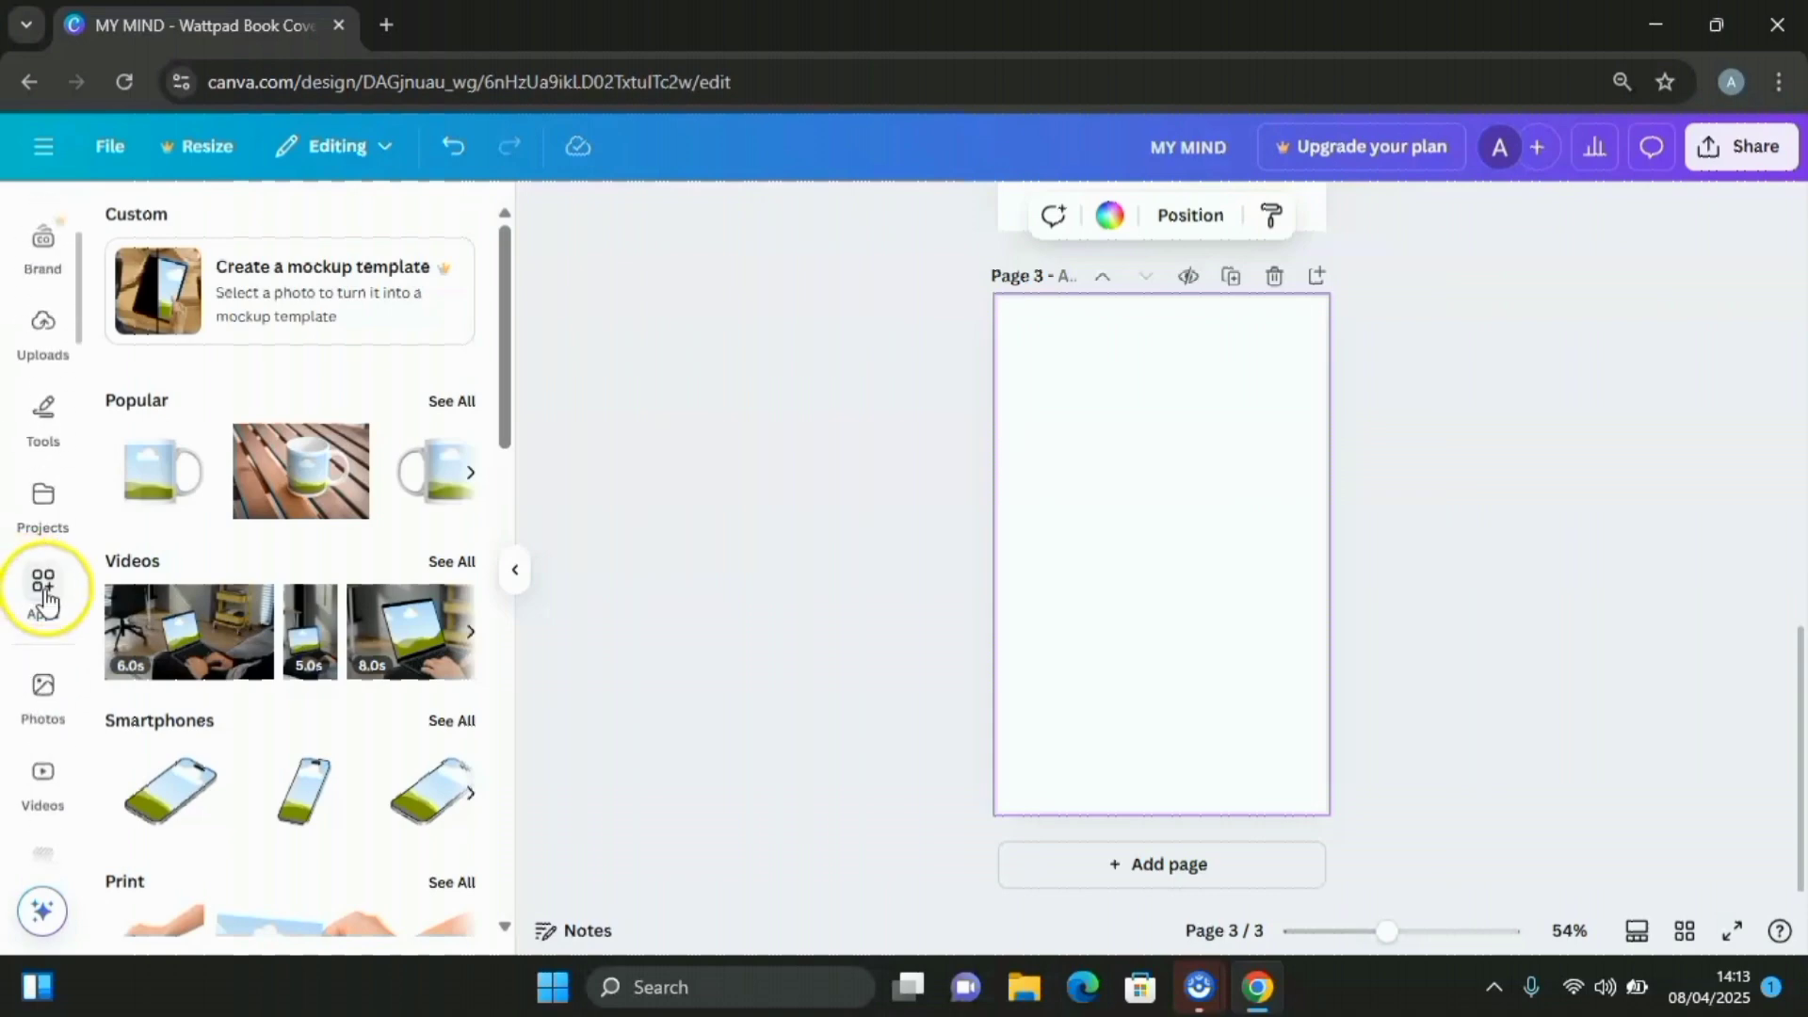
click(47, 595)
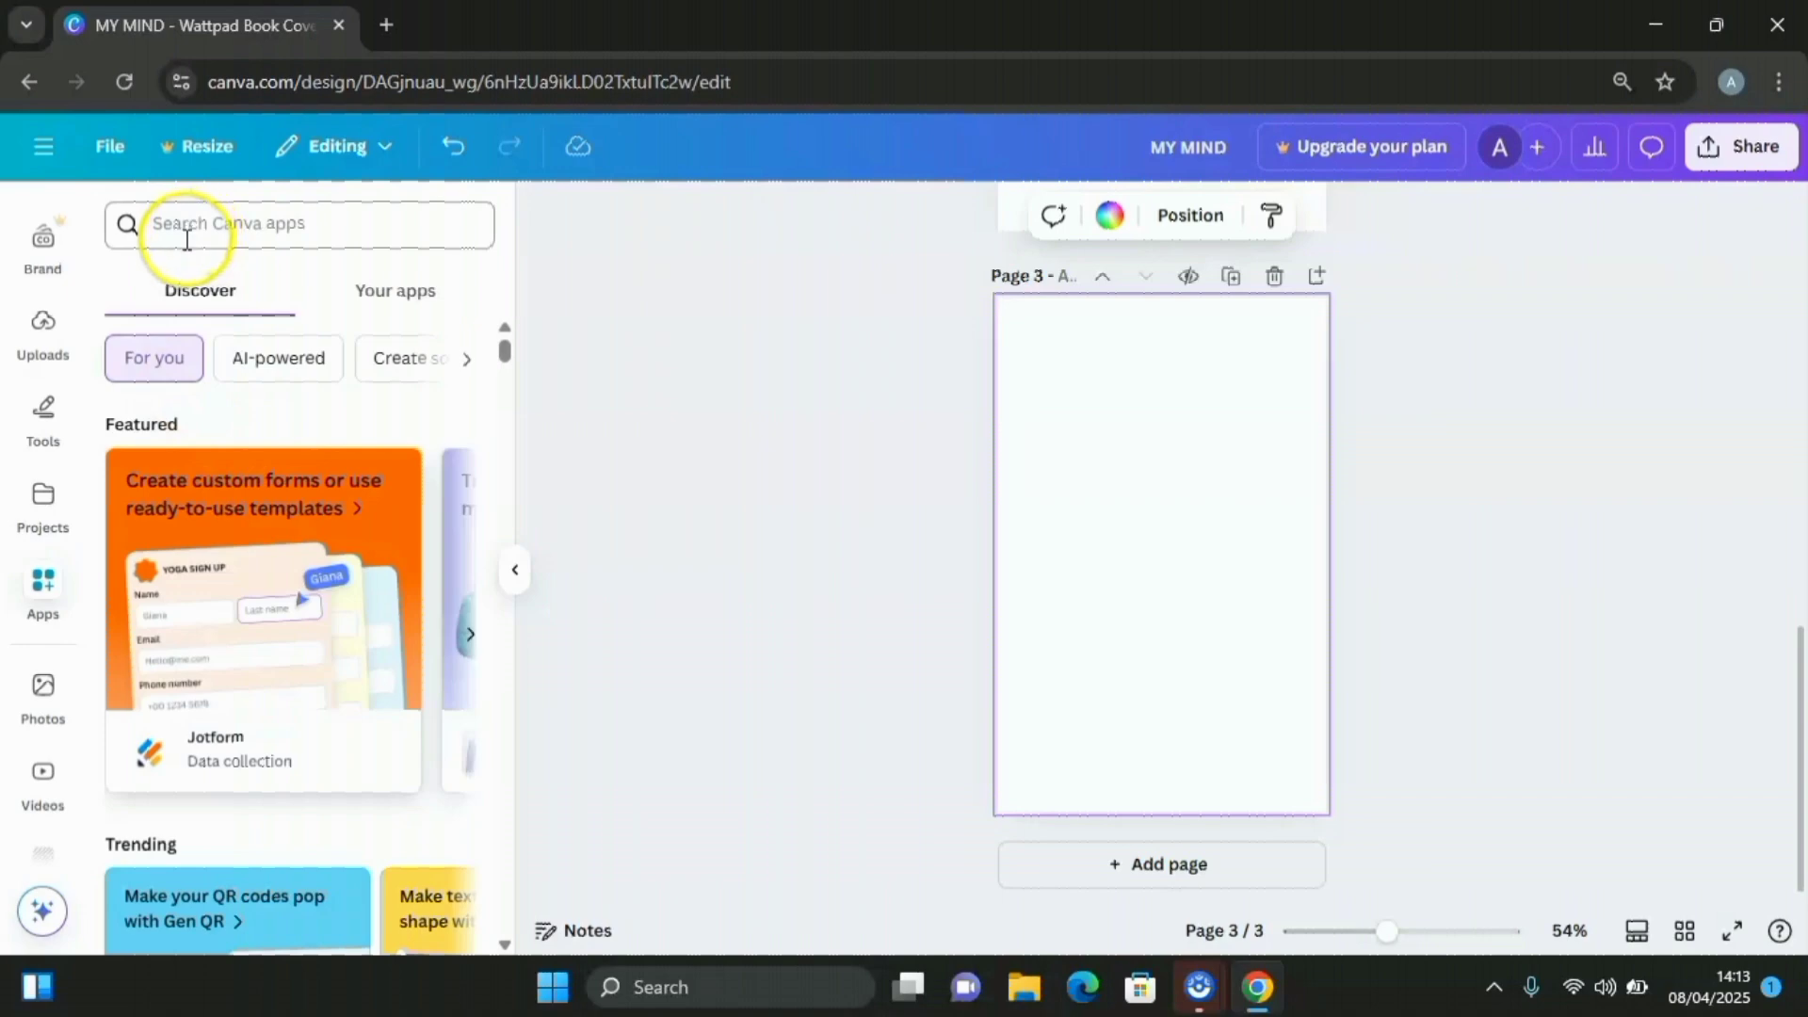
click(199, 225)
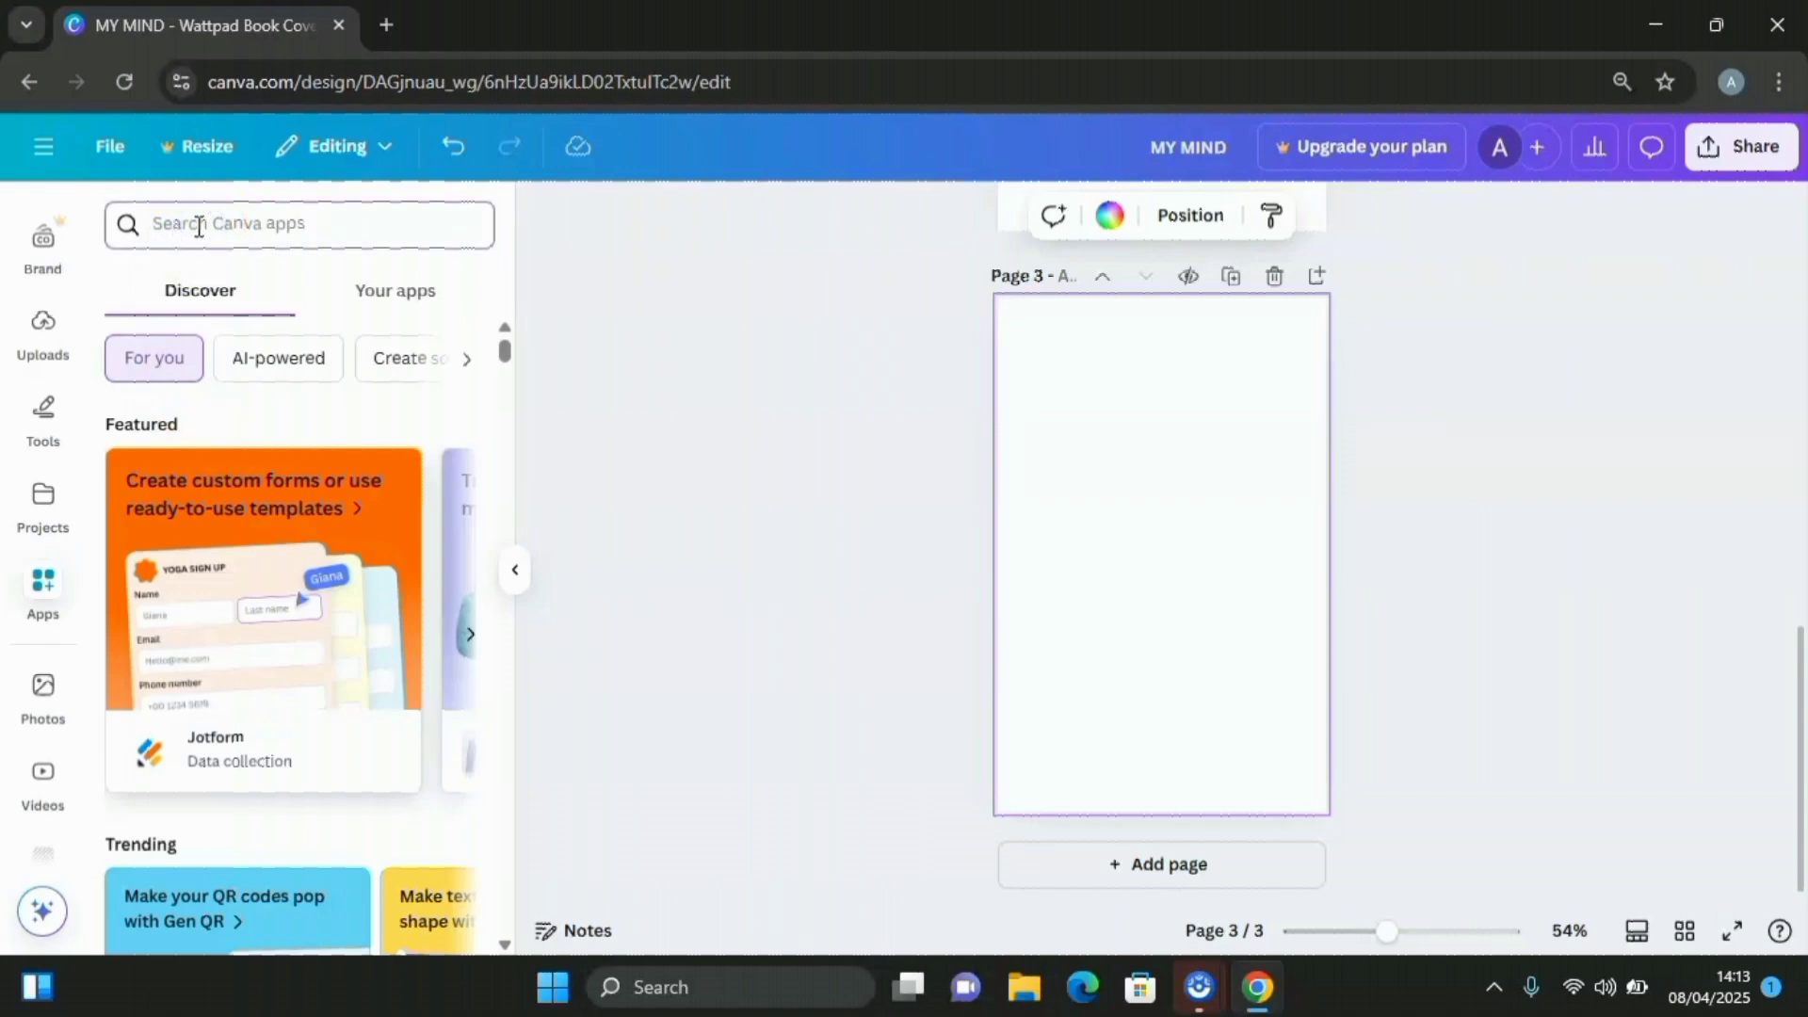
text(moc)
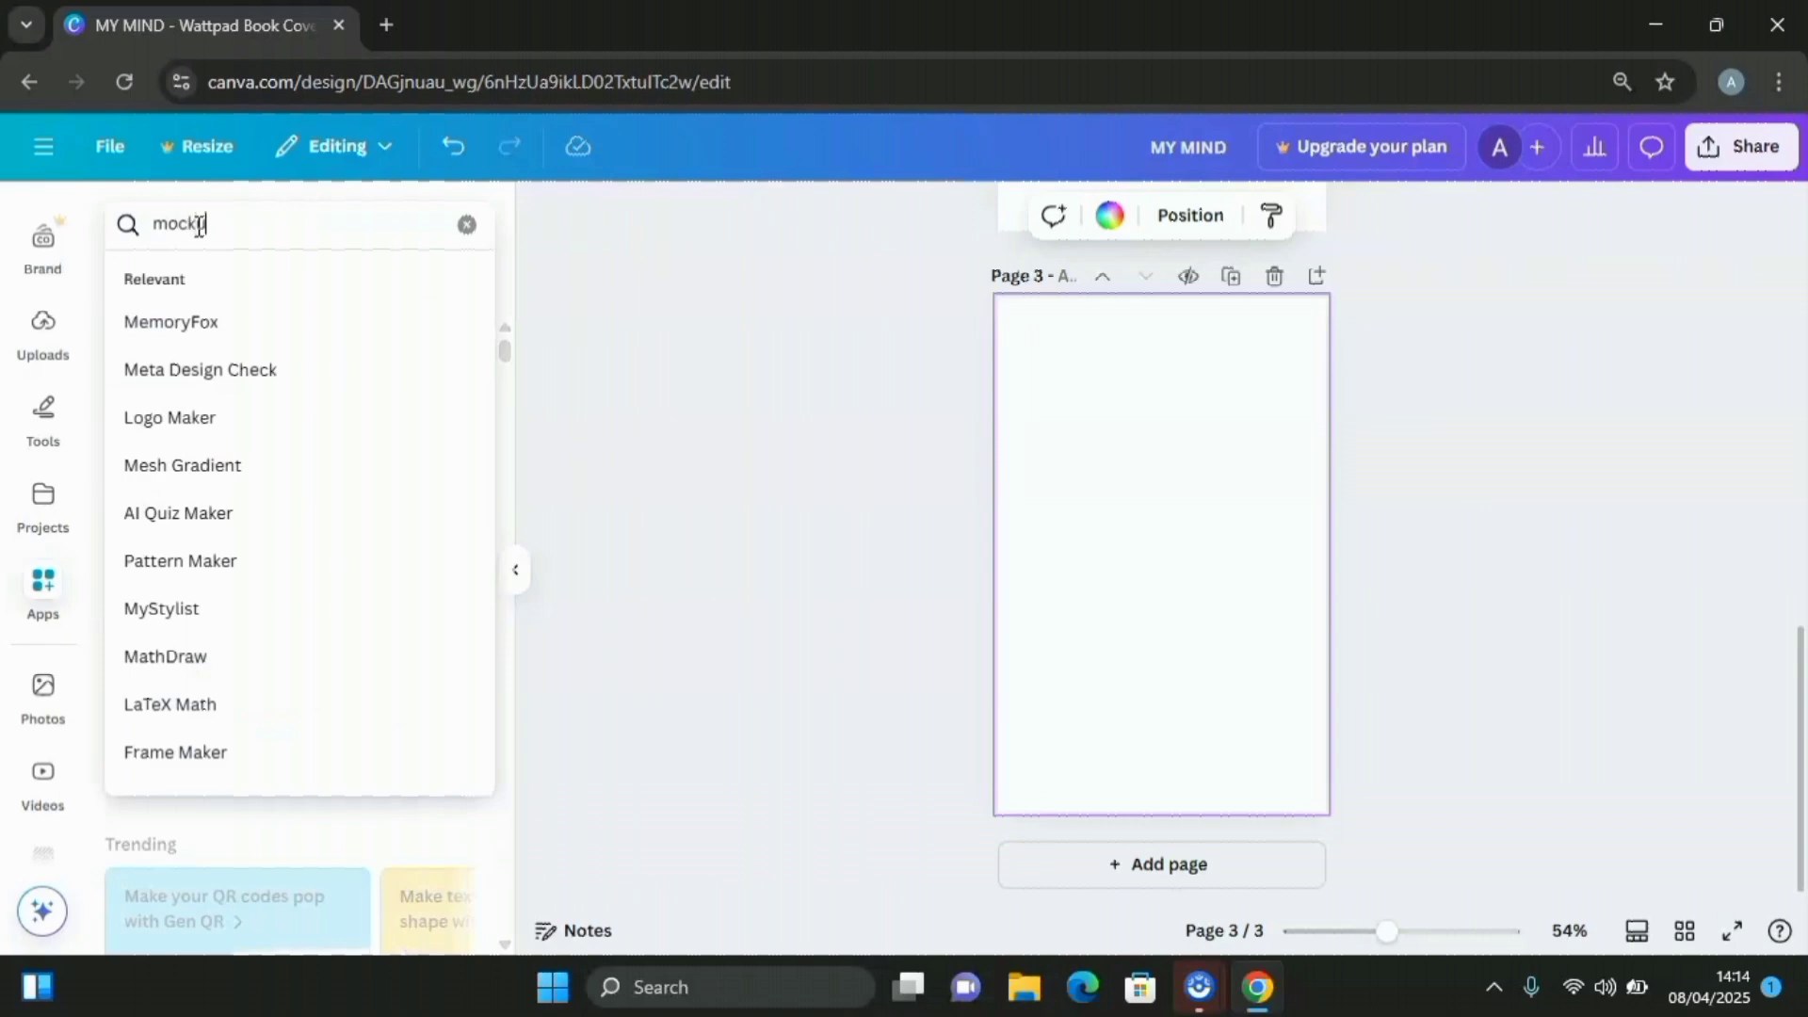
text(kups)
key(Return)
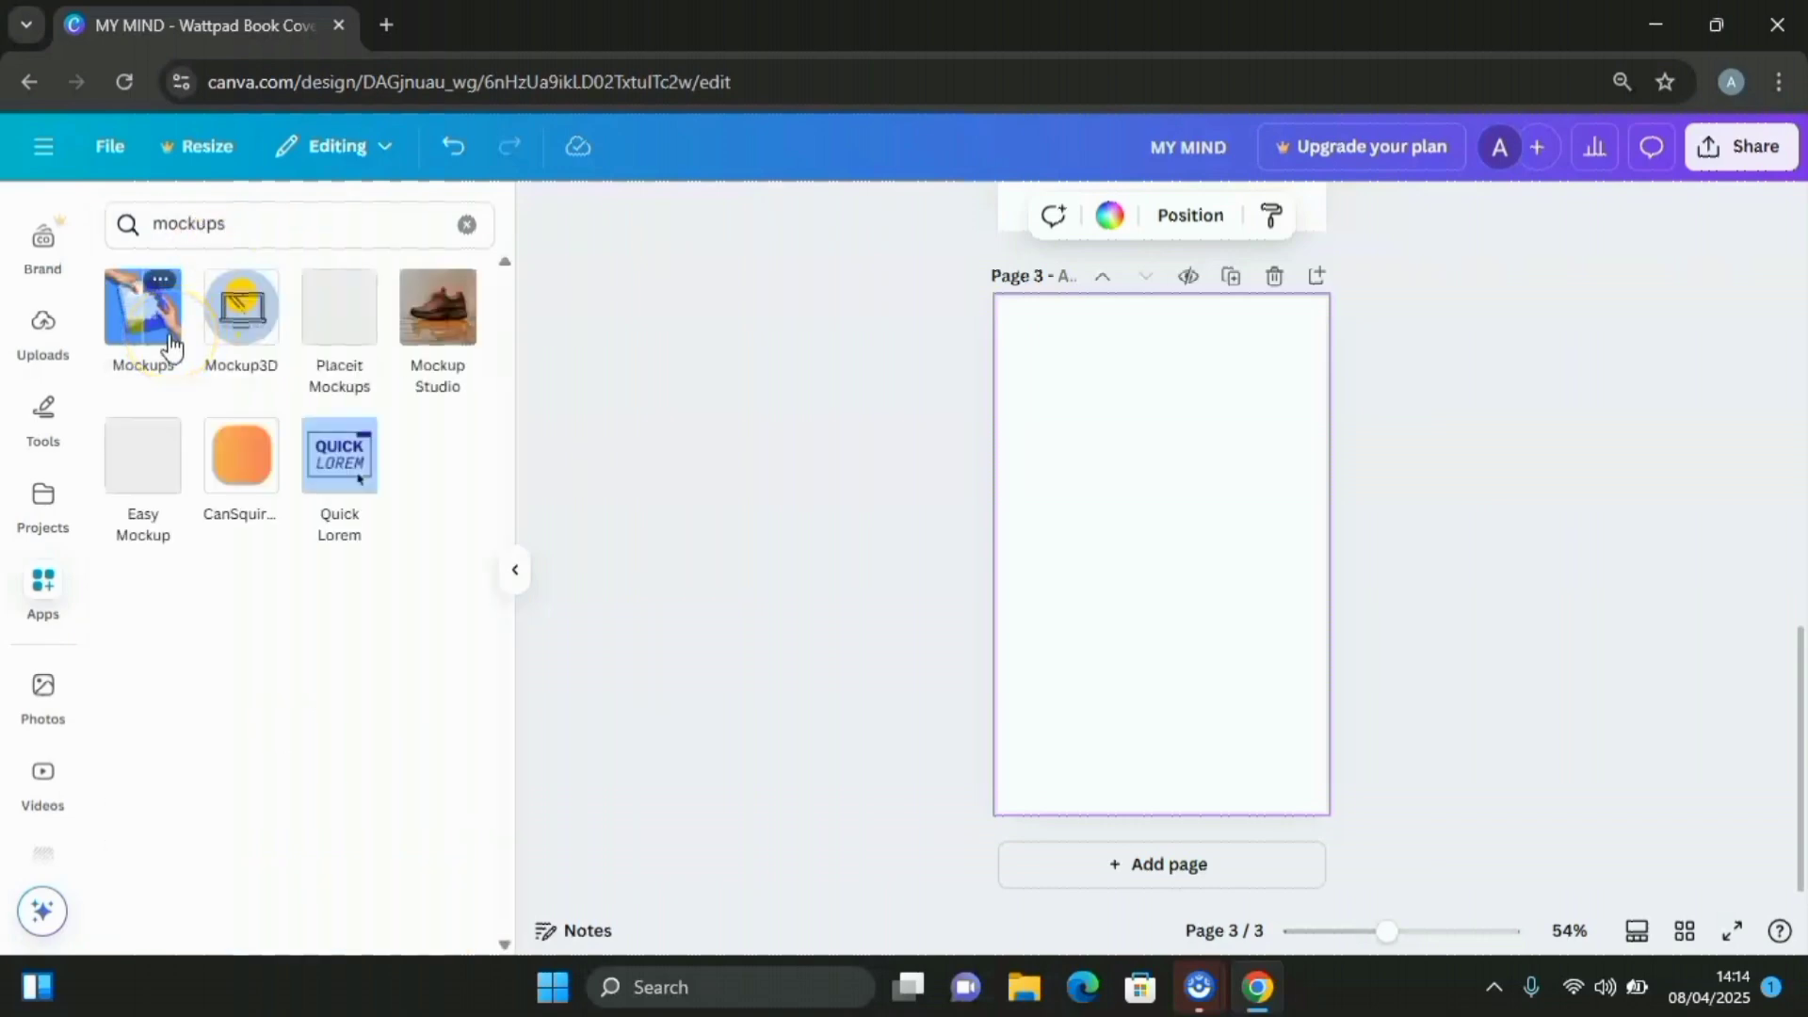
Open the Mockups app's full Print collection and scroll down to the book mockups
click(169, 338)
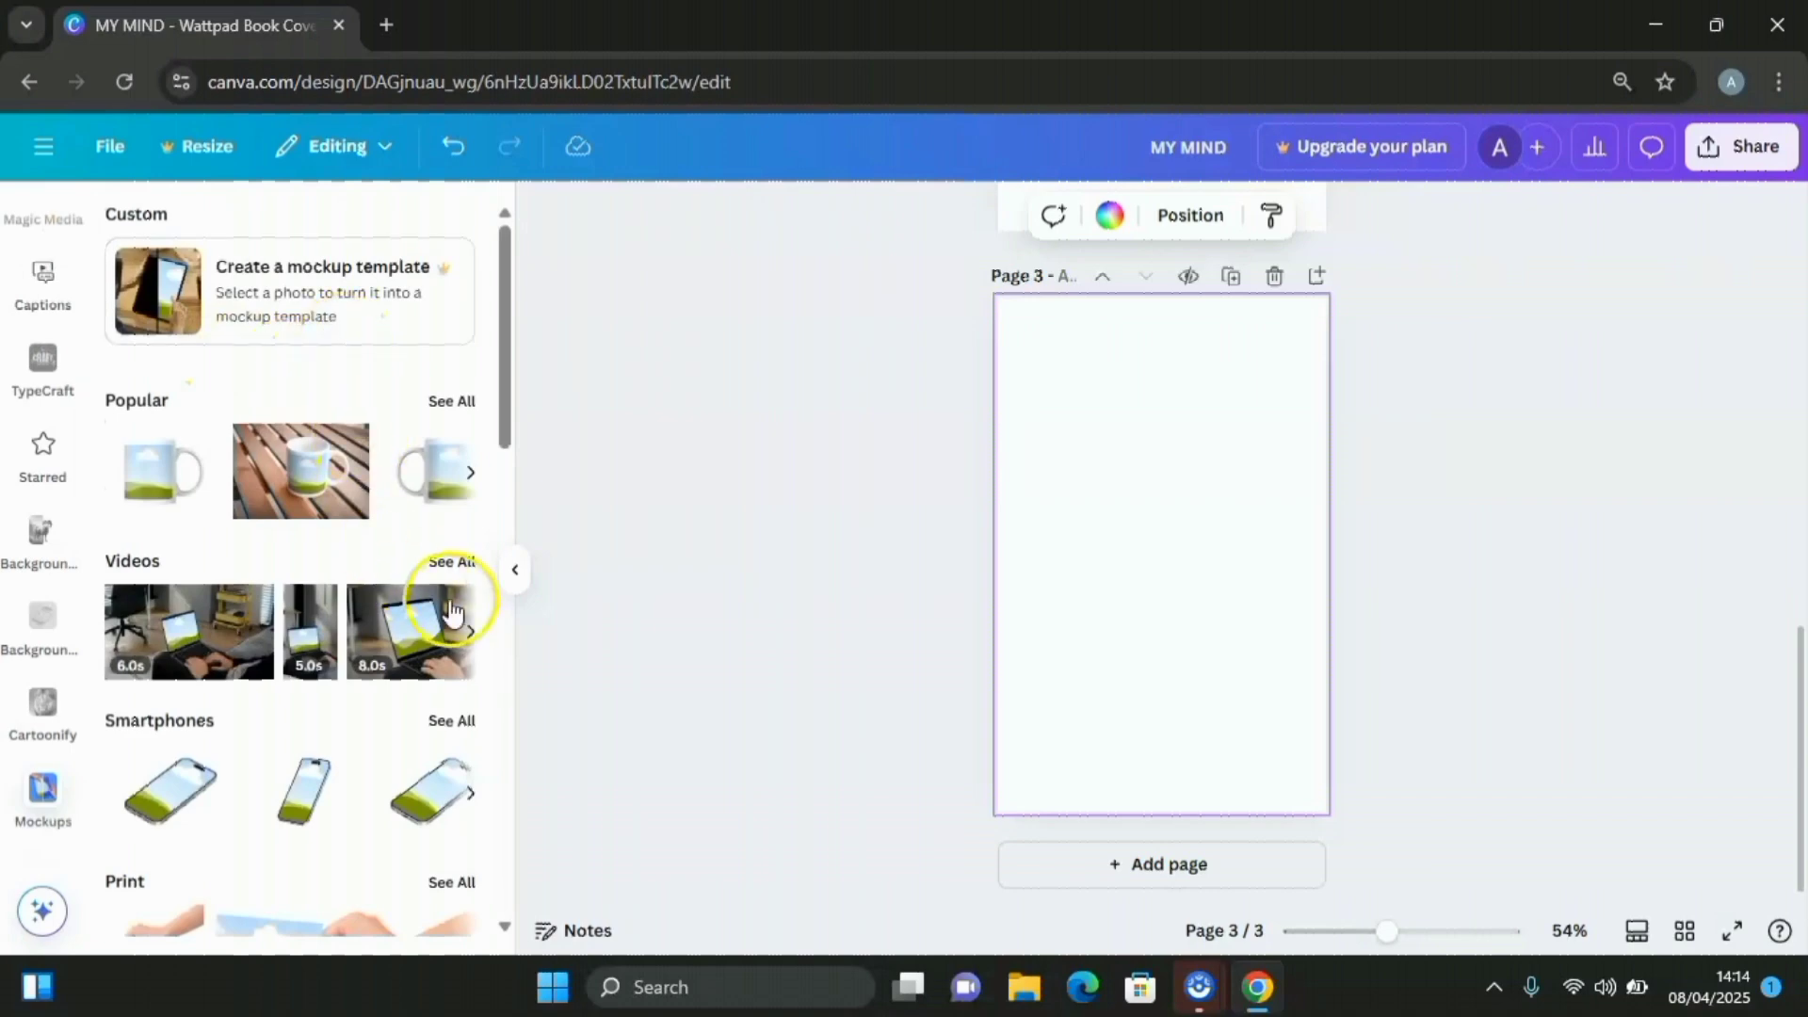
scroll(367, 589, down, 1)
scroll(323, 694, down, 1)
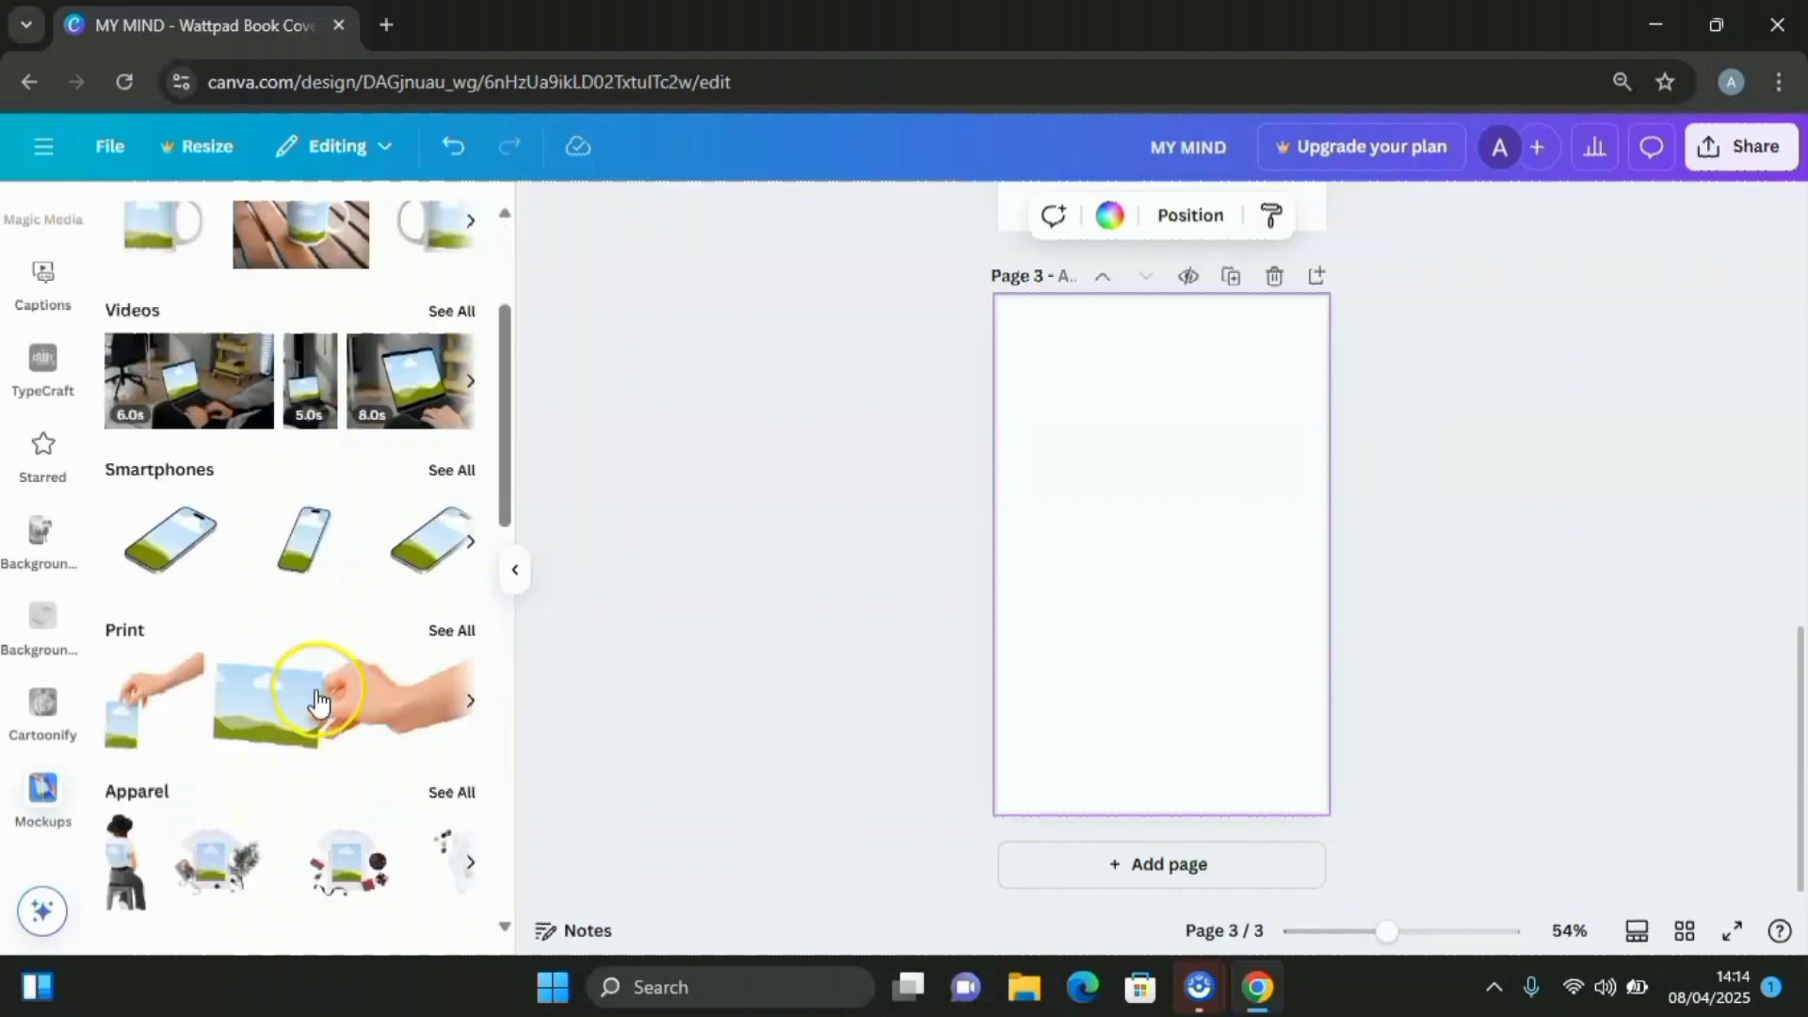
click(452, 621)
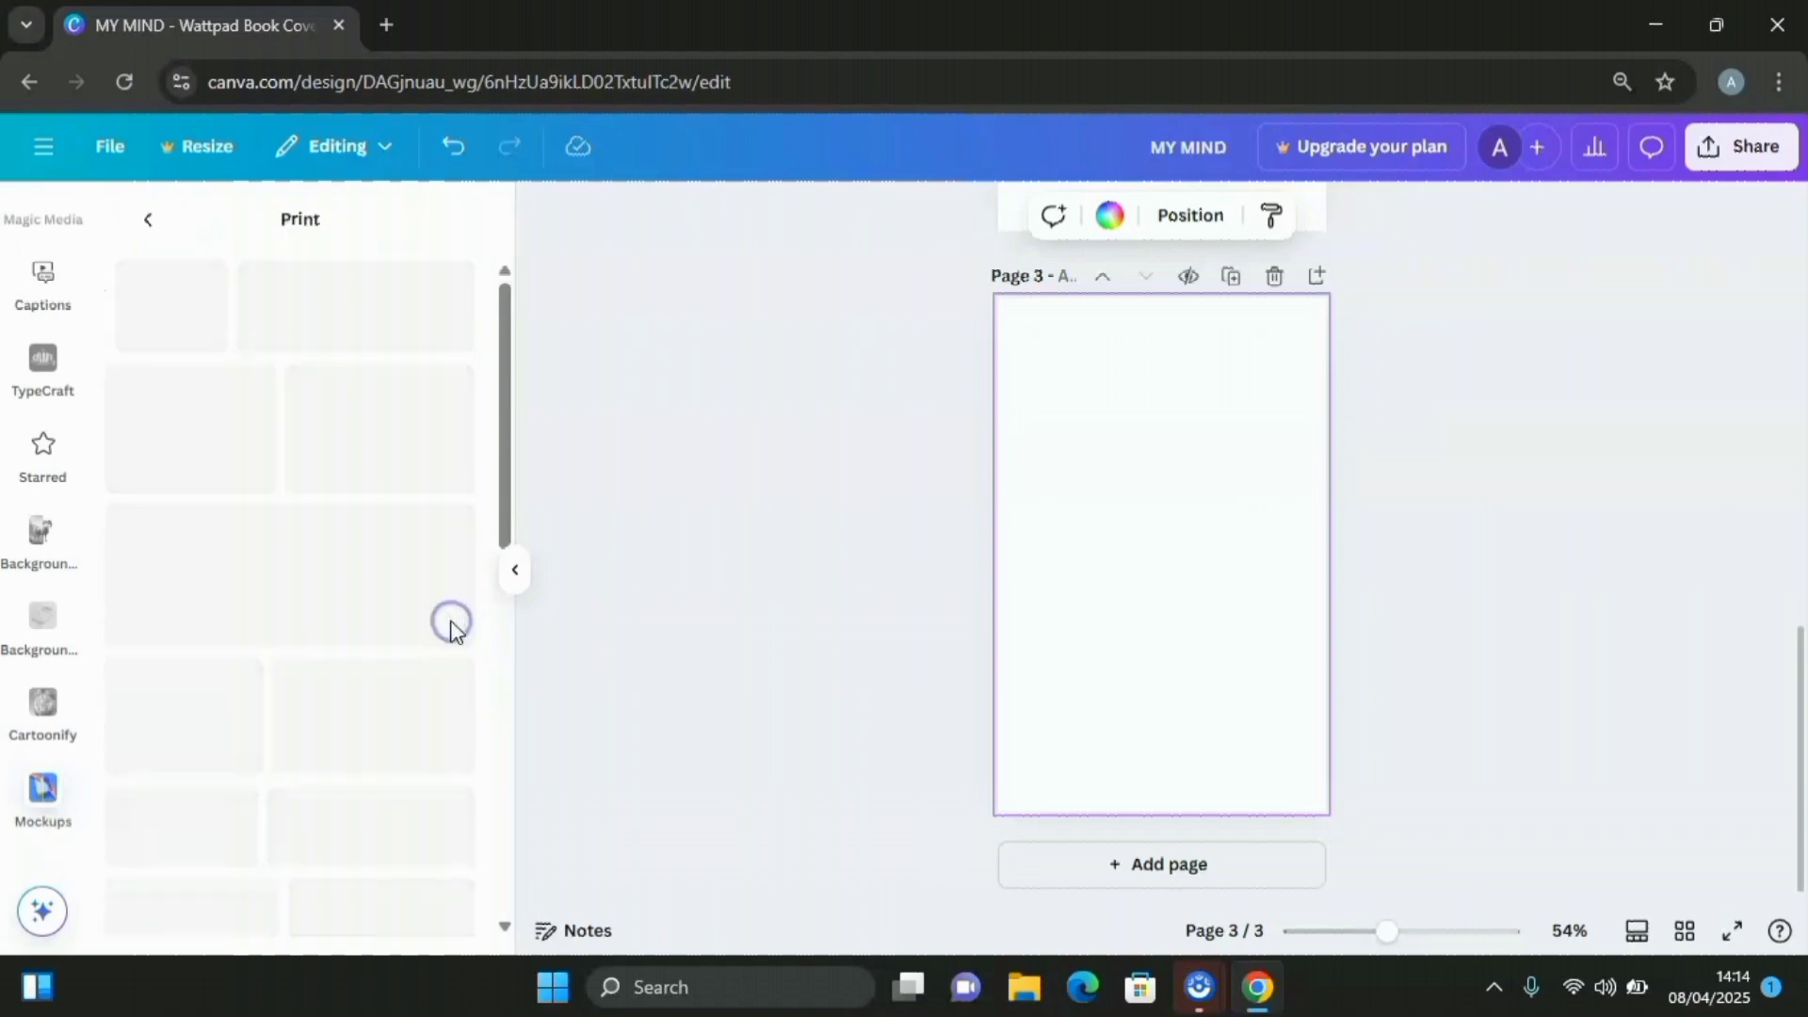
scroll(419, 555, down, 10)
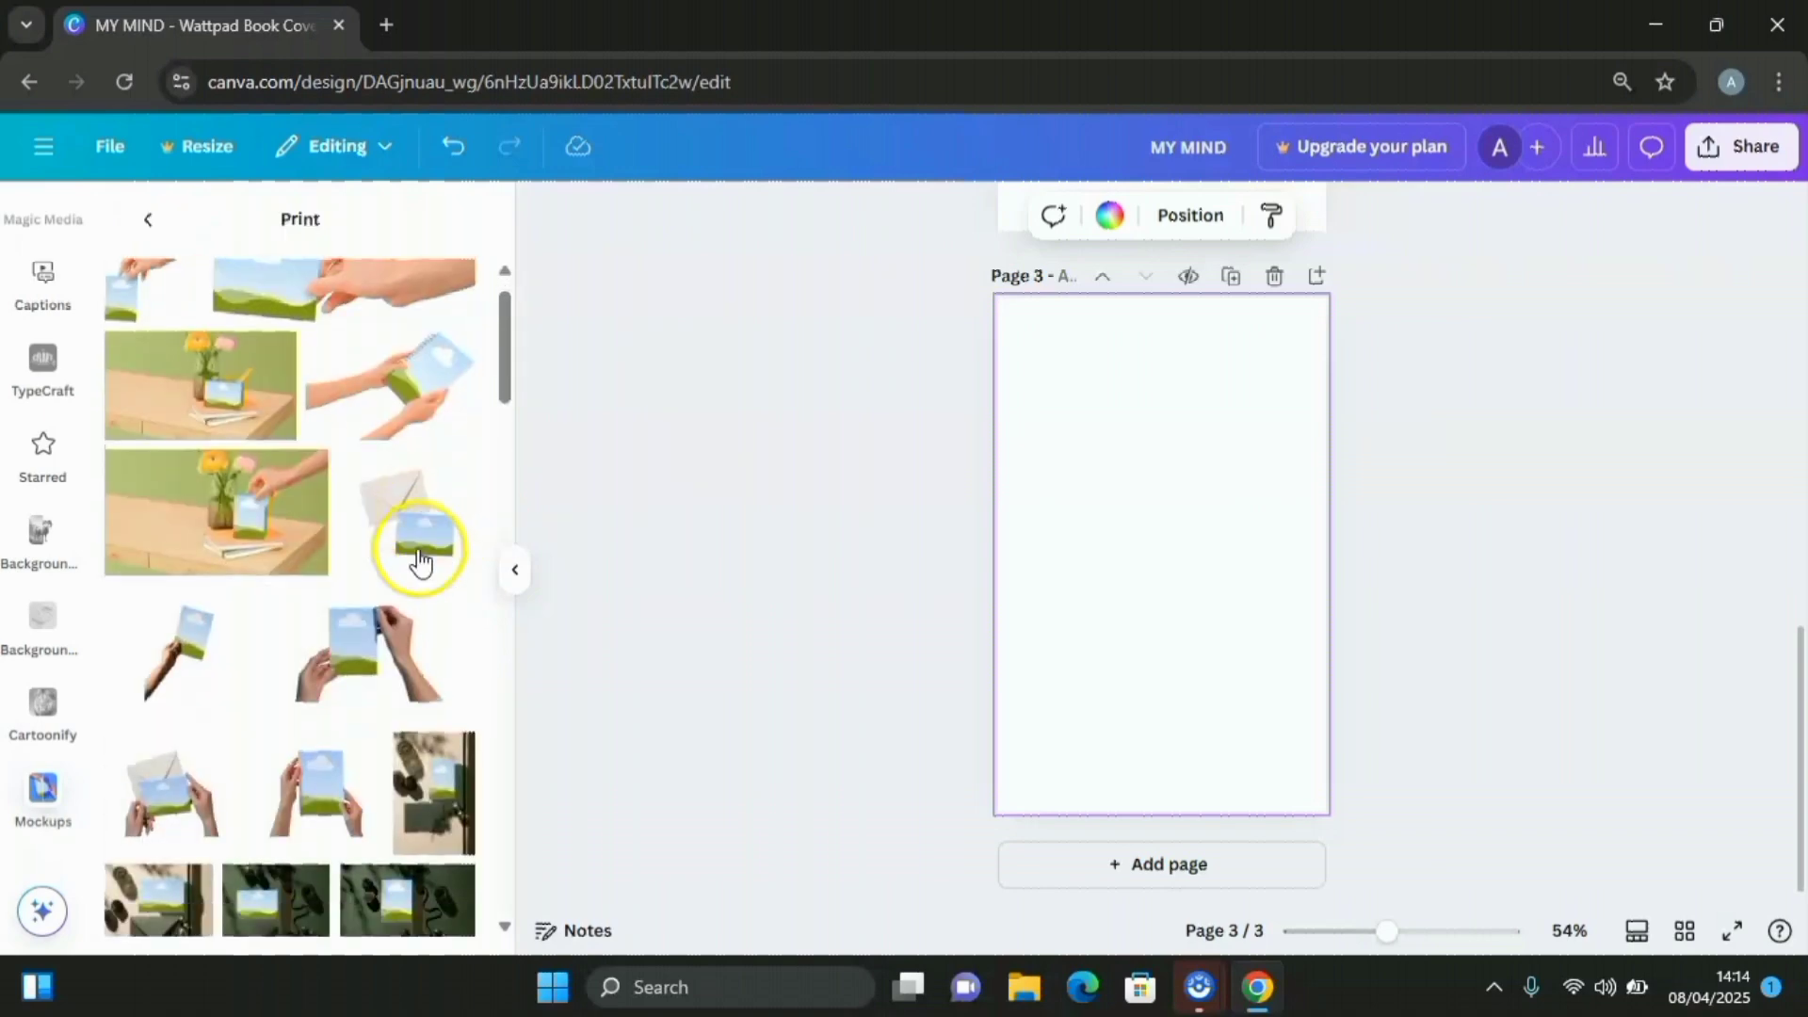
scroll(411, 581, down, 10)
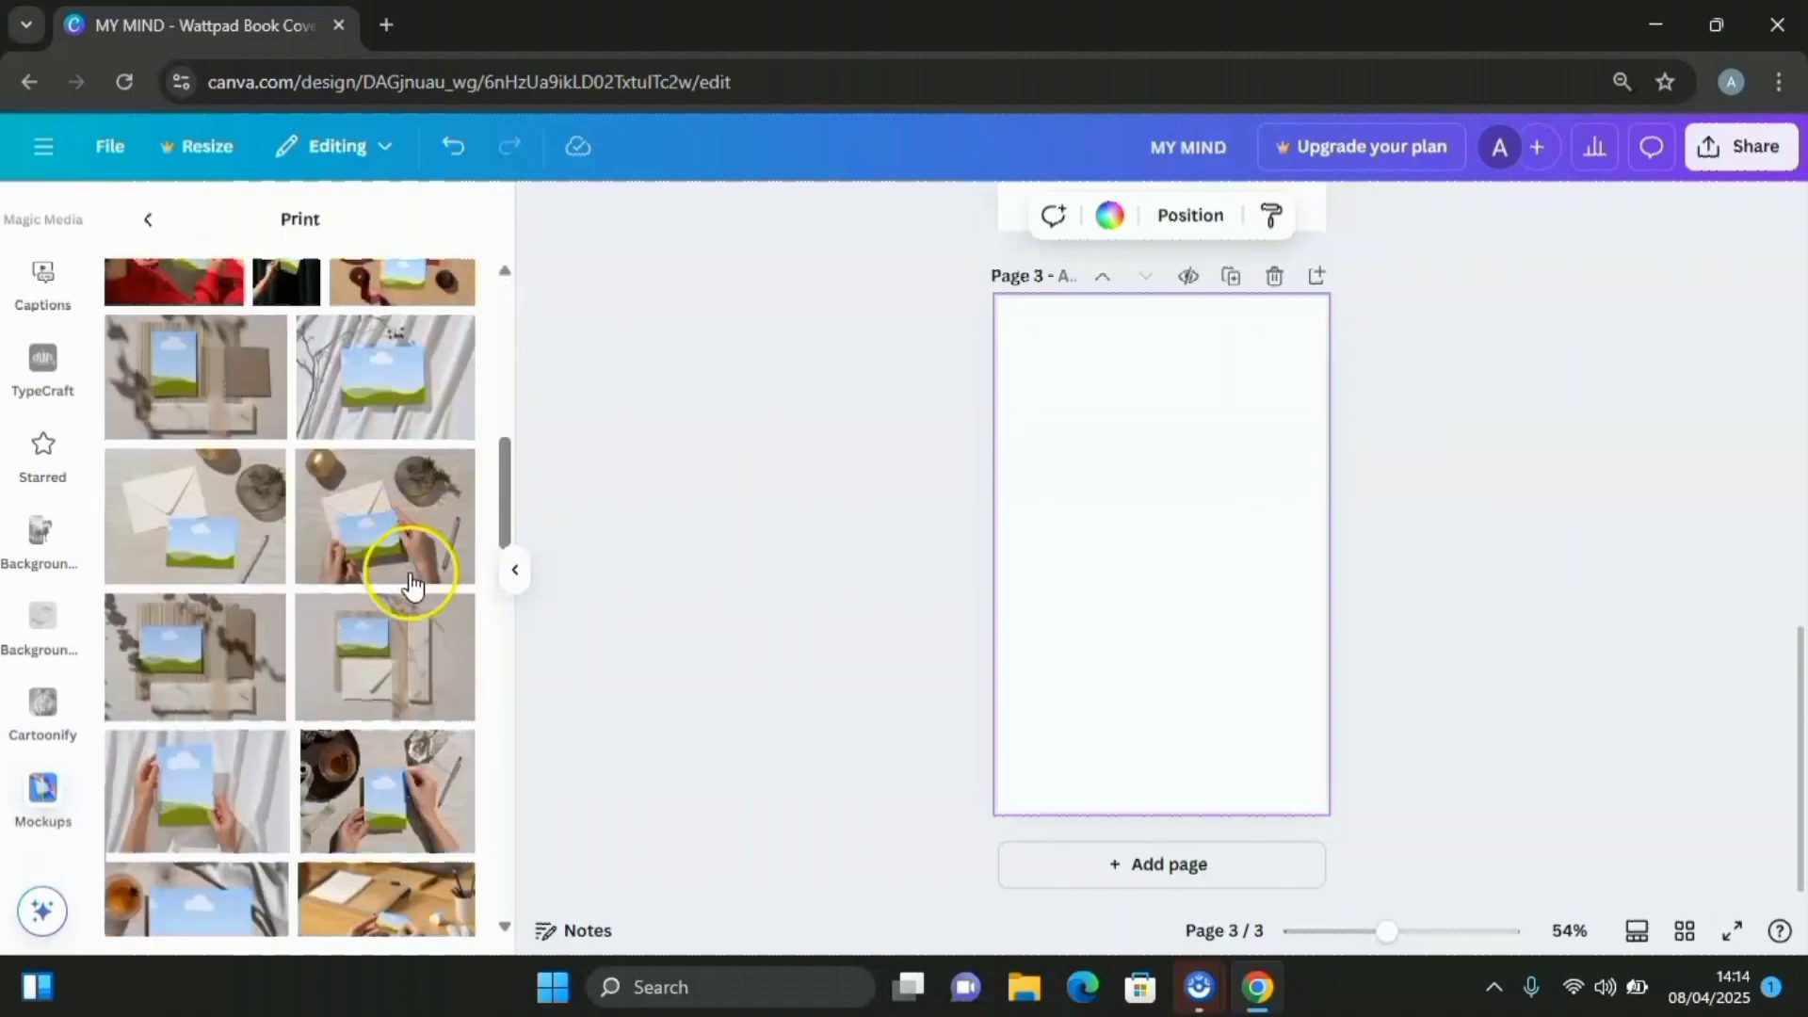
scroll(386, 608, down, 5)
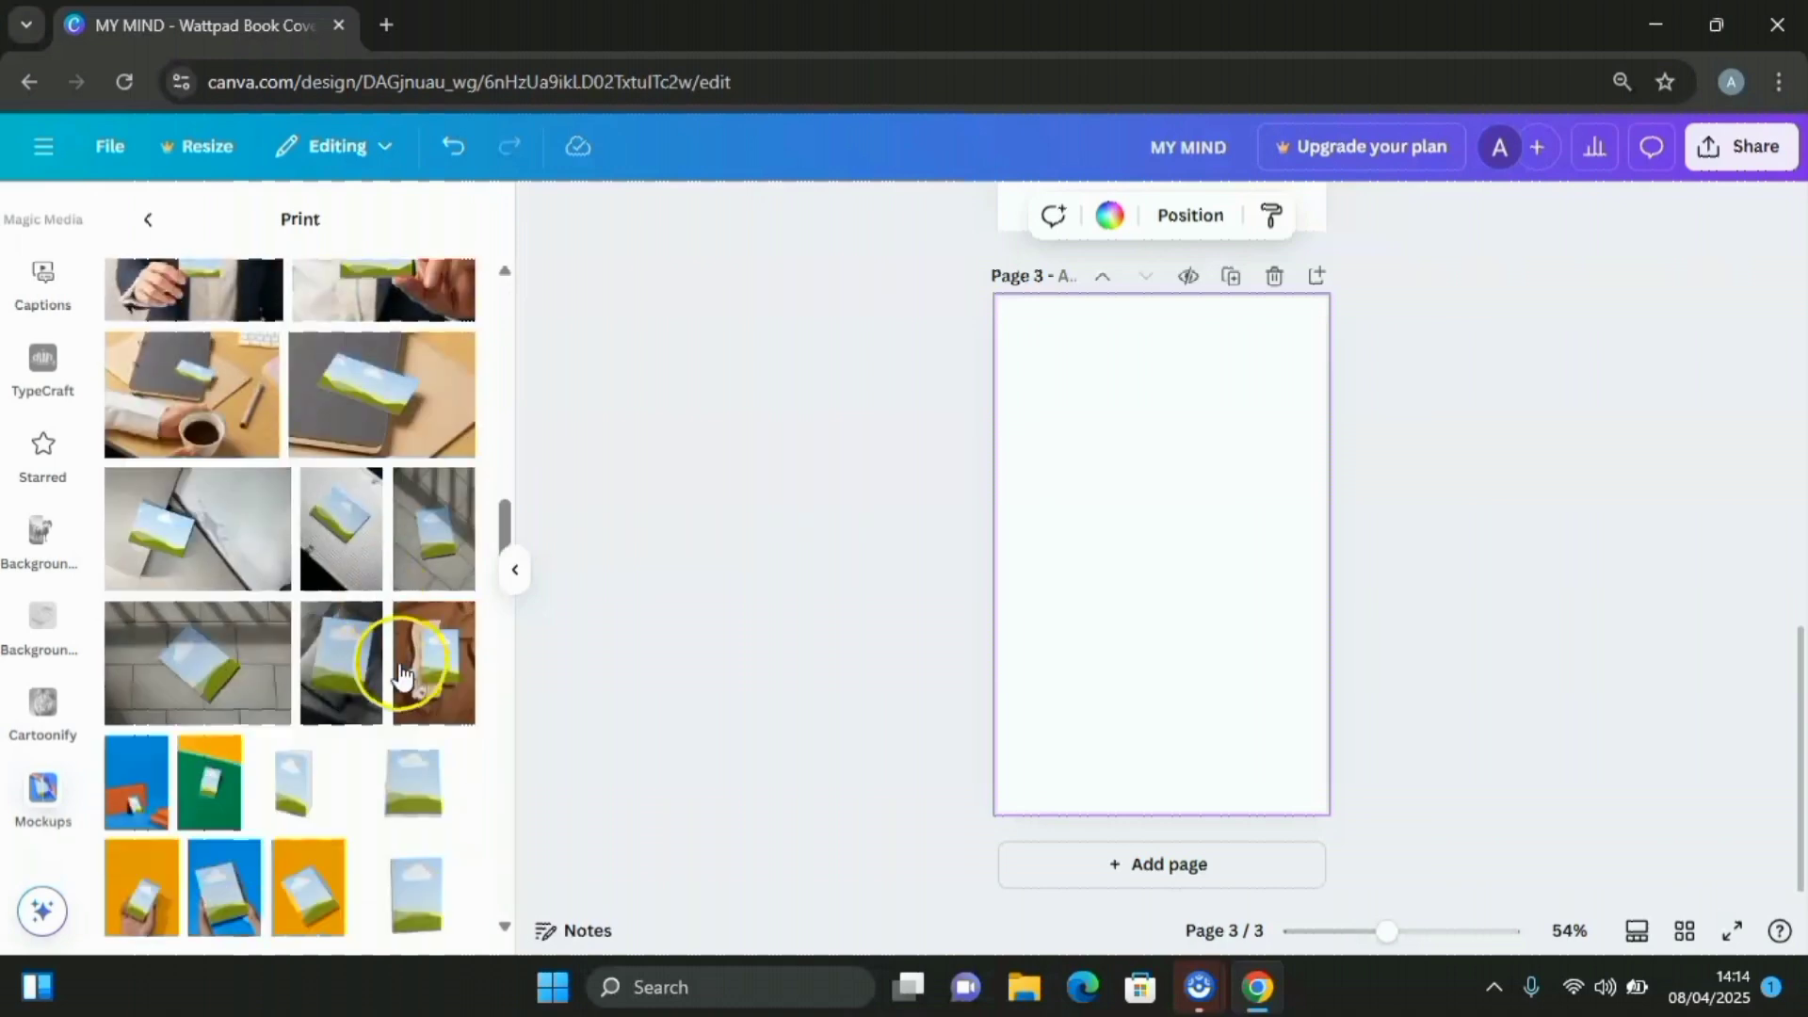
scroll(400, 664, down, 4)
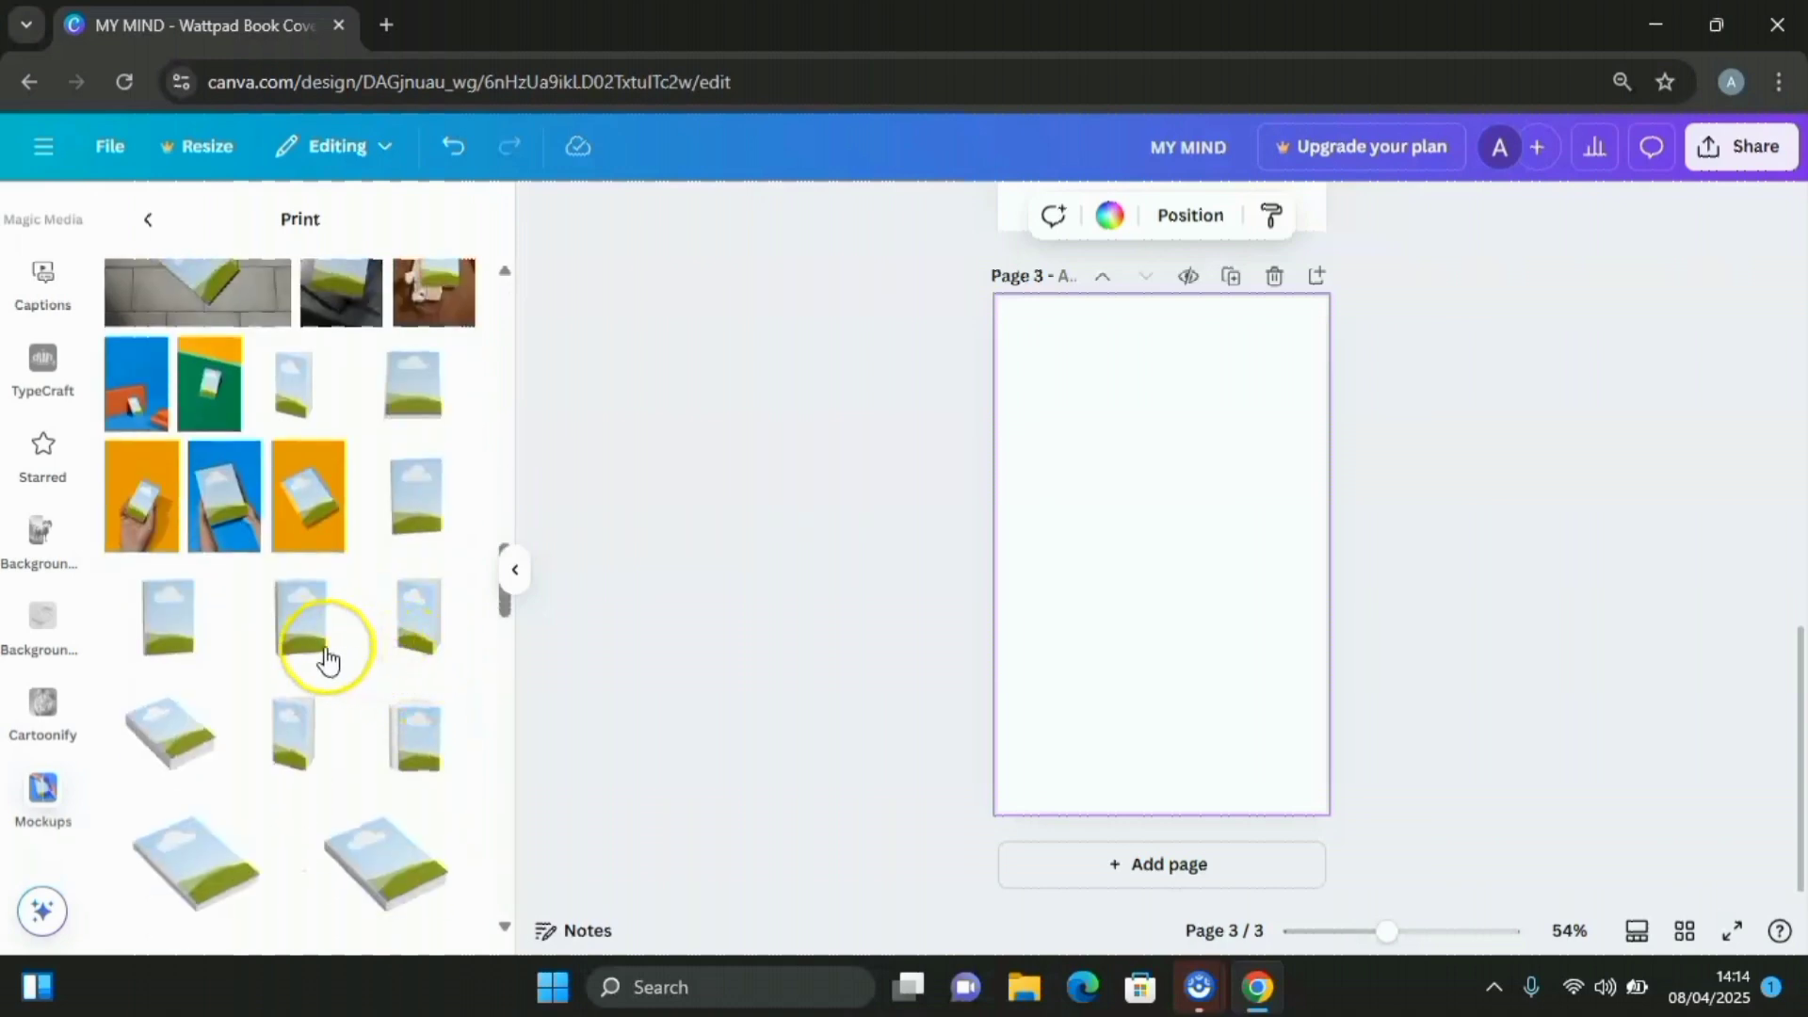
Add a hardcover book mockup to page 3, enlarge it to fill most of the page, nudge it left
click(295, 635)
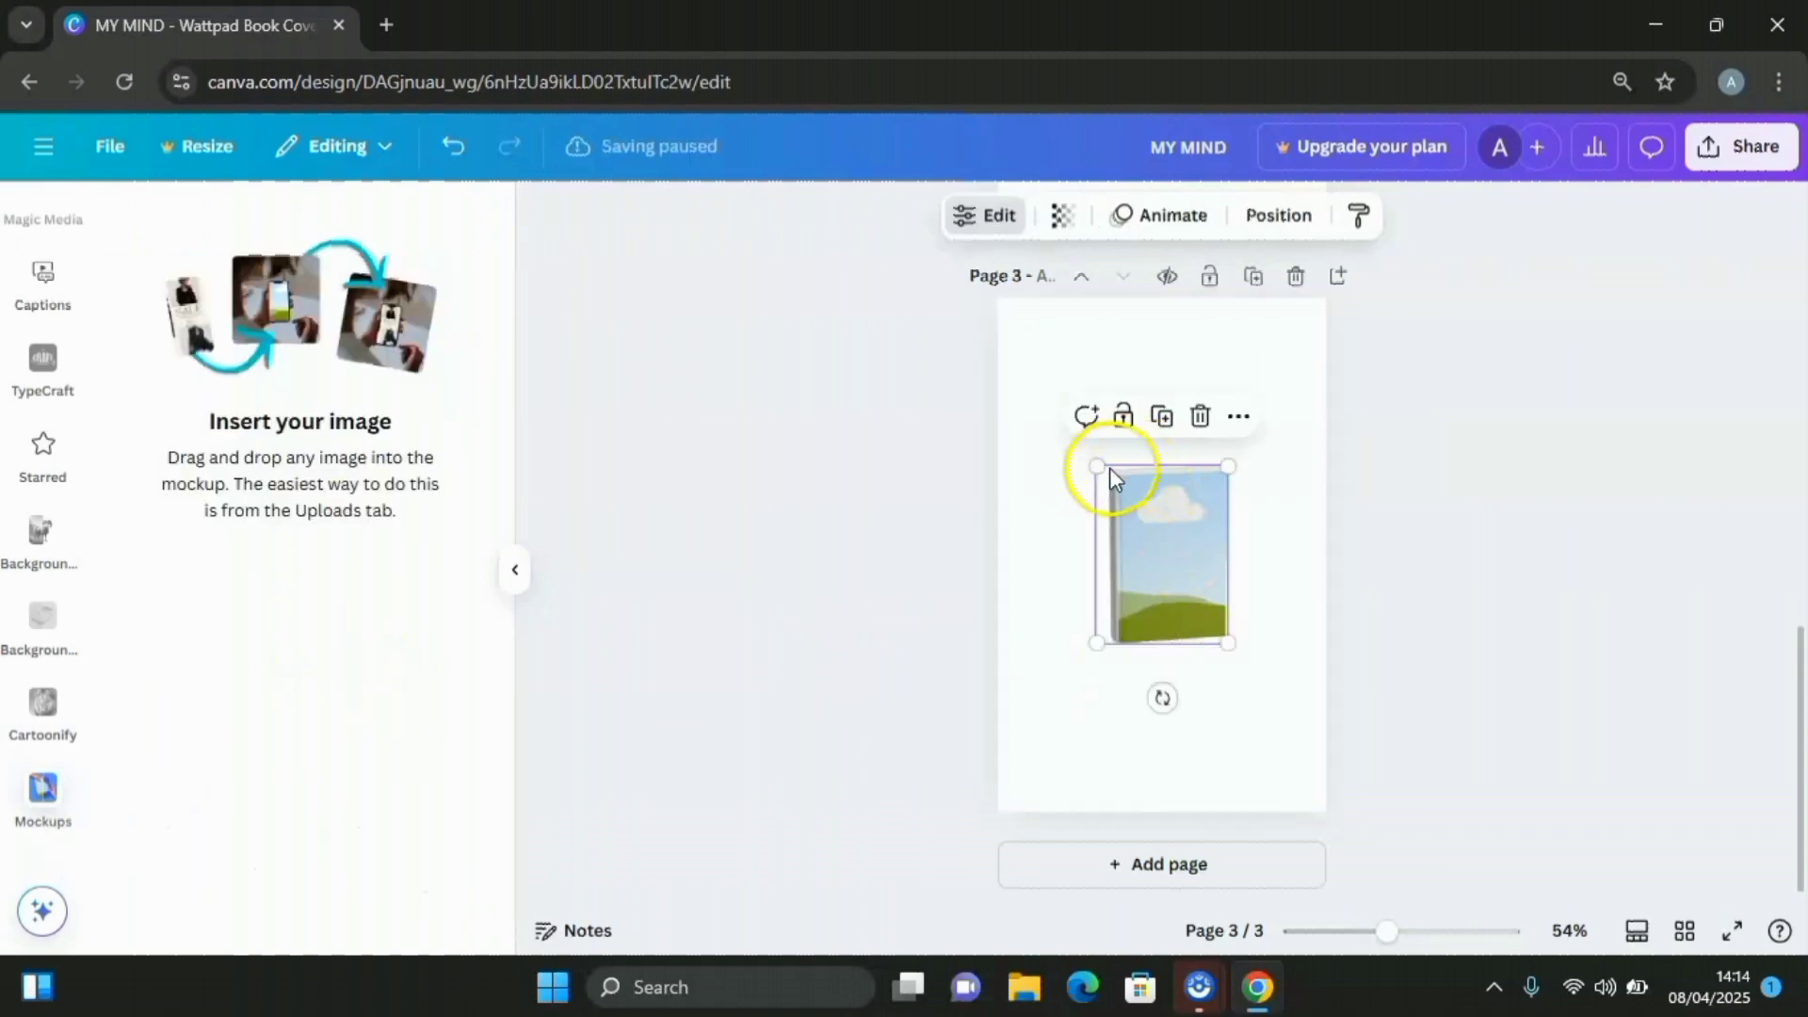
drag(1092, 468, 1014, 354)
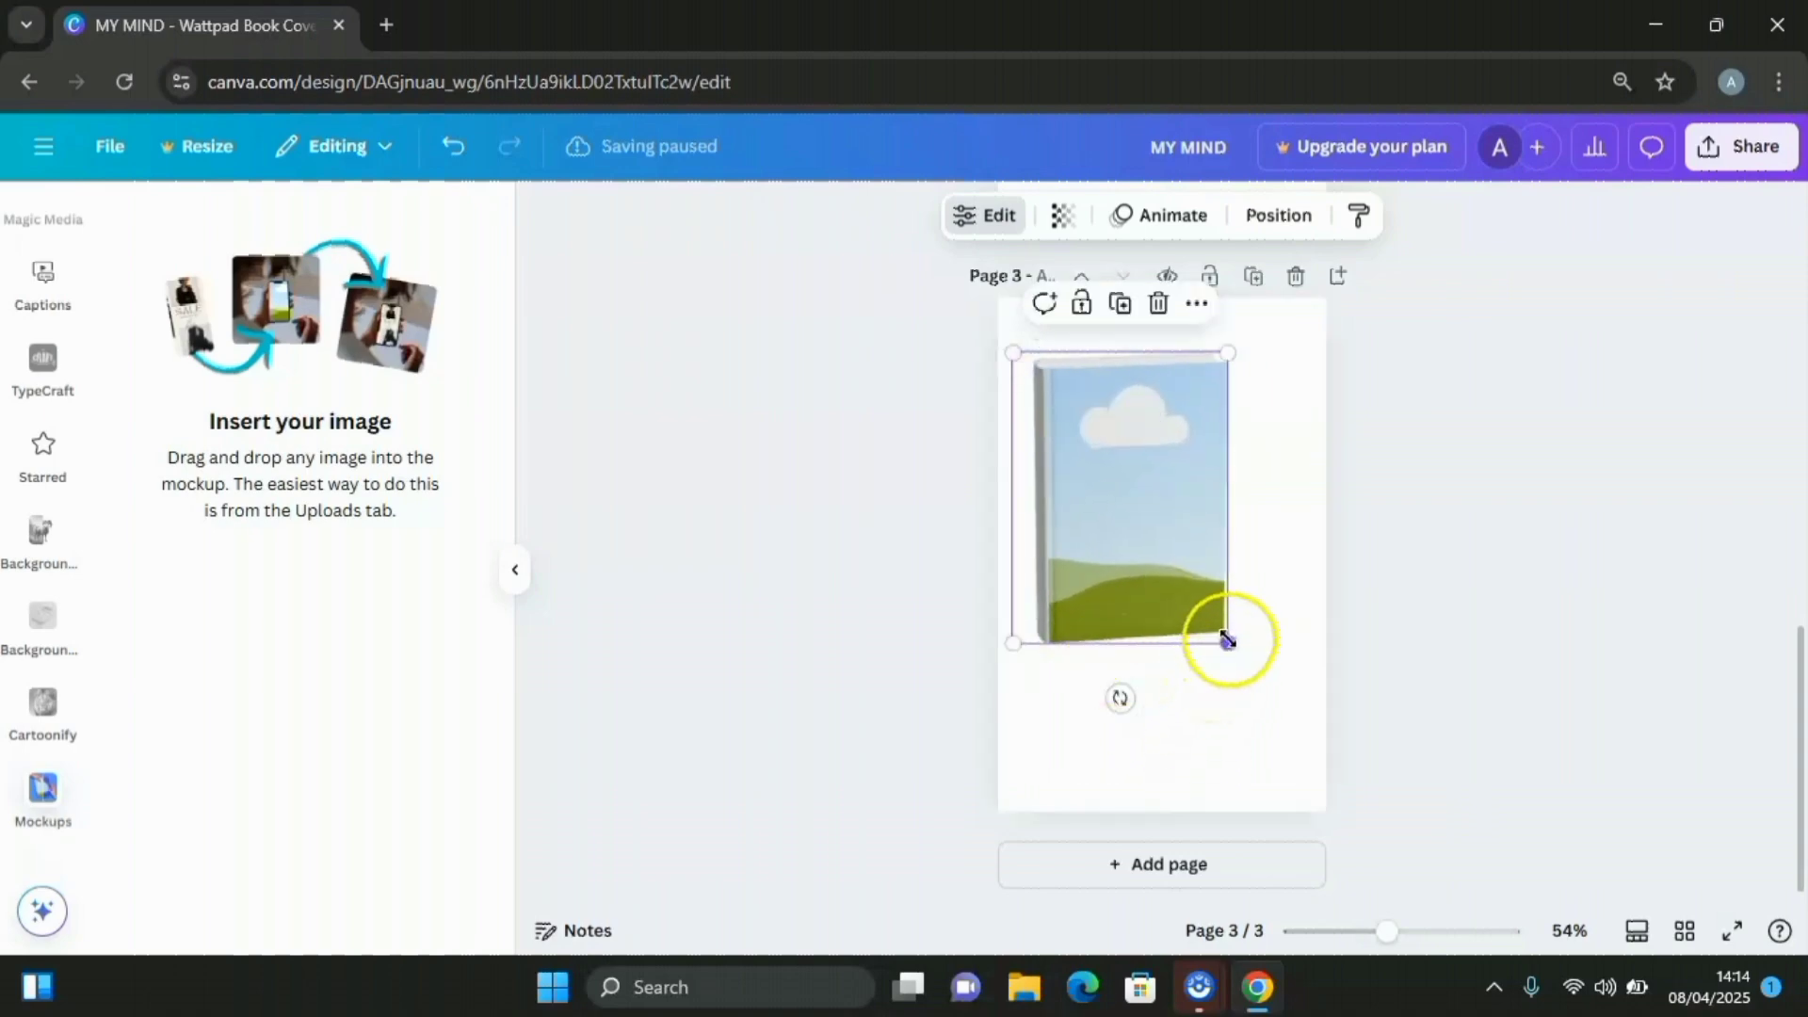
drag(1226, 641, 1300, 763)
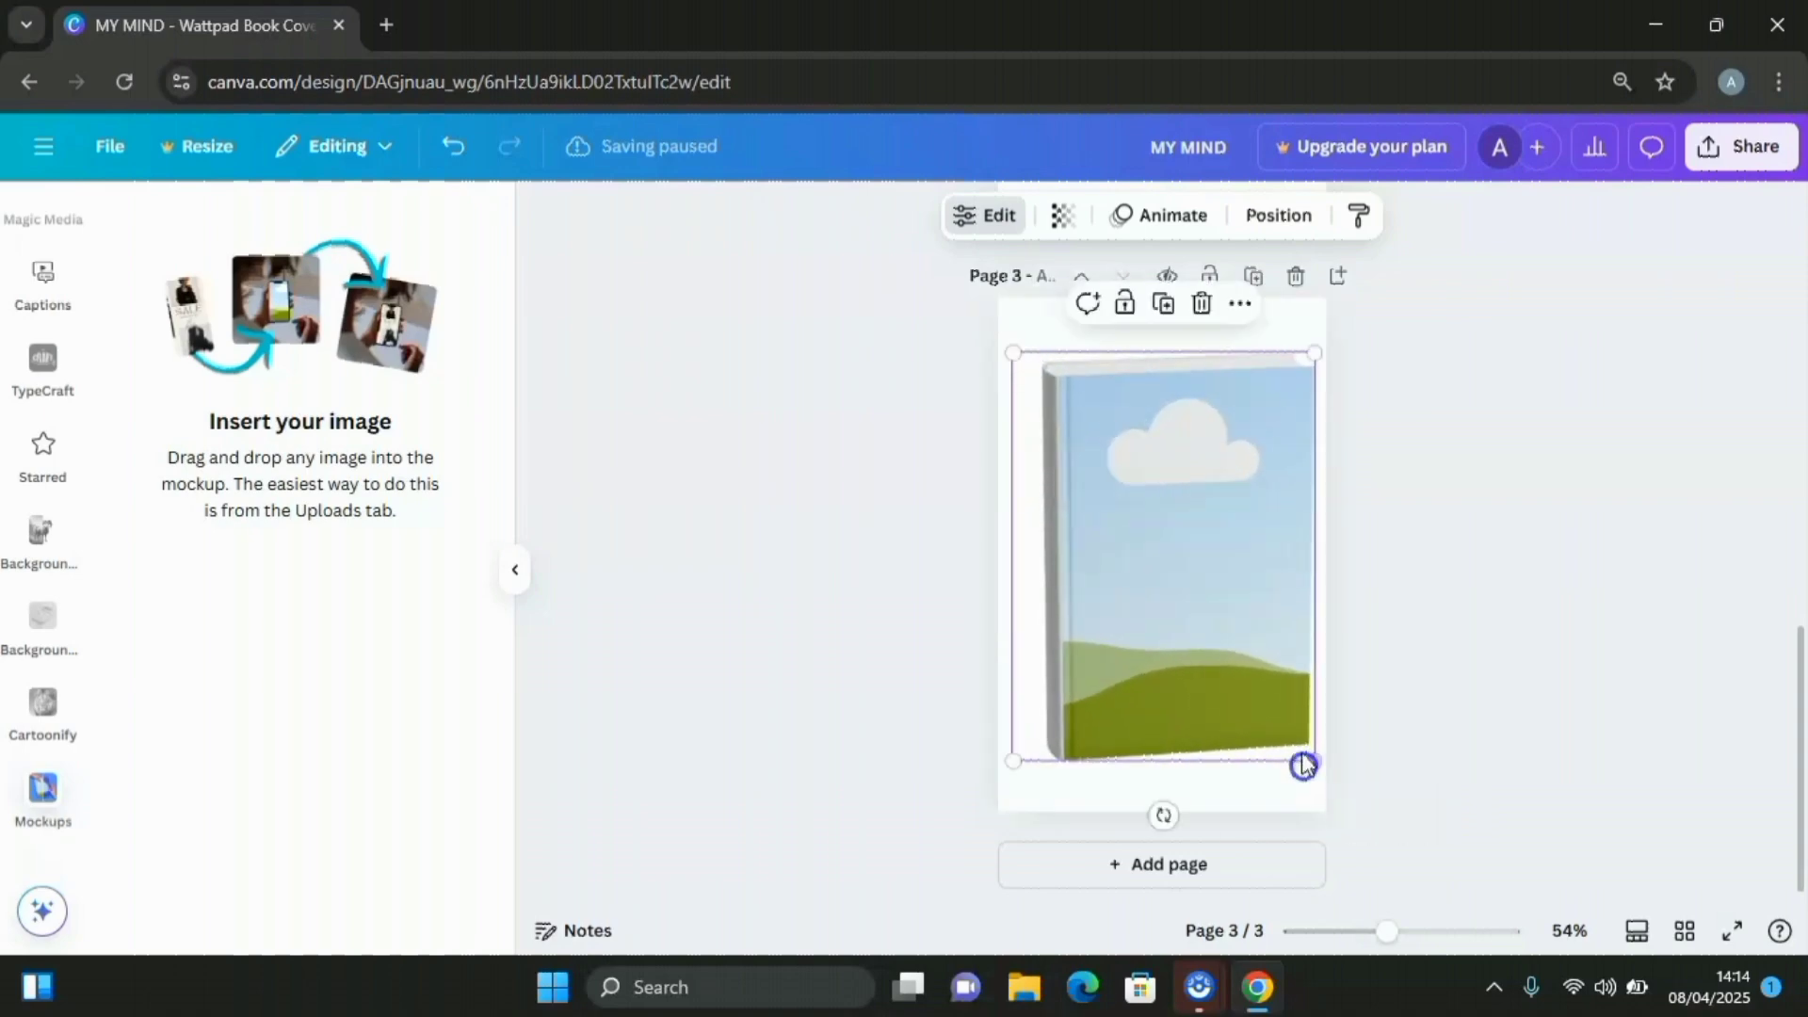
drag(1189, 614, 1174, 597)
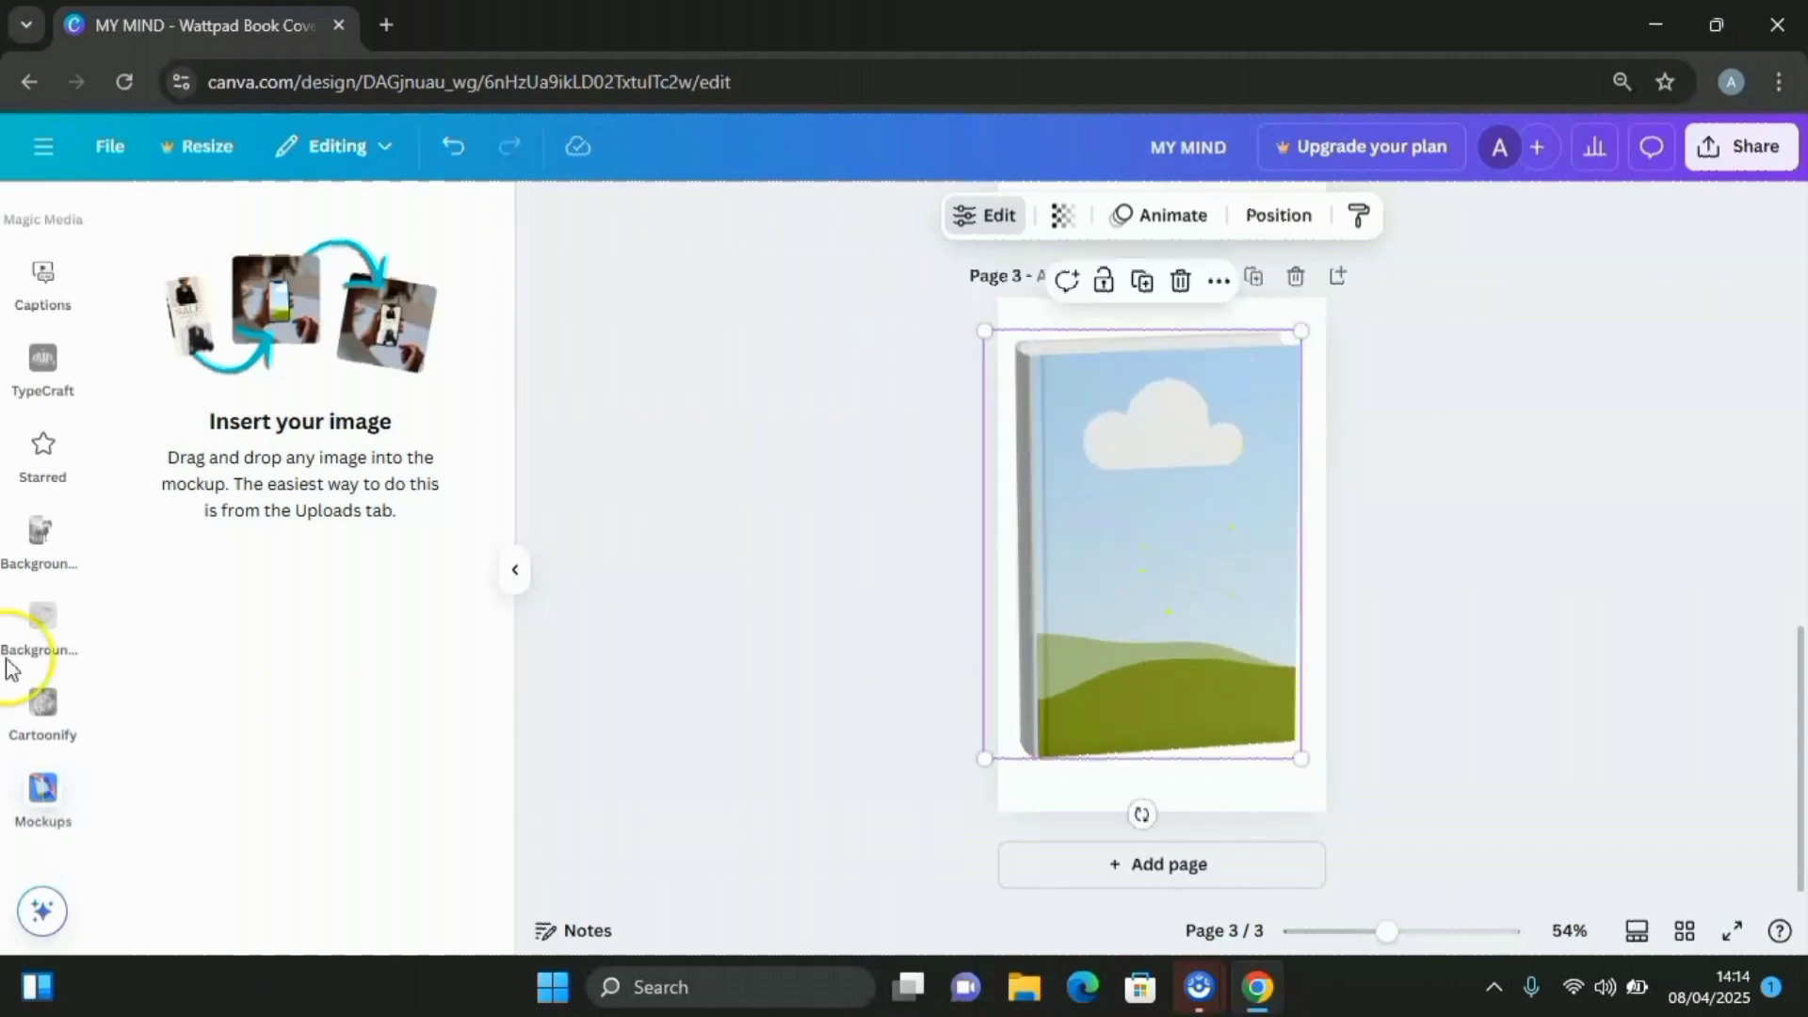
scroll(42, 438, up, 3)
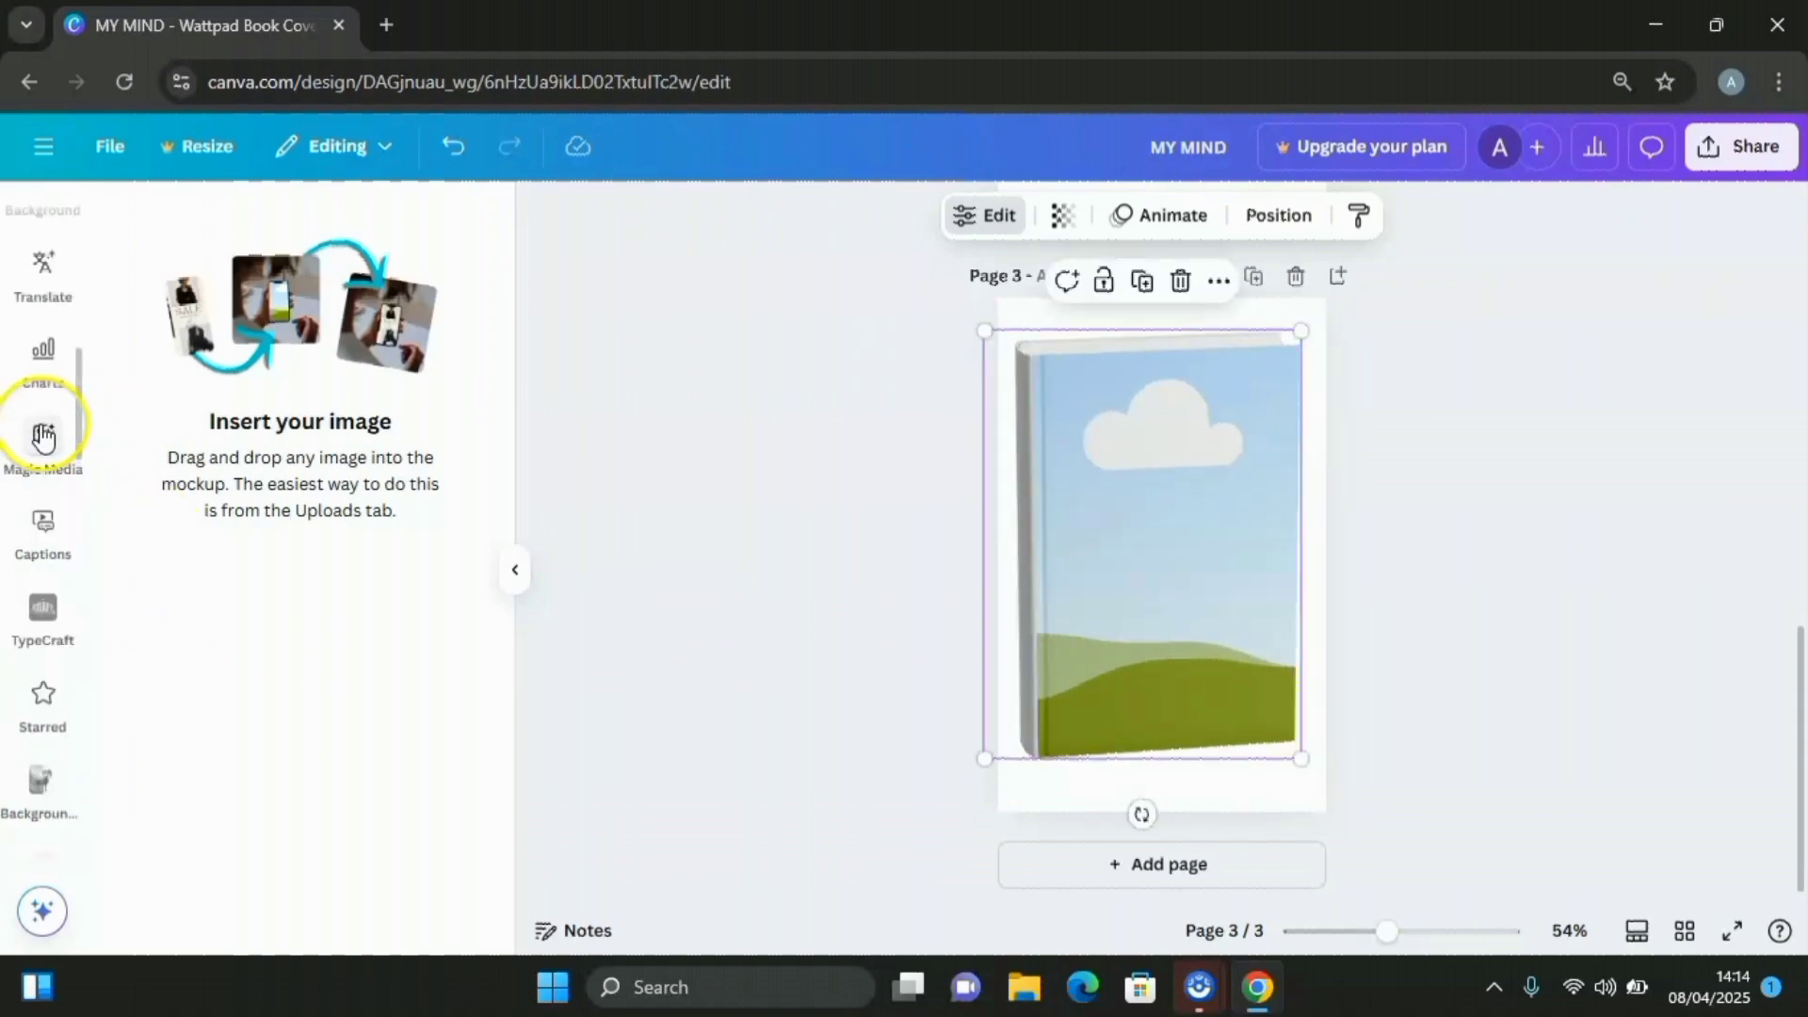
scroll(42, 437, up, 5)
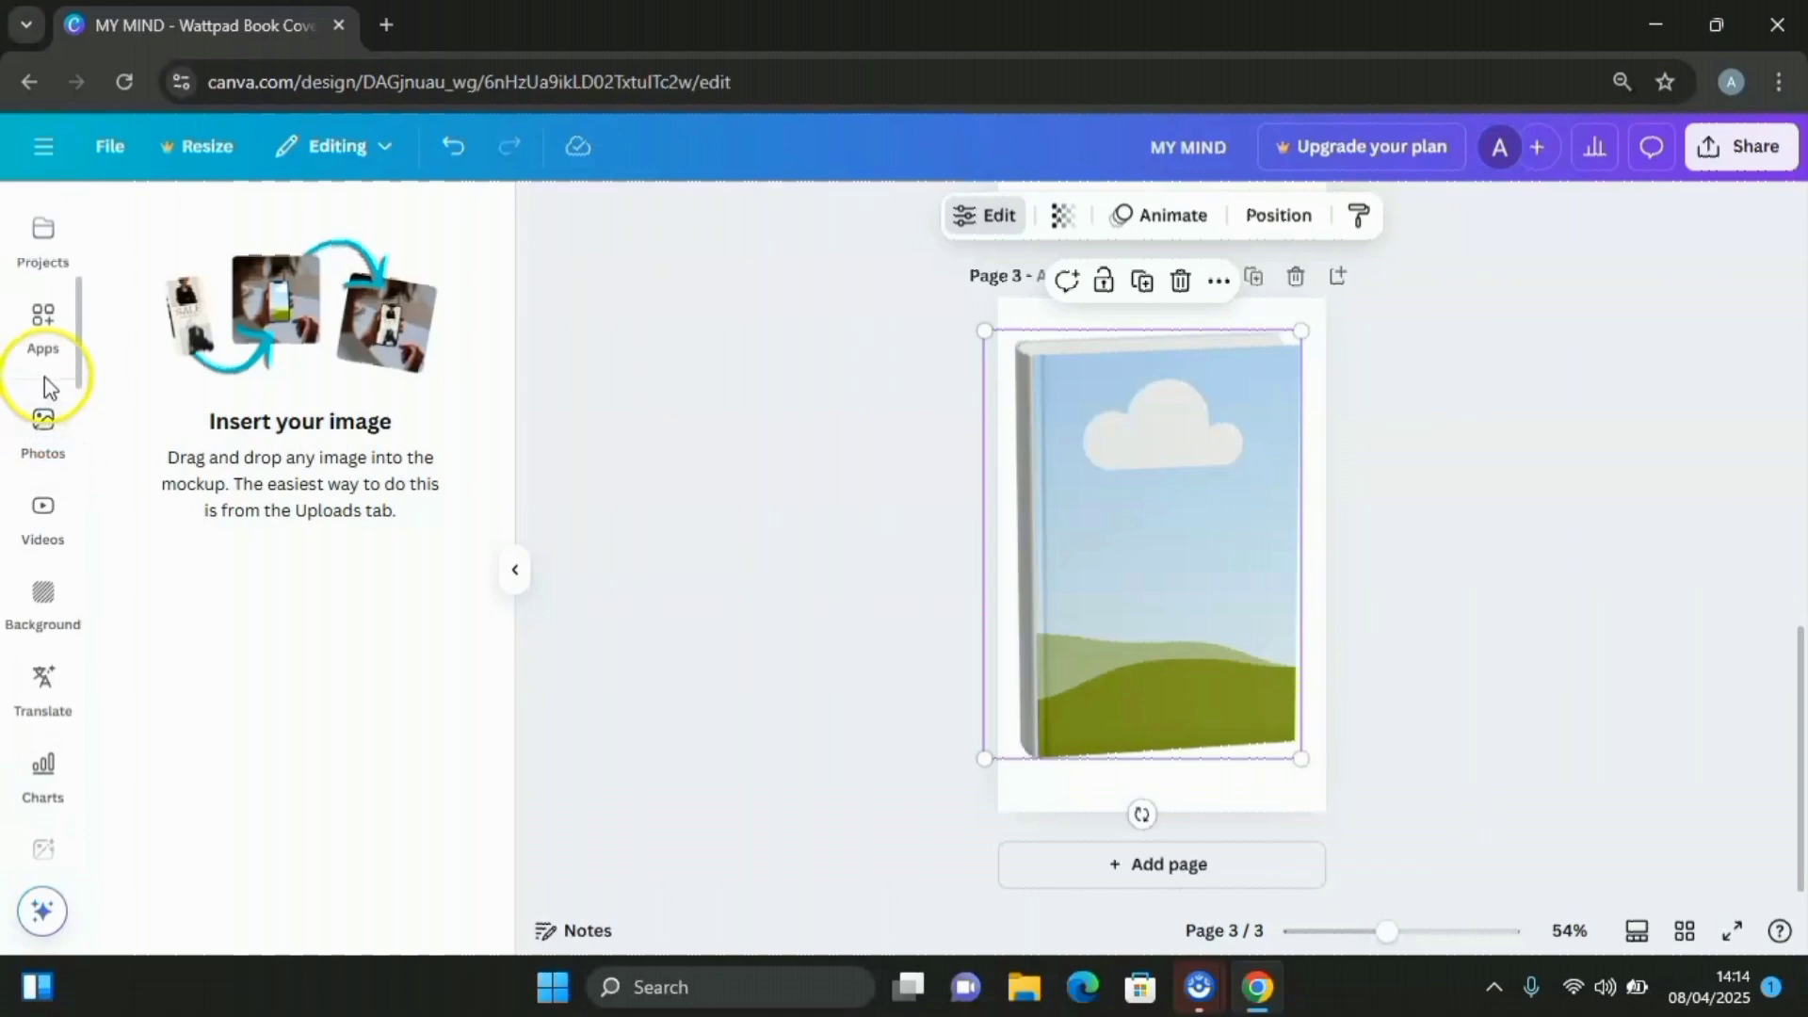
scroll(47, 405, up, 2)
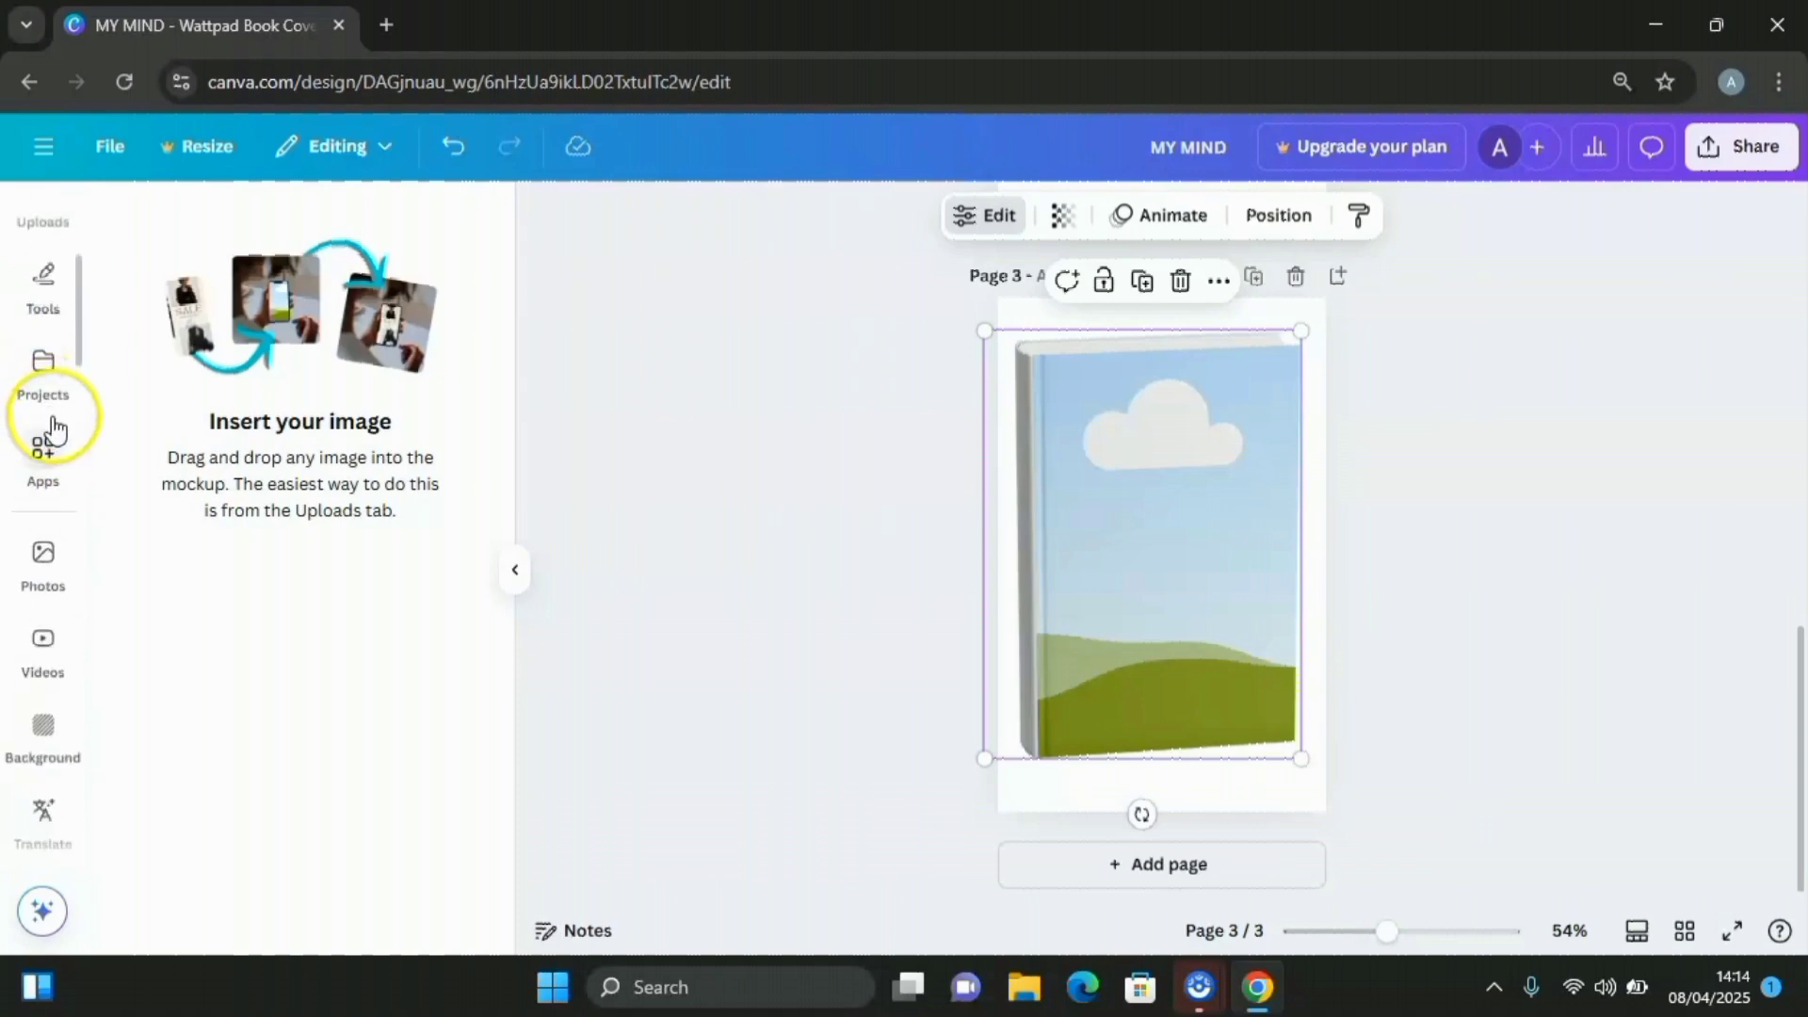
scroll(54, 428, up, 3)
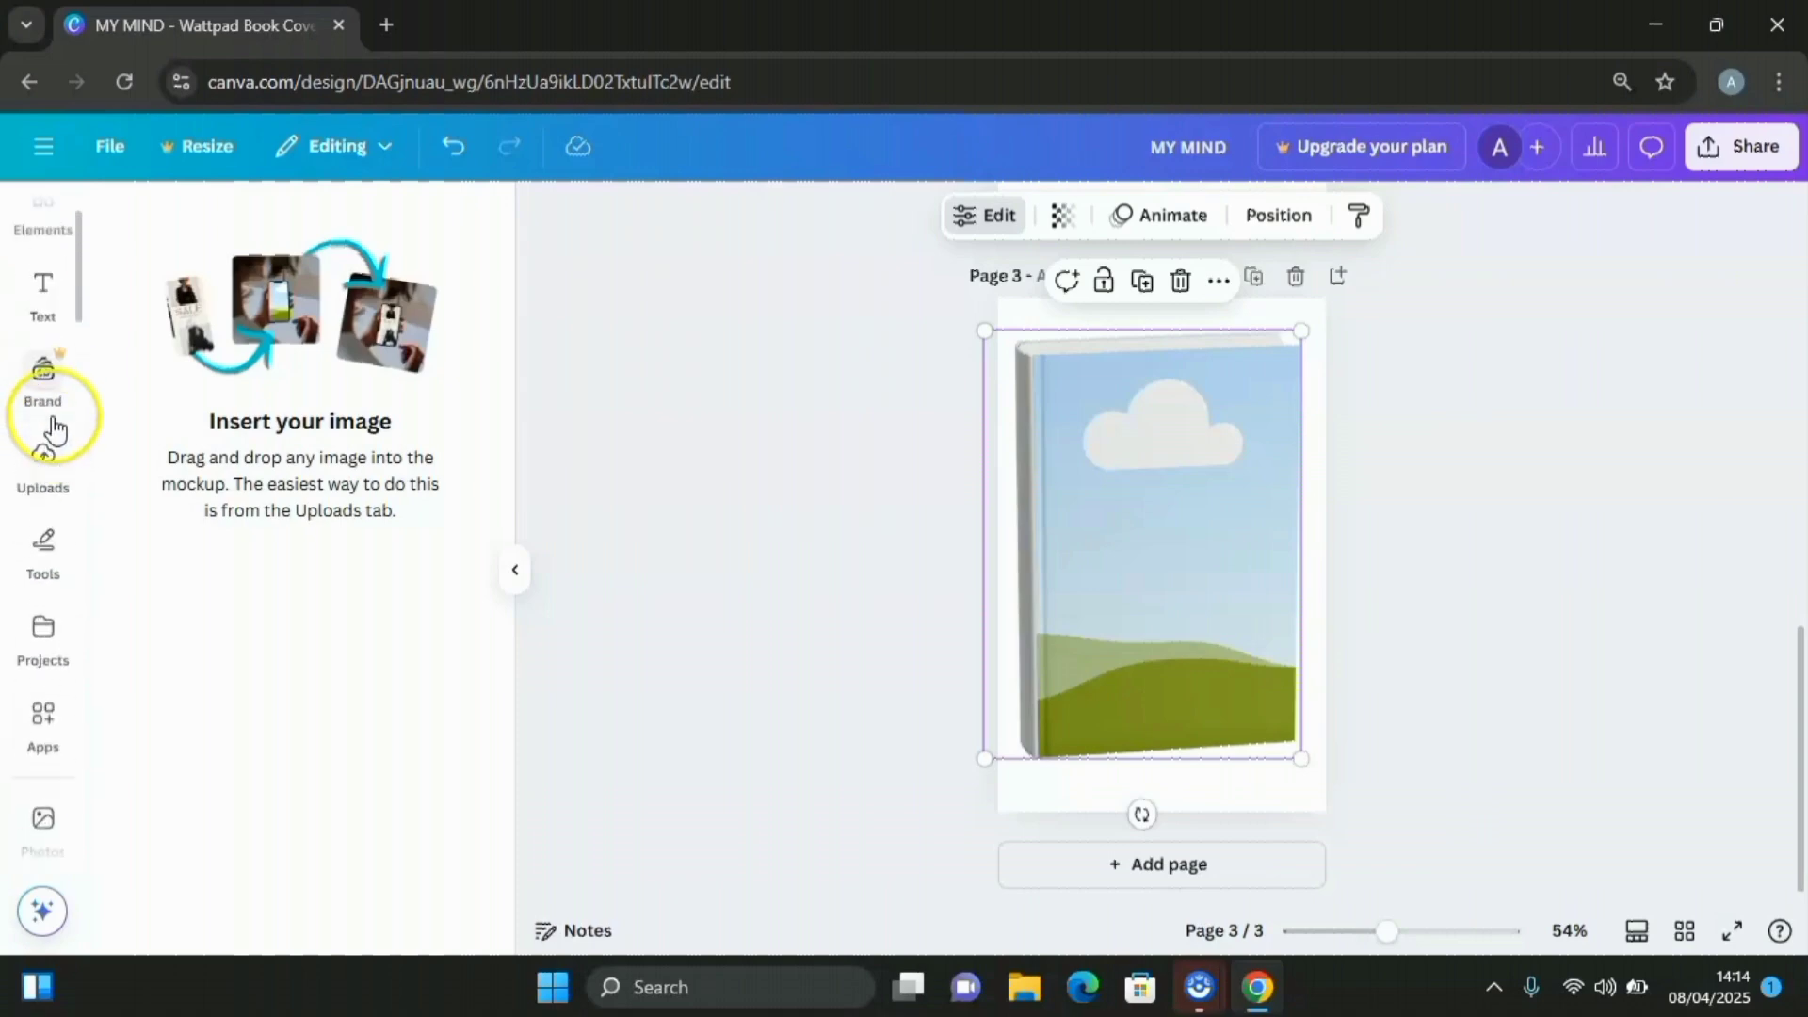
Drop the teal MY MIND cover from Uploads onto the page 3 book mockup, then reselect it
click(41, 466)
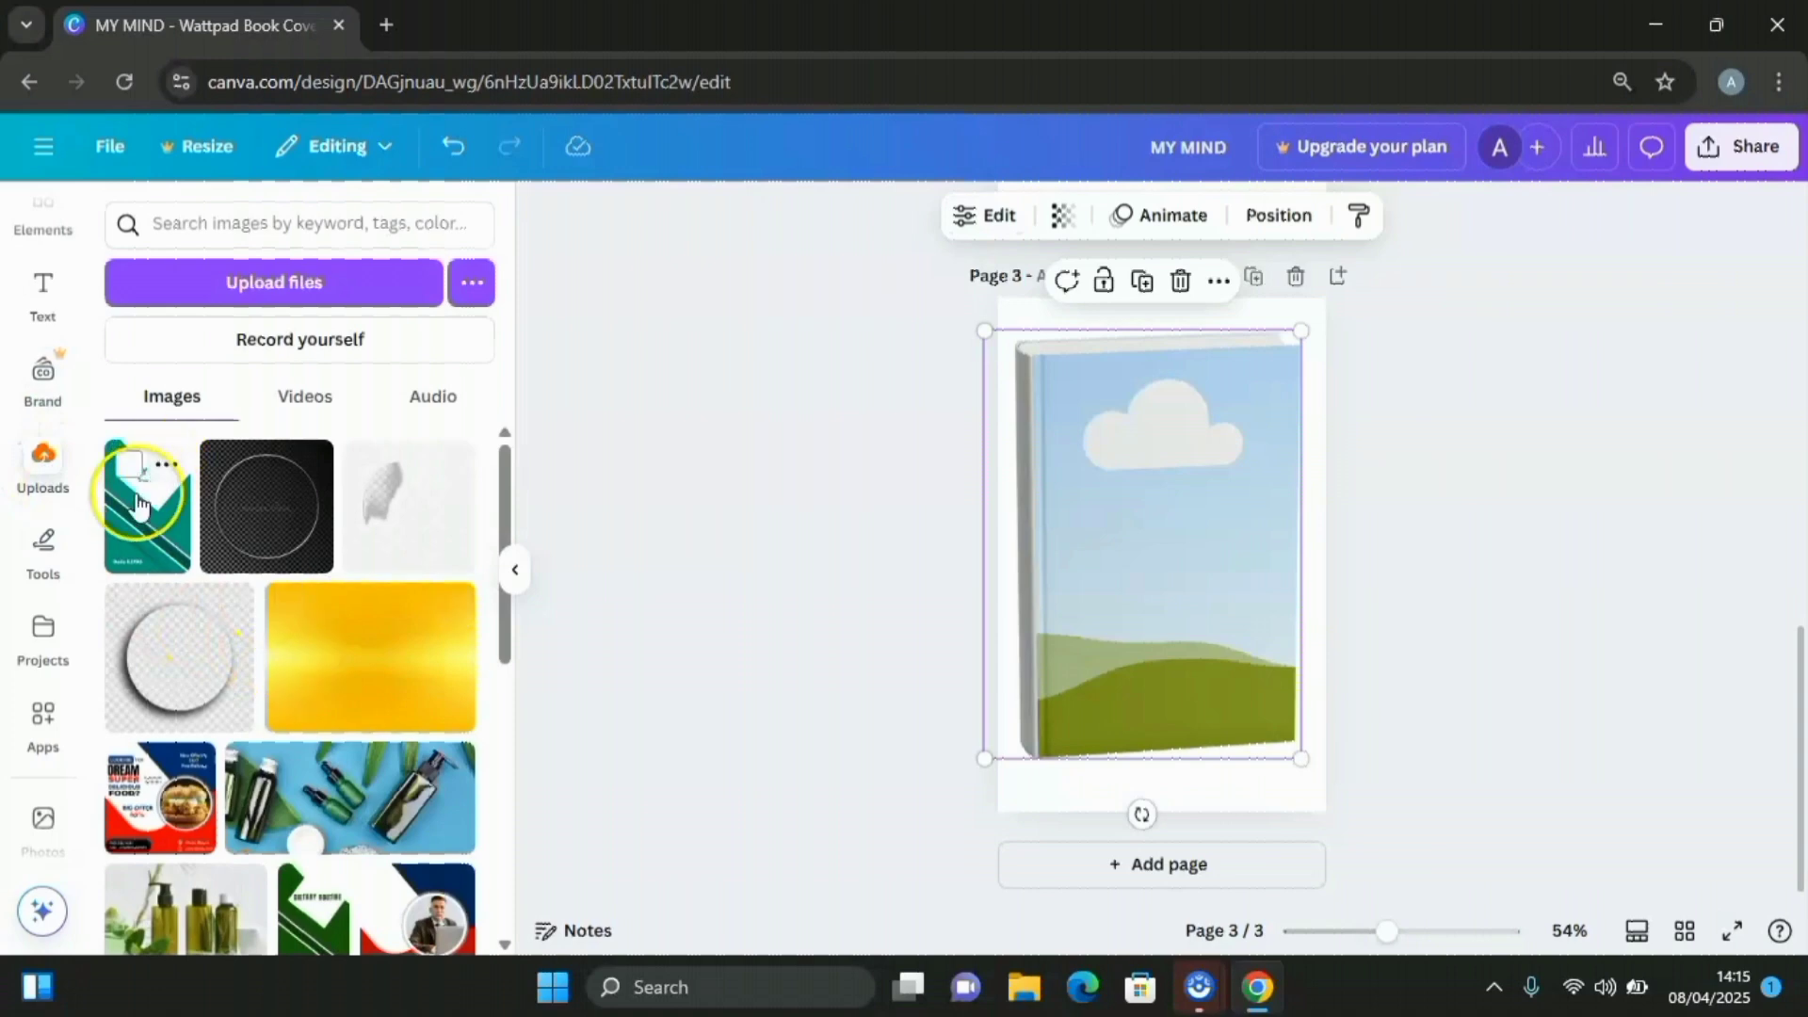
drag(139, 504, 1145, 513)
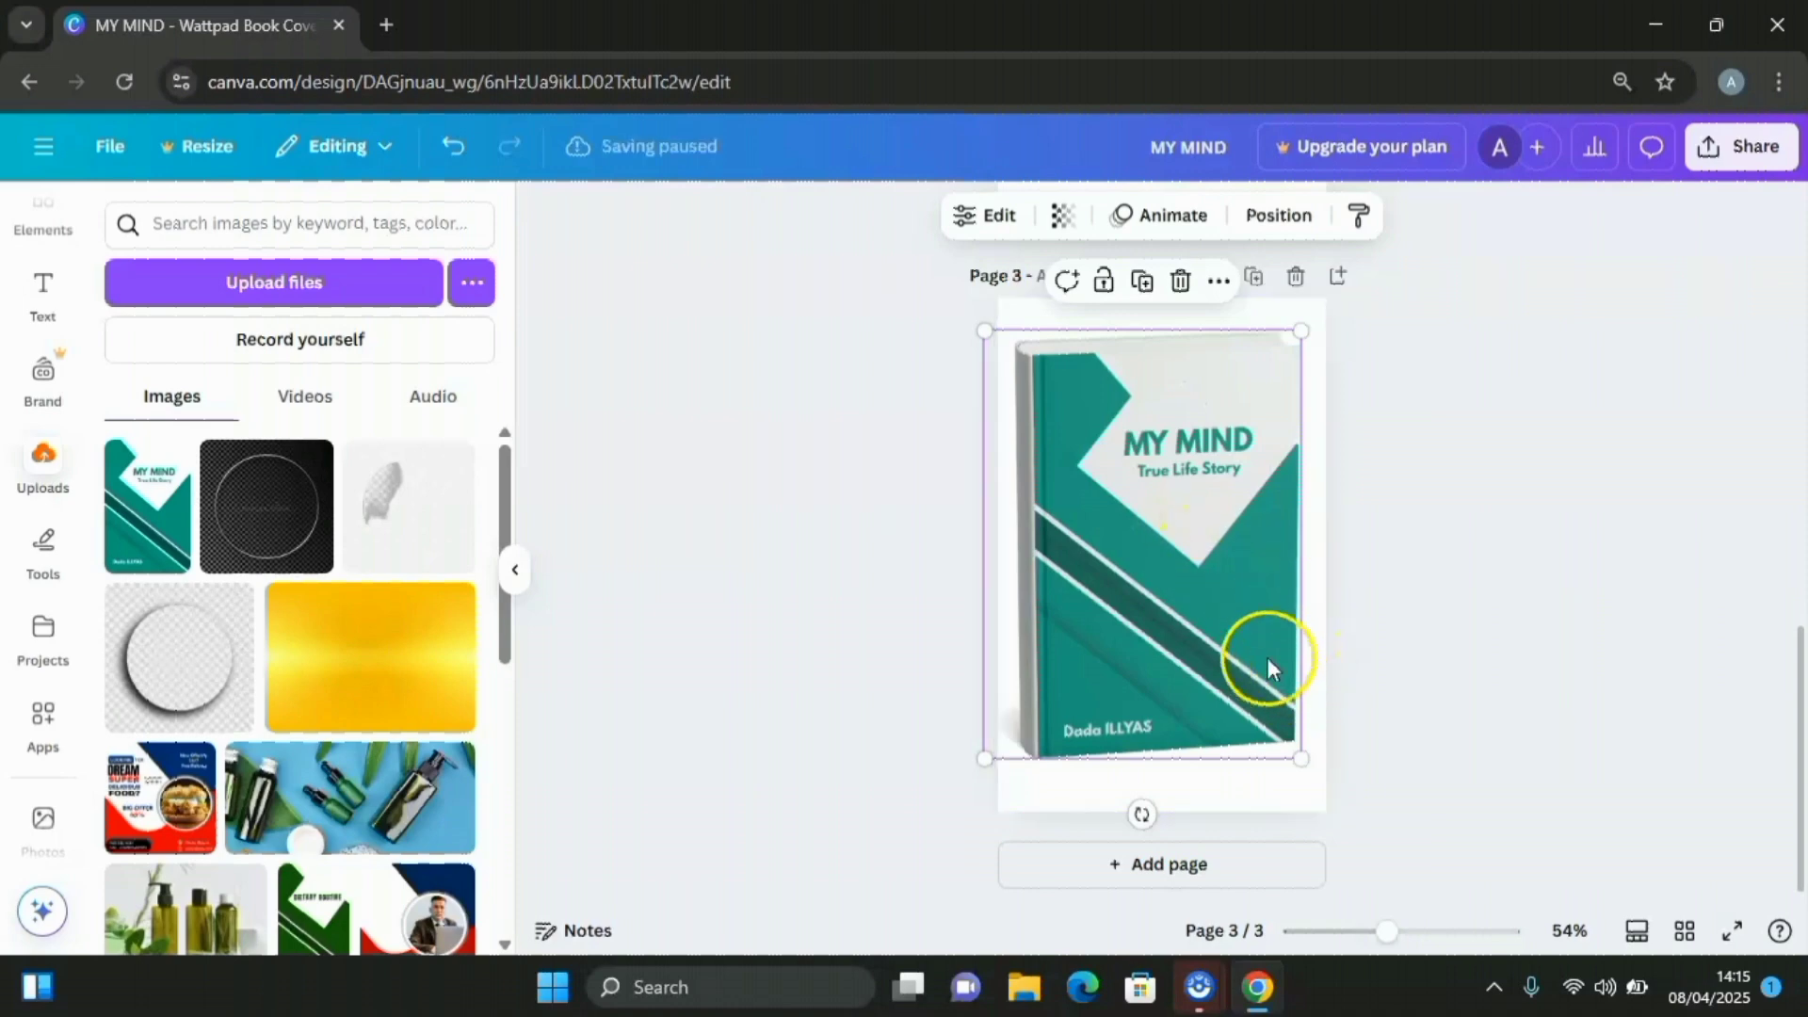
click(1384, 525)
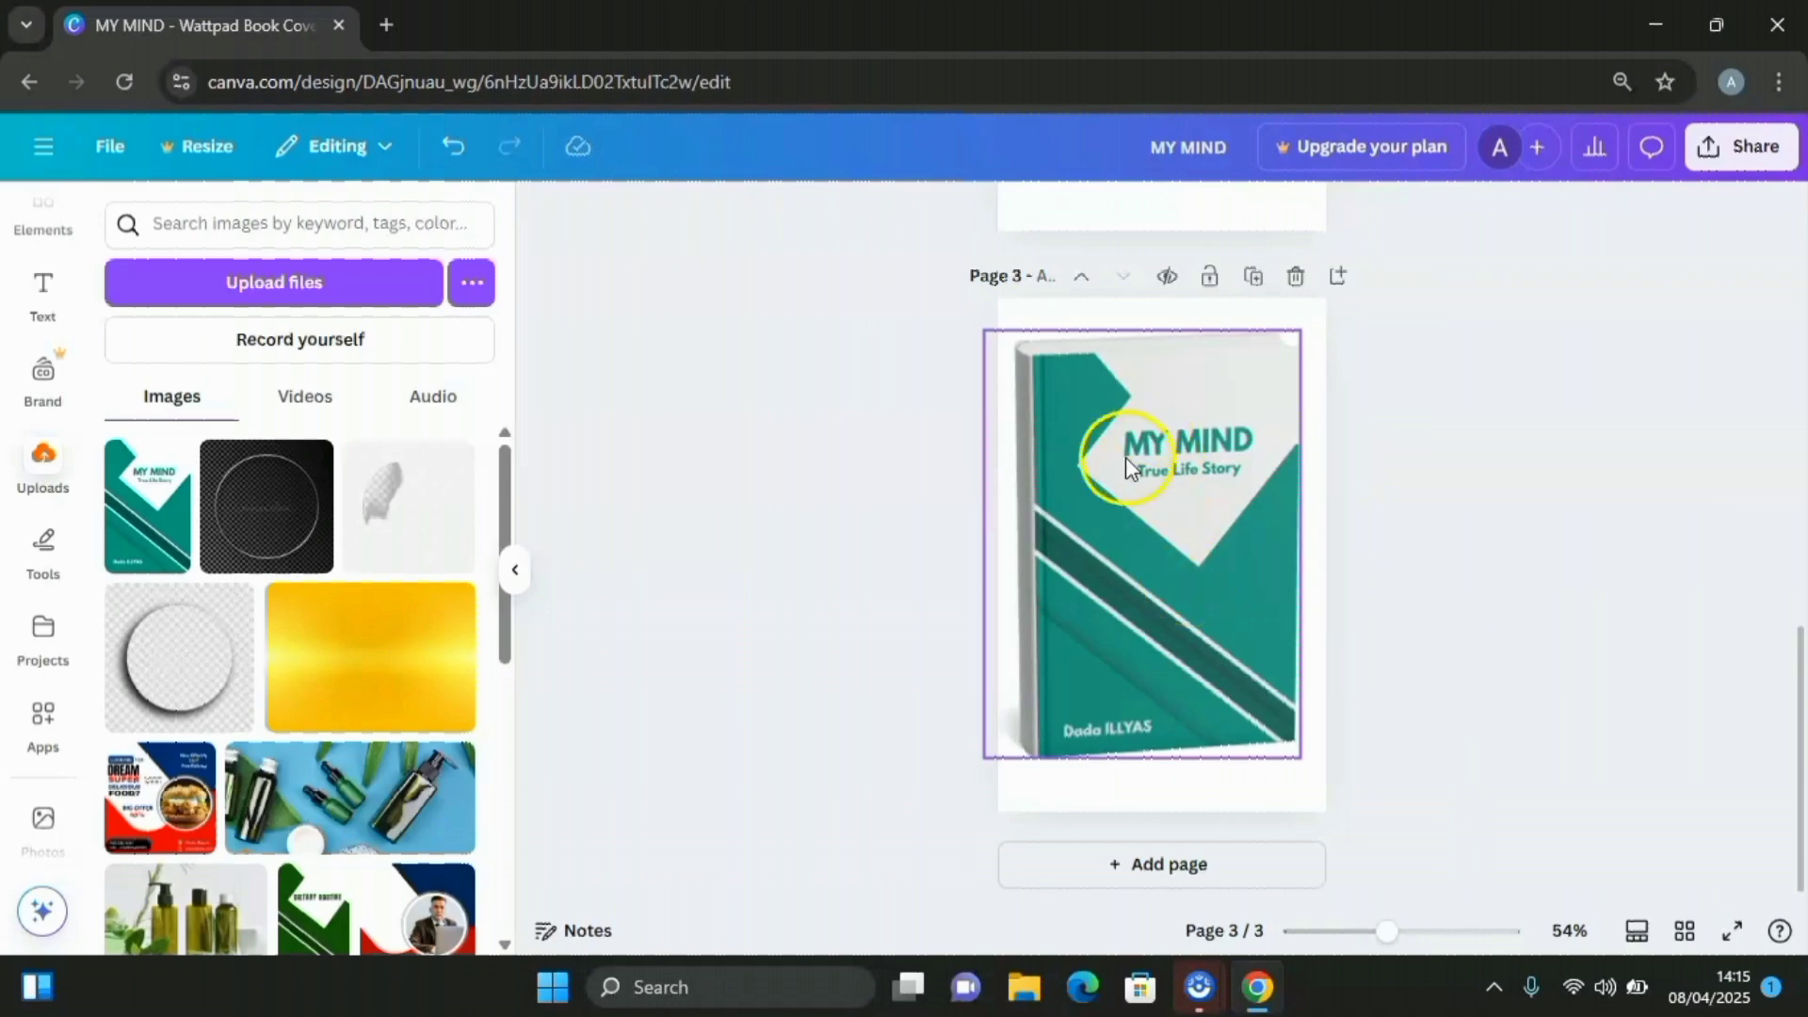
click(1156, 427)
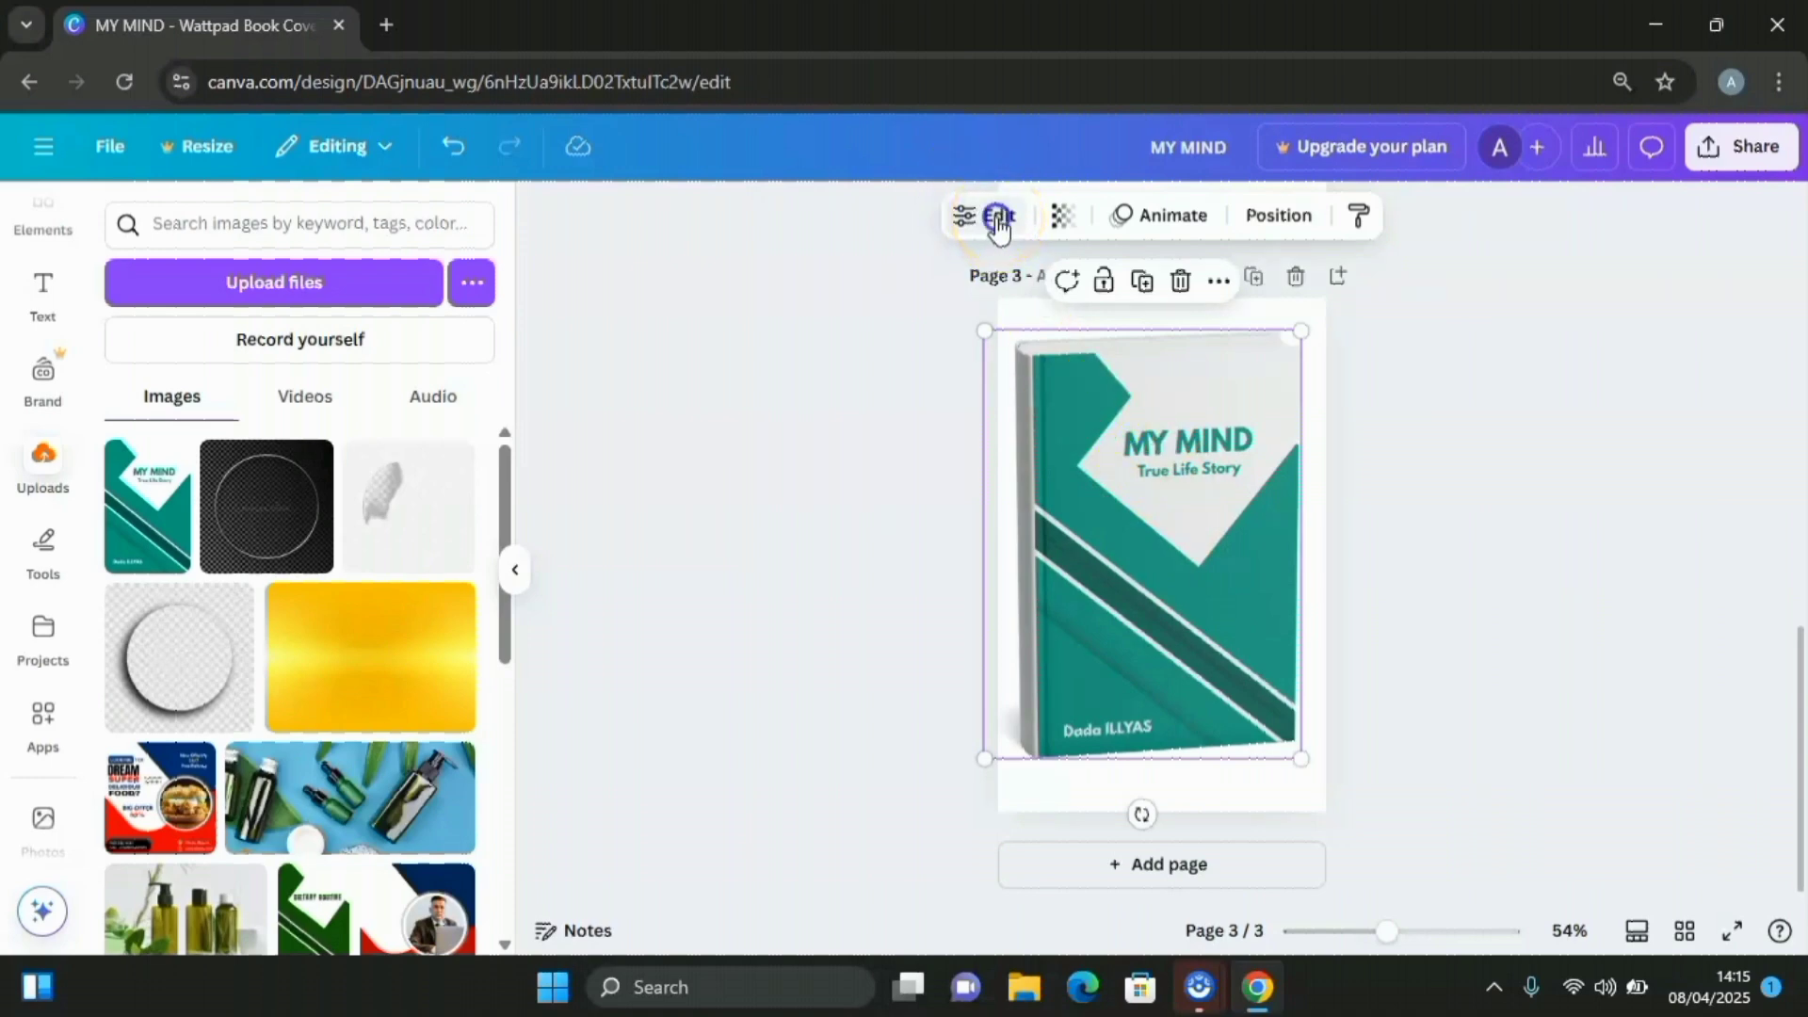
click(999, 222)
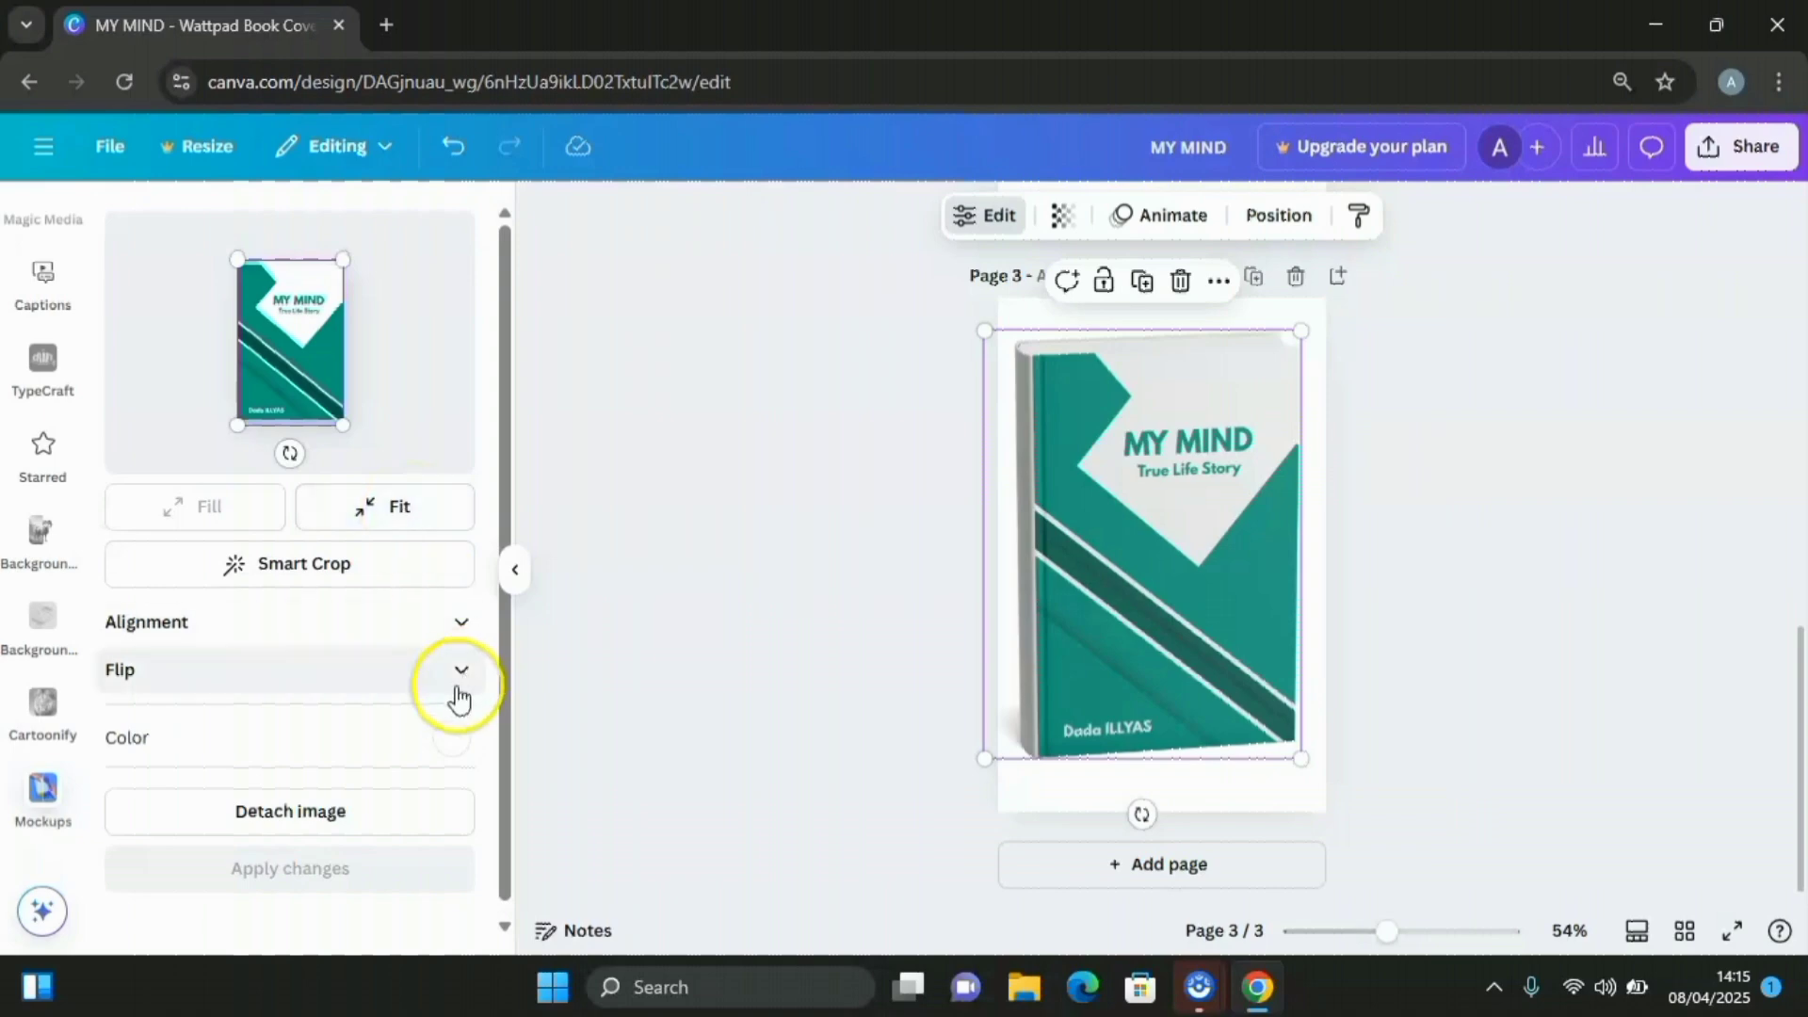
scroll(436, 694, down, 1)
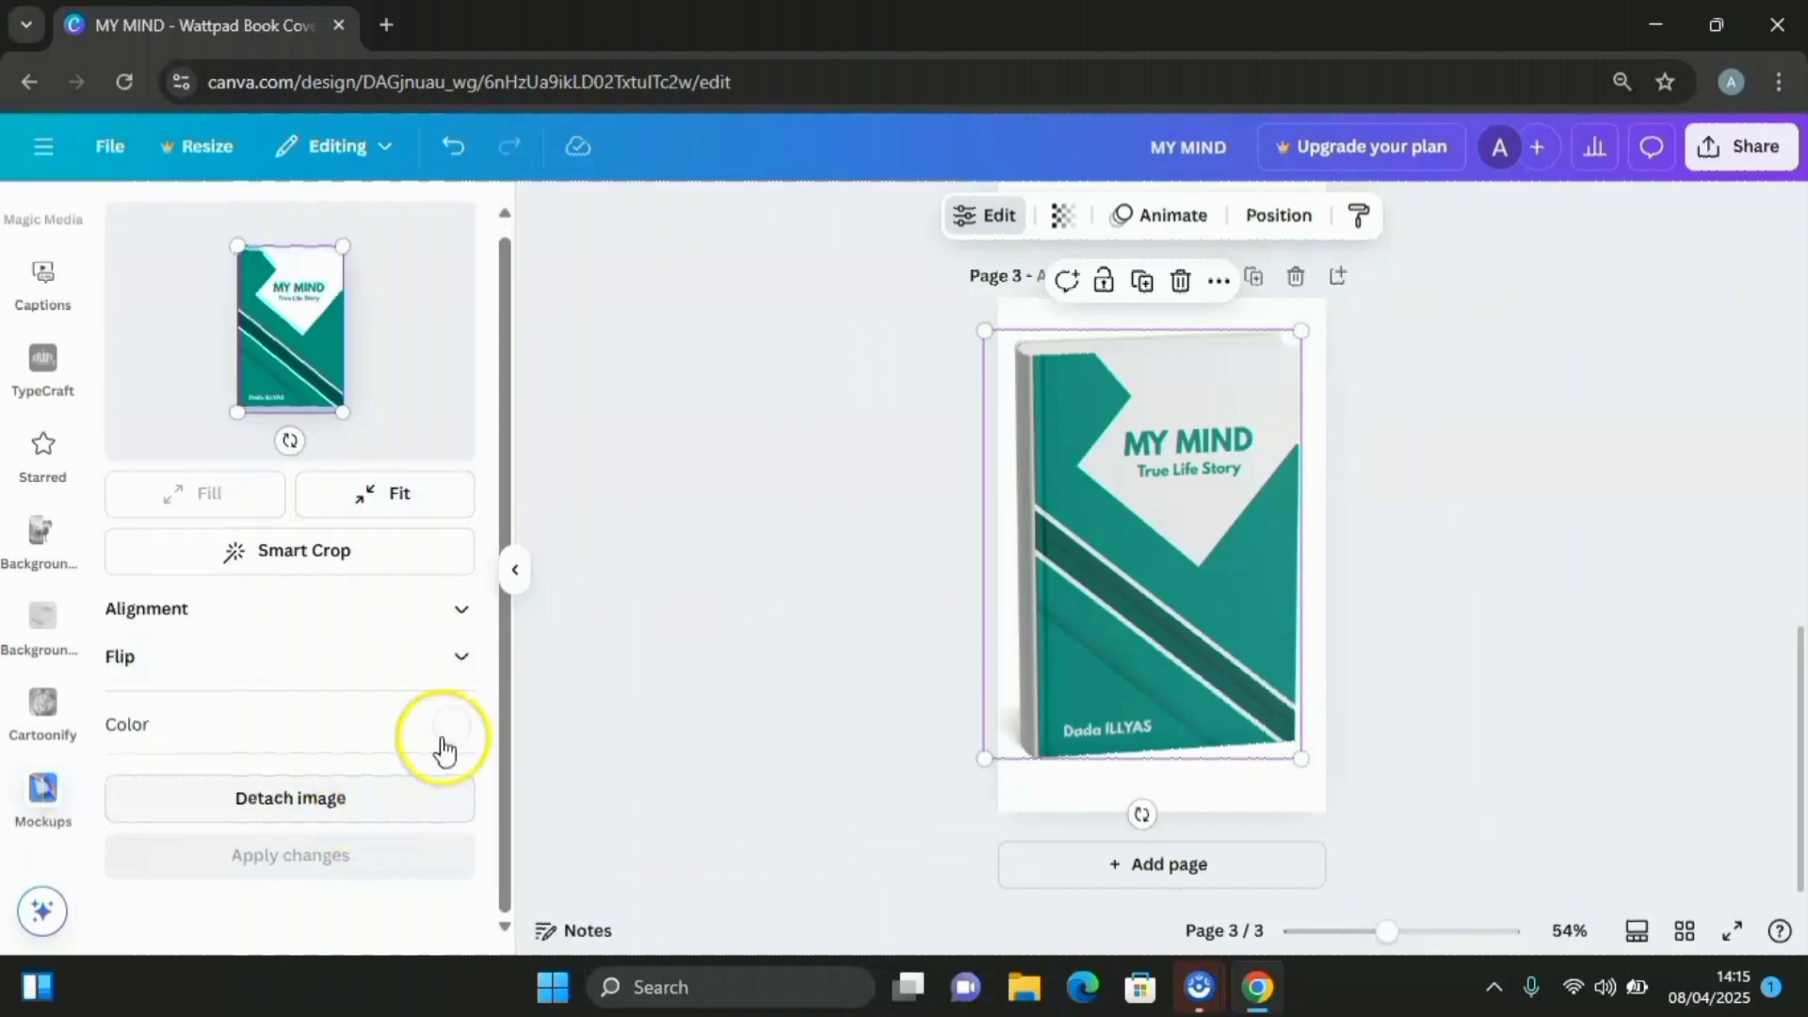
click(731, 633)
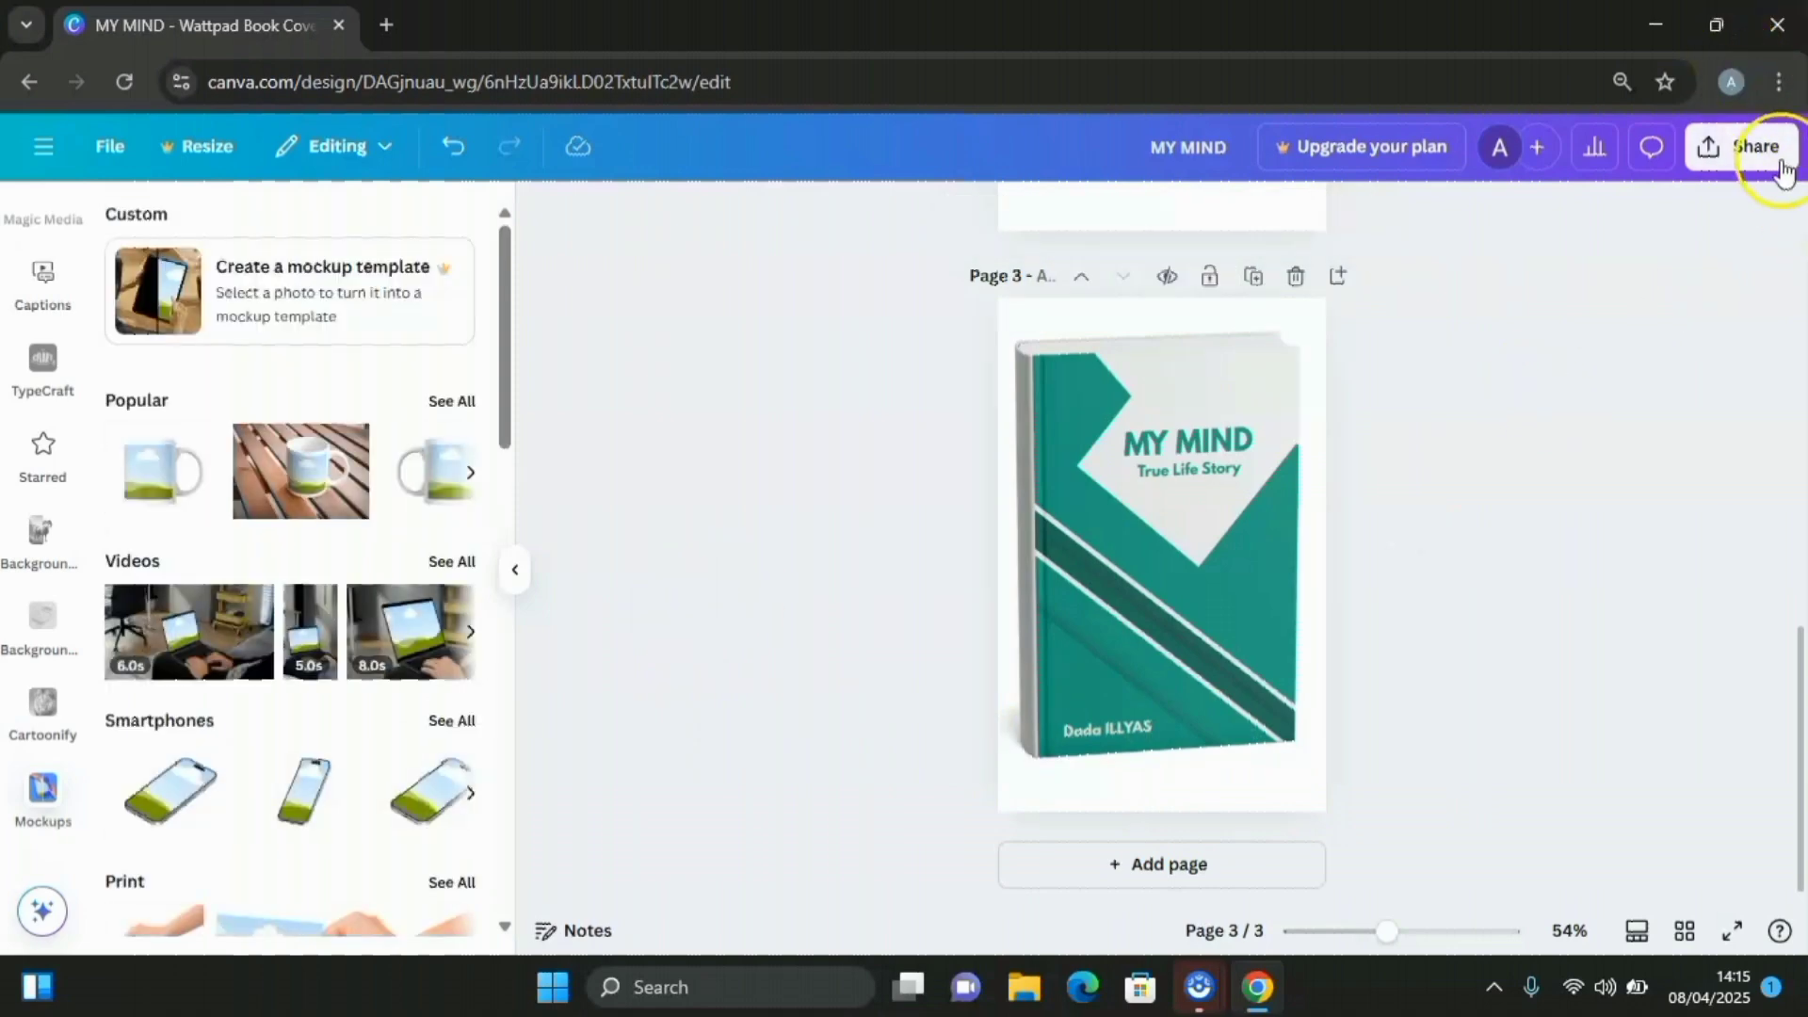
Set the download to PDF Standard with Page 1 excluded, keeping only pages 2–3
click(1750, 156)
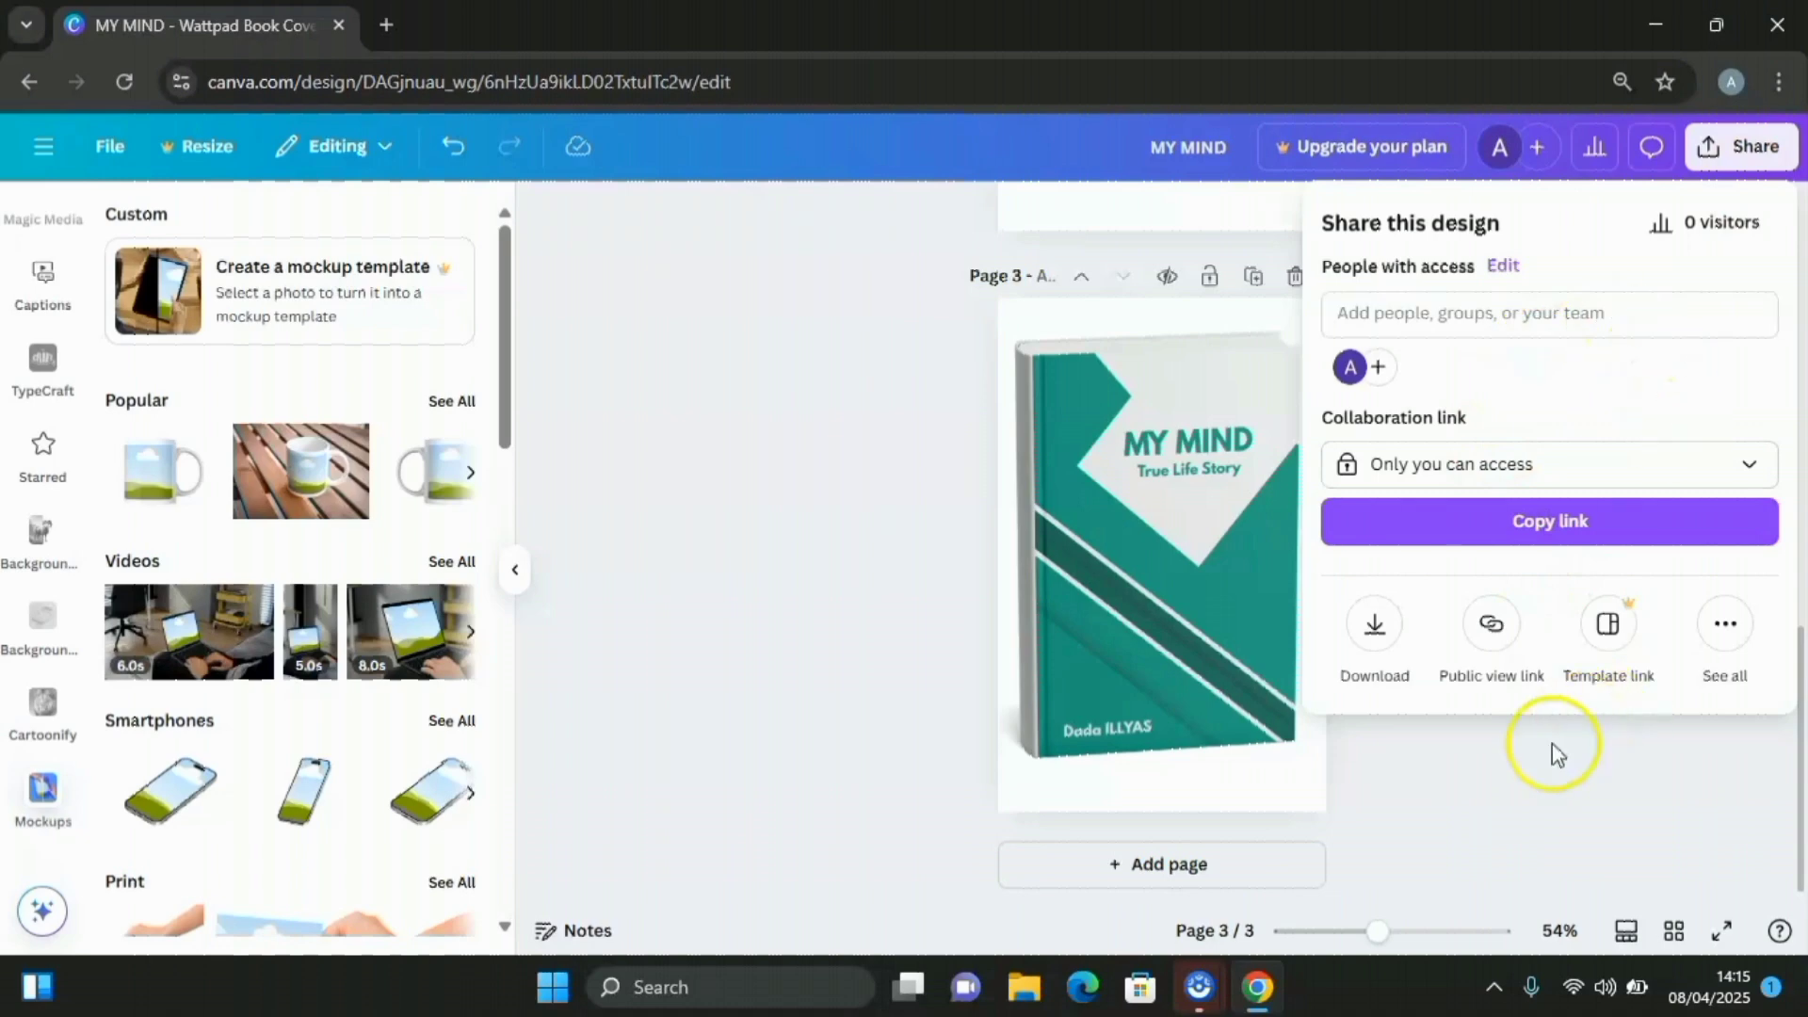
click(1373, 625)
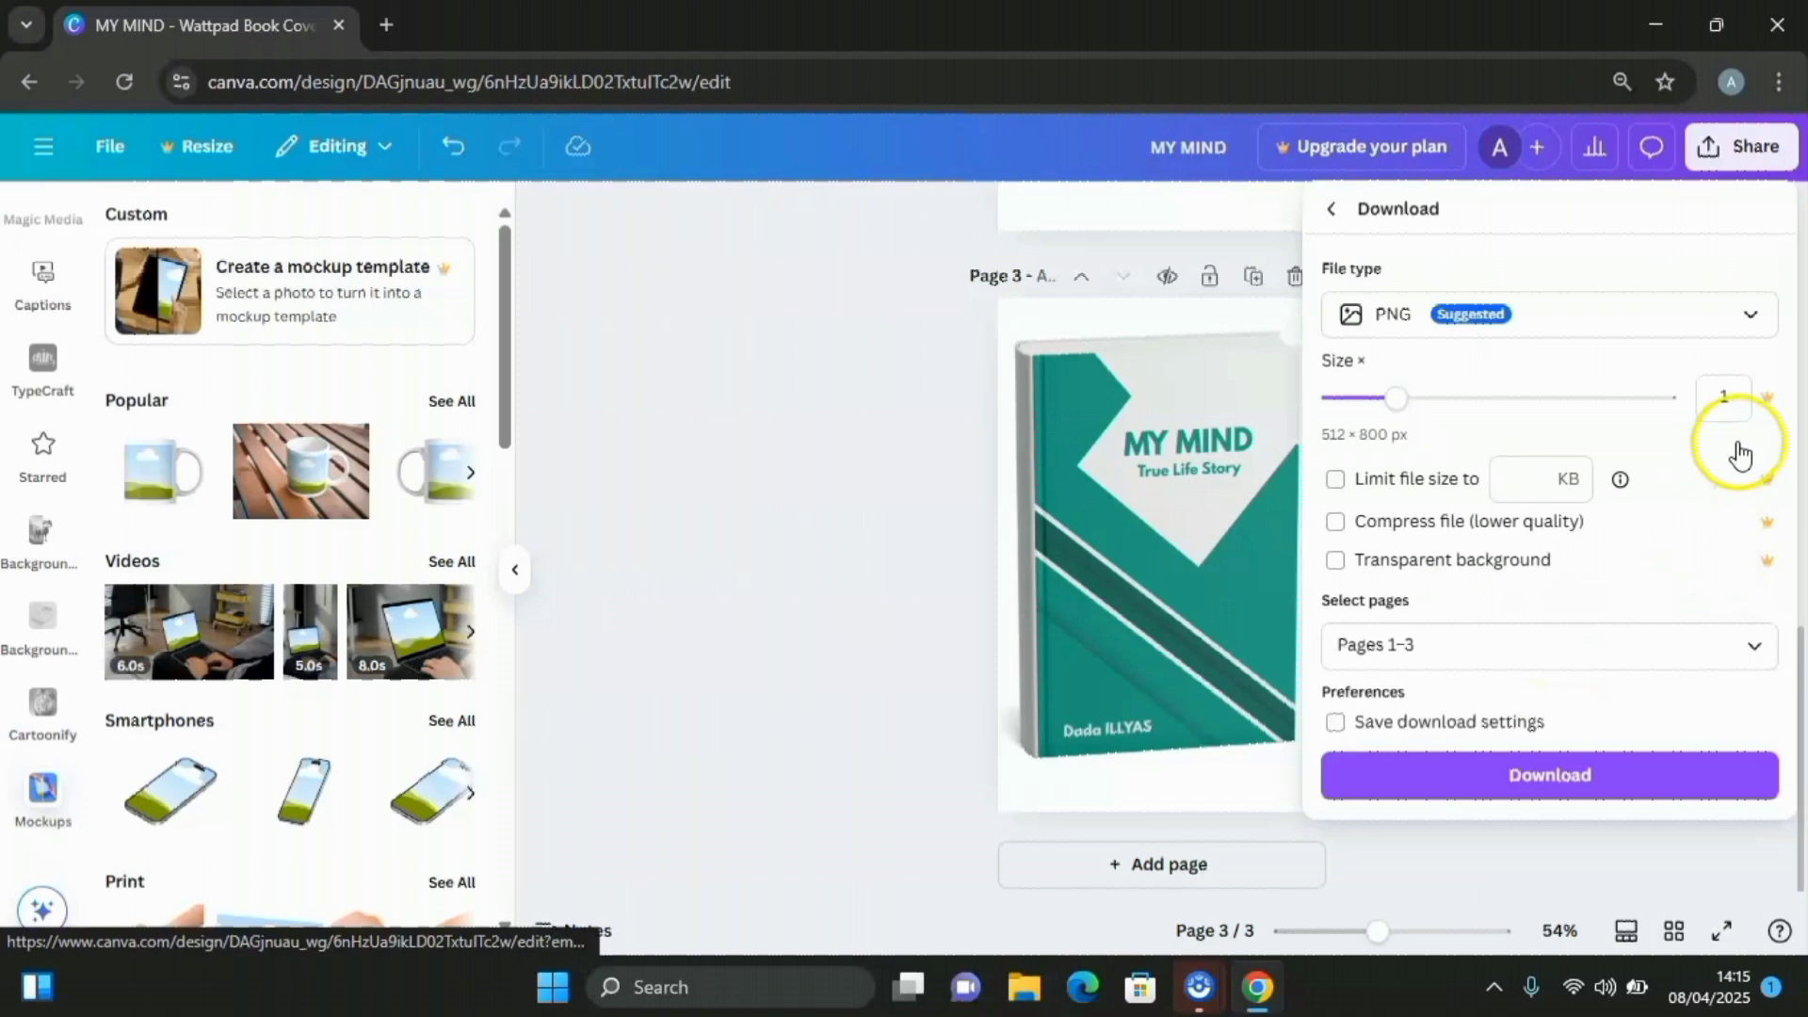
click(1752, 320)
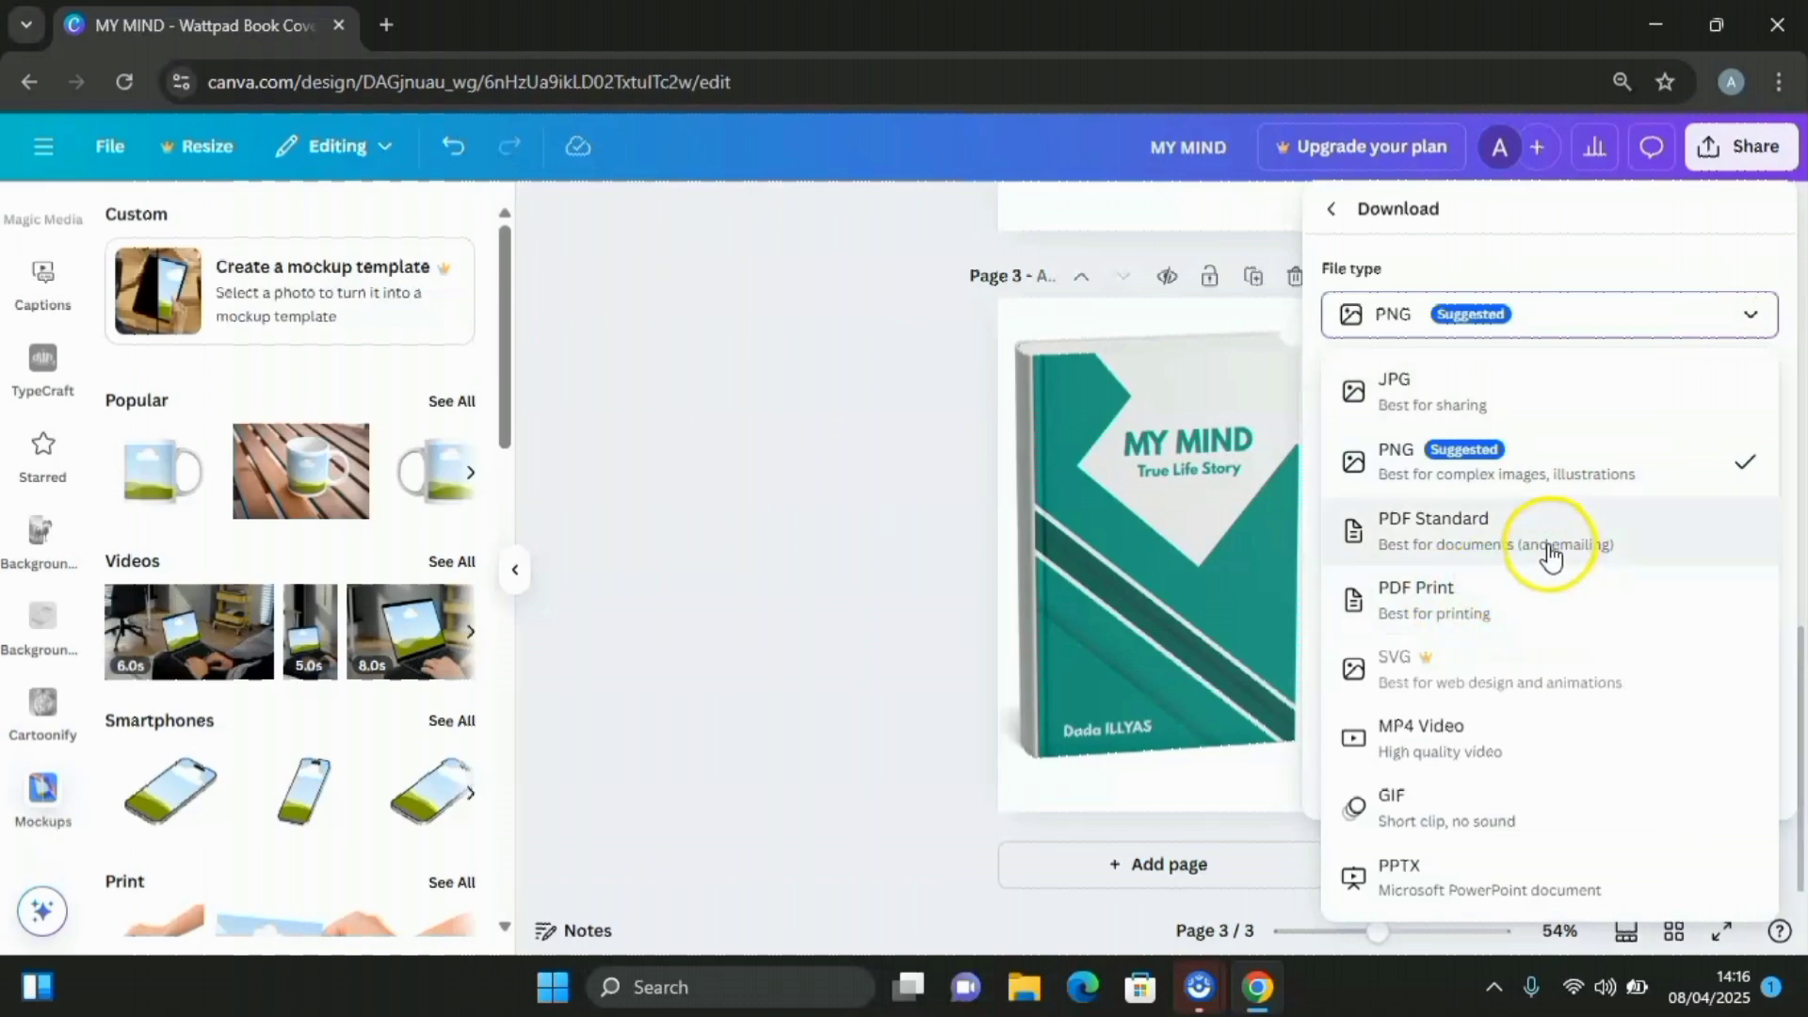
click(1446, 535)
click(1572, 617)
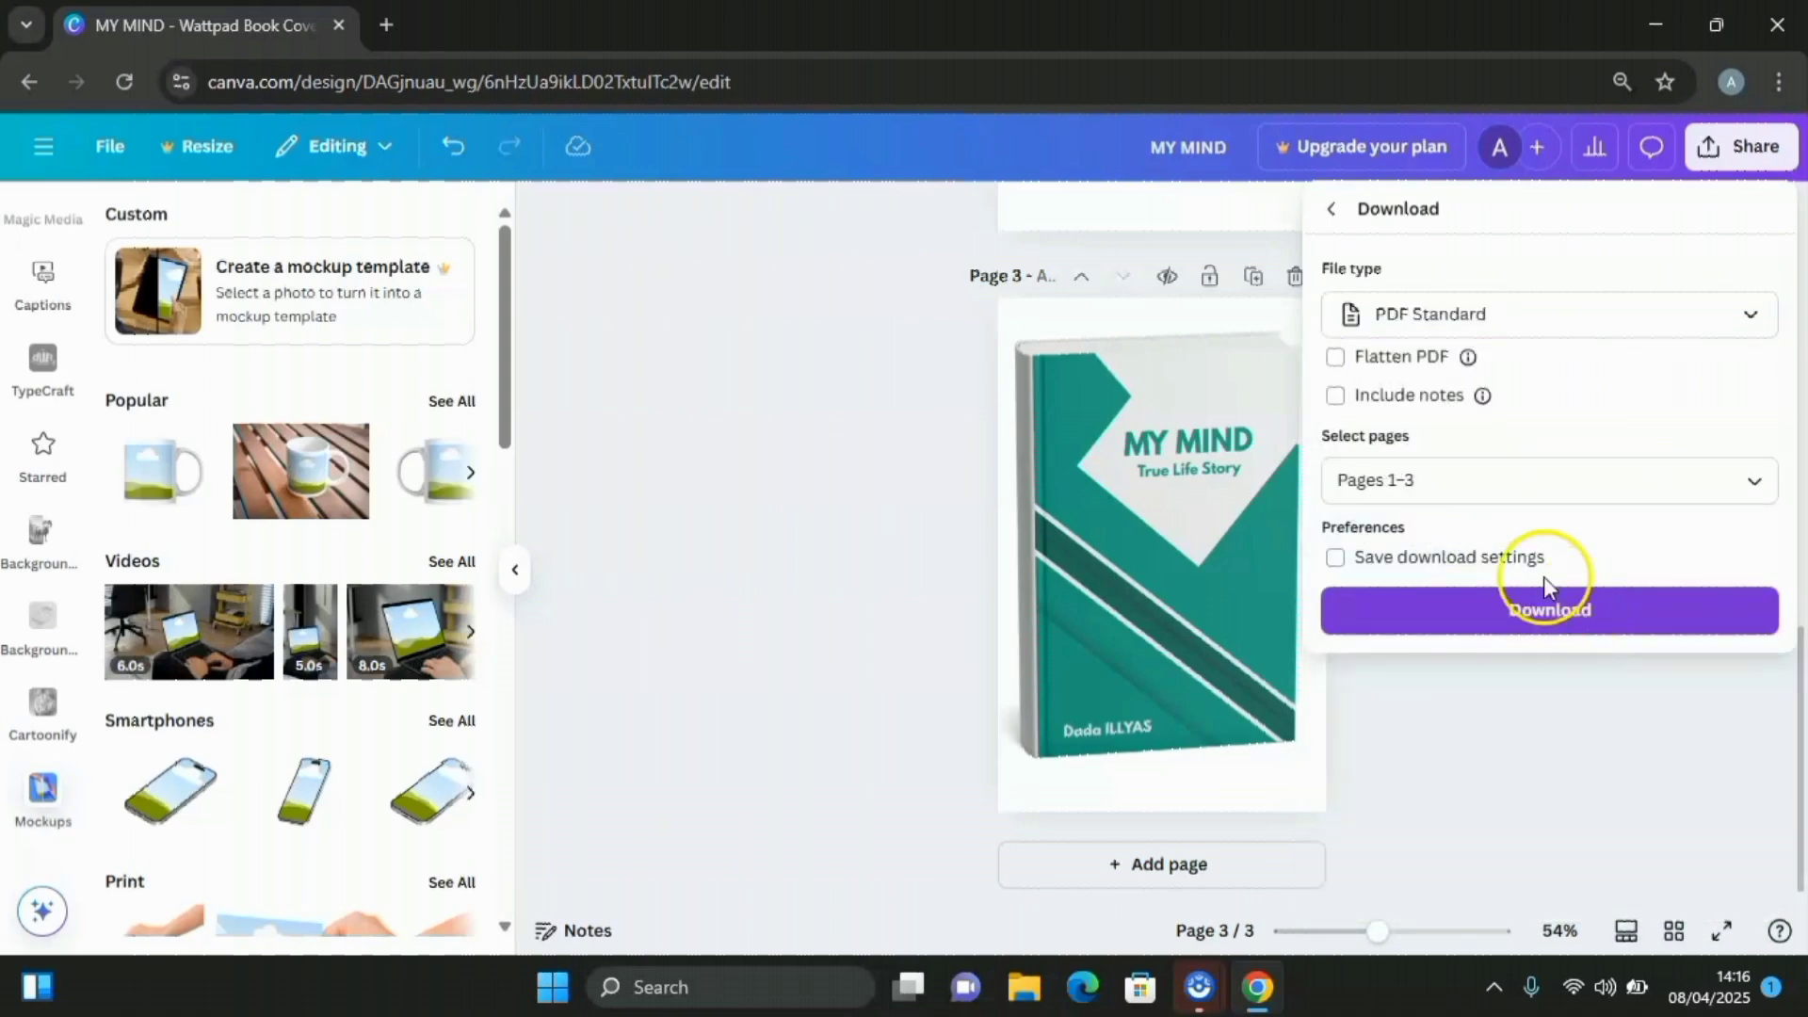
click(1754, 480)
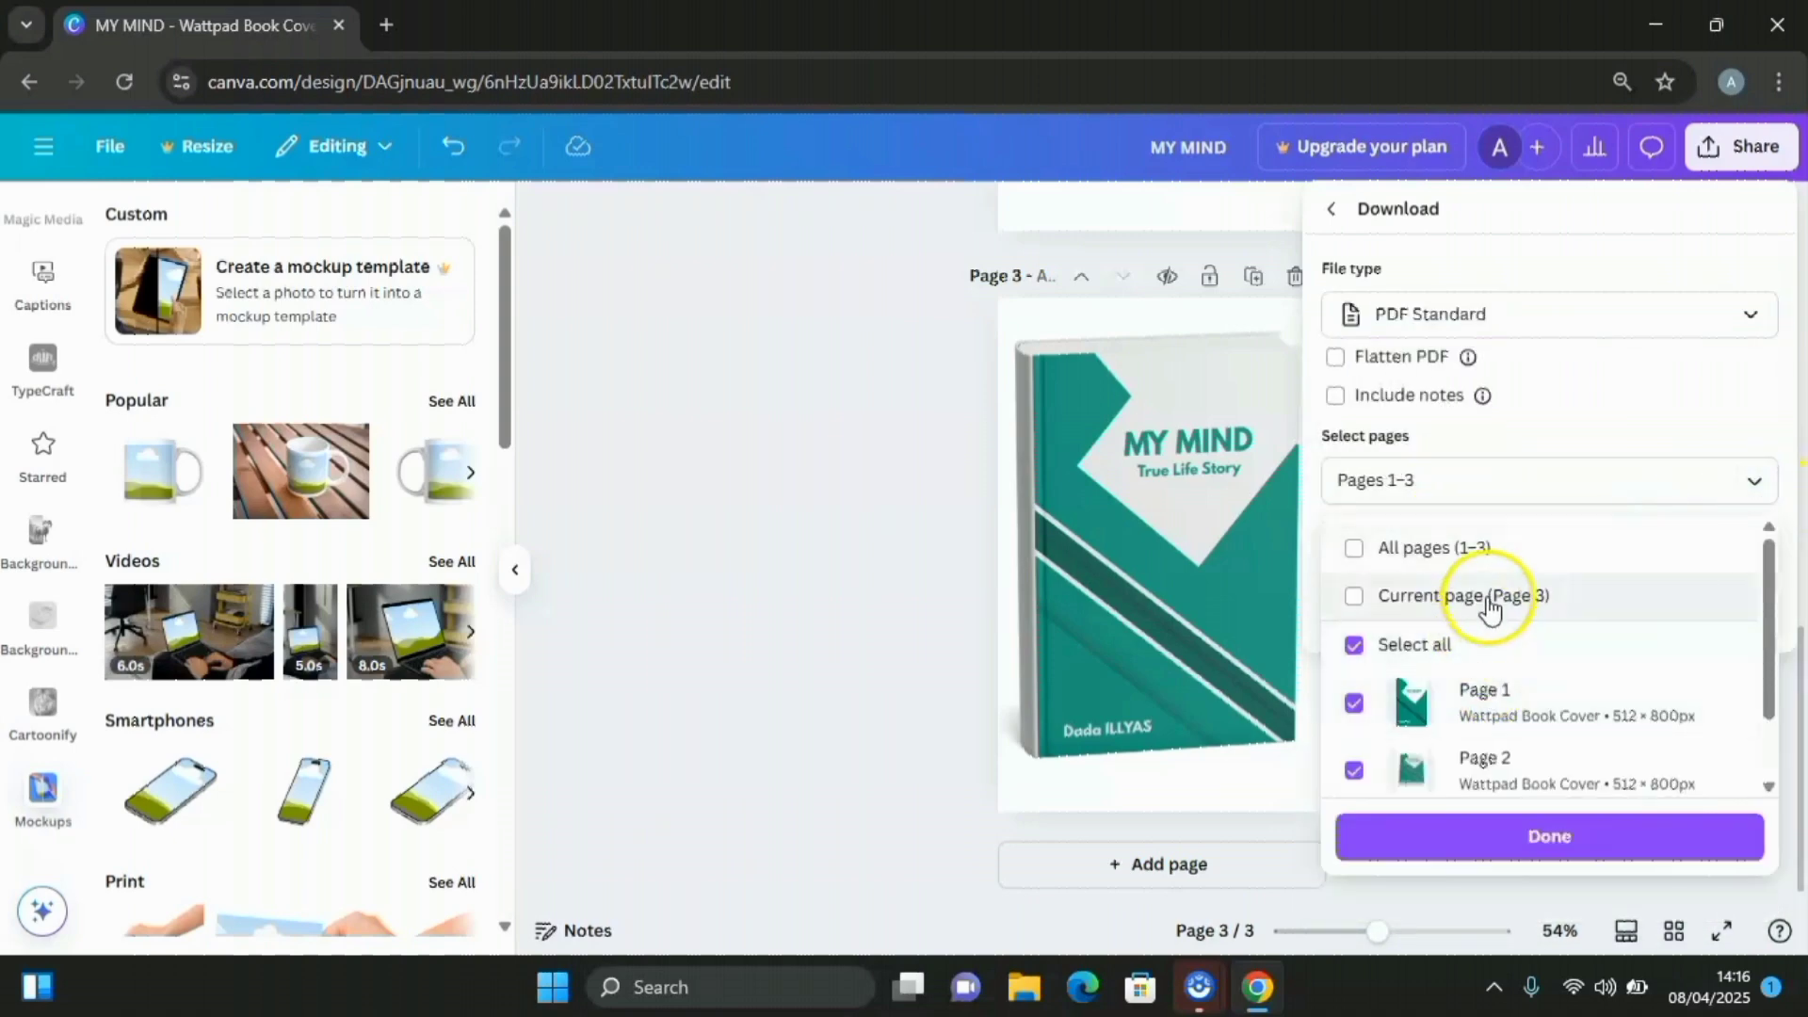
click(1475, 689)
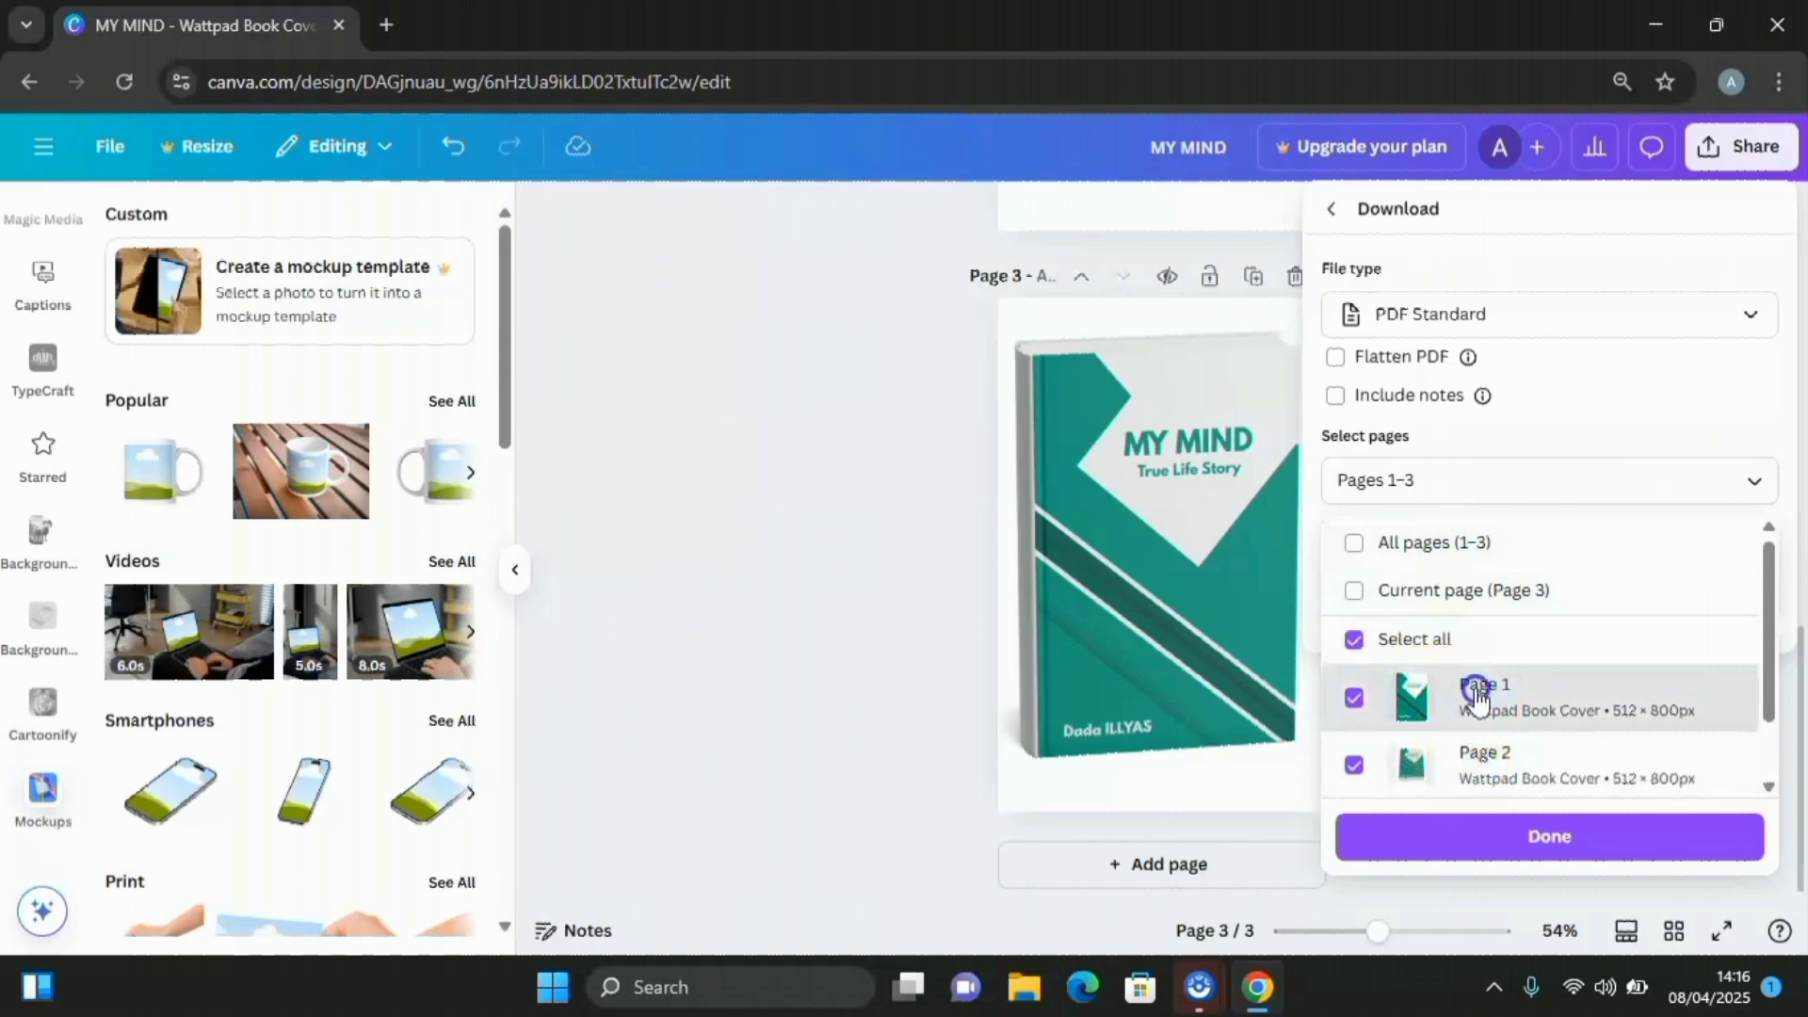
click(1554, 835)
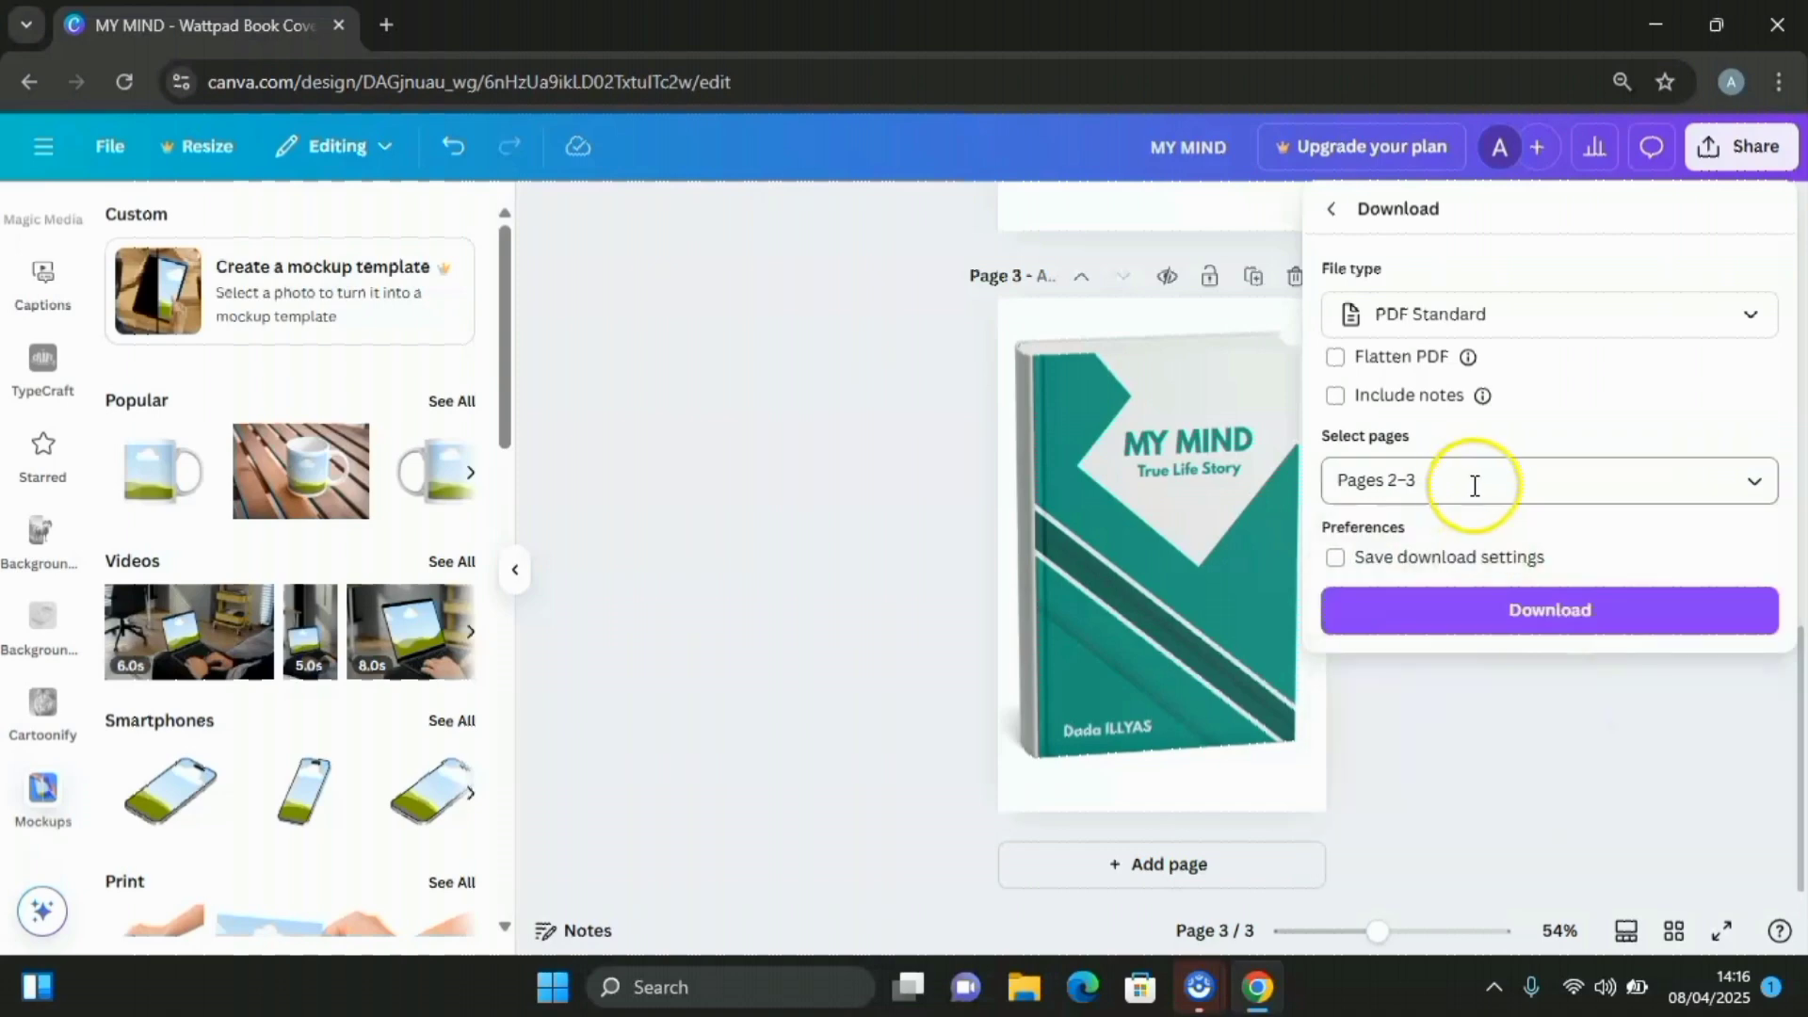
Download the PDF and open MY MIND.pdf from the browser's downloads list
click(1561, 614)
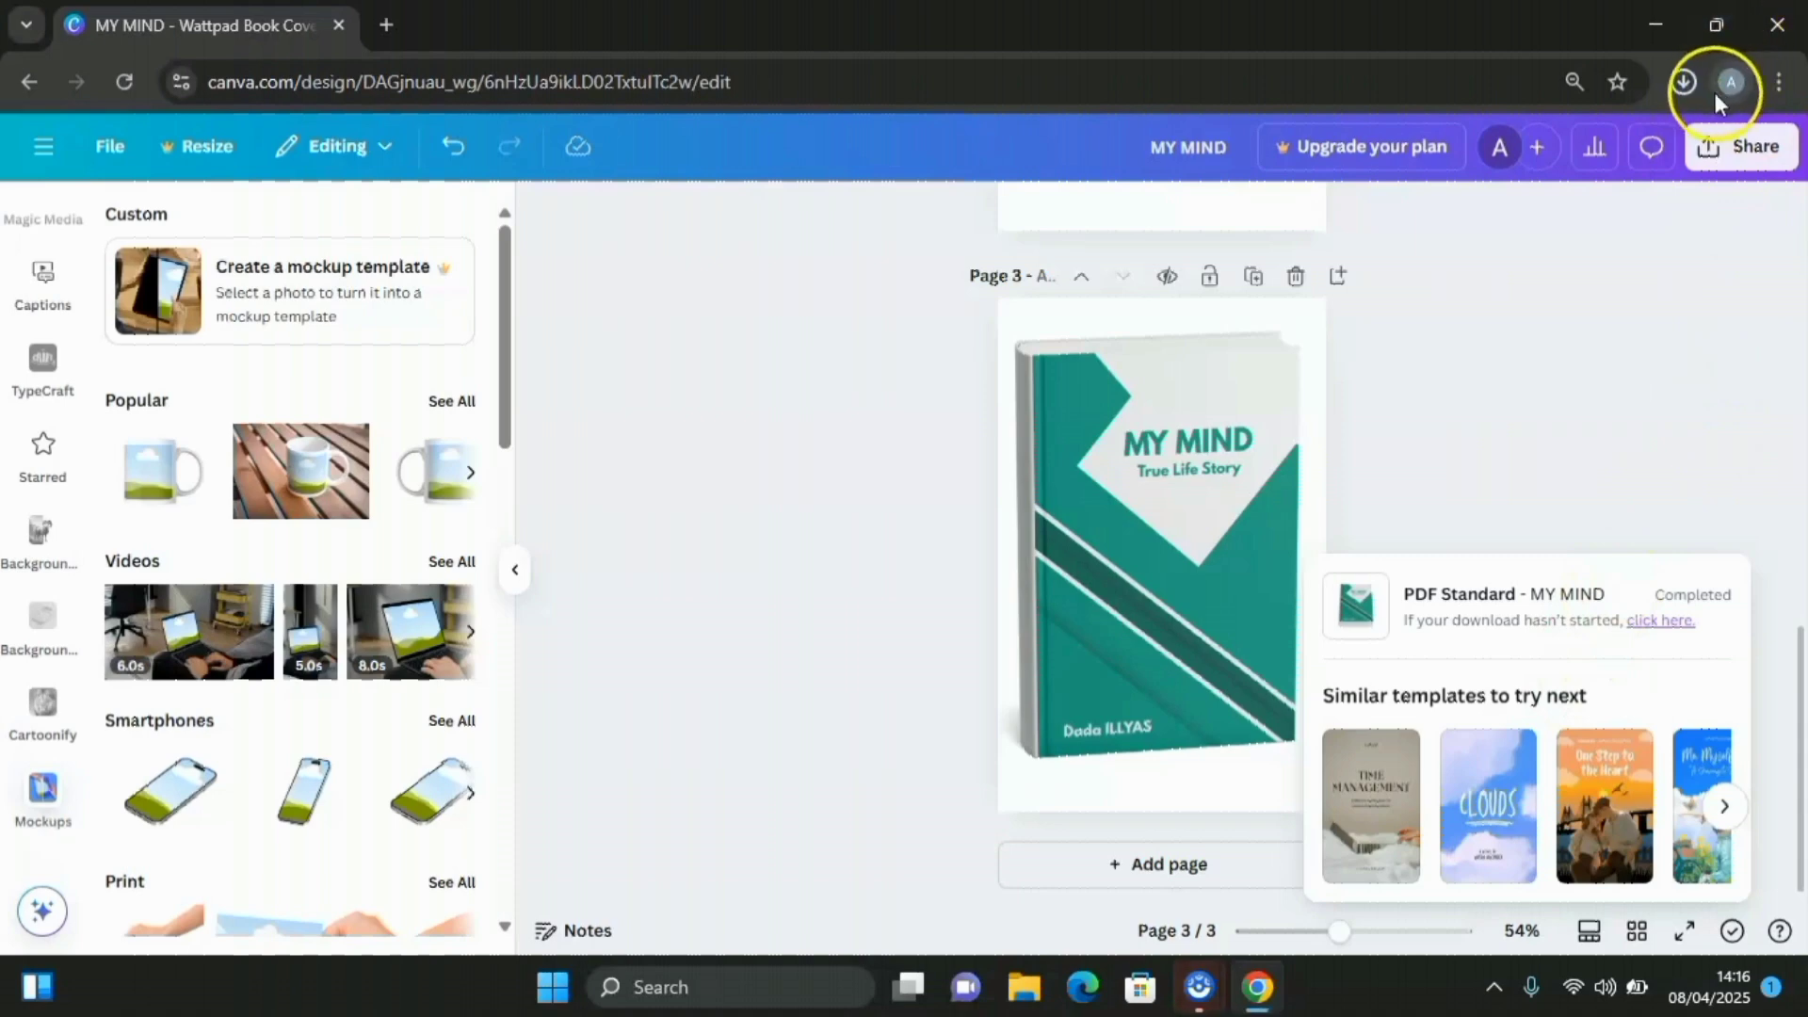
click(1681, 82)
click(1413, 162)
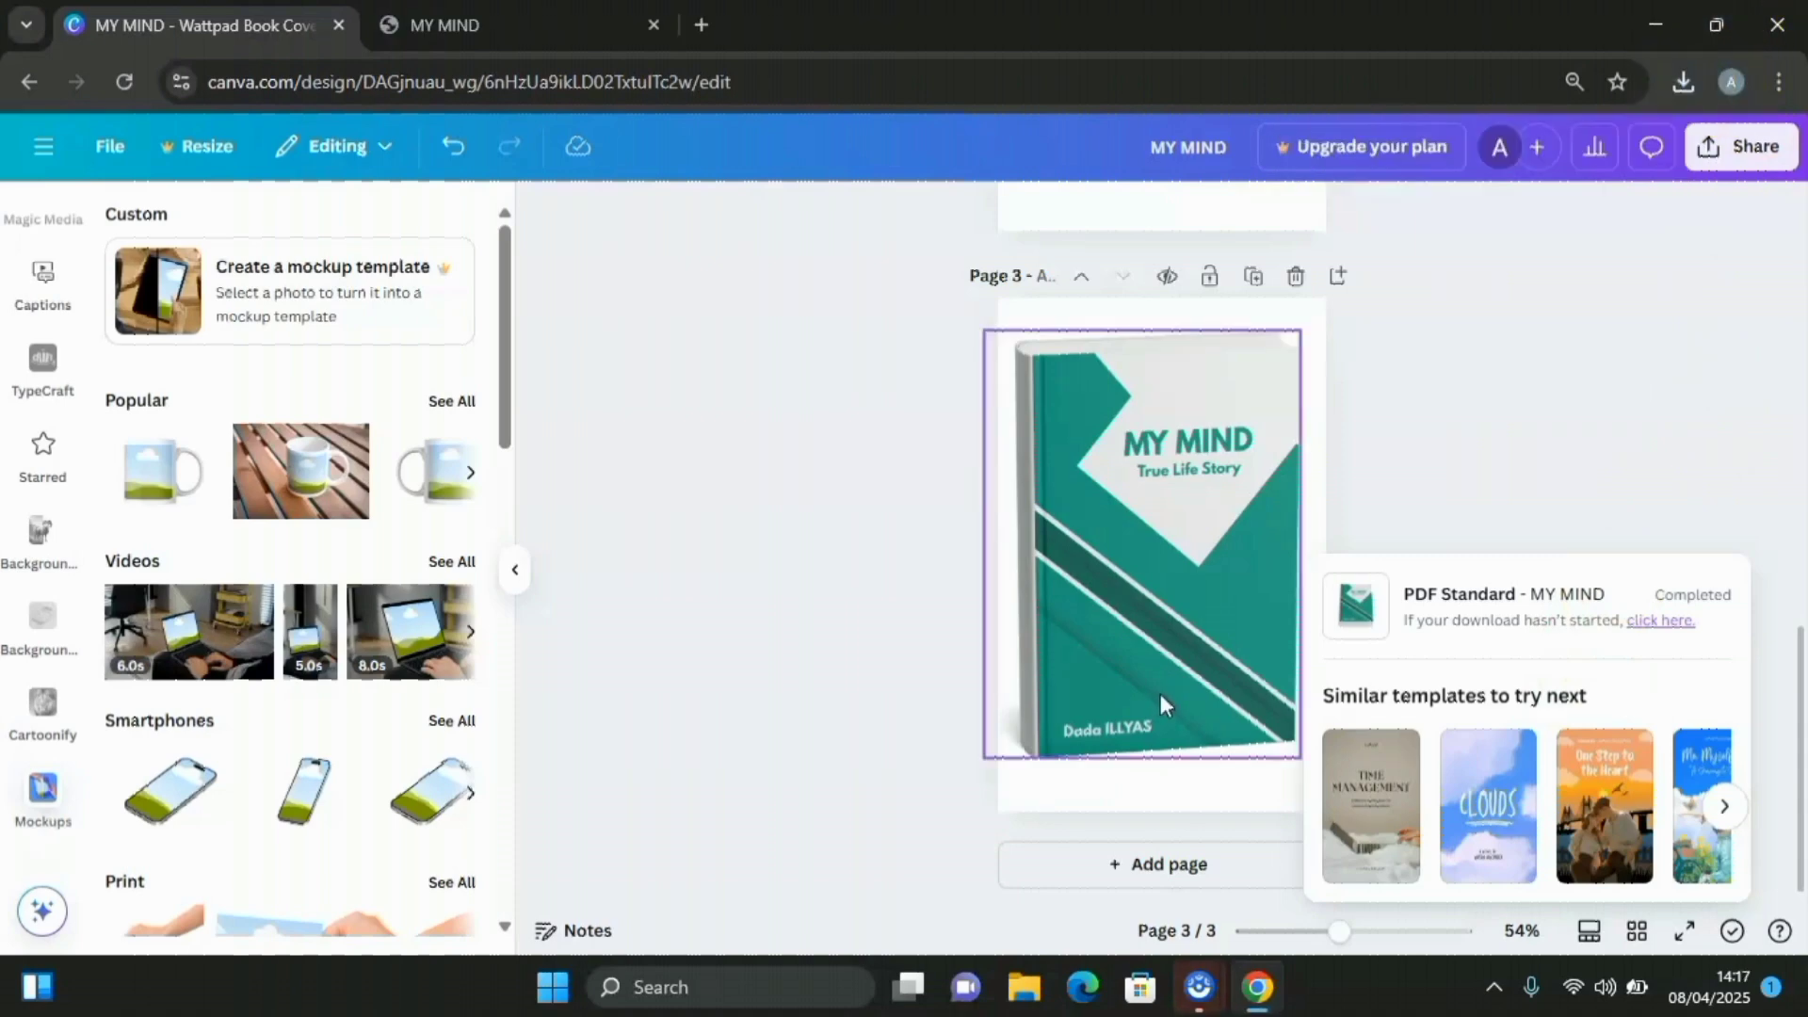